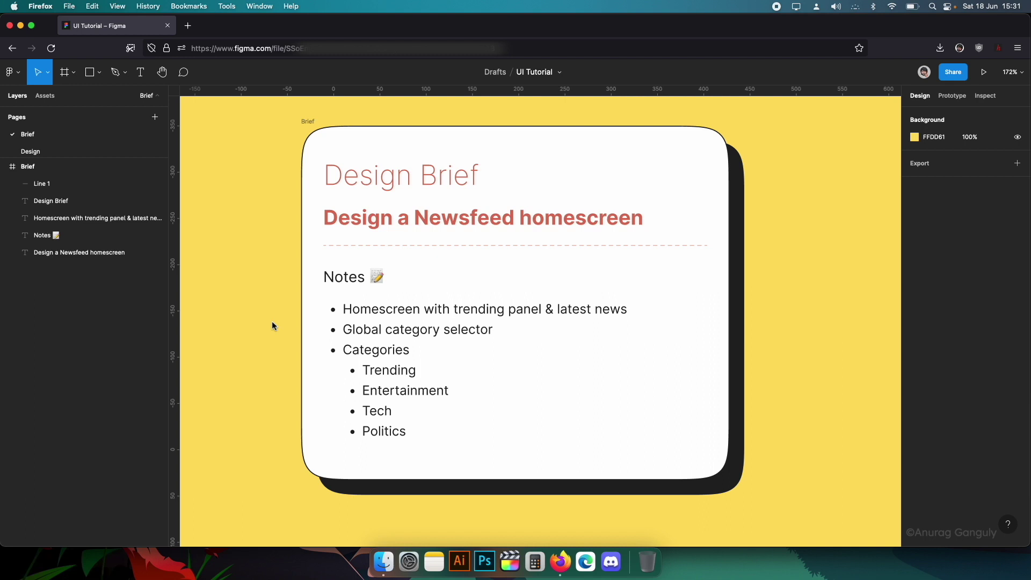
- Open the Design page, review the phone frame presets and check the existing mobile frame's dimensions
click(105, 152)
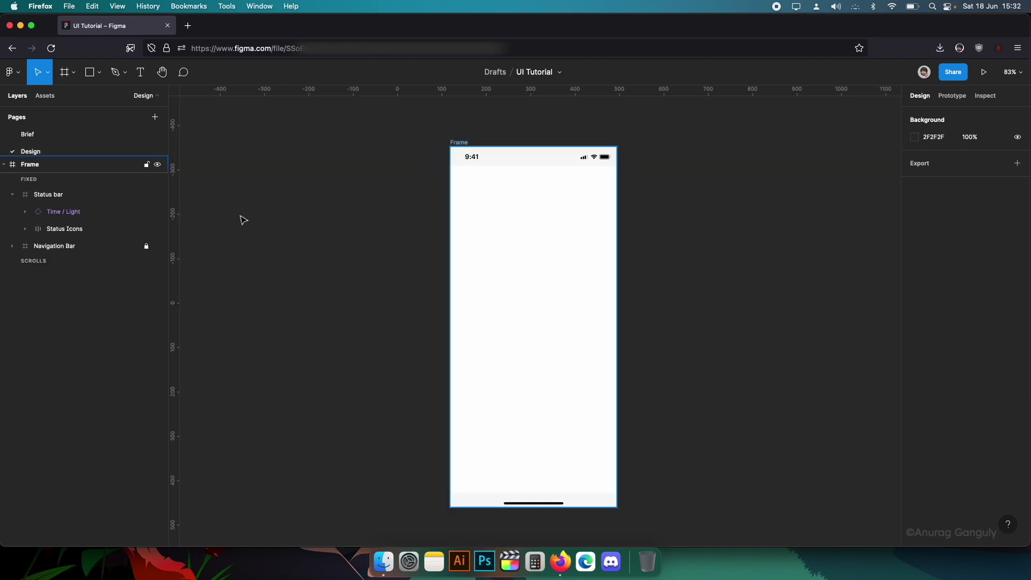
drag(350, 124, 672, 533)
key(f)
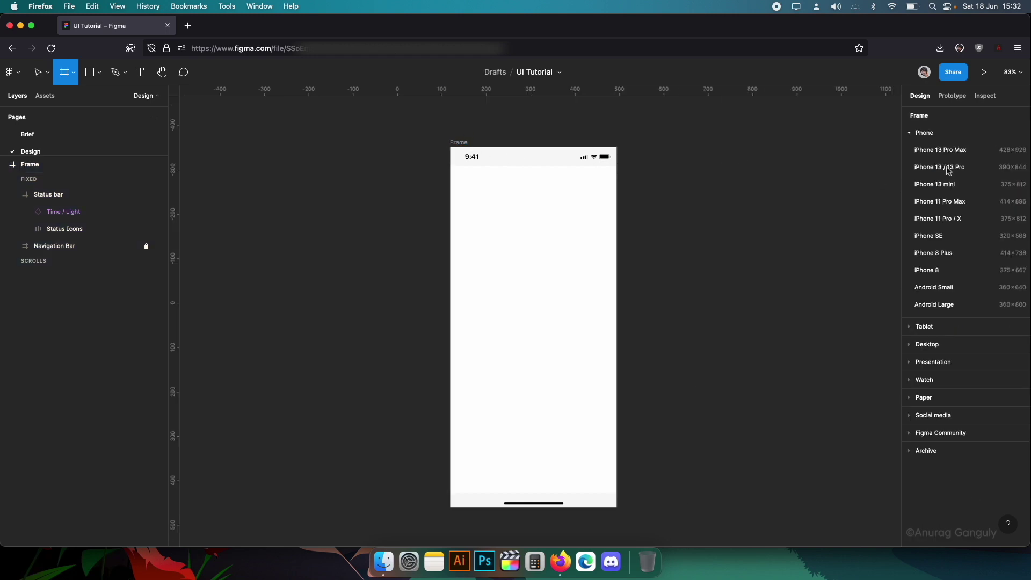
key(v)
click(515, 168)
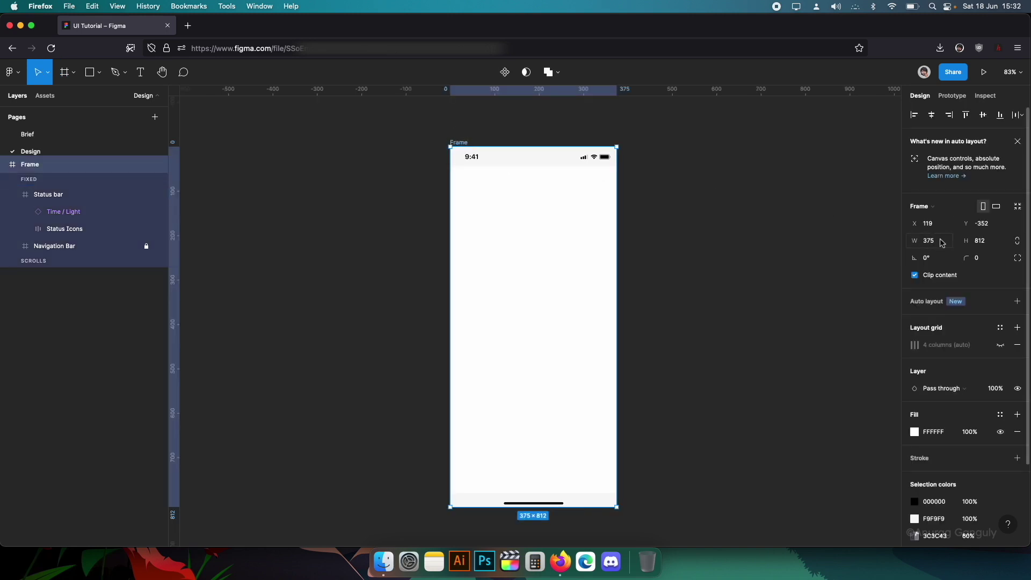
- Show the mobile frame's column layout grid and review its count, margin and gutter settings
click(510, 164)
click(437, 185)
drag(402, 127, 618, 518)
click(565, 431)
click(458, 143)
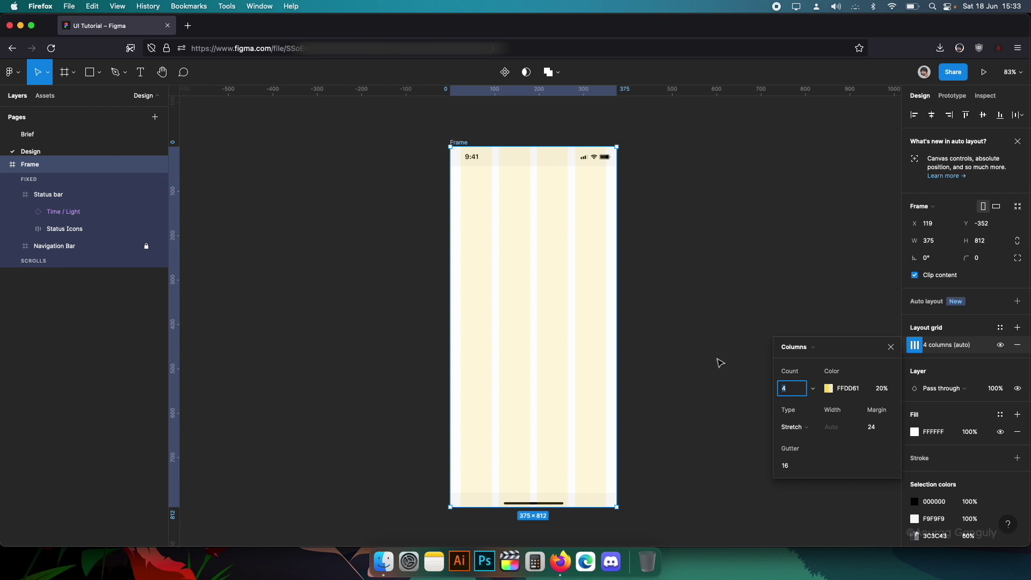
click(893, 428)
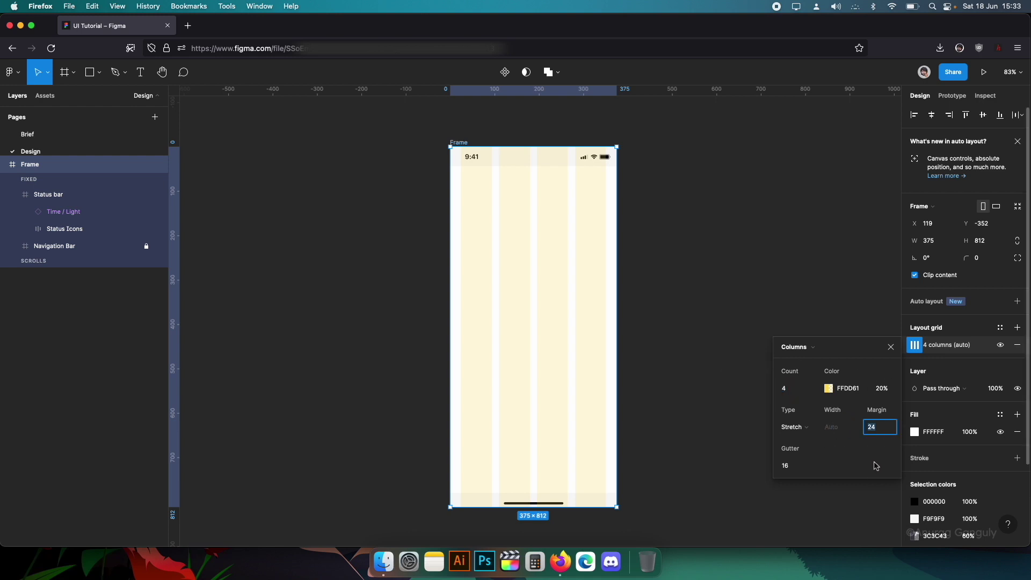
click(784, 467)
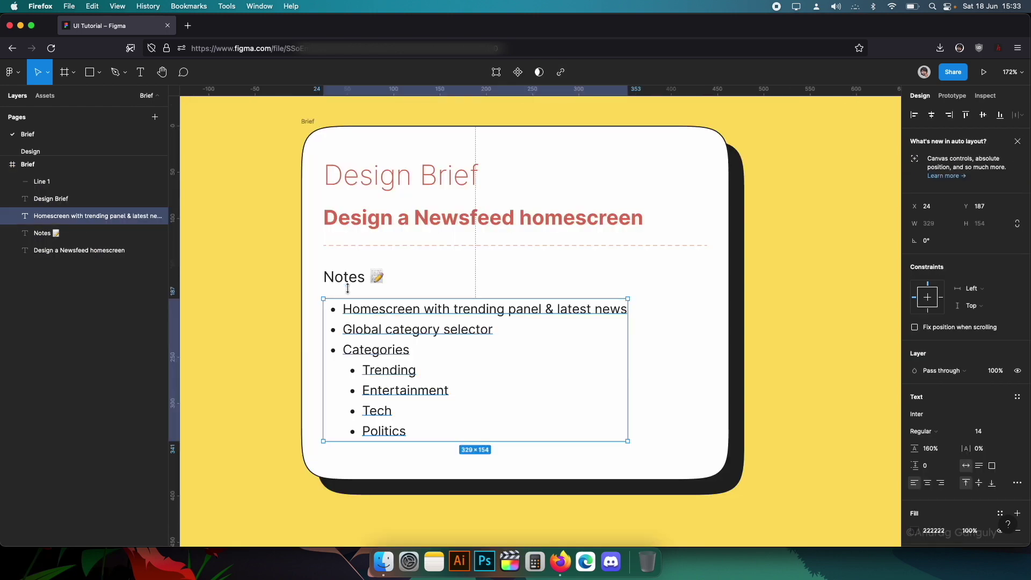
- Paste the brief's notes list beside the mobile frame on the Design page and show a white FFFFFF fill behind it
click(108, 151)
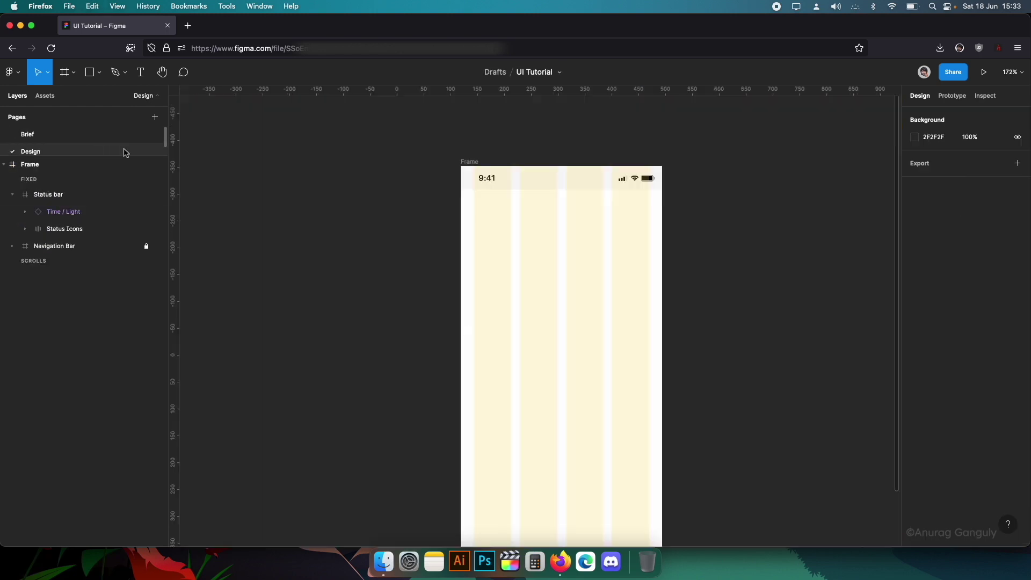
key(super+v)
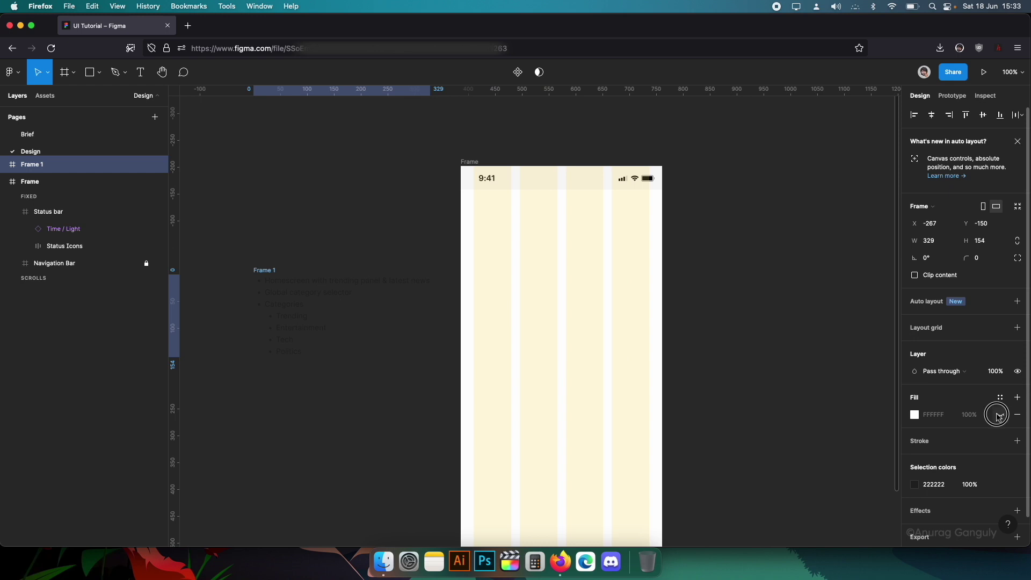
click(998, 414)
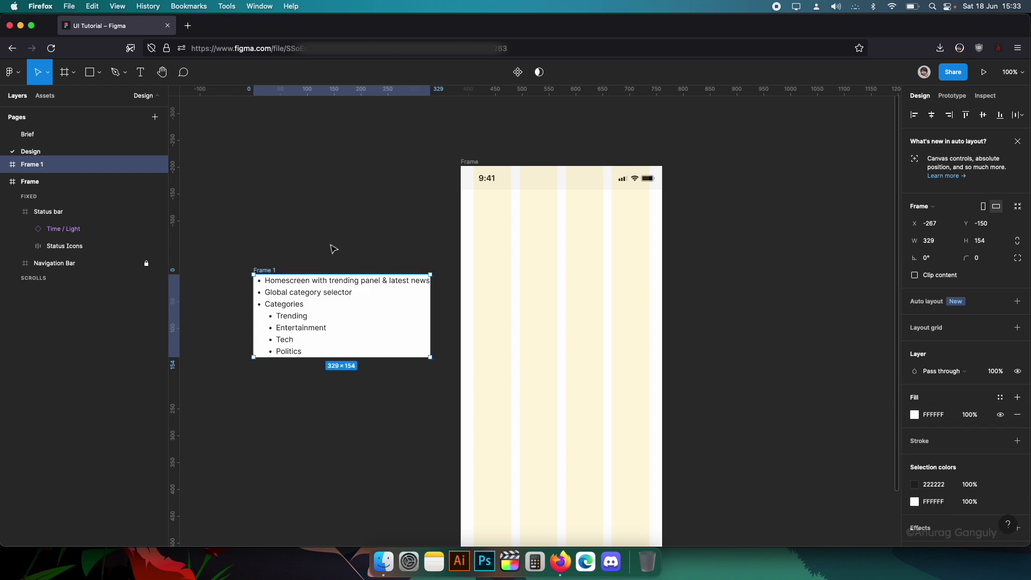
click(333, 242)
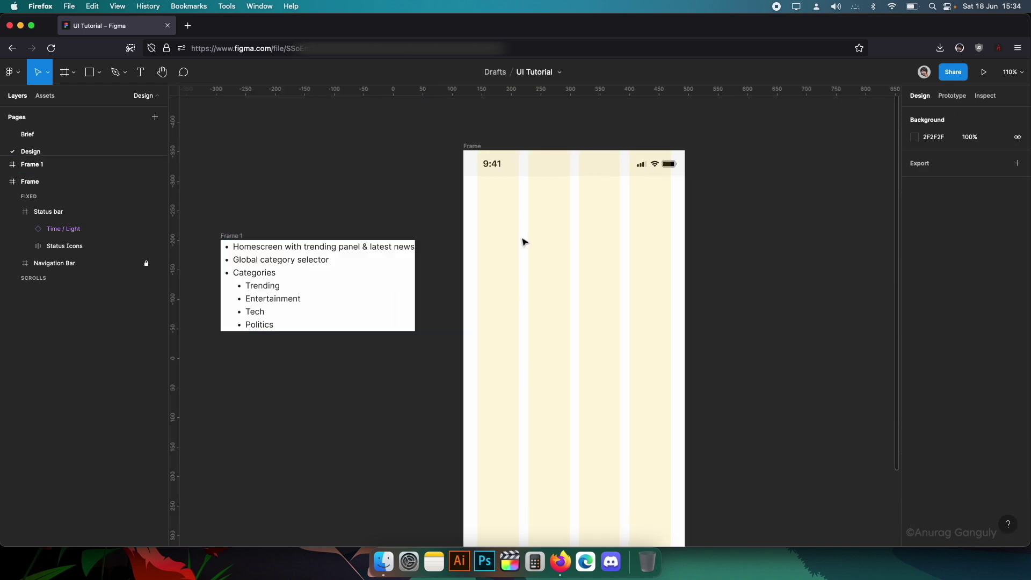
- Draw an 86 × 24 rectangle at X 24, Y 58 below the status bar and place a copy beside it with a 16 px gap
key(r)
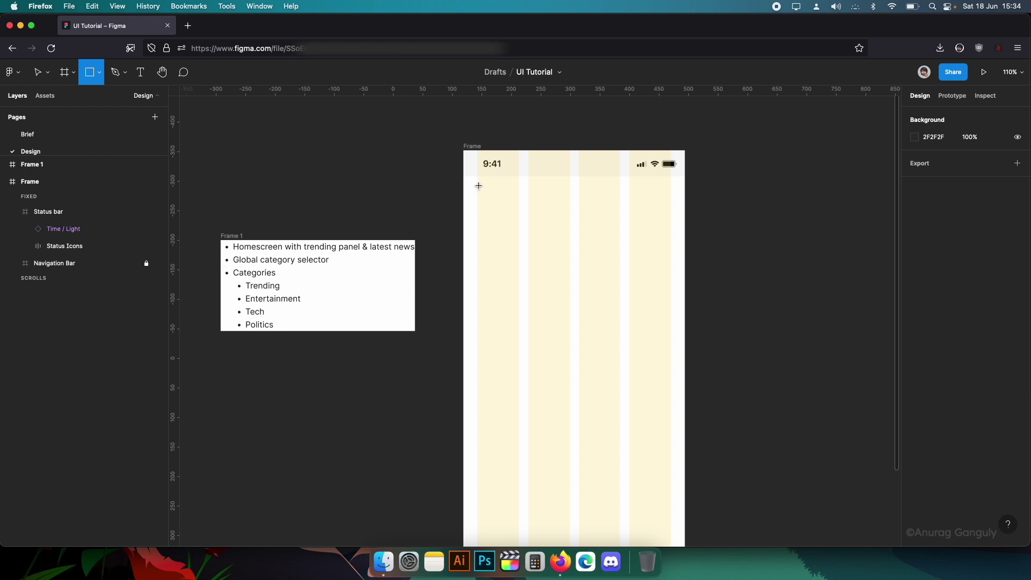
mouse_move(478, 185)
mouse_down()
mouse_move(519, 202)
mouse_move(528, 194)
mouse_move(511, 191)
mouse_move(568, 195)
mouse_move(462, 181)
mouse_up()
click(550, 221)
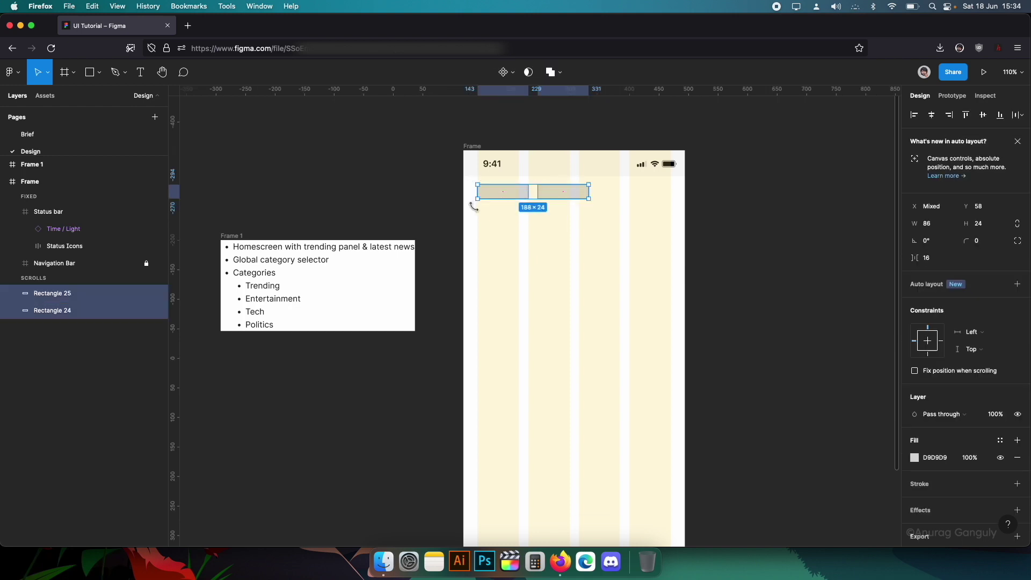
- Check the spacing and alignment of the two small category rectangles
click(563, 193)
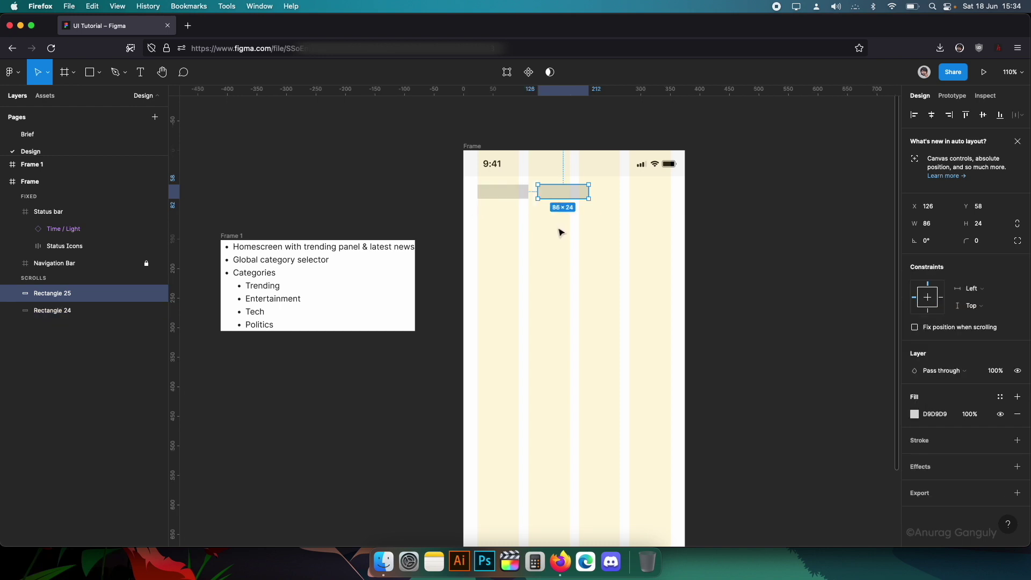
drag(560, 232, 493, 188)
click(500, 196)
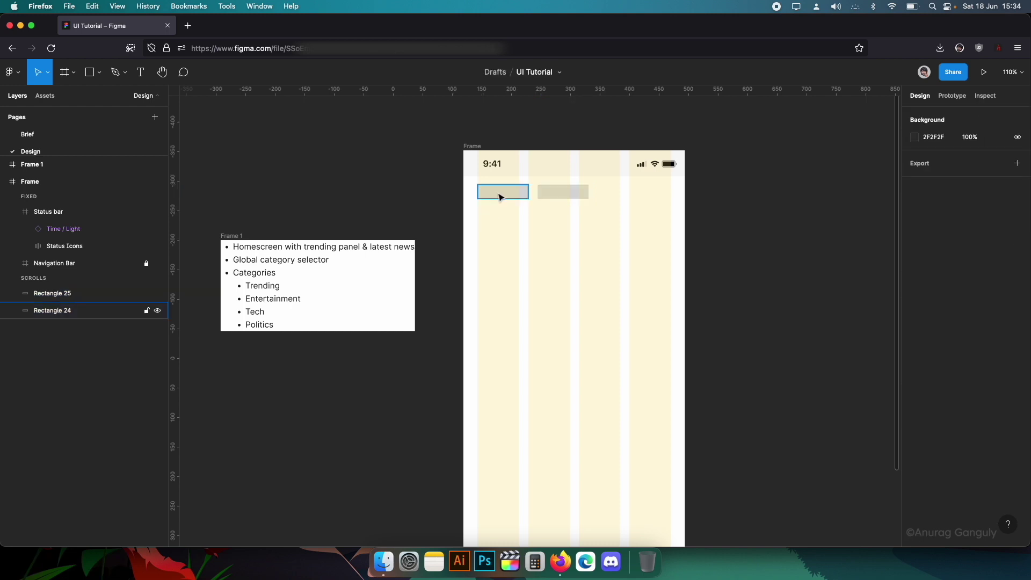
click(563, 194)
shift+click(517, 196)
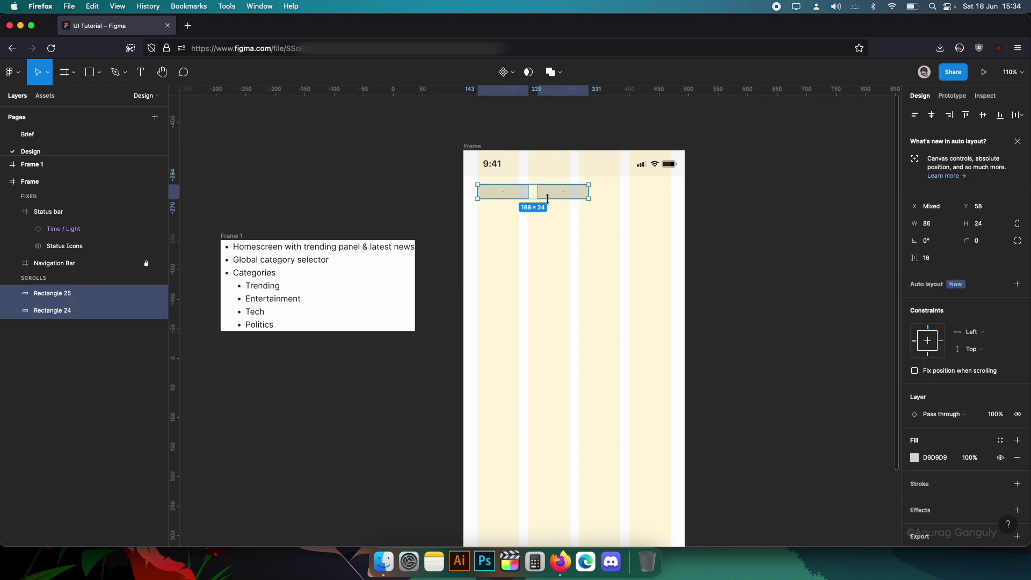
key(Escape)
- Duplicate the small rectangle twice more to form a row of four with 16 px gaps, running off the frame's edge
click(553, 195)
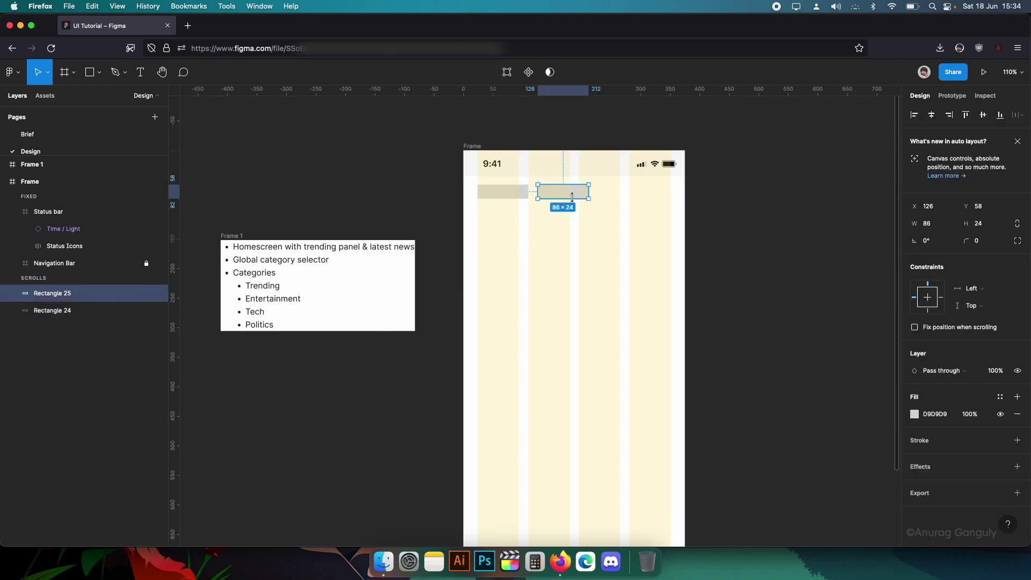
alt+drag(557, 199, 619, 196)
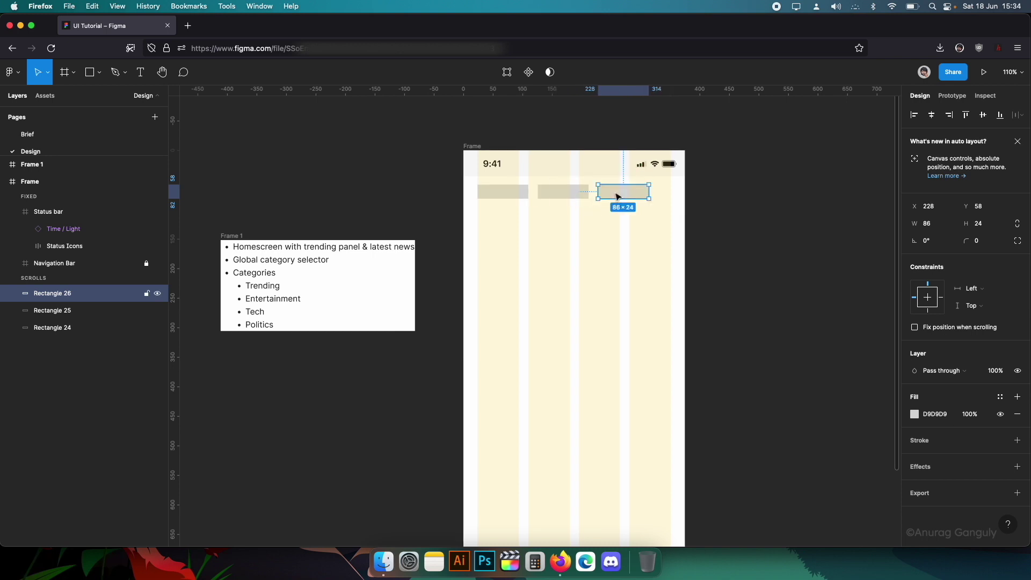
key(super+d)
key(Escape)
scroll(538, 271, right, 1)
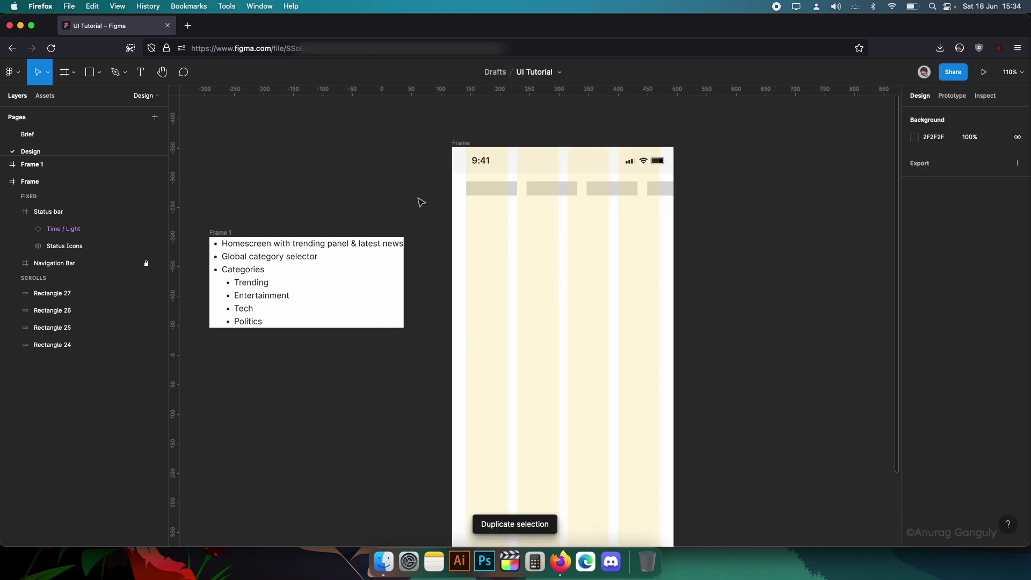
drag(421, 201, 684, 192)
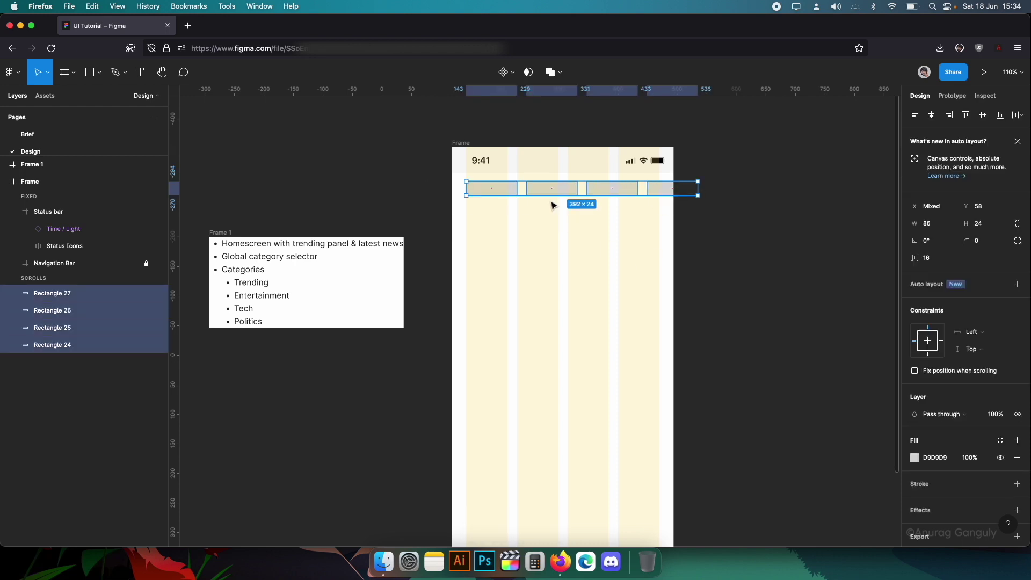
click(509, 225)
click(511, 189)
- Draw a rectangle about 324 px wide at X 24, Y 100 below the category row and set its height to 240
key(r)
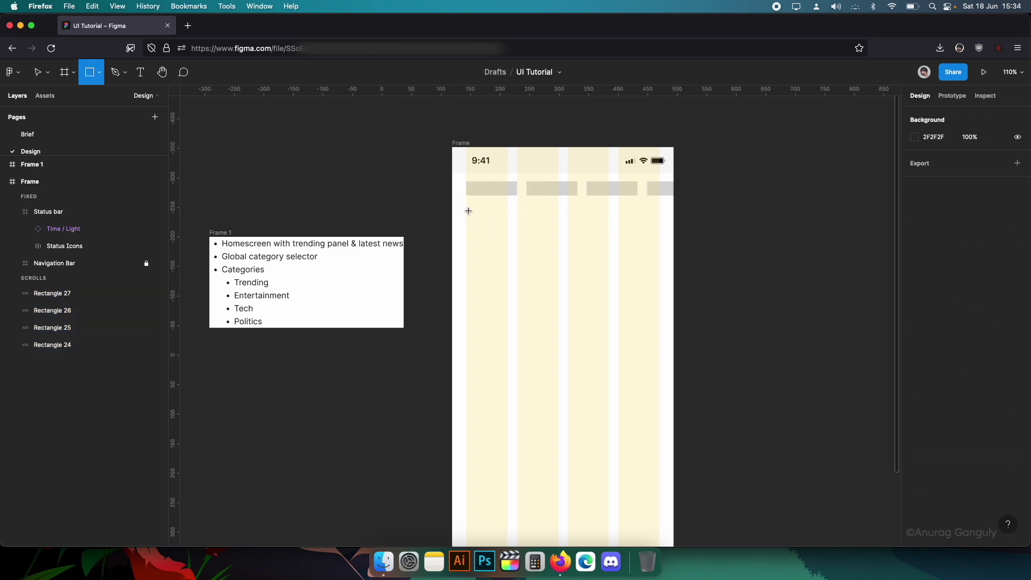
drag(467, 208, 609, 308)
click(981, 224)
text(240)
key(Tab)
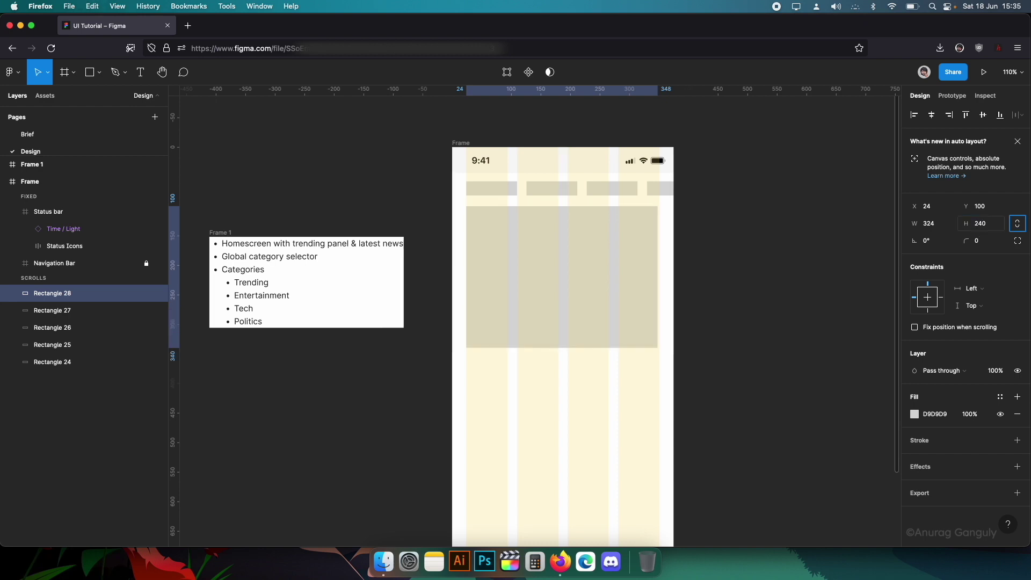
- Set the large rectangle's height to 208
click(990, 229)
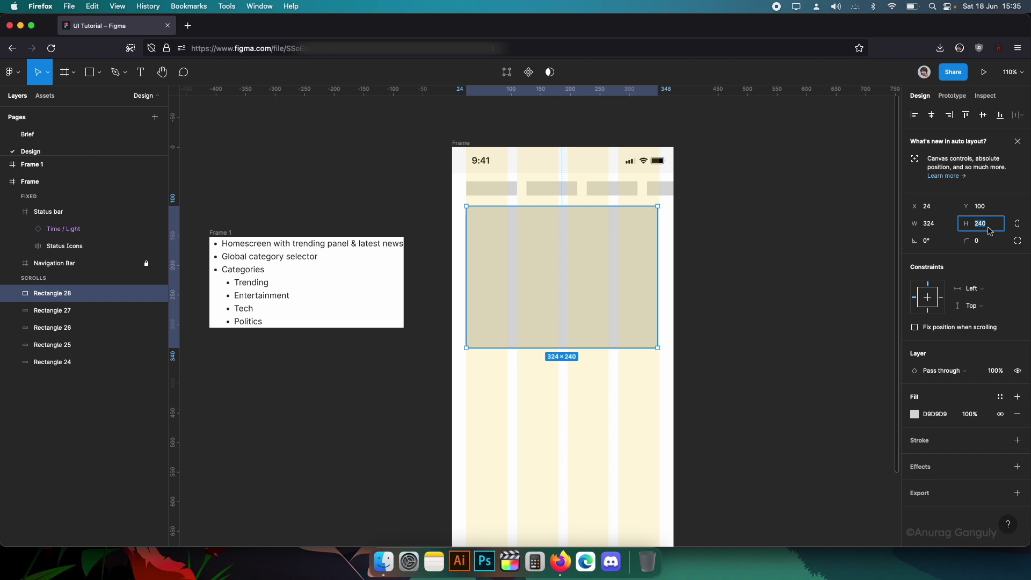
click(989, 226)
key(Return)
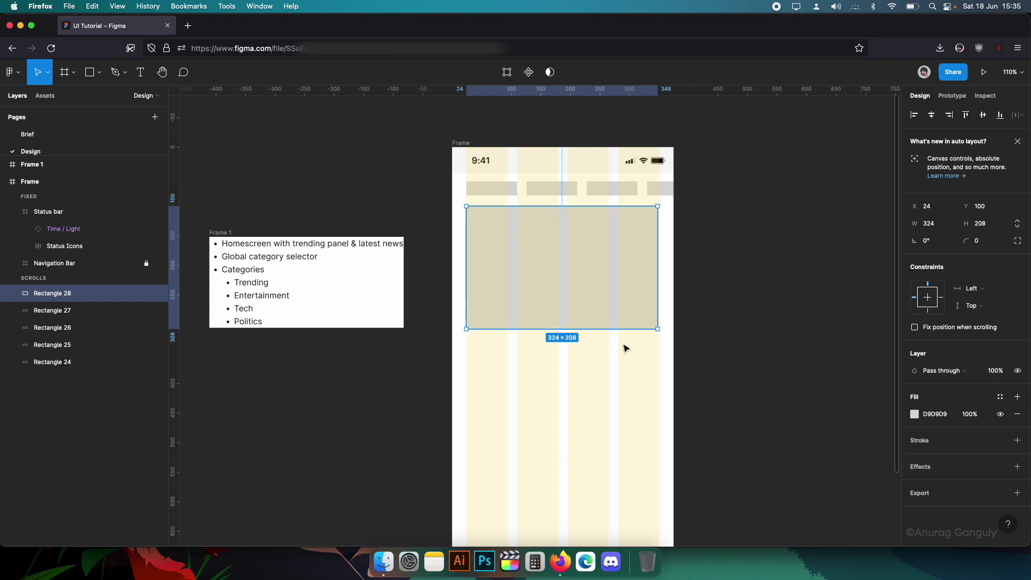
- Widen the large rectangle to 327 px so it meets the last column's outer edge, and duplicate it in place
click(748, 211)
scroll(748, 211, down, 2)
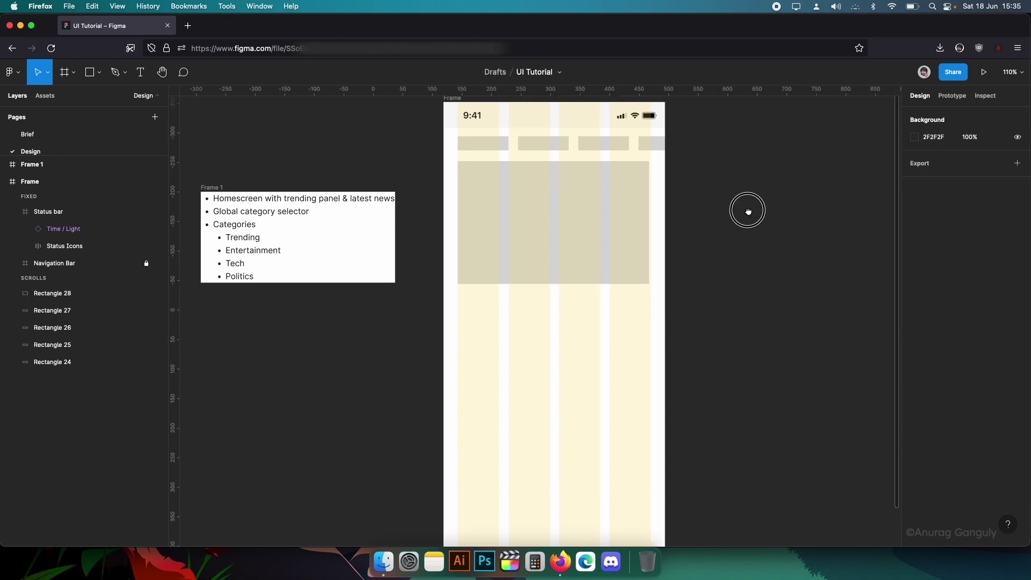
click(626, 191)
scroll(661, 175, up, 5)
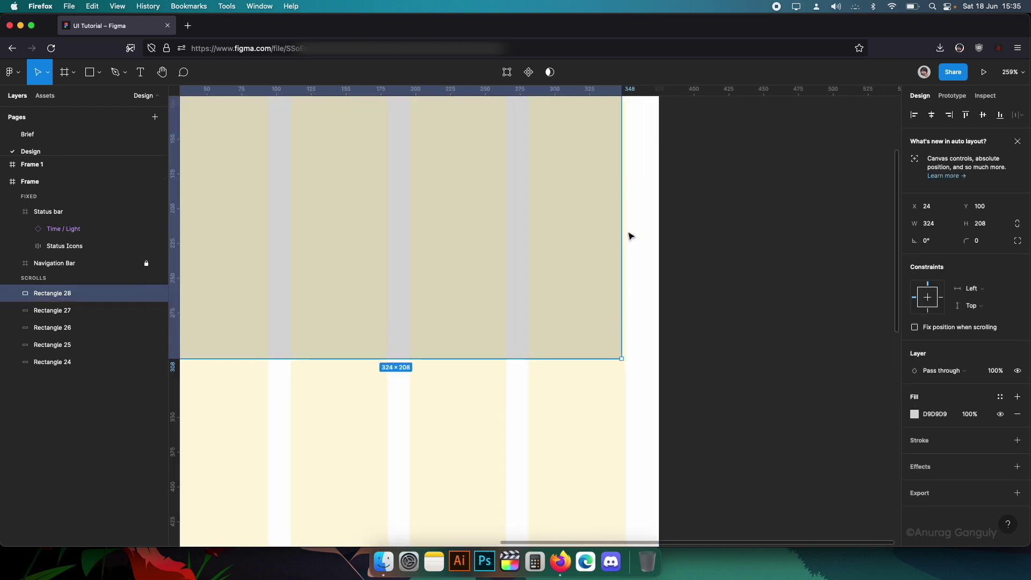
double_click(616, 238)
key(Escape)
drag(621, 234, 625, 235)
click(634, 242)
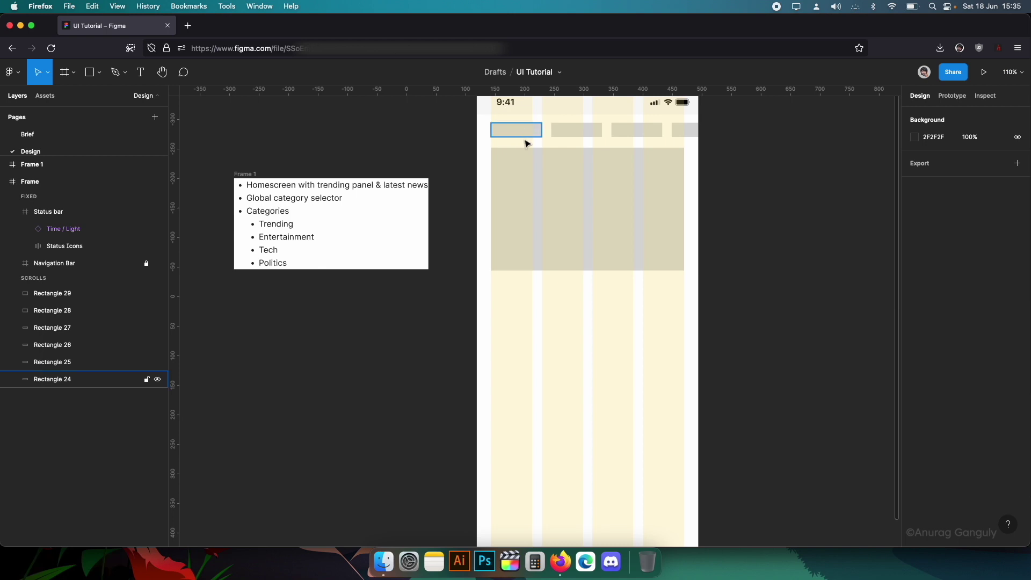
- Set the vertical spacing between the first category rectangle and the large rectangle to 32
click(527, 131)
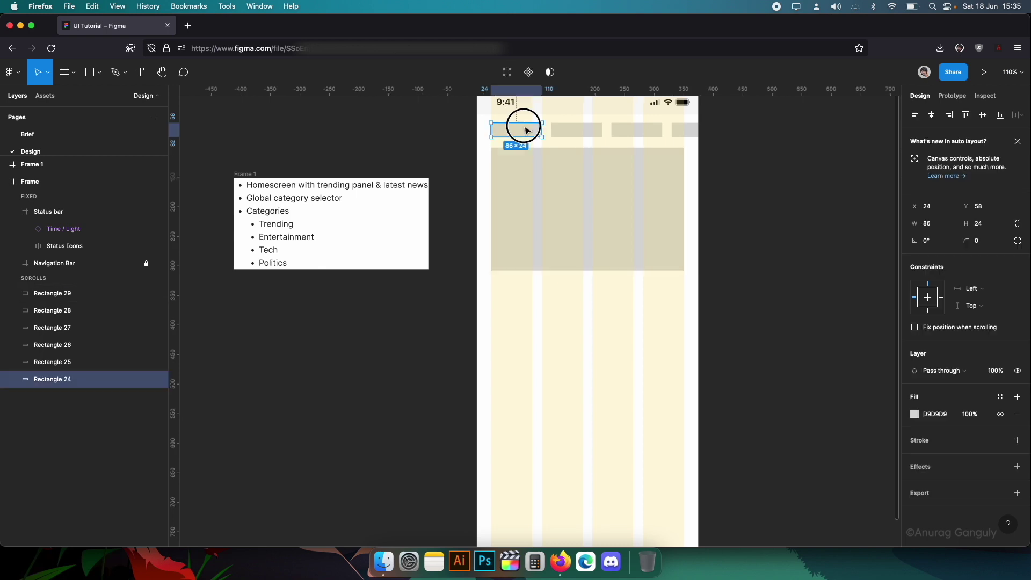
key(alt)
click(526, 182)
shift+click(525, 135)
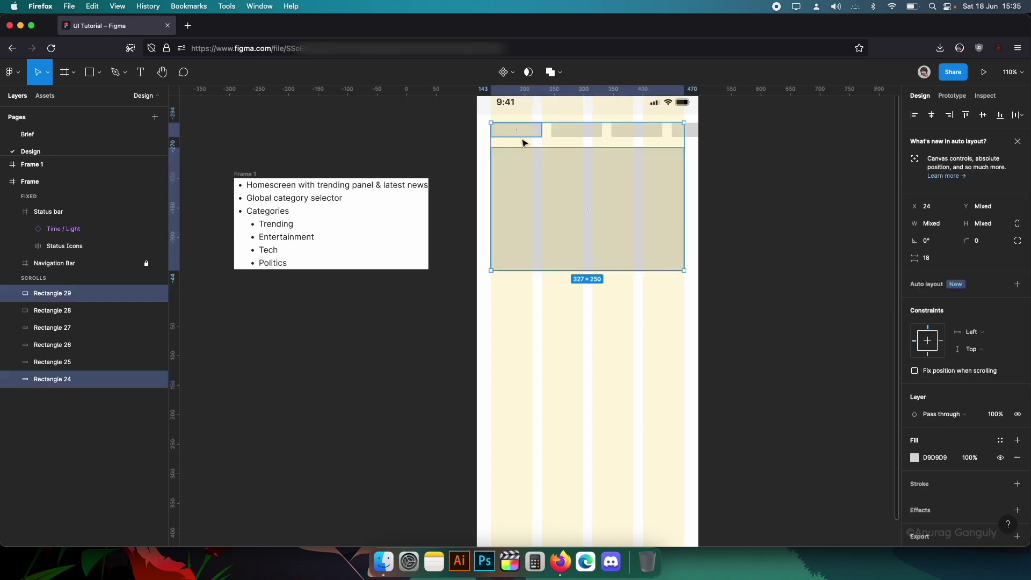
click(927, 258)
text(32)
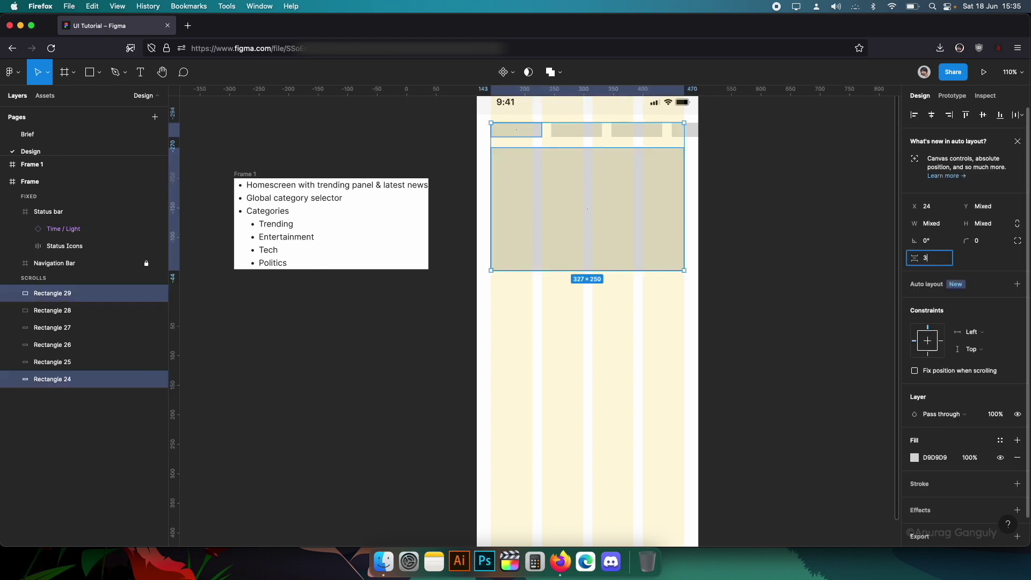
key(Return)
click(734, 234)
- Delete the leftover duplicate beneath the large rectangle
click(675, 188)
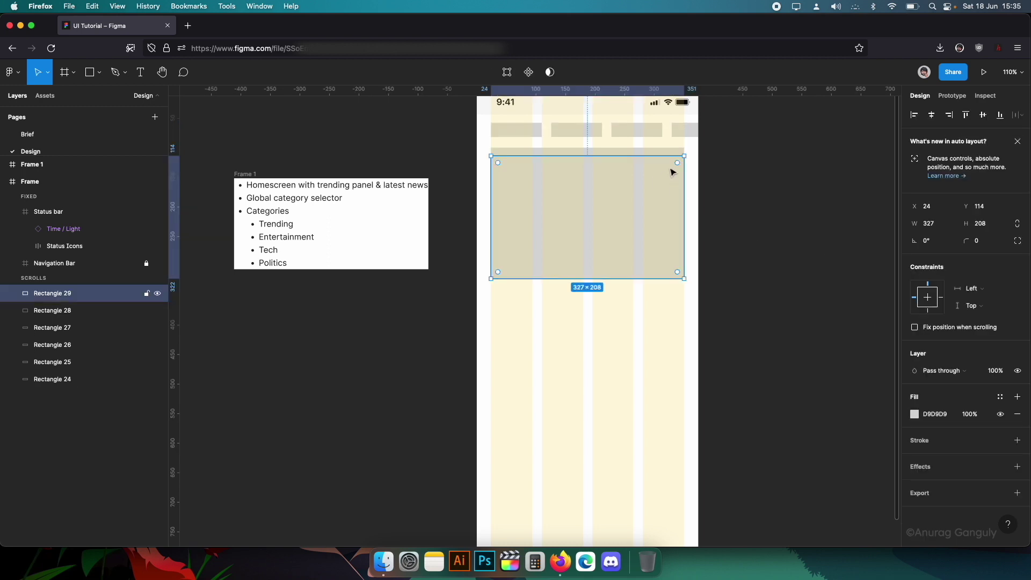
click(675, 152)
key(Delete)
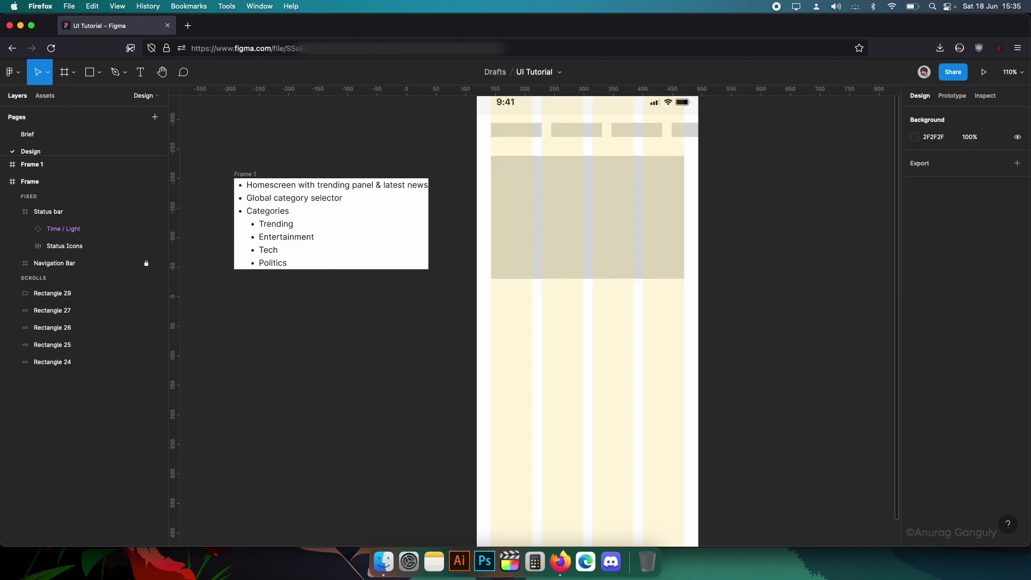
- Place a copy of the large rectangle lower in the frame and move the original down to Y 158
click(597, 224)
drag(599, 172, 599, 325)
drag(599, 325, 599, 369)
click(553, 306)
click(527, 253)
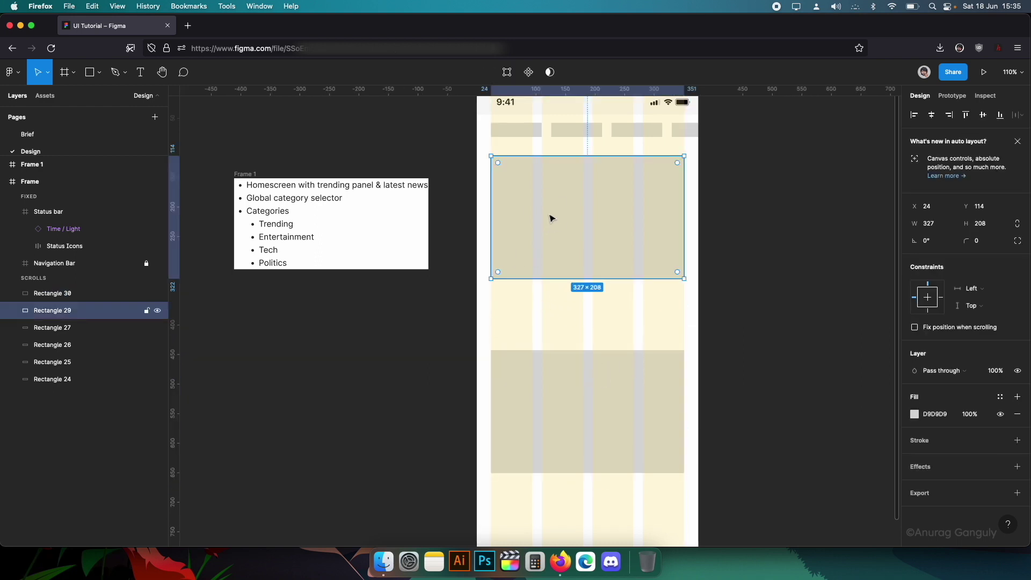
drag(556, 213, 555, 236)
- Add a "Trending News" heading above the upper large rectangle, with font size 16 and Medium weight
key(t)
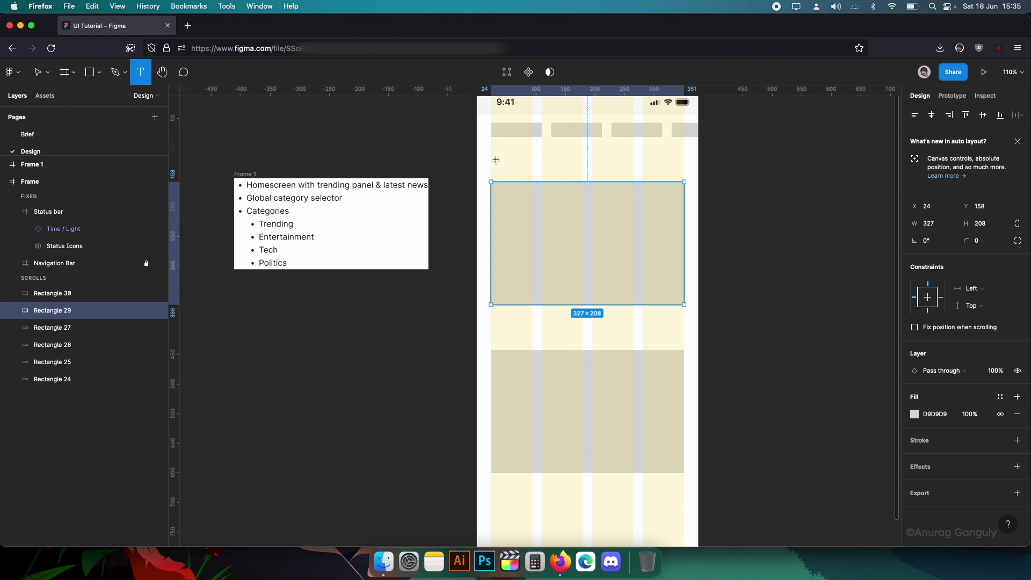
drag(492, 156, 574, 173)
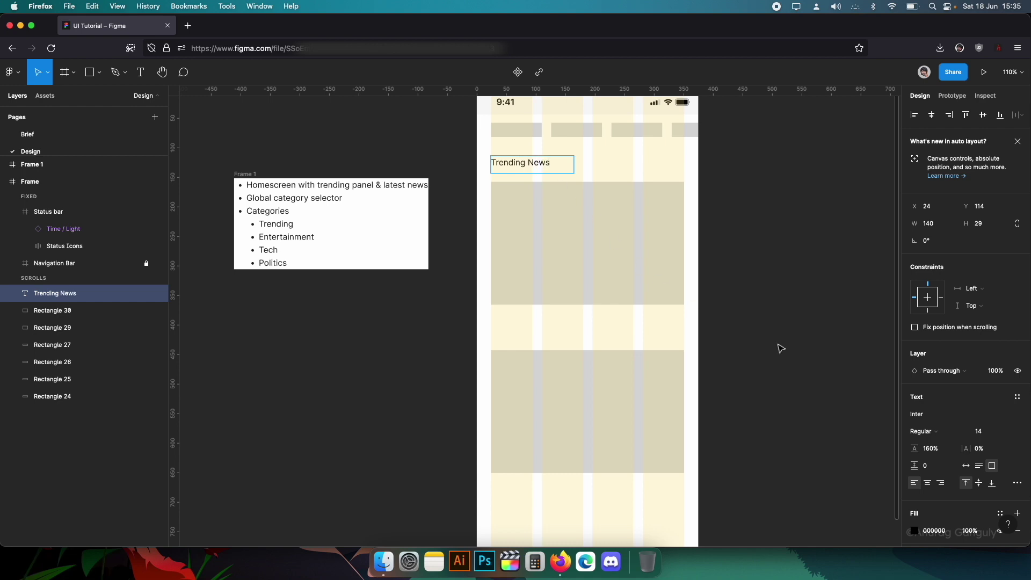
click(985, 430)
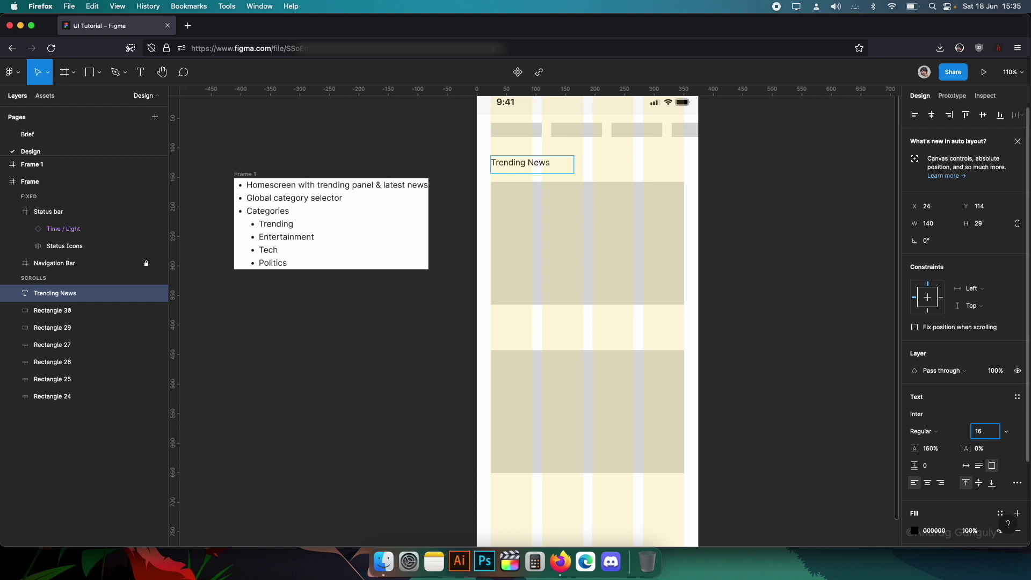
key(Tab)
key(Return)
click(978, 432)
text(16)
key(Tab)
click(994, 431)
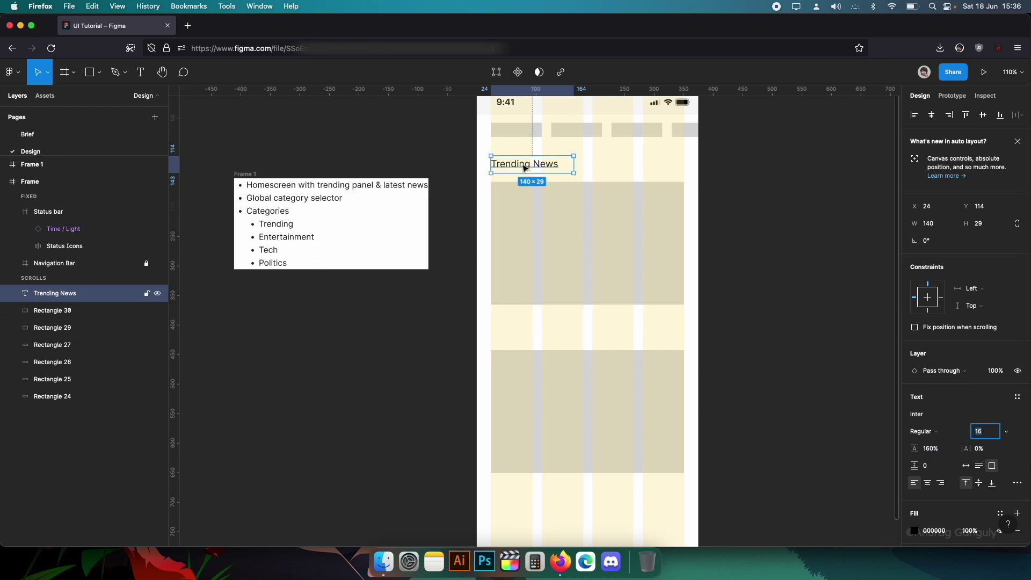
click(921, 431)
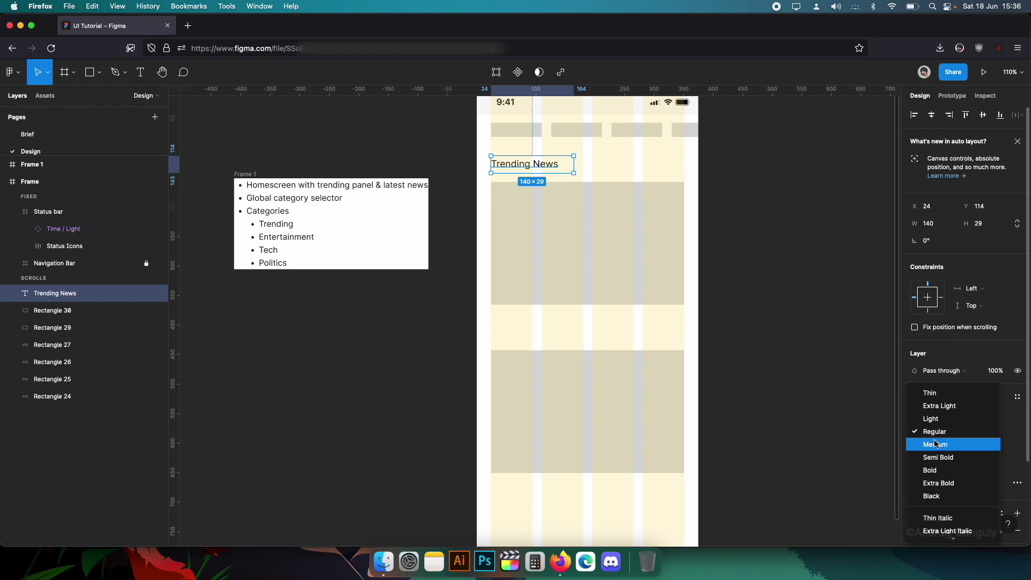
click(934, 443)
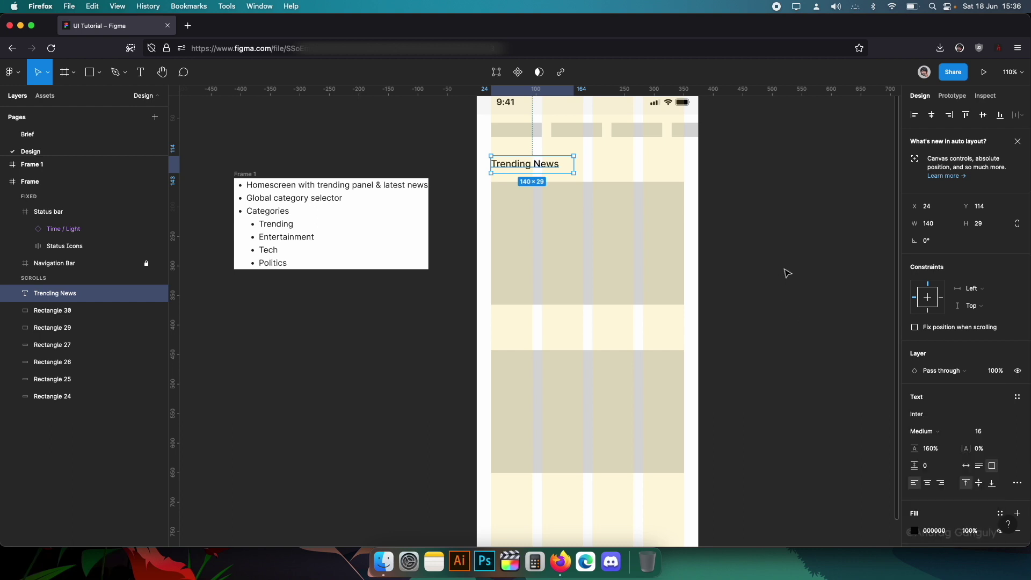
- Place a copy of the "Trending News" heading between the two large rectangles
drag(538, 162, 514, 328)
click(530, 164)
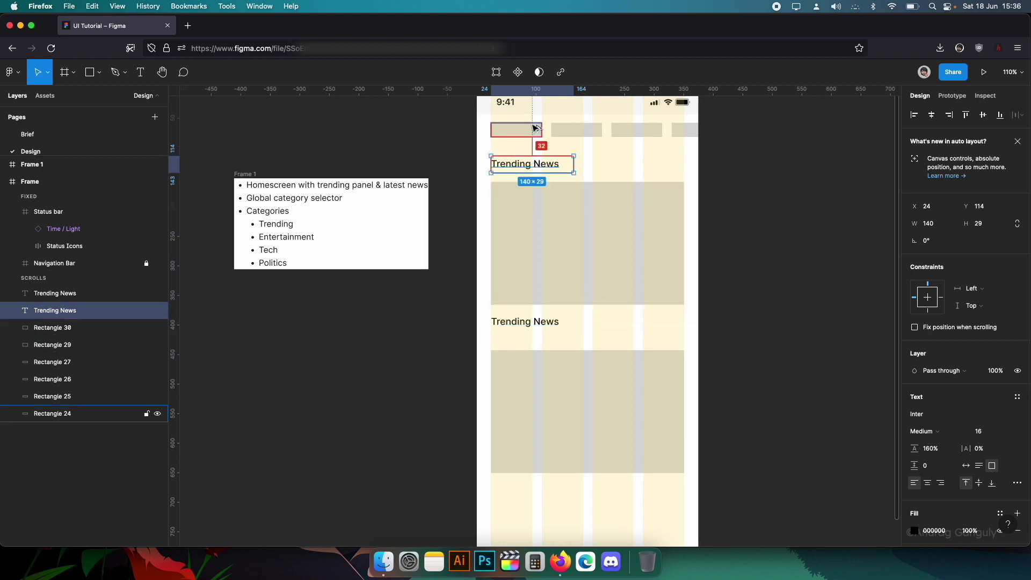
- Fit the upper heading's text box to its text and move the upper rectangle to Y 156, 16 px below it
click(539, 202)
key(Down)
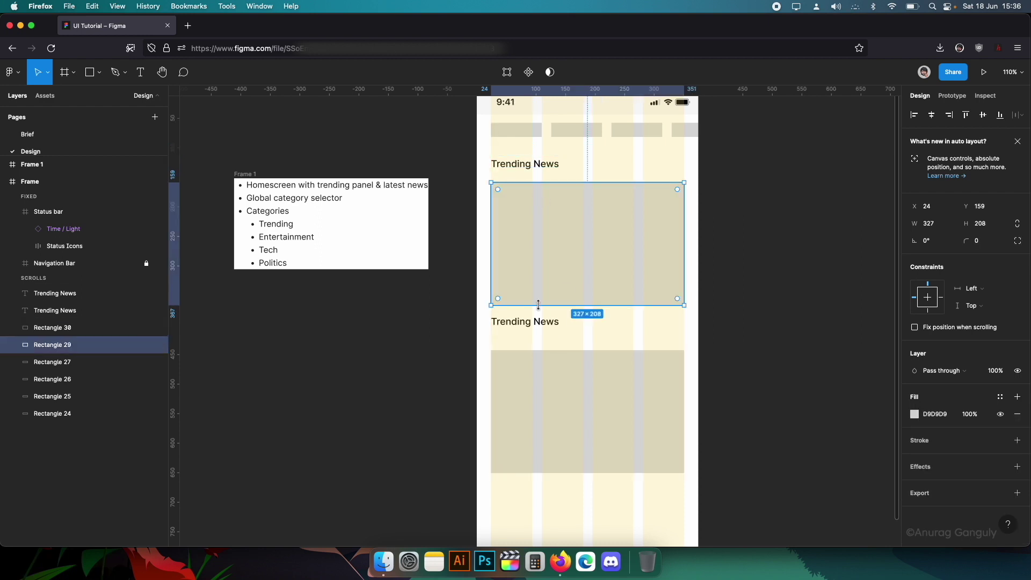
click(539, 170)
double_click(572, 172)
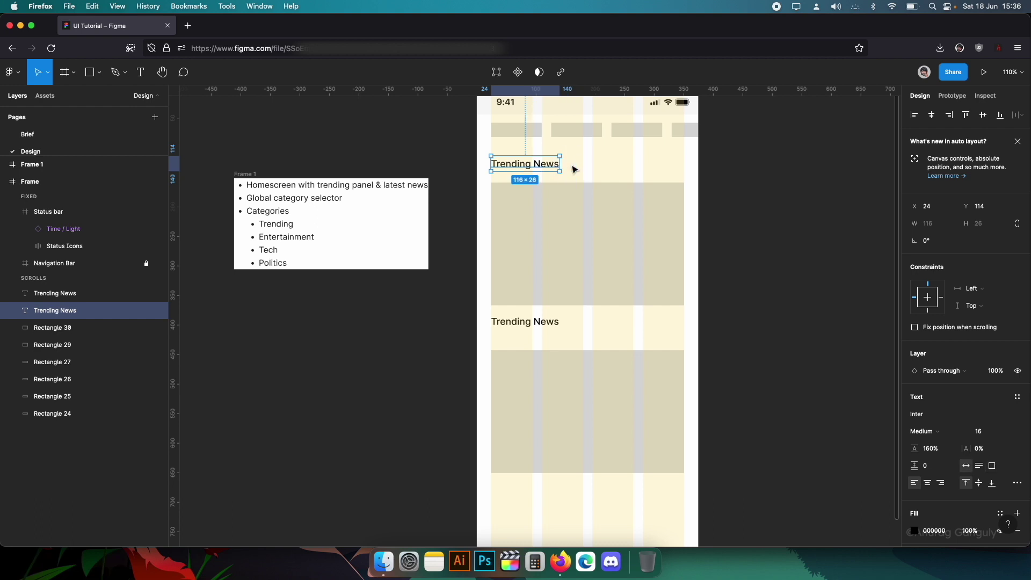
click(565, 204)
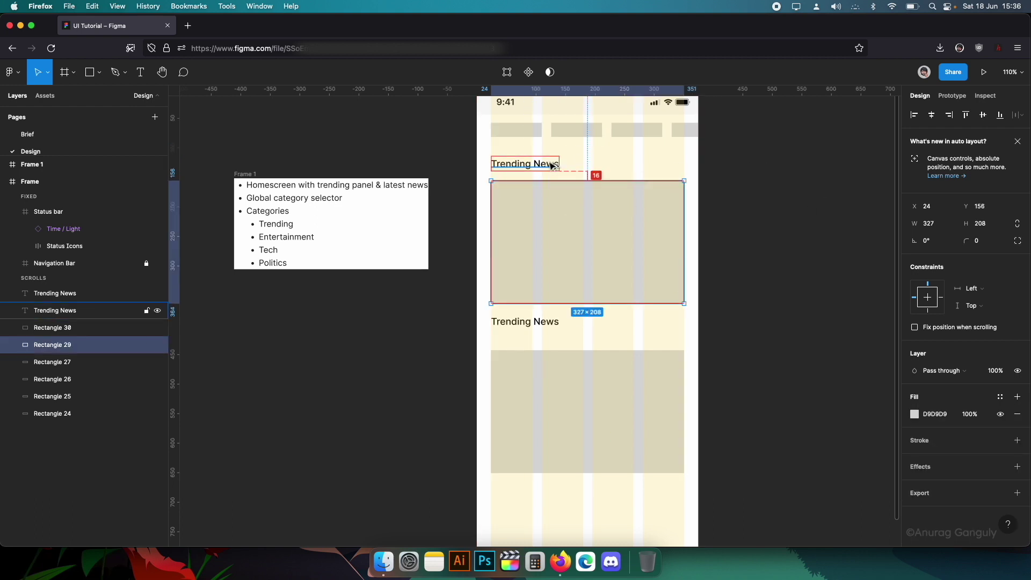
- Fit the copied heading's text box to its text, move it to Y 388 and check its spacing to the lower rectangle
click(526, 322)
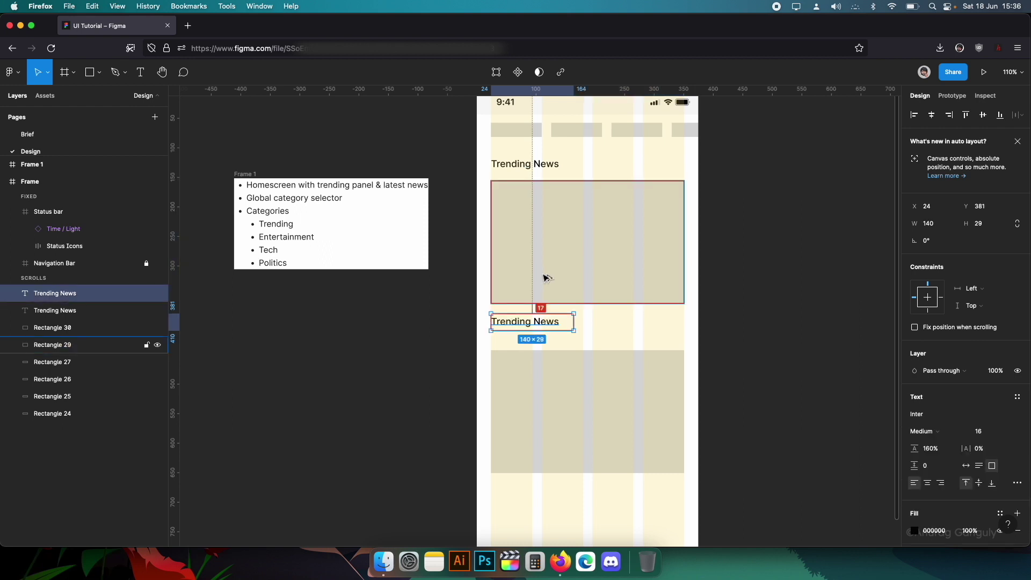
double_click(574, 322)
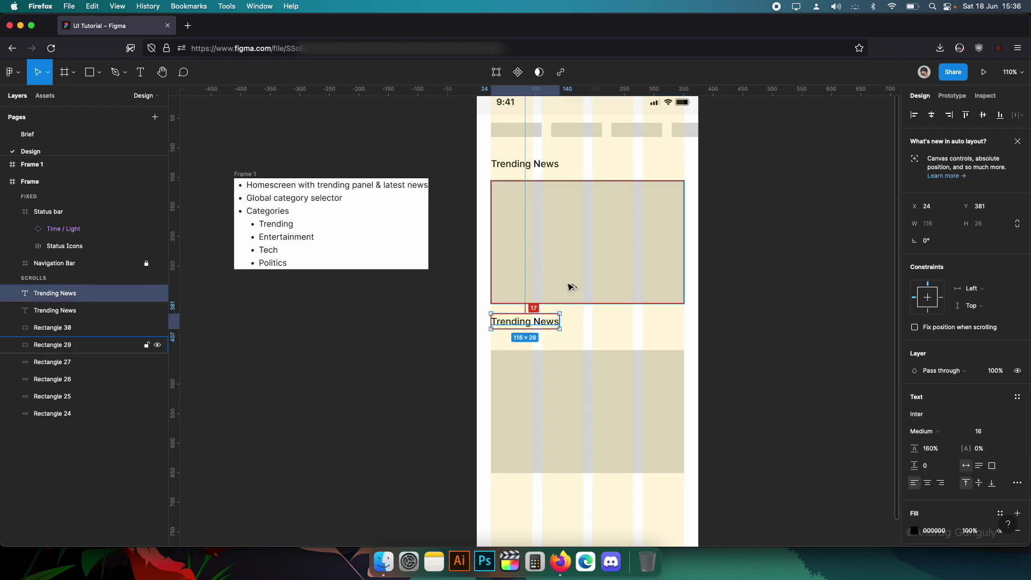
key(shift+Down)
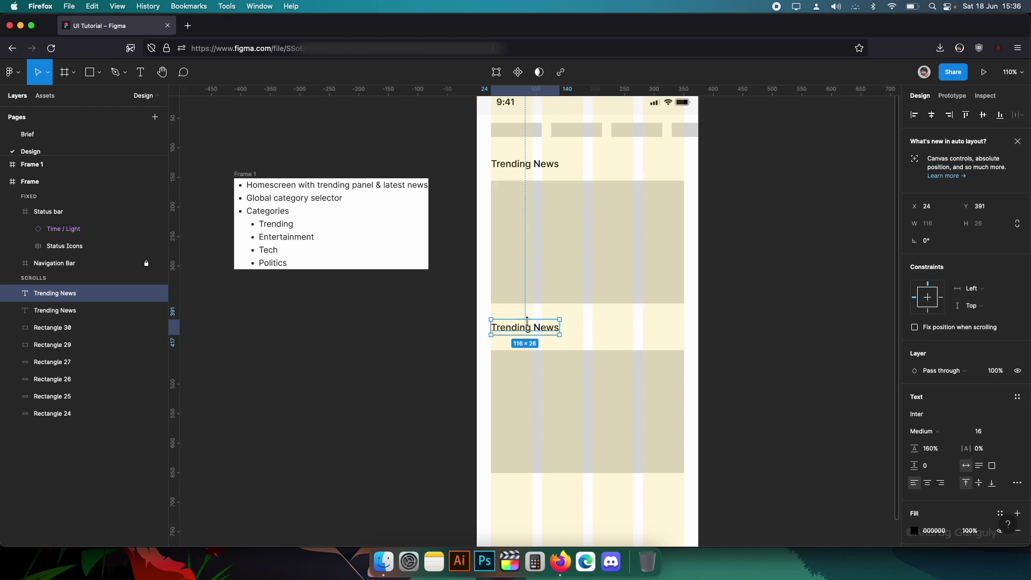
key(Up)
key(Up)
key(Up)
key(alt)
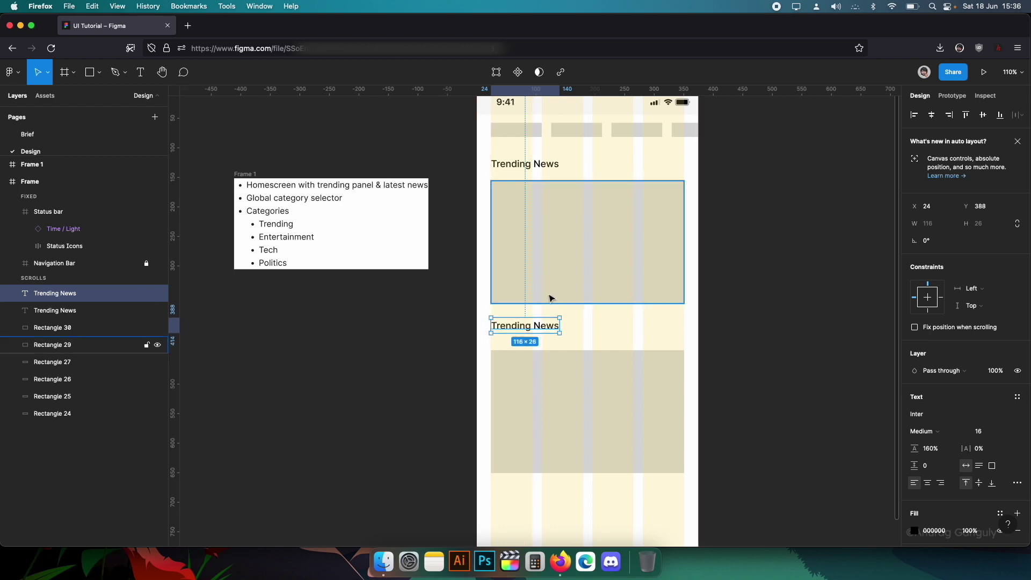
click(537, 312)
click(535, 321)
key(alt)
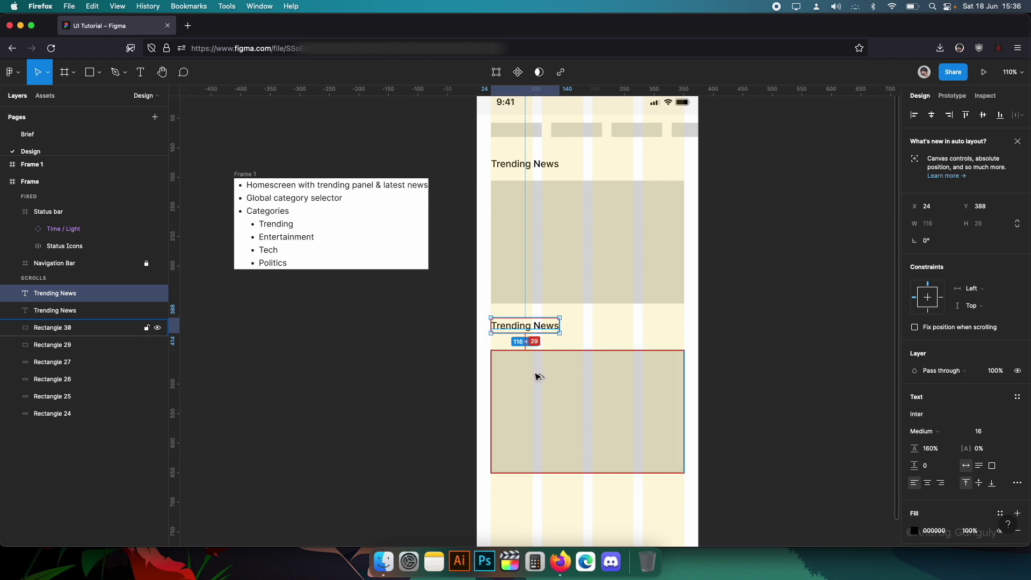
click(538, 375)
- Replace the lower heading's text with "News for" followed by the reader's first name
click(537, 328)
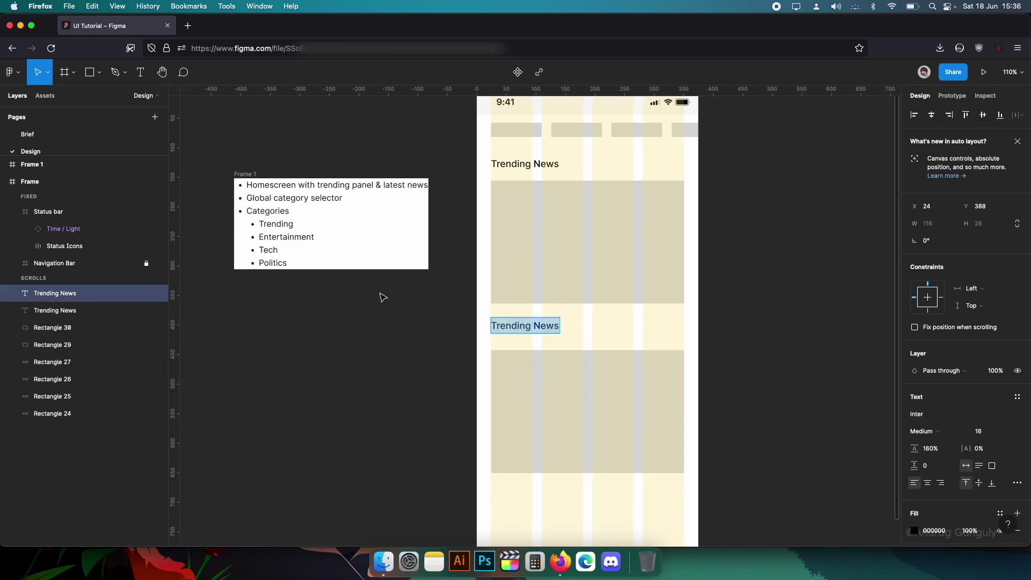
text(For)
key(super+a)
text(New)
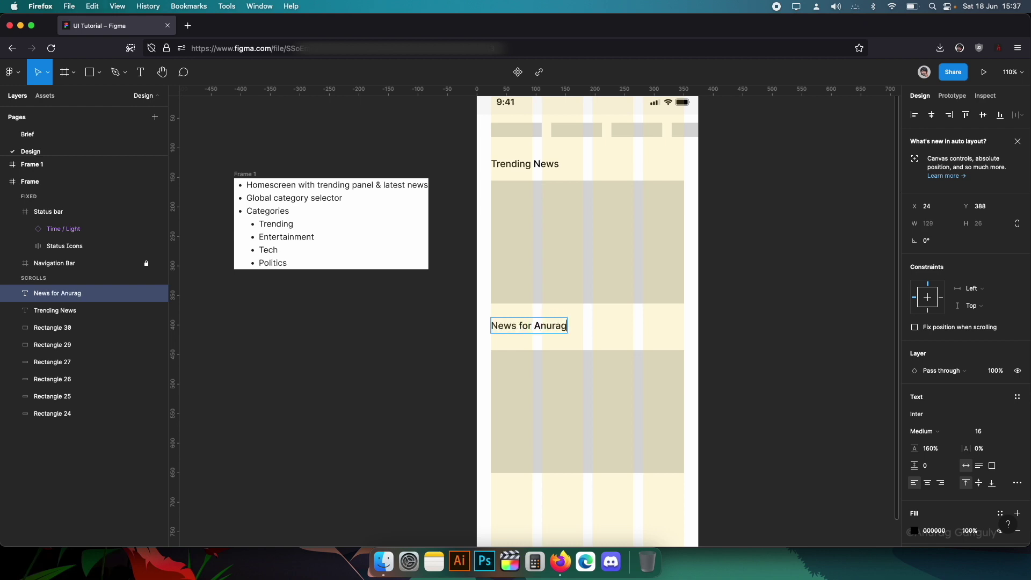
- Give only the first name in the lower heading a heavier font weight
key(alt+shift+Left)
key(alt+shift+Left)
key(alt+shift+Left)
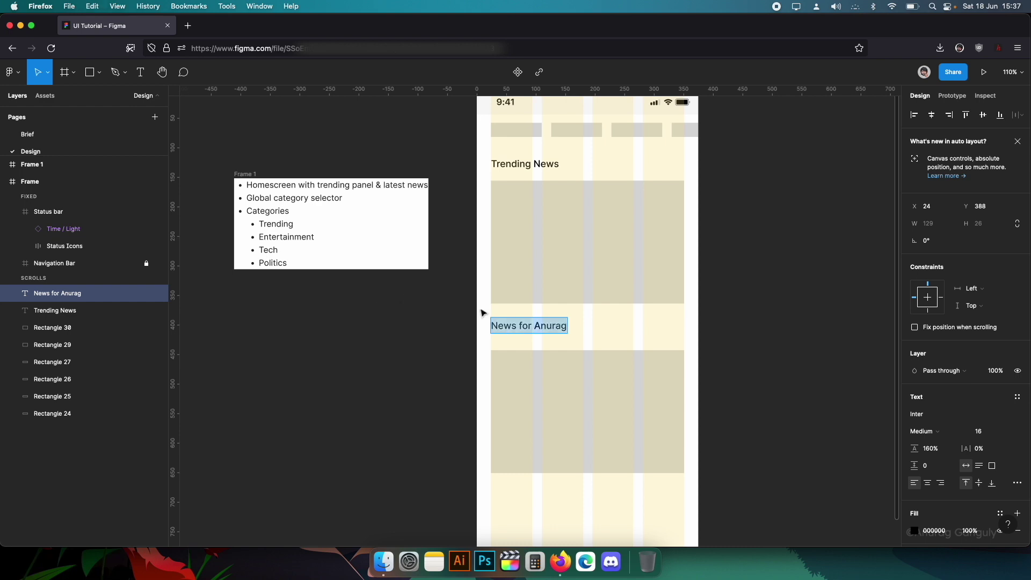
double_click(560, 327)
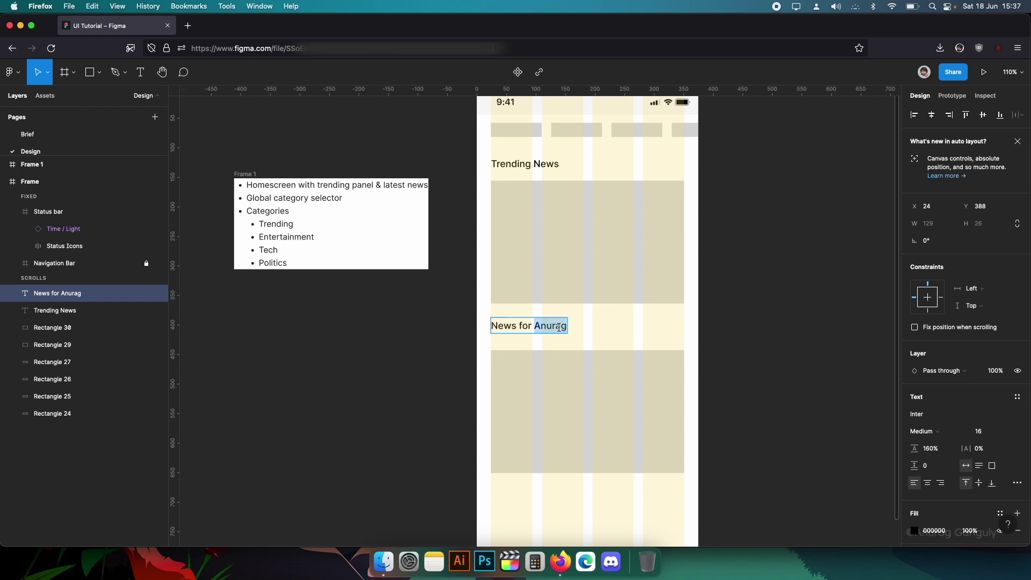
click(955, 430)
click(955, 442)
click(769, 320)
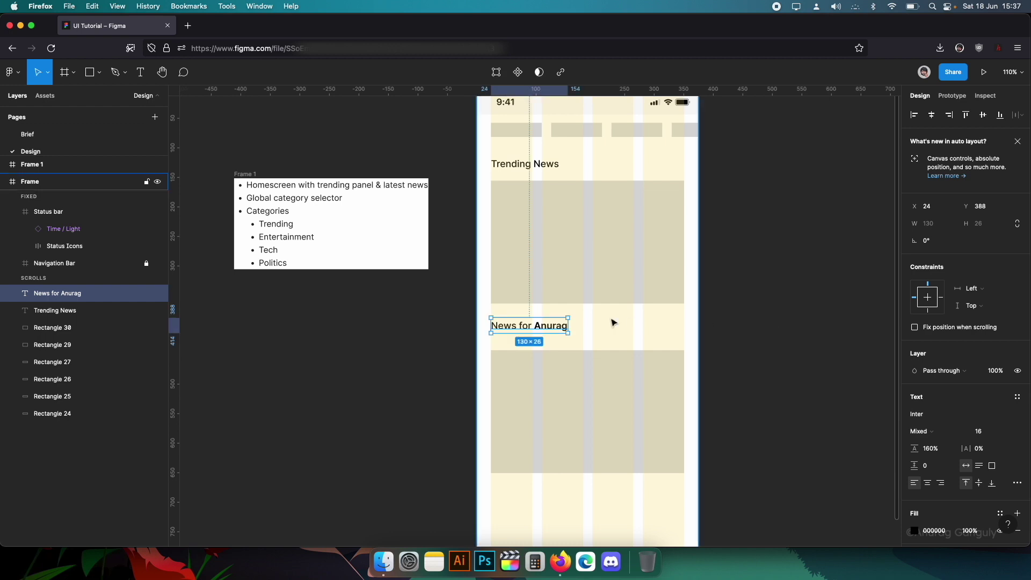
- Change the text fill of both section headings from pure black to a softer dark grey
scroll(613, 320, up, 1)
shift+click(528, 153)
scroll(948, 451, down, 2)
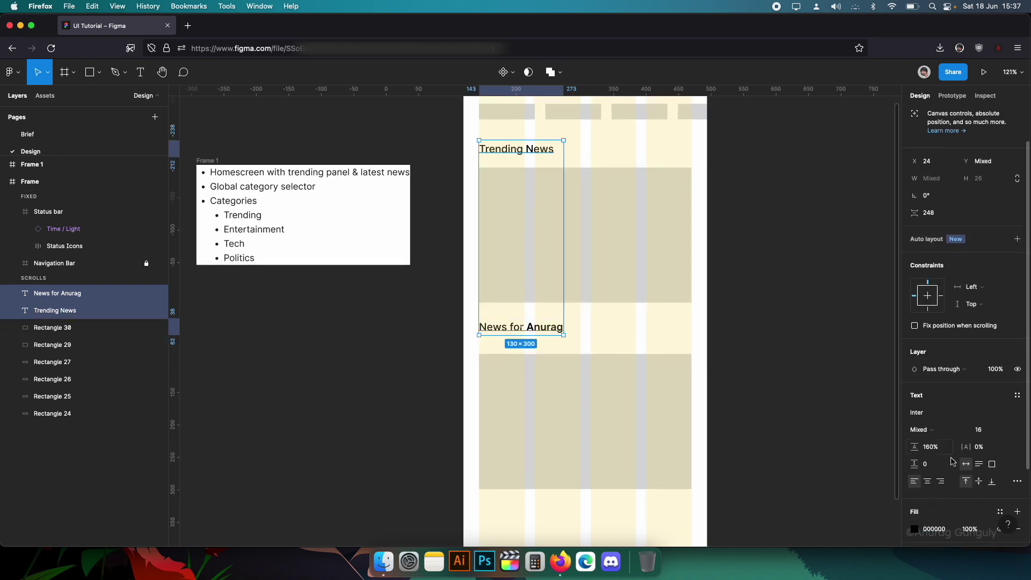
click(937, 531)
click(799, 277)
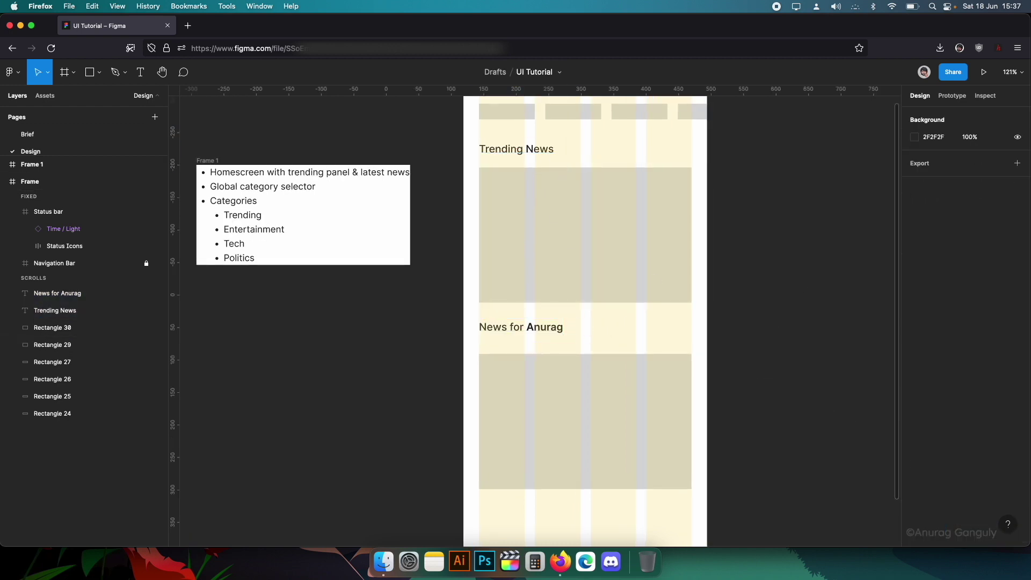
- Set the vertical spacing between the lower heading and the rectangle beneath it to 24
drag(799, 278, 745, 359)
scroll(782, 320, down, 2)
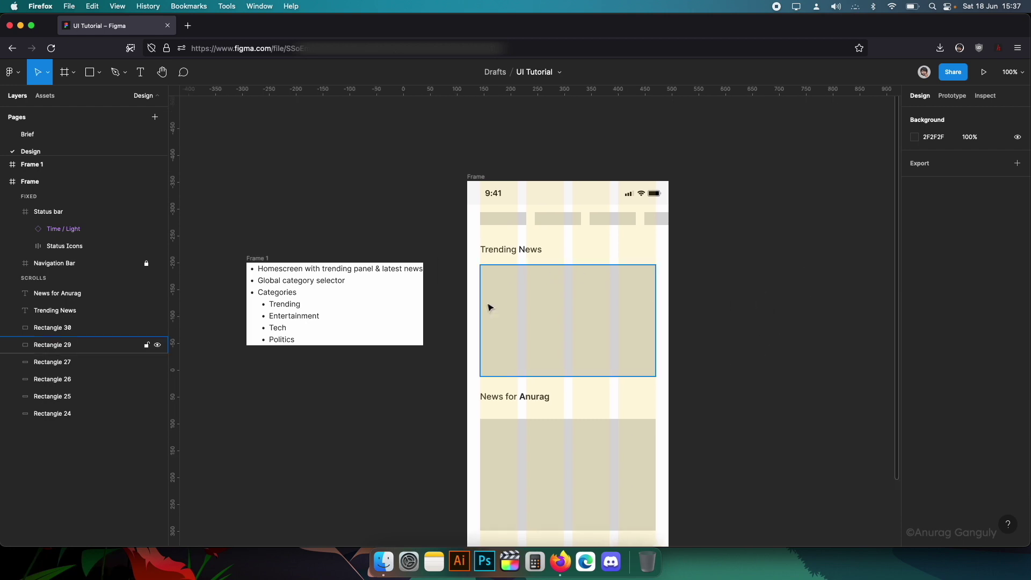
scroll(473, 349, down, 1)
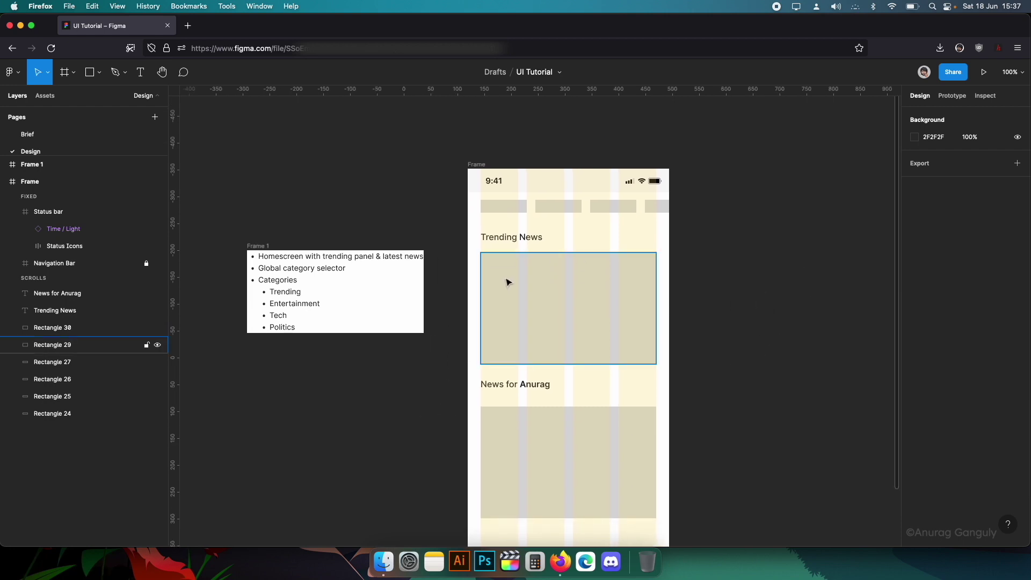
click(520, 246)
click(451, 424)
scroll(504, 330, down, 3)
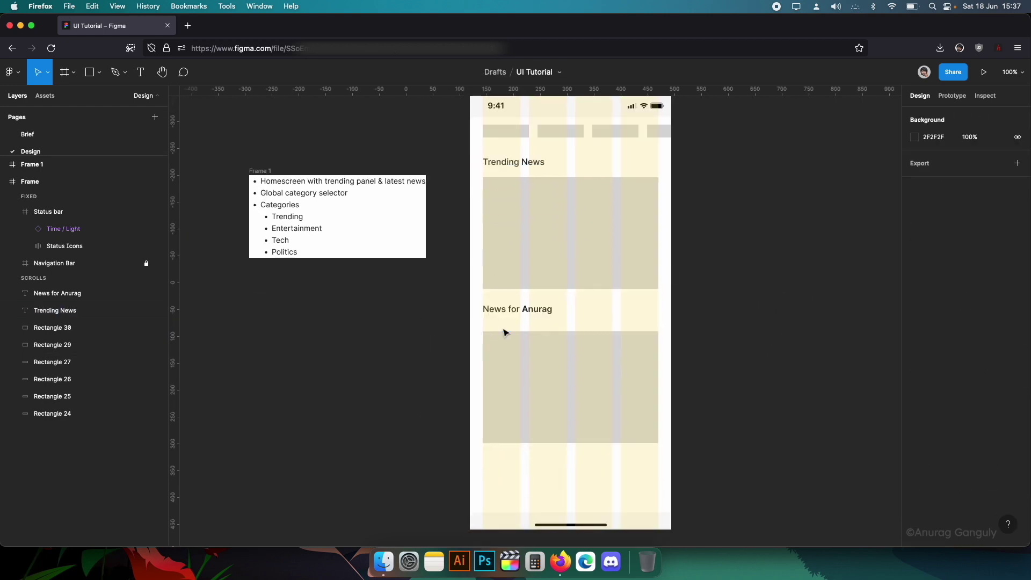
click(515, 311)
click(521, 365)
shift+click(524, 313)
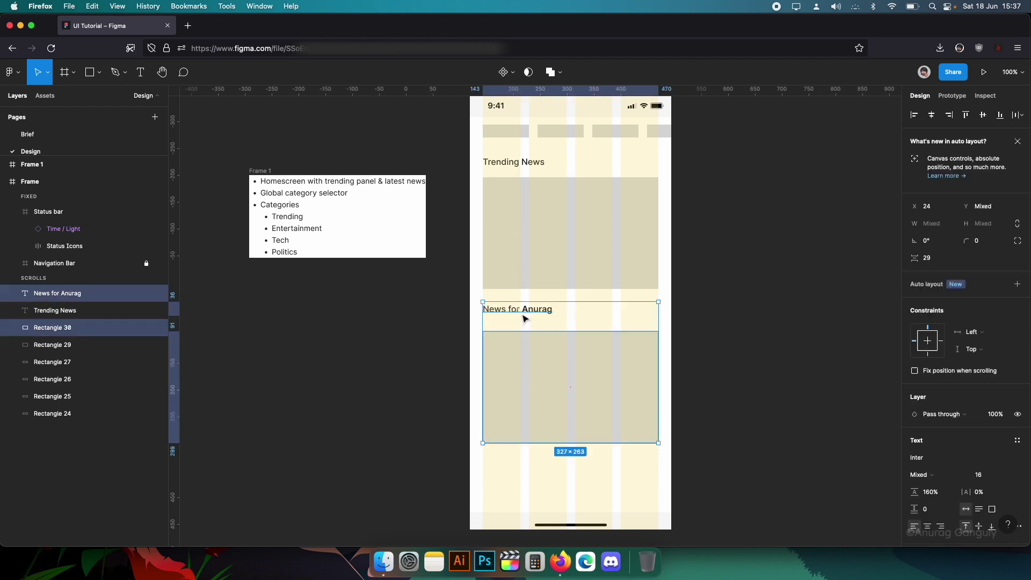
click(936, 258)
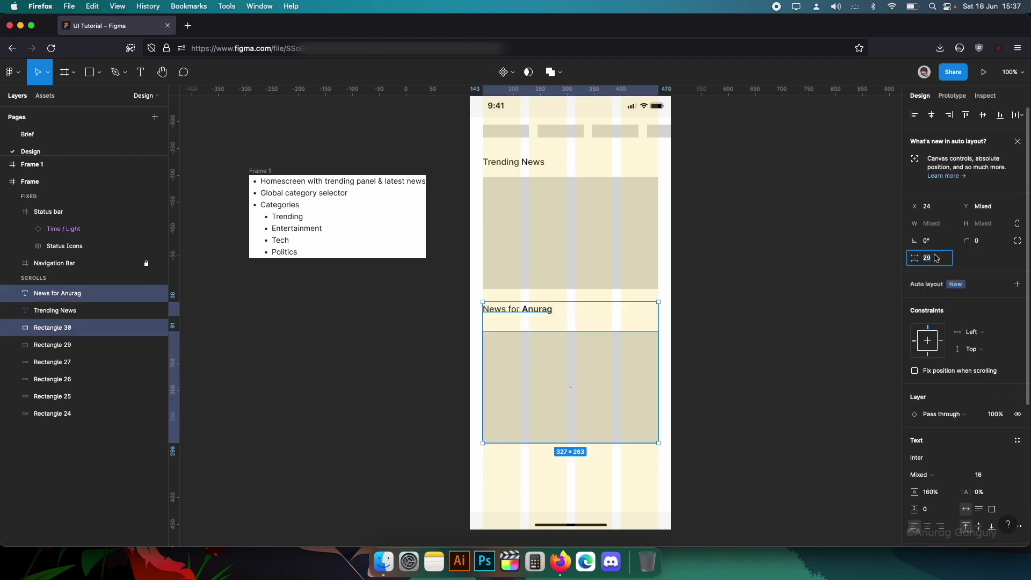
text(24)
key(Return)
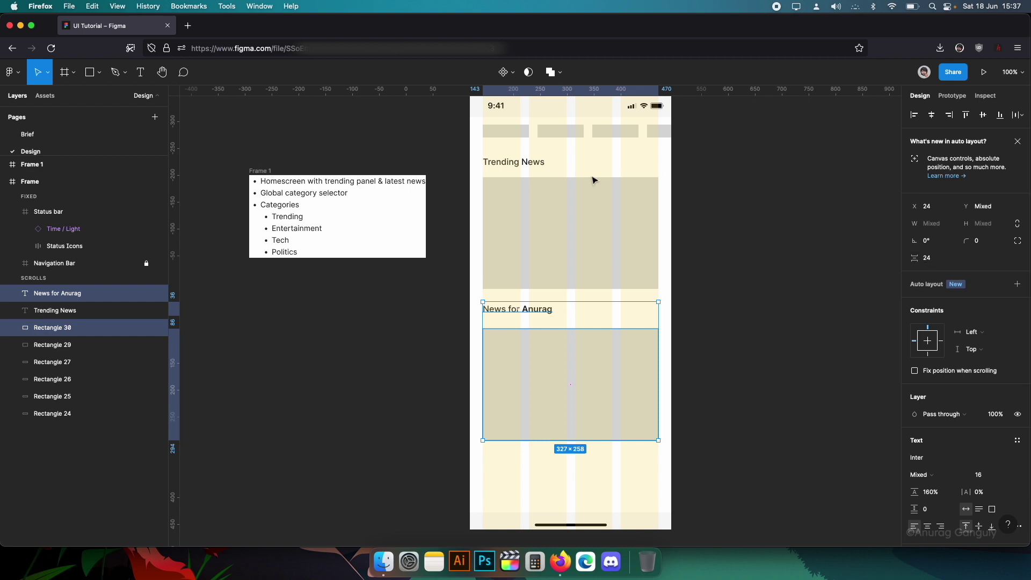
- Set the vertical spacing between the lower heading and the rectangle beneath it to 16
click(524, 163)
click(539, 299)
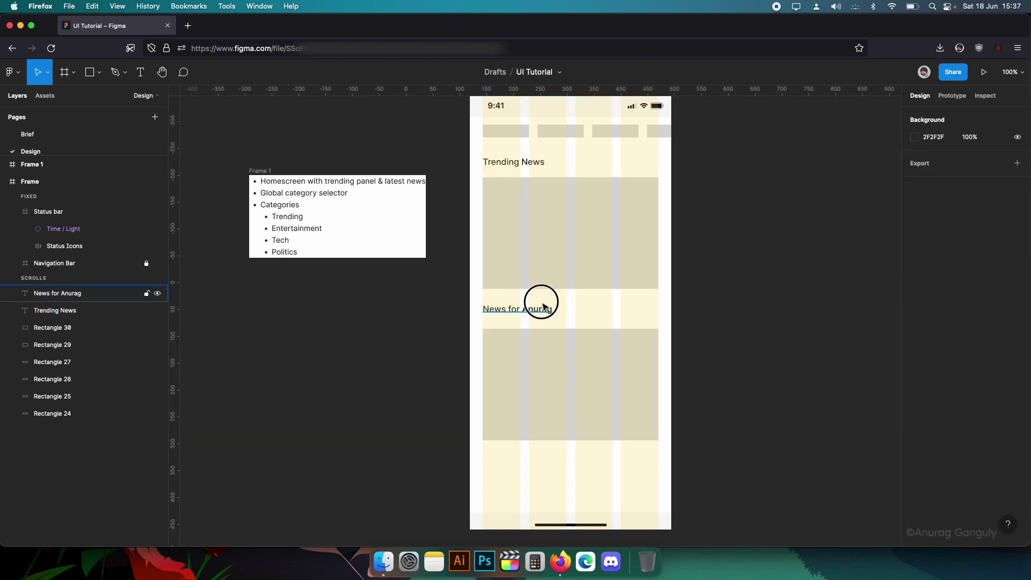
click(518, 309)
shift+click(532, 364)
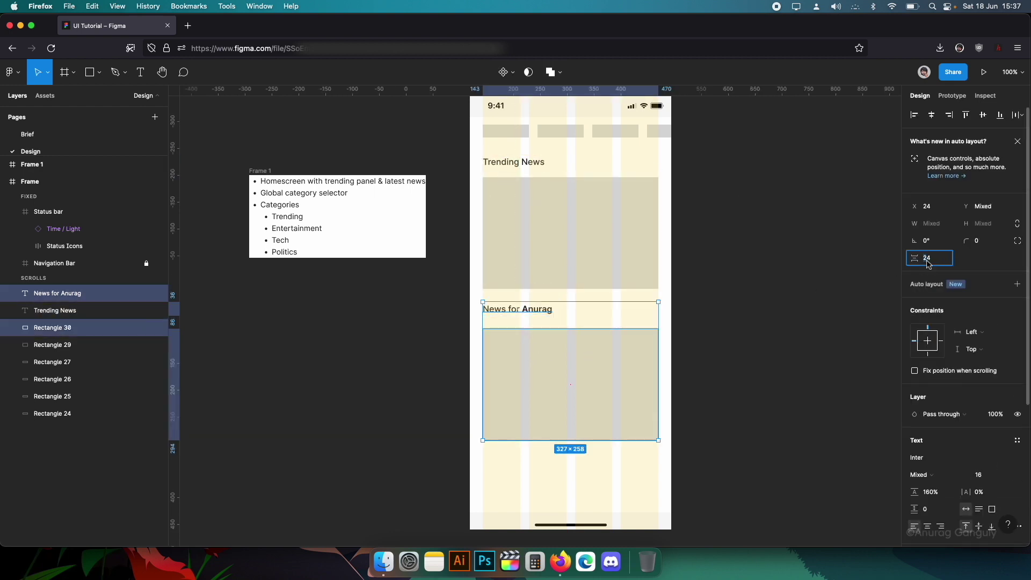
key(Return)
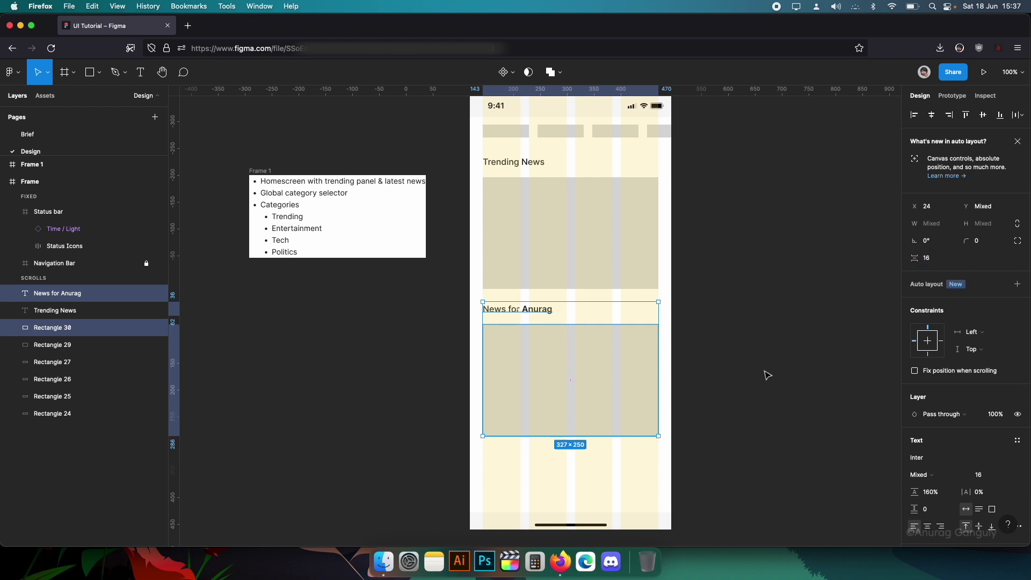
- Resize the lower rectangle to 156 × 141 over the first two columns and place a copy beside it over the last two
click(615, 364)
drag(657, 375, 568, 375)
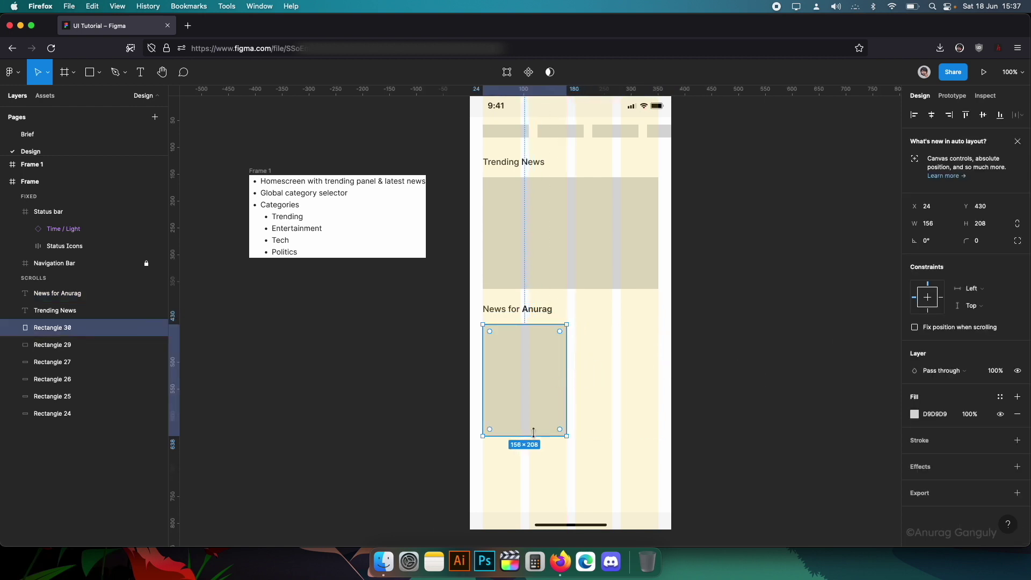
drag(532, 435, 608, 373)
- Move the second news card rectangle to X 196 so its inner edge meets the third column
scroll(609, 373, up, 3)
scroll(570, 366, up, 3)
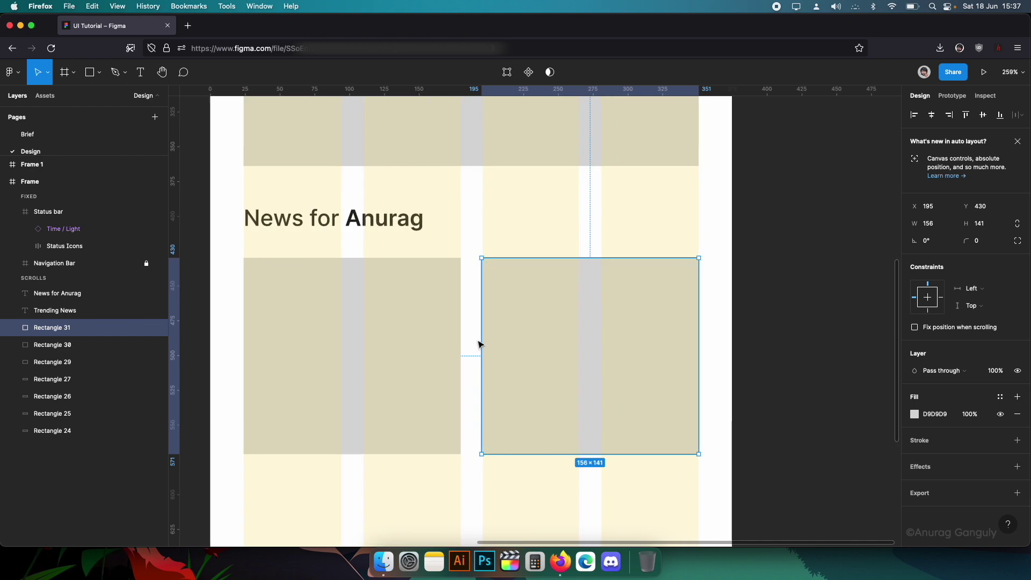
shift+click(417, 353)
shift+click(515, 398)
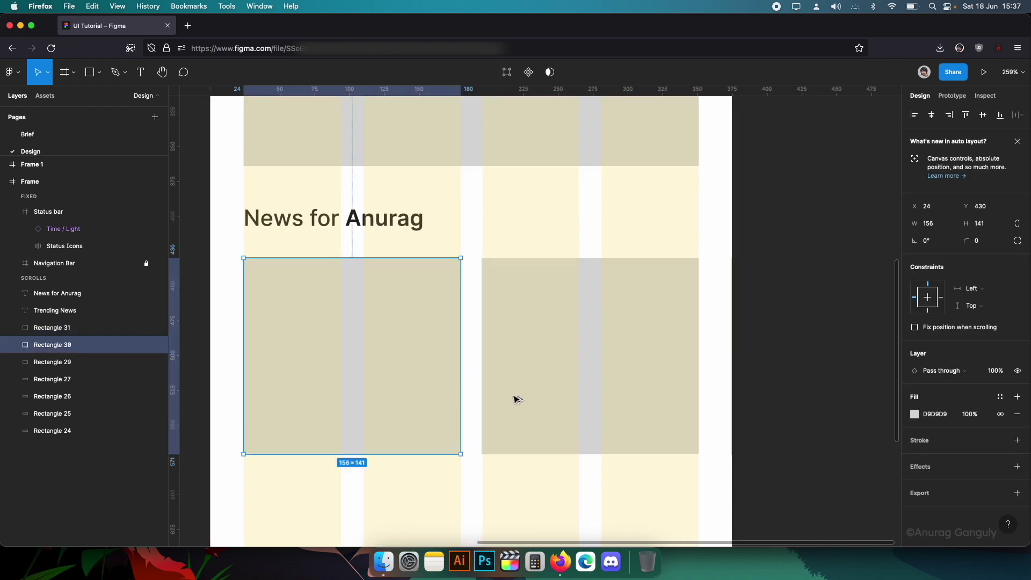
click(515, 398)
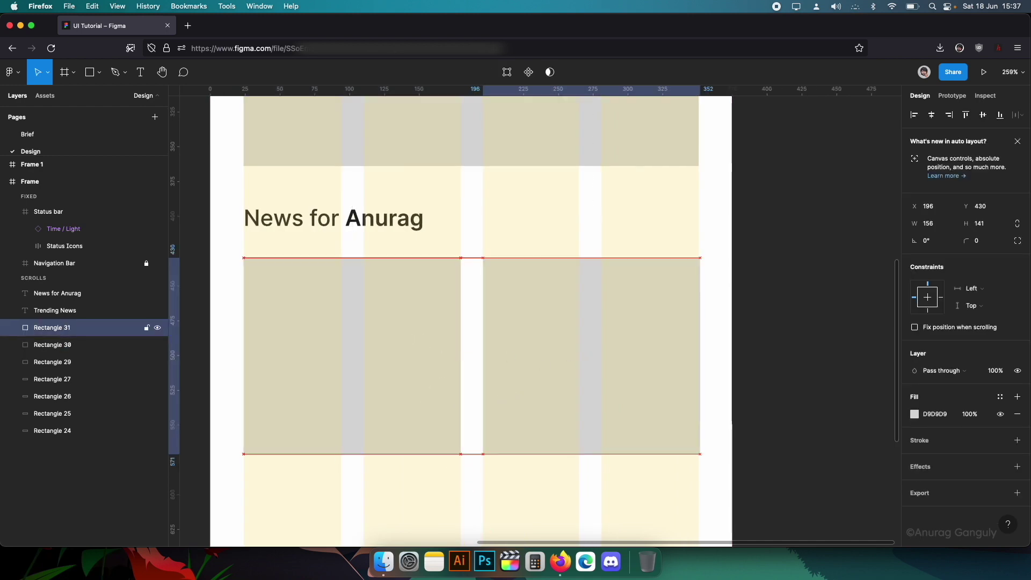
- Check the horizontal gap between the two news card rectangles and their distances to the frame edges
click(454, 424)
shift+click(491, 400)
key(alt)
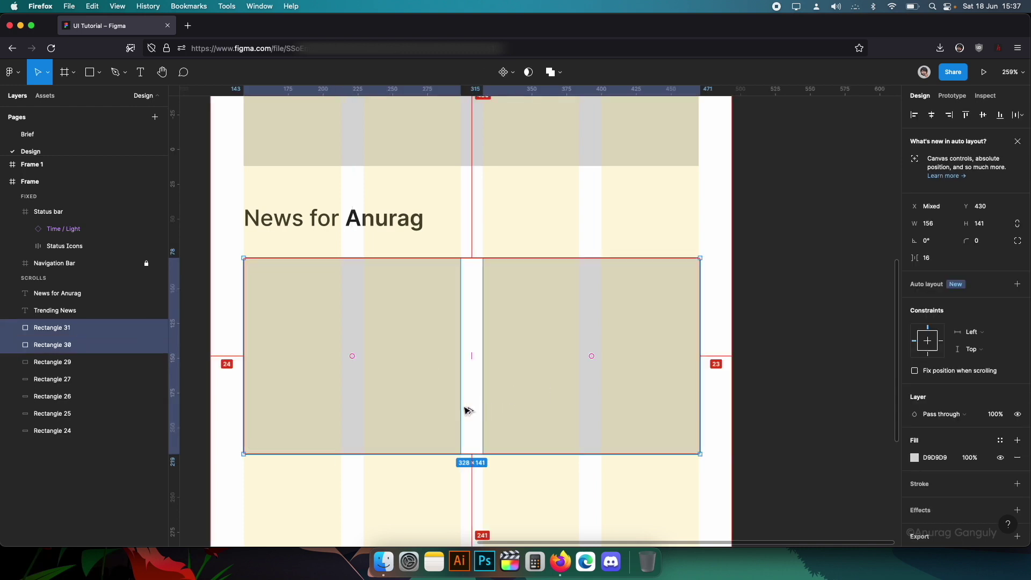
click(467, 411)
click(447, 413)
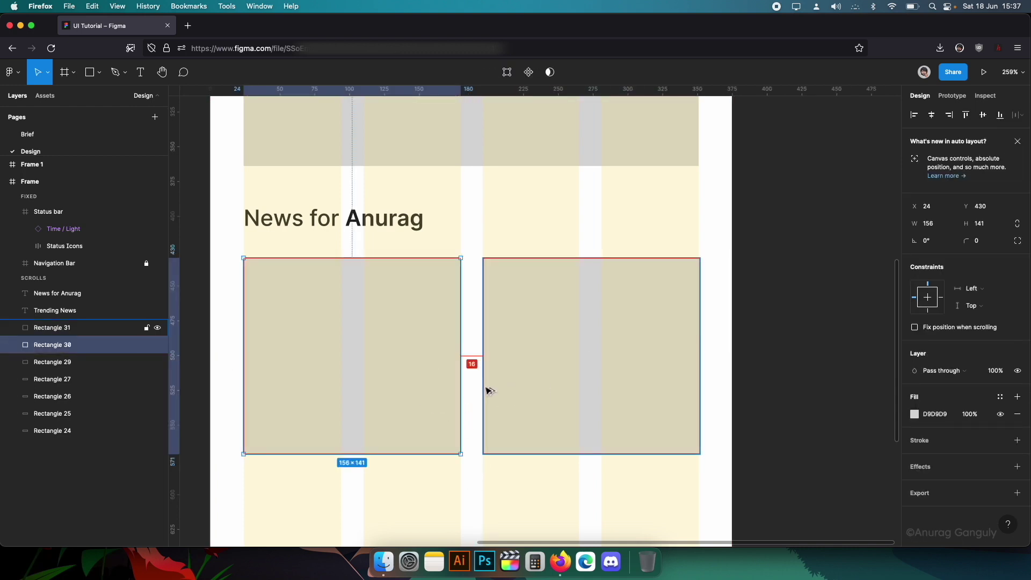
- Set the height of both news card rectangles to 160
click(426, 504)
drag(426, 504, 530, 412)
scroll(524, 290, down, 2)
drag(590, 432, 578, 403)
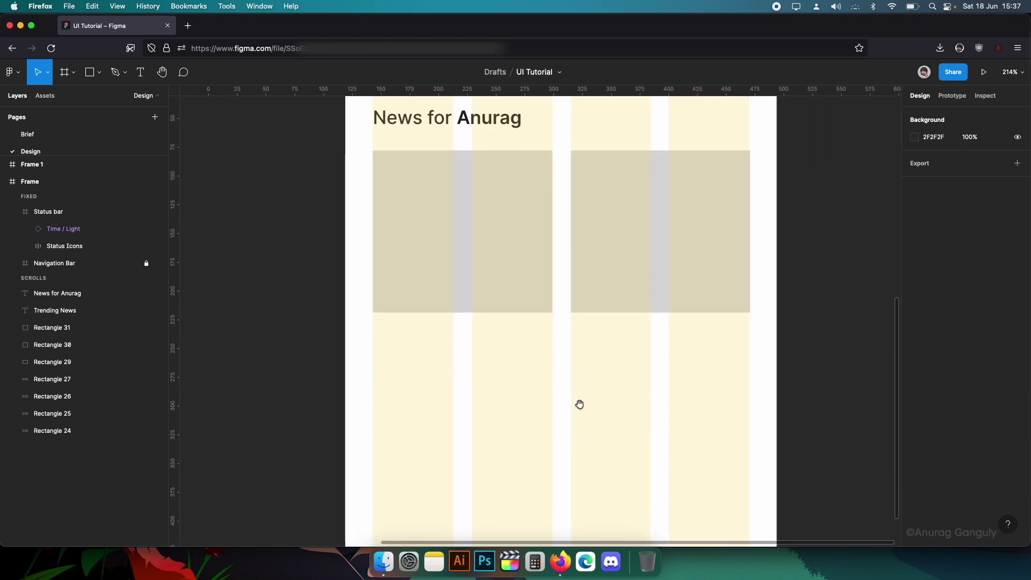
scroll(569, 408, down, 3)
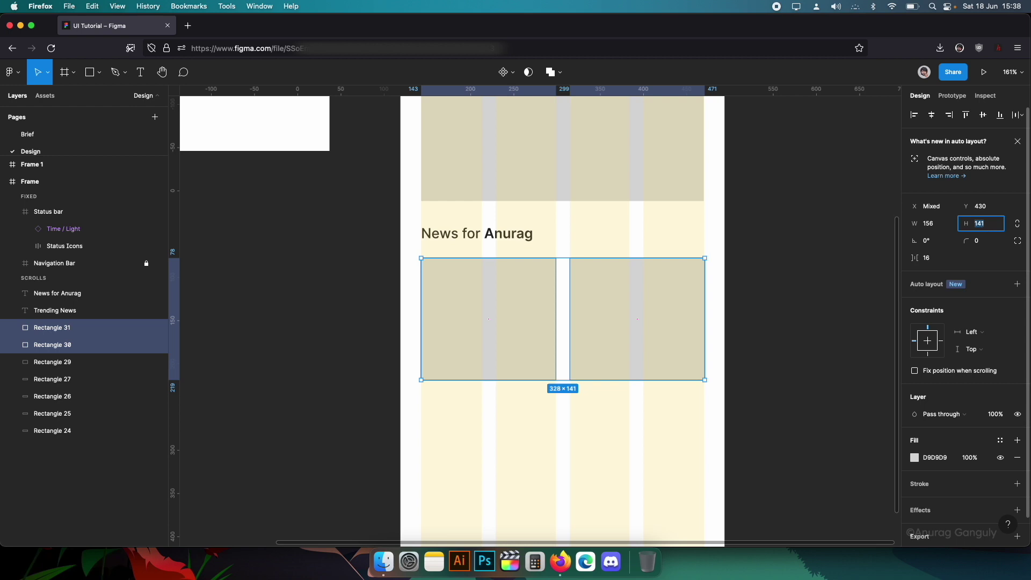
key(Tab)
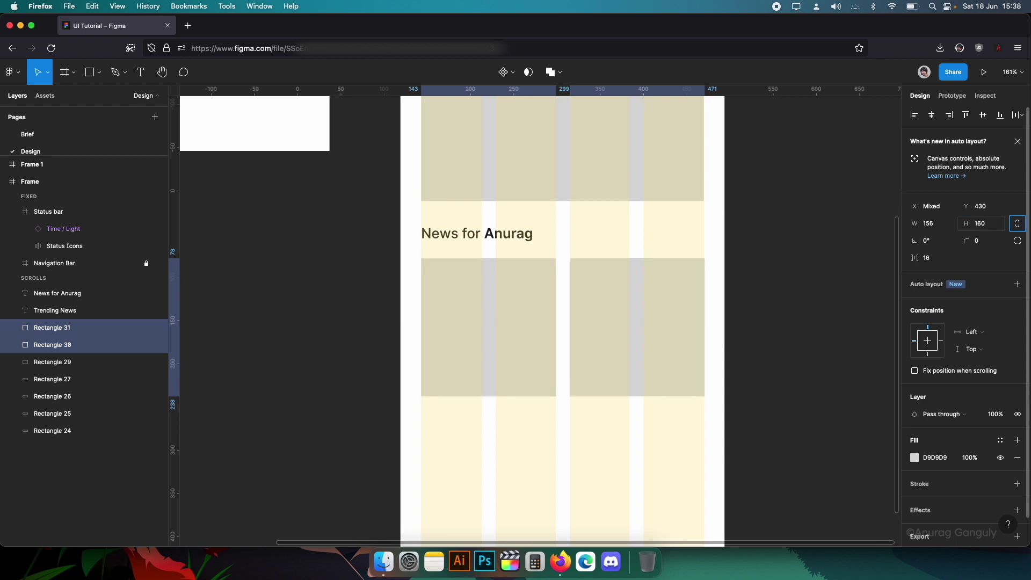
- Make both news card rectangles square by matching their height to the 156 width
click(973, 225)
key(Return)
click(488, 444)
scroll(494, 349, left, 2)
scroll(494, 349, down, 1)
- Place a copy of the personalised news heading under the first card rectangle at X 24, Y 592
click(501, 262)
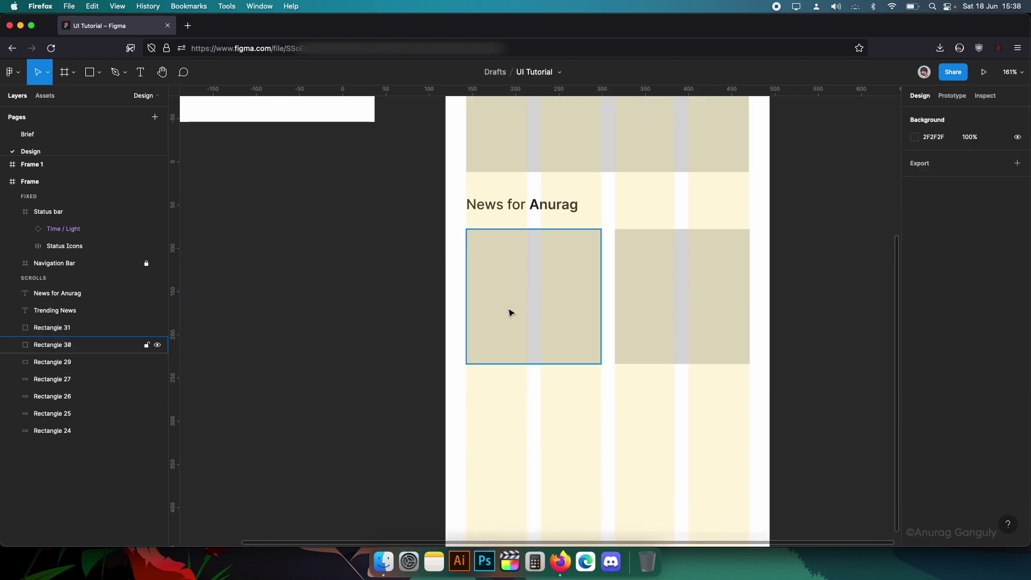
click(512, 215)
drag(515, 207, 497, 382)
double_click(494, 380)
click(584, 400)
double_click(536, 383)
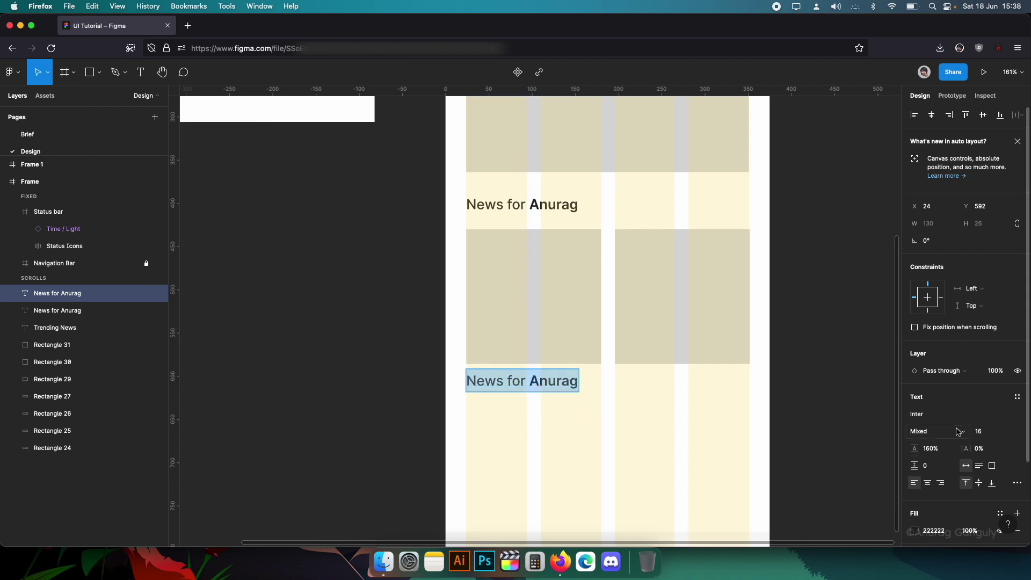
- Set the copied heading's font size to 14 and replace its text with "News Title"
click(996, 435)
text(14)
key(Return)
triple_click(553, 374)
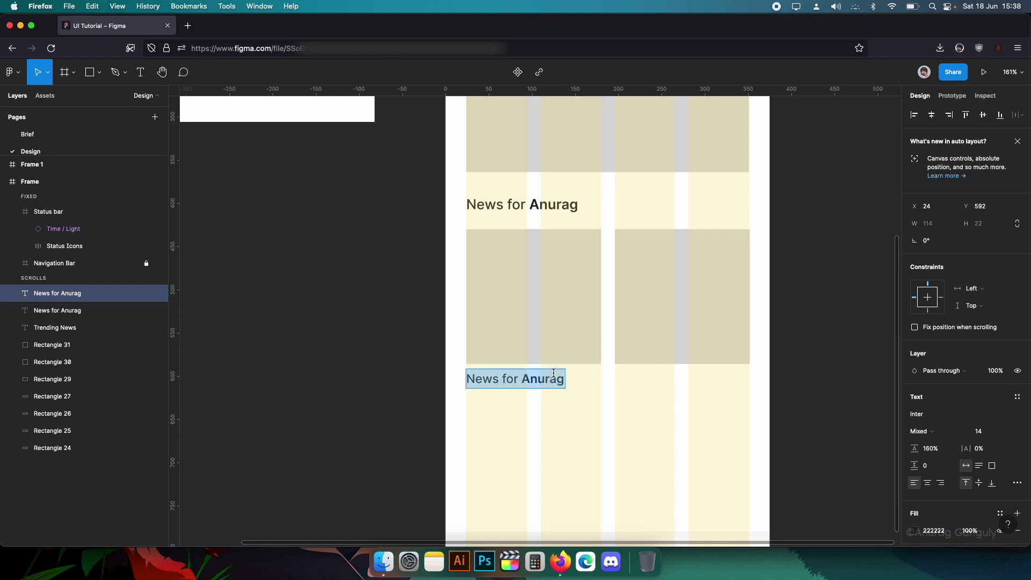
text(News Title)
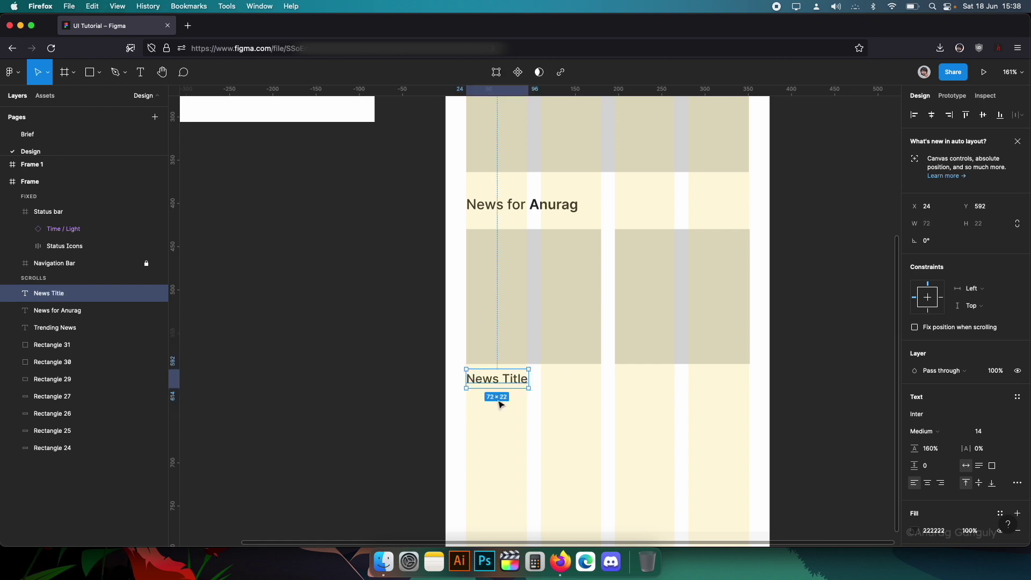
- Copy the news title under the second card at X 196 and set both titles to Semi Bold
drag(513, 379, 647, 379)
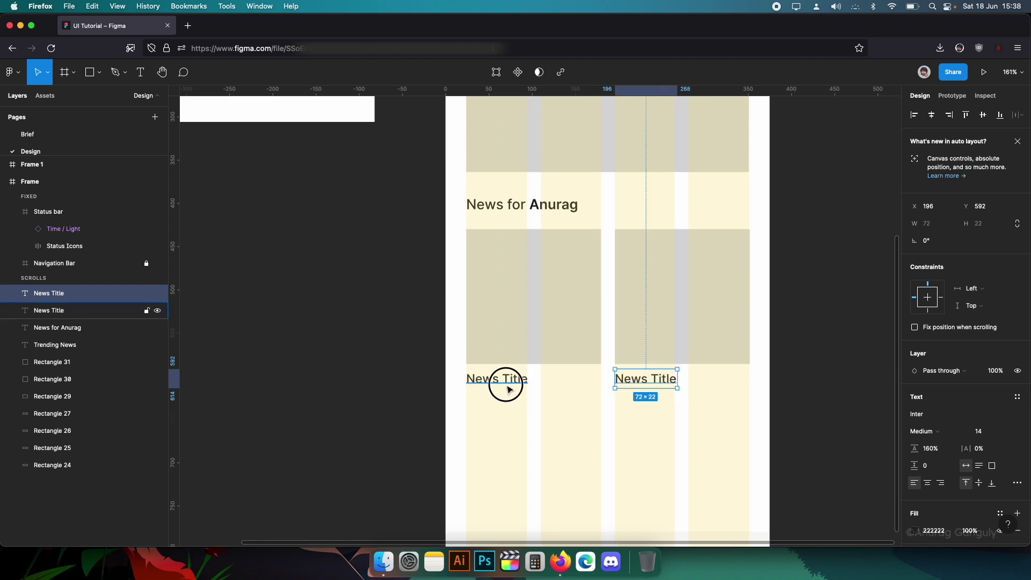
click(506, 382)
shift+click(641, 381)
click(932, 478)
click(945, 488)
click(711, 472)
scroll(541, 315, down, 3)
- Set the letter spacing of both news titles to -1%
click(521, 299)
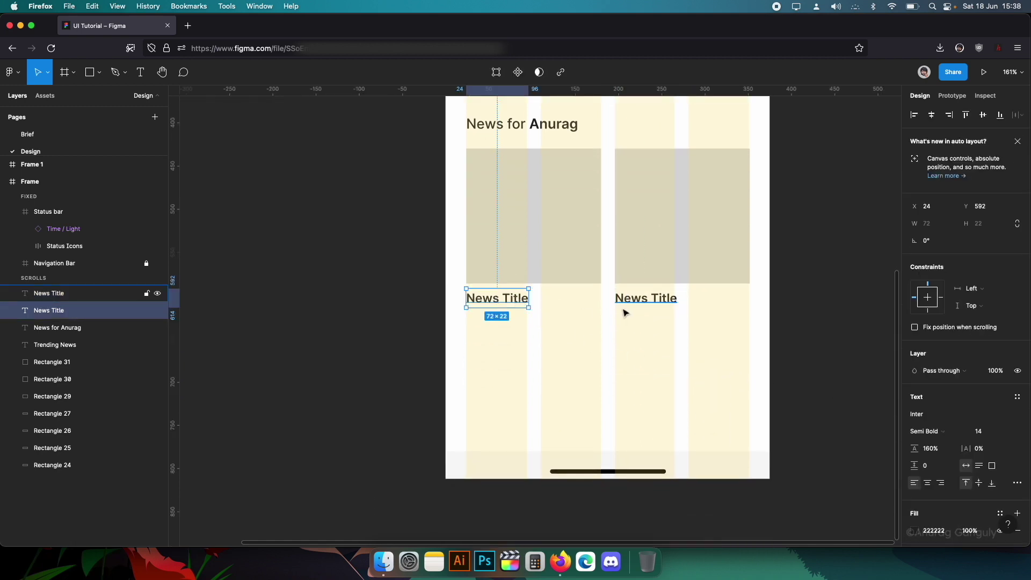
shift+click(645, 300)
scroll(975, 482, down, 1)
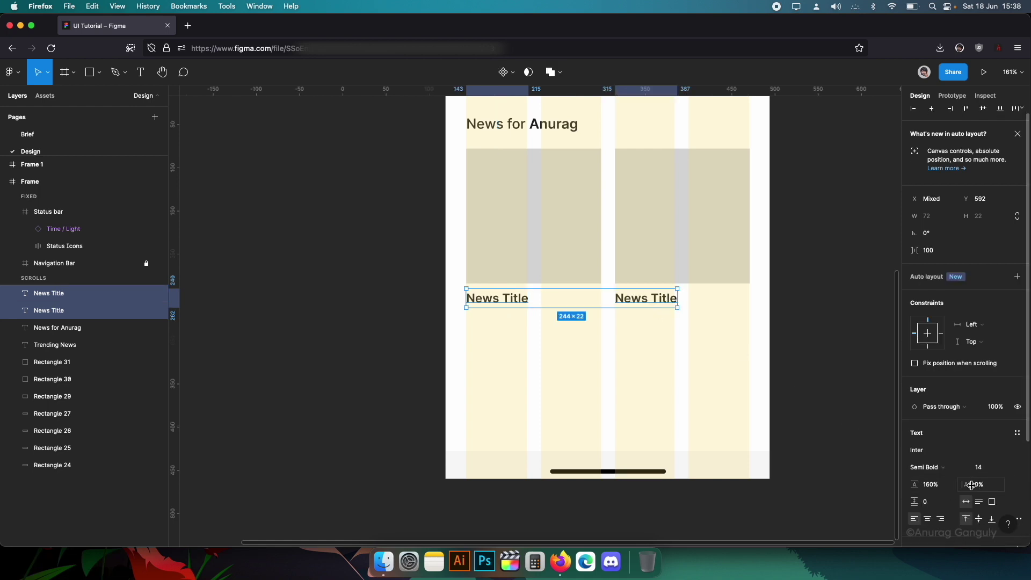
drag(971, 485, 971, 486)
click(559, 357)
- Duplicate both news titles directly below at Y 614 and style the copies as Regular, size 12
click(497, 299)
shift+click(634, 302)
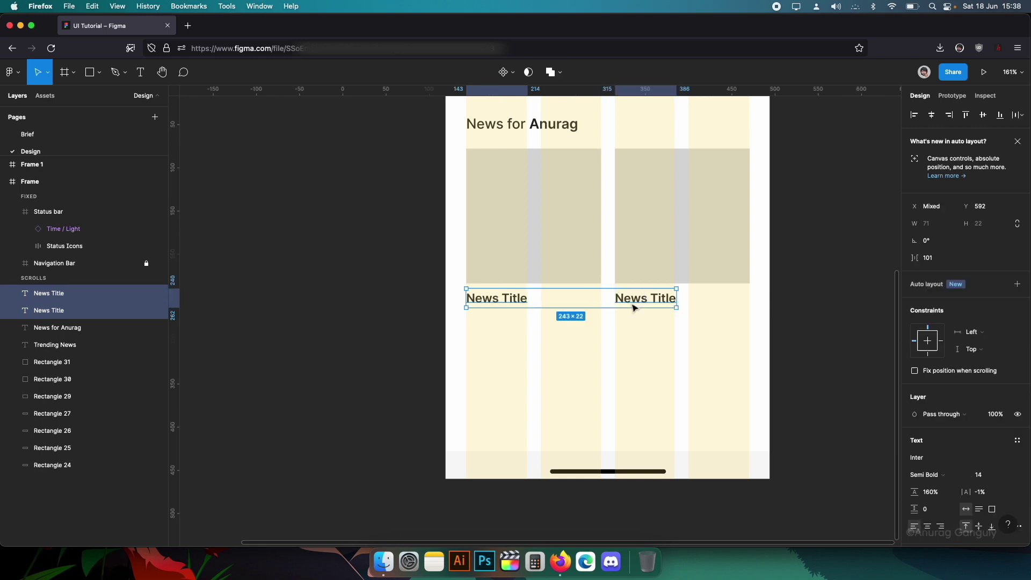
drag(639, 306, 631, 318)
click(993, 479)
text(12)
key(Return)
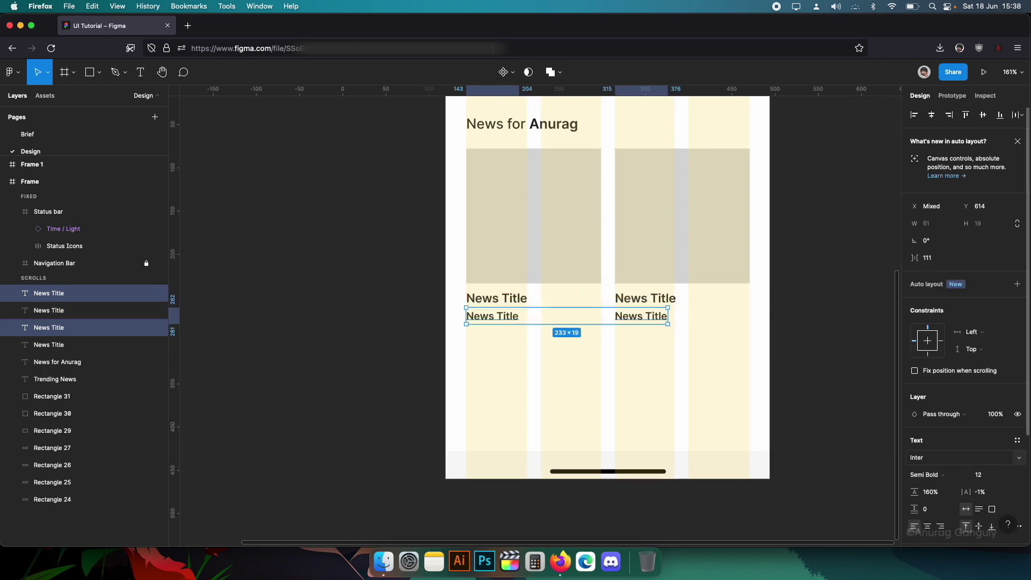
click(957, 471)
click(955, 452)
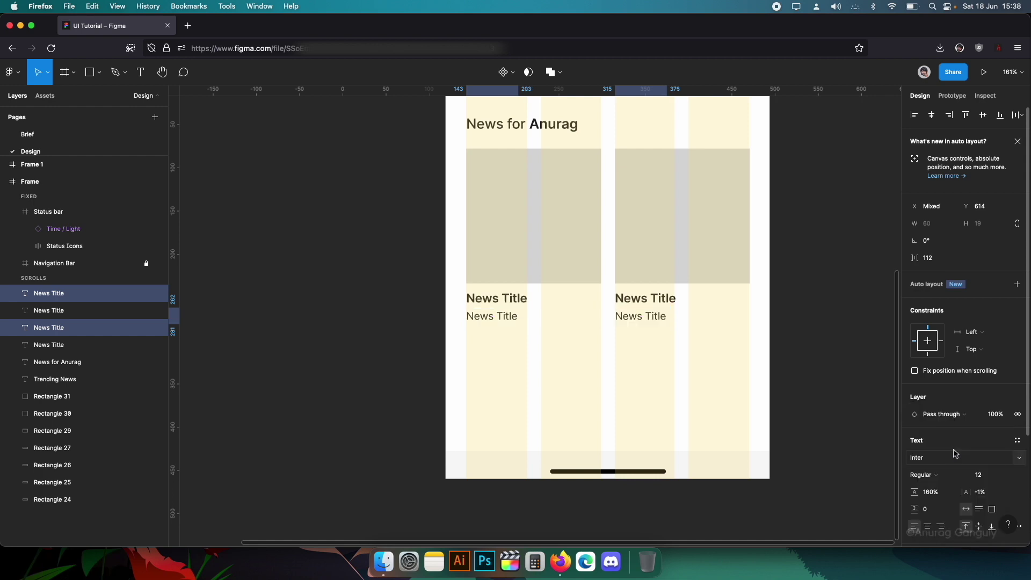
- Lighten the fill of the two lower text lines to dark grey 4F4F4F
scroll(820, 441, down, 1)
scroll(940, 472, down, 4)
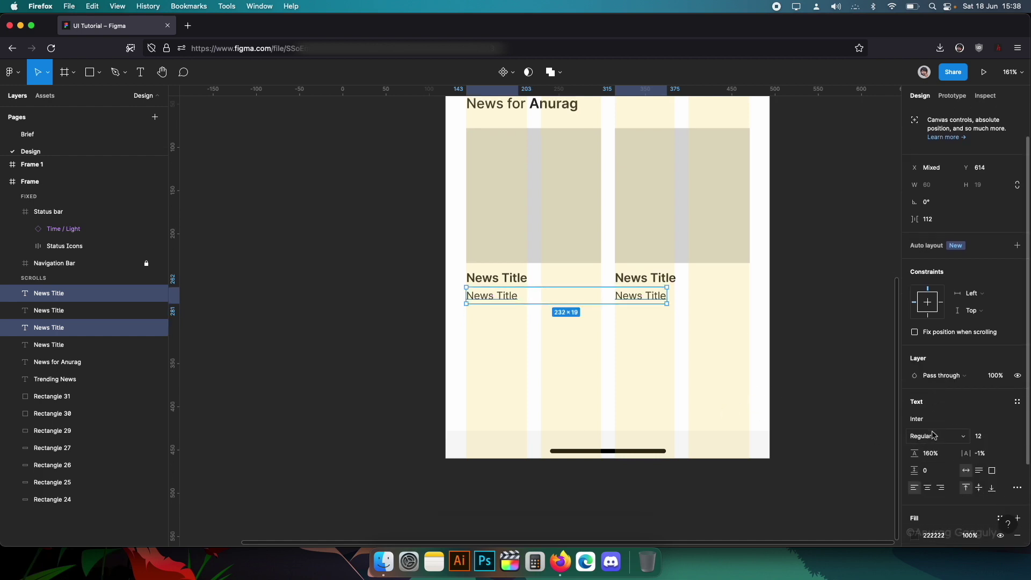
click(916, 478)
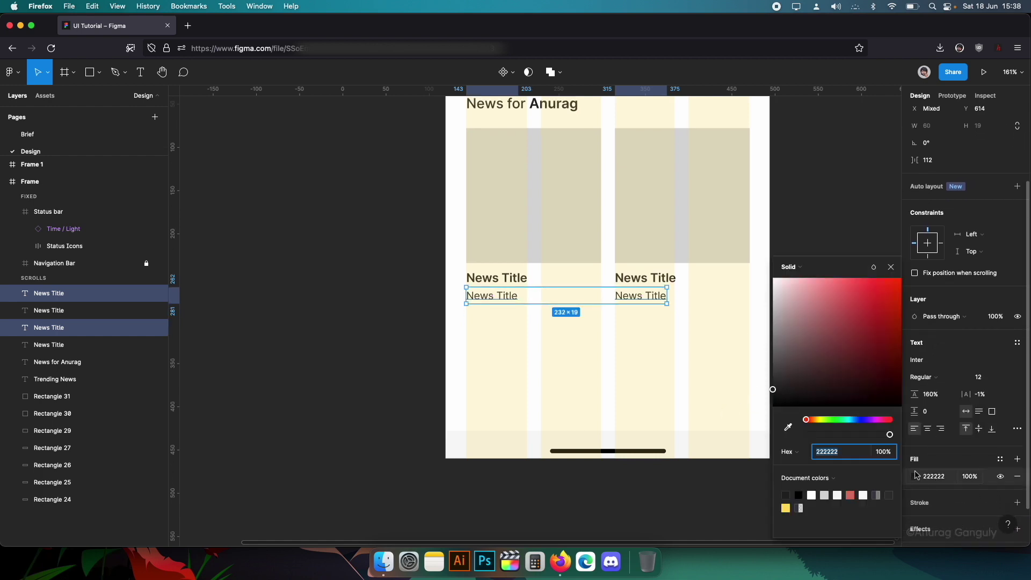
drag(773, 390, 773, 372)
click(830, 454)
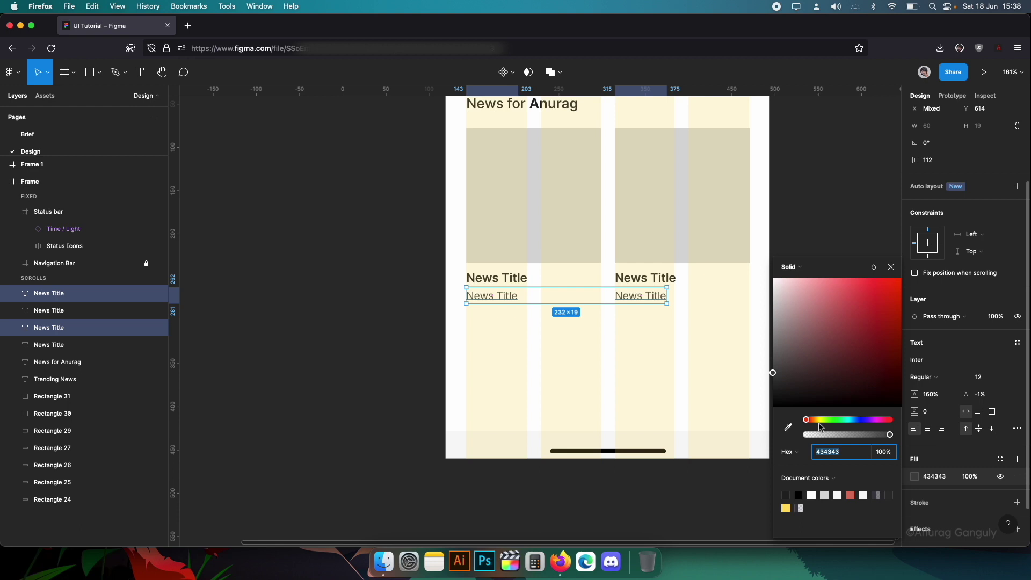
key(Return)
click(585, 355)
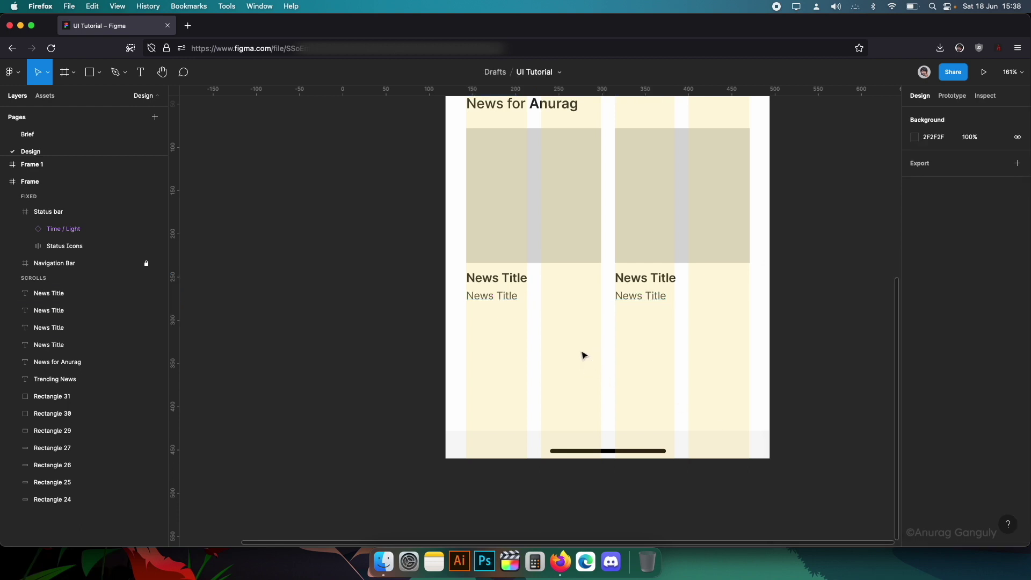
- Replace the text of both lines below the news titles with "News chunk"
double_click(508, 301)
text(News)
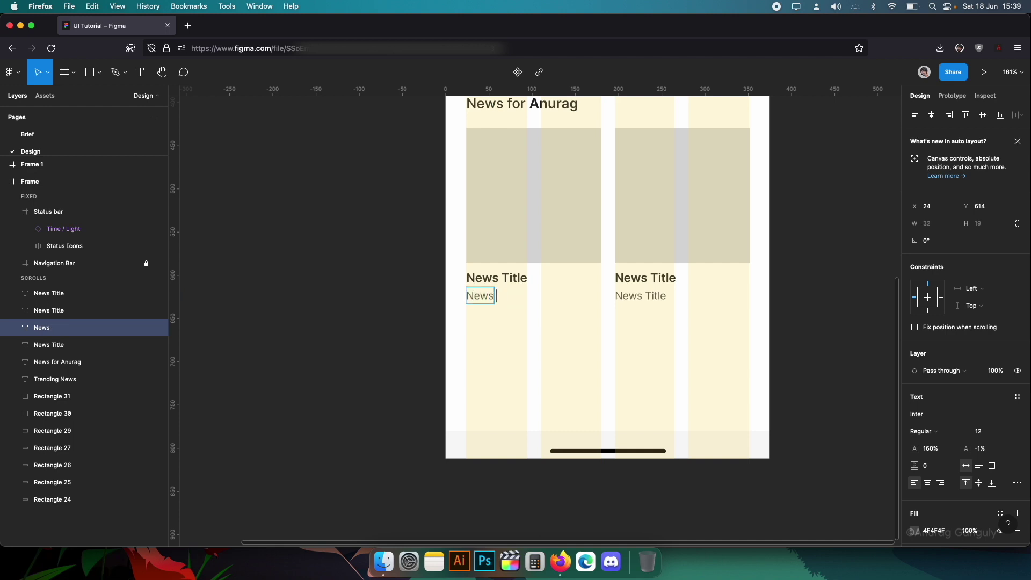
text( chunk)
key(super+a)
key(super+c)
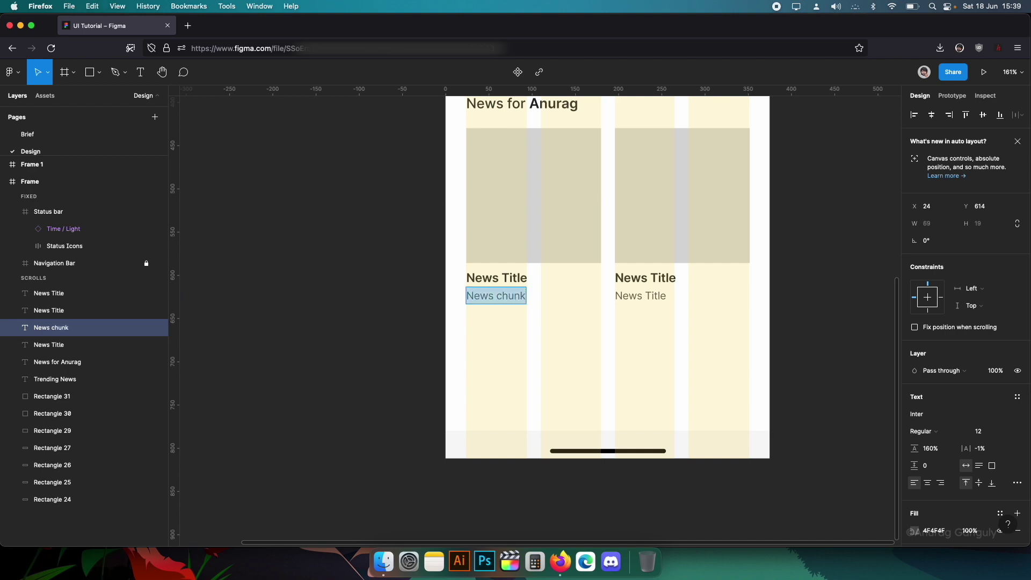
double_click(618, 296)
key(super+v)
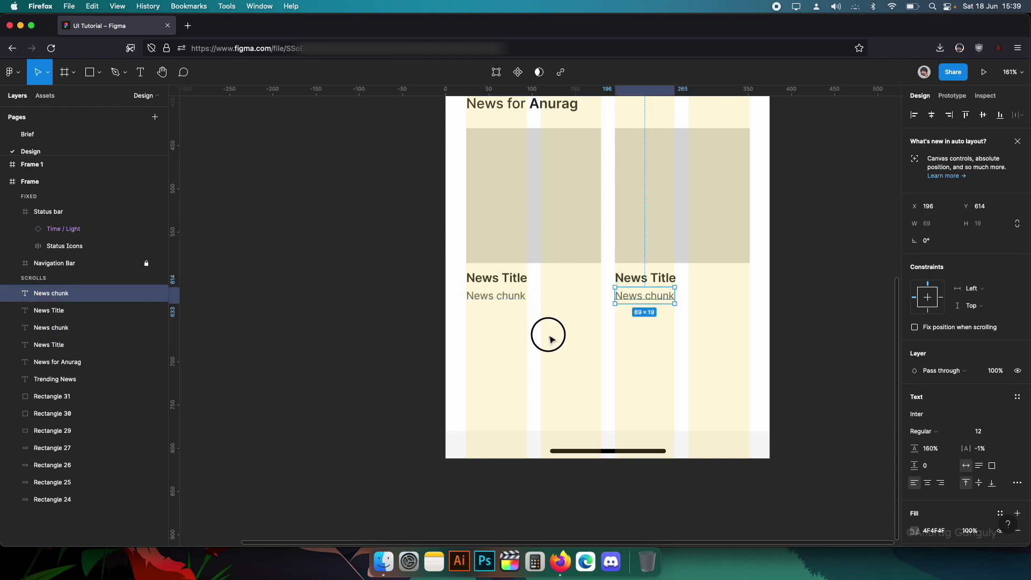
click(552, 340)
- Wrap each news card's rectangle, title and chunk text in its own frame
scroll(554, 328, down, 1)
scroll(554, 327, up, 3)
scroll(544, 380, down, 3)
drag(590, 451, 509, 330)
right_click(511, 396)
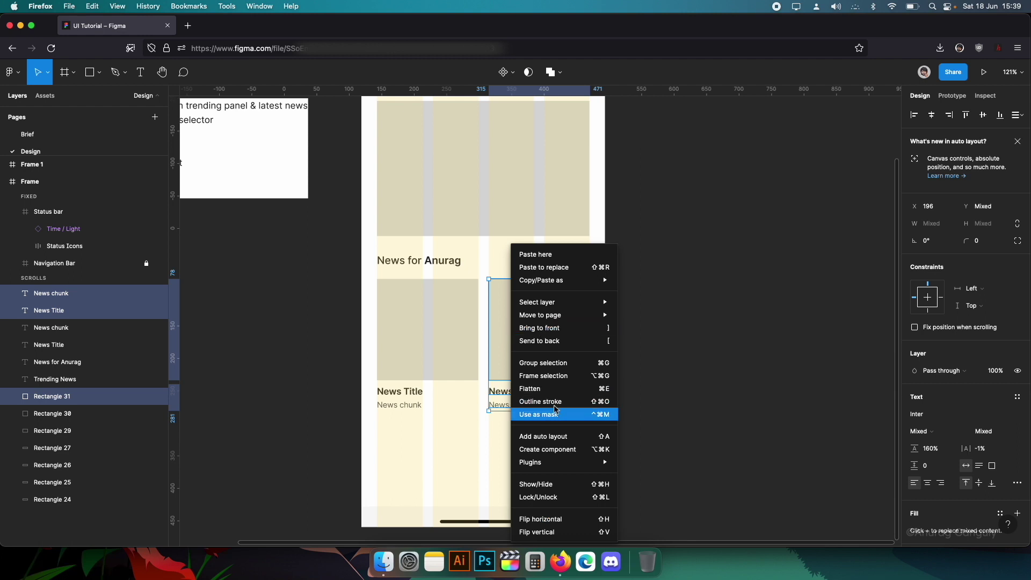
click(555, 376)
drag(435, 453, 414, 306)
right_click(415, 308)
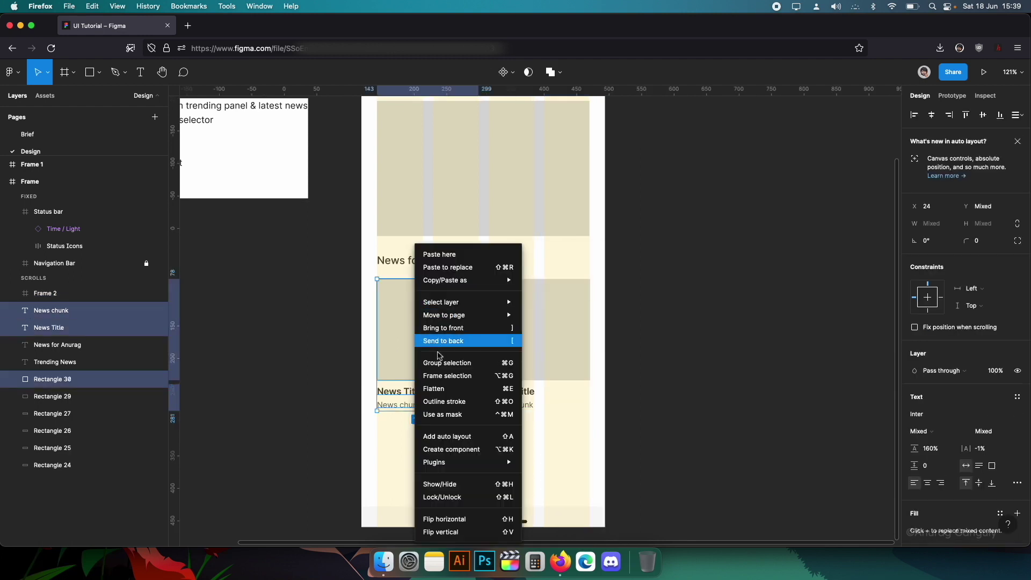
click(450, 382)
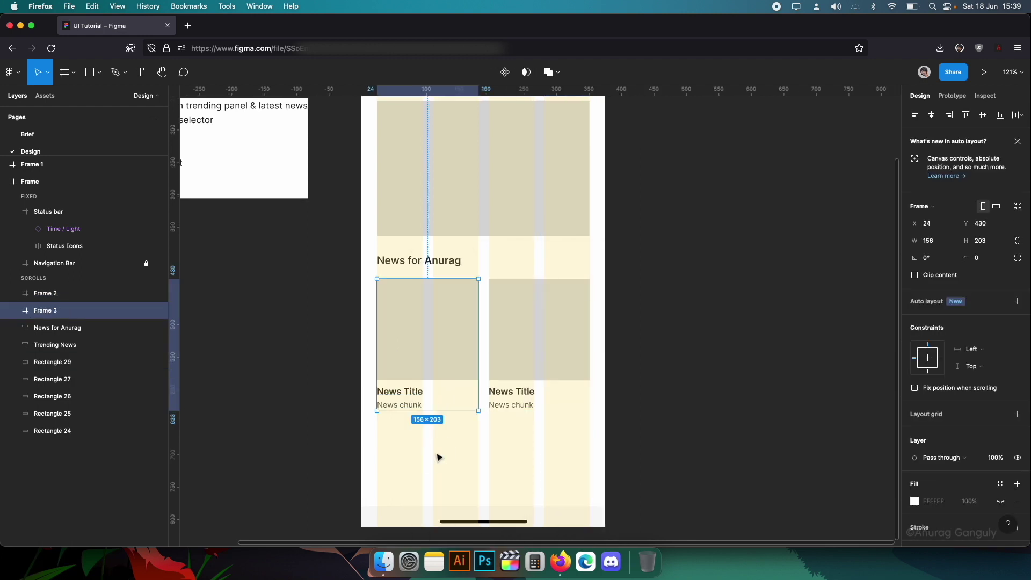
- Duplicate both news card frames as a second row below at Y 649
shift+click(511, 347)
drag(517, 304, 510, 436)
scroll(612, 358, down, 5)
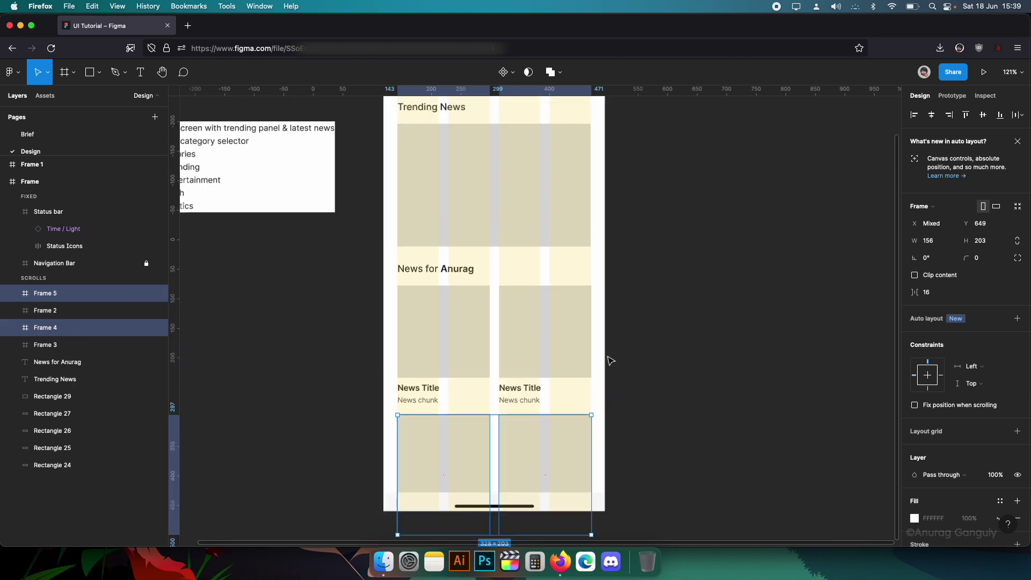
click(619, 352)
- Extend the home screen frame's height to 909 and place a copy of the frame beside it
click(493, 168)
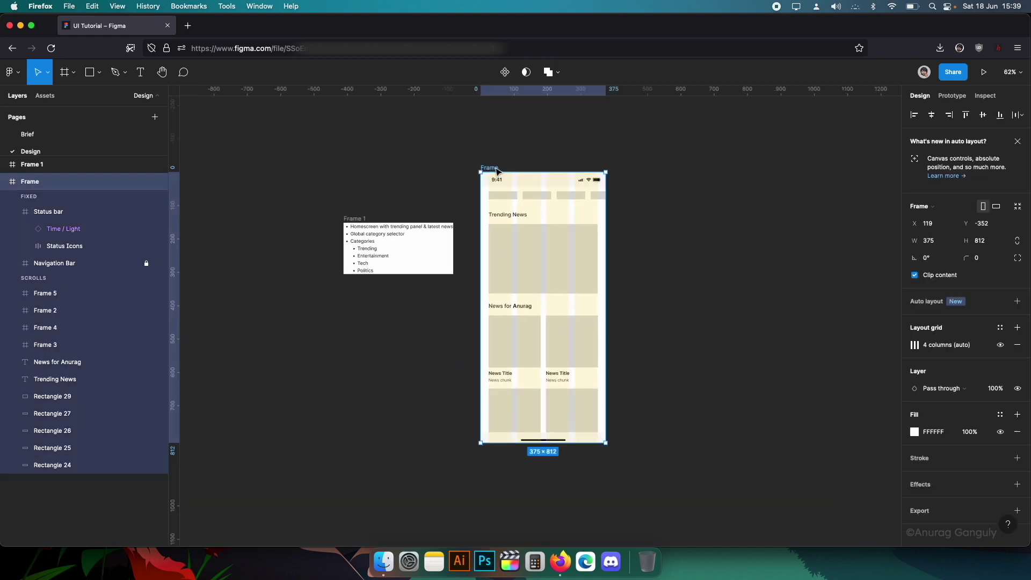
drag(526, 440, 527, 475)
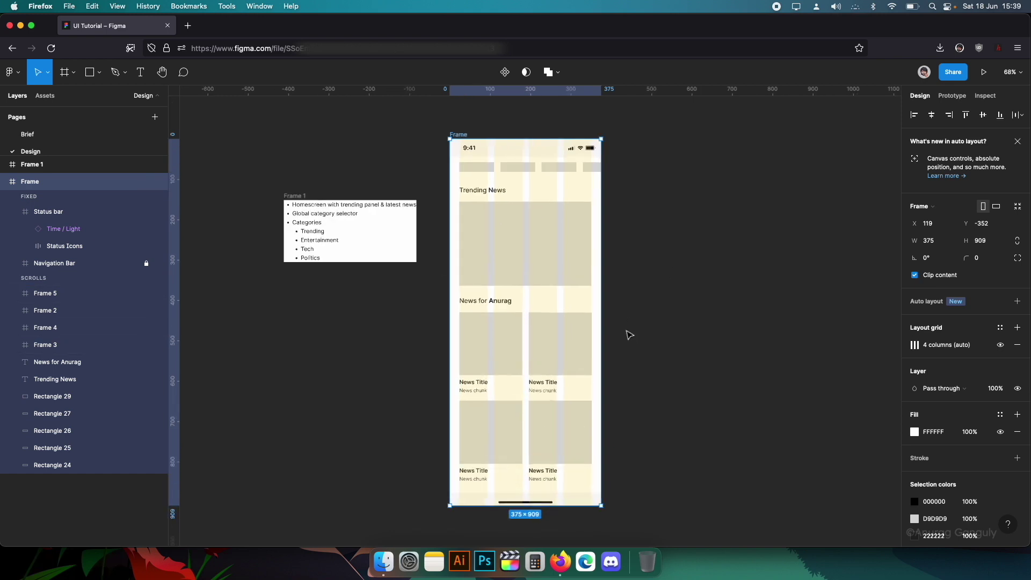
scroll(629, 331, up, 2)
click(643, 307)
scroll(635, 233, up, 3)
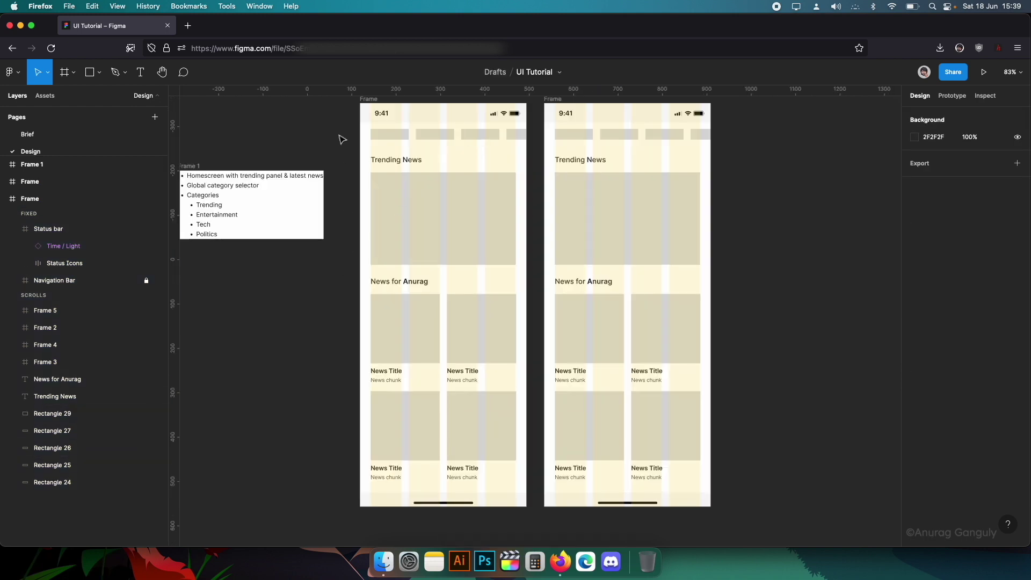
- Move all scrolling content in the original home screen frame down to leave header space above the category row
drag(339, 135, 523, 483)
drag(451, 156, 454, 177)
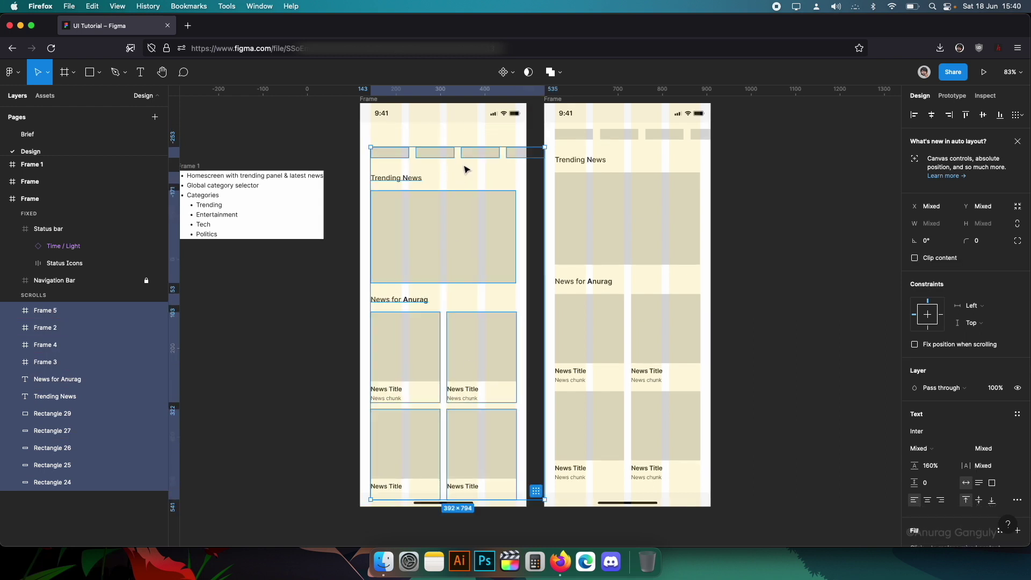
key(Up)
key(alt)
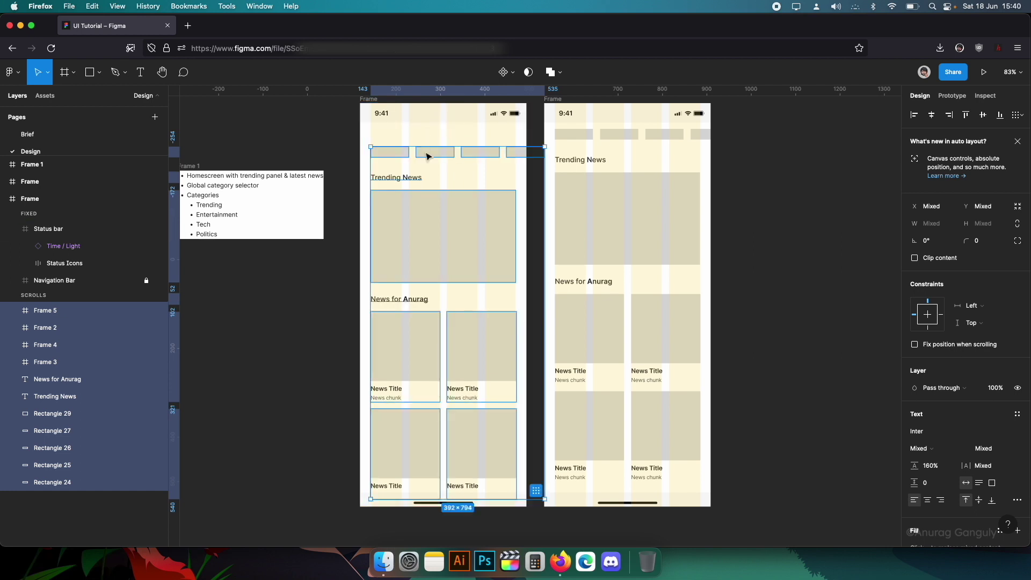
drag(426, 152, 426, 157)
key(alt)
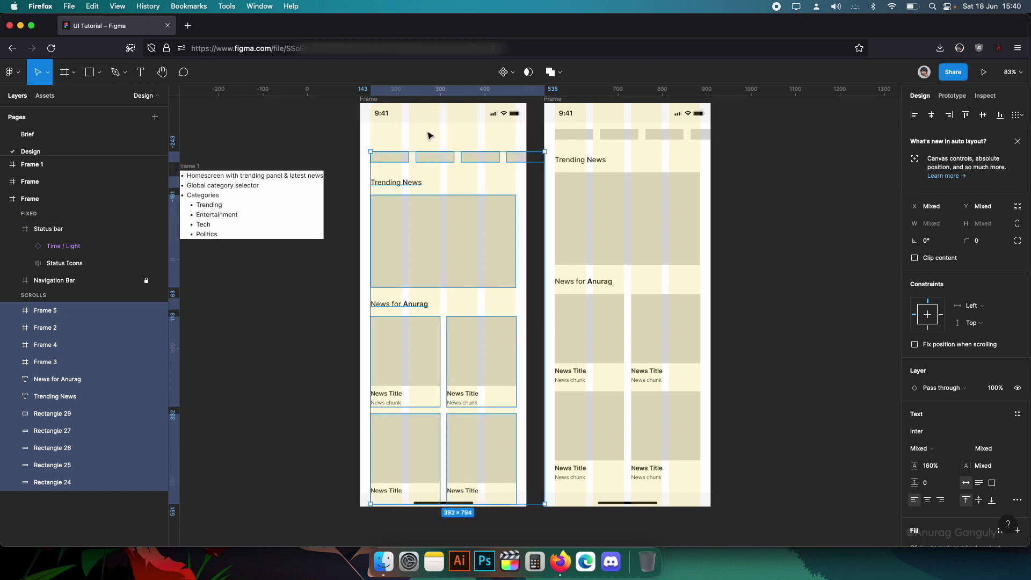
- Nudge the selected content so the category row sits 108 below the frame's upper edge
key(Down)
key(alt)
key(Up)
key(Up)
key(Up)
key(Up)
key(alt)
key(alt)
key(Down)
key(Down)
key(alt)
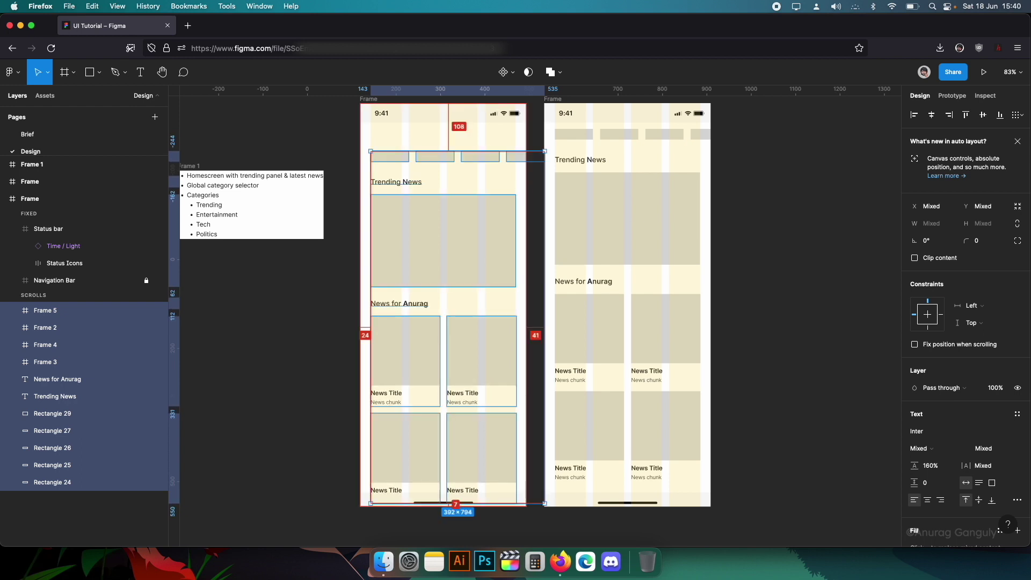
- Find and launch the Iconify plugin, and move its window clear of the home screen frame
key(super+slash)
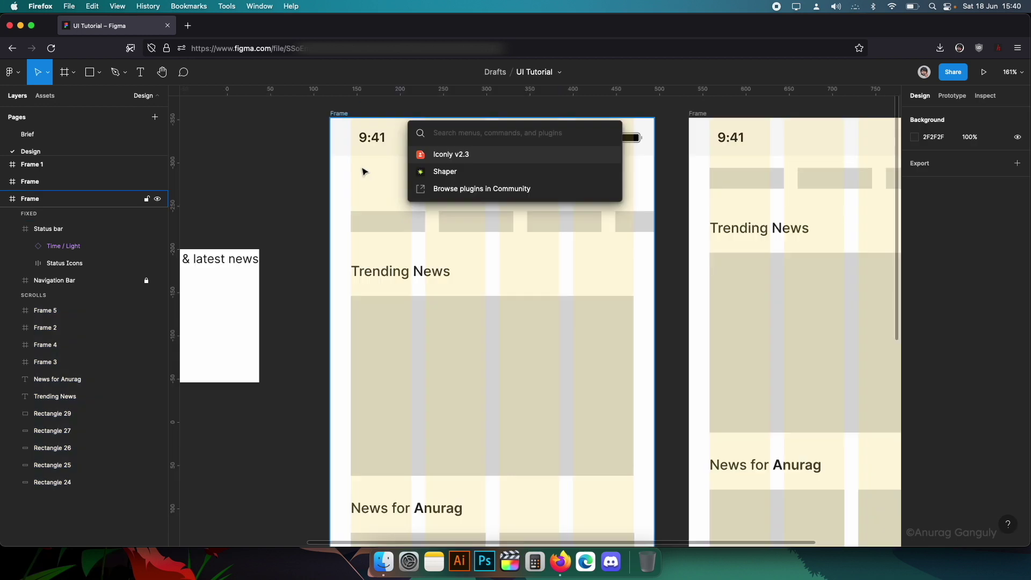
text(icno)
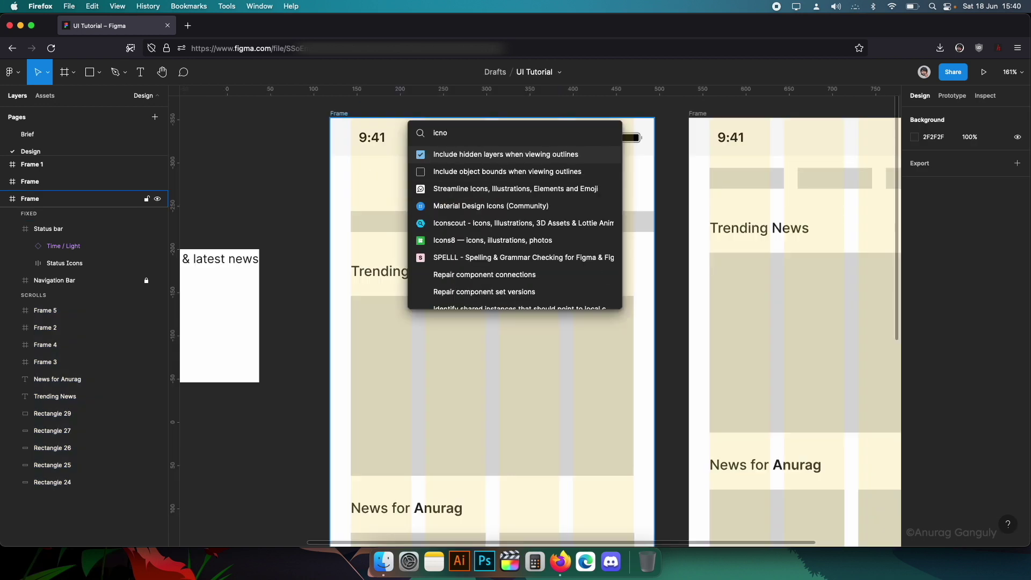
key(BackSpace)
key(BackSpace)
text(onl)
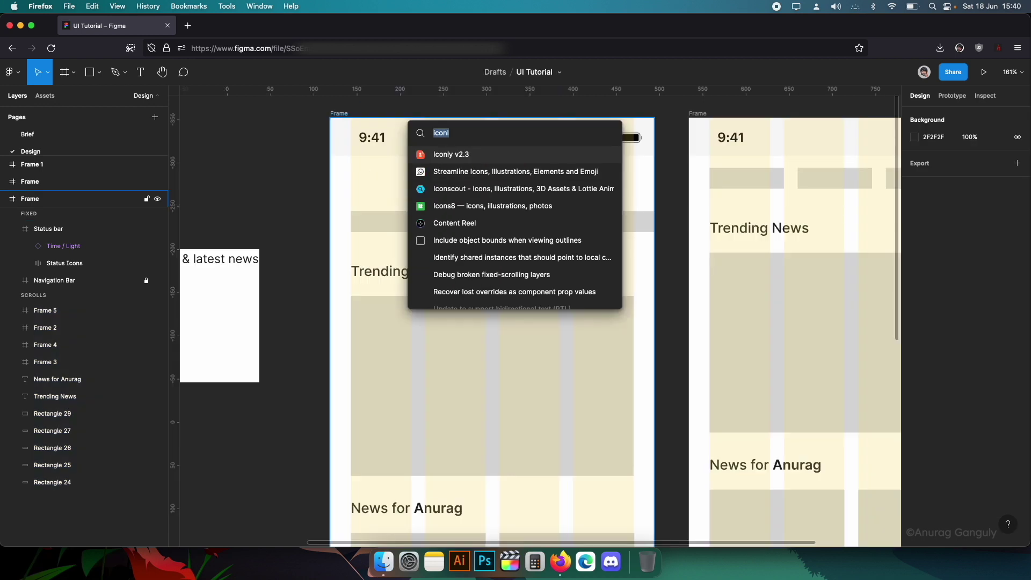
text(iconi)
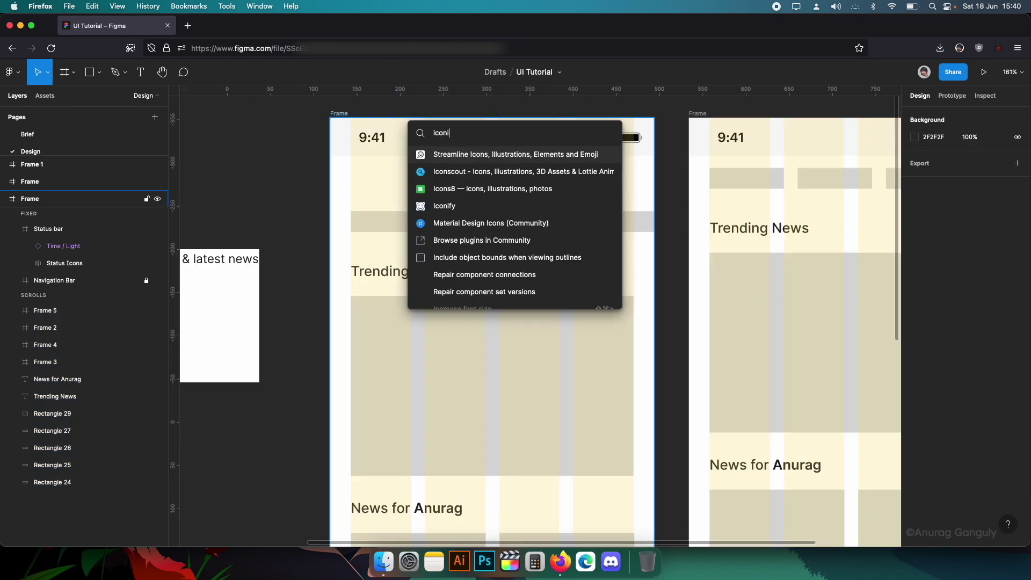
text(fy)
key(Return)
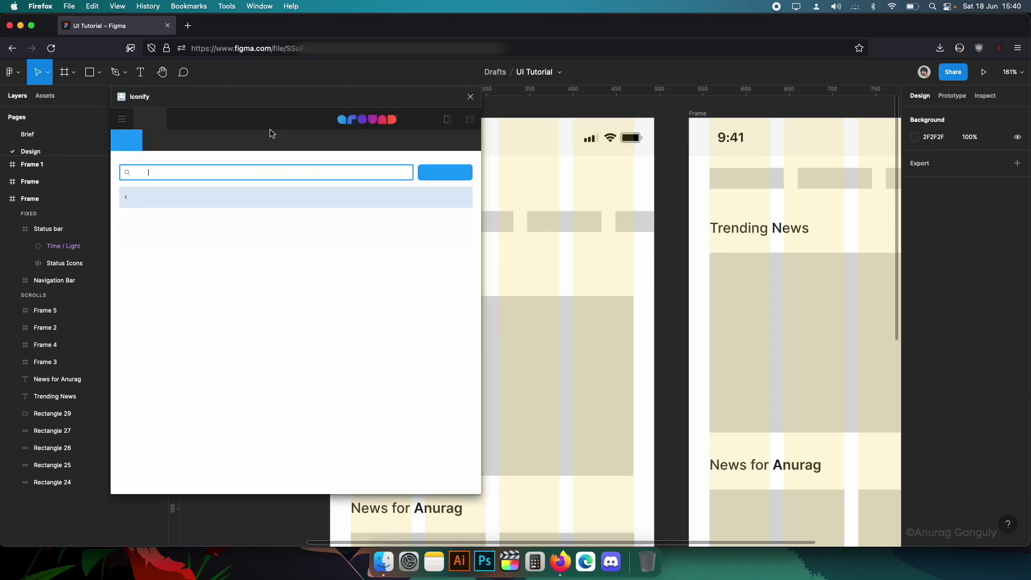
drag(292, 99, 817, 147)
- Replace the Iconify search term with "menu" and run the icon search
click(726, 214)
key(super+a)
key(BackSpace)
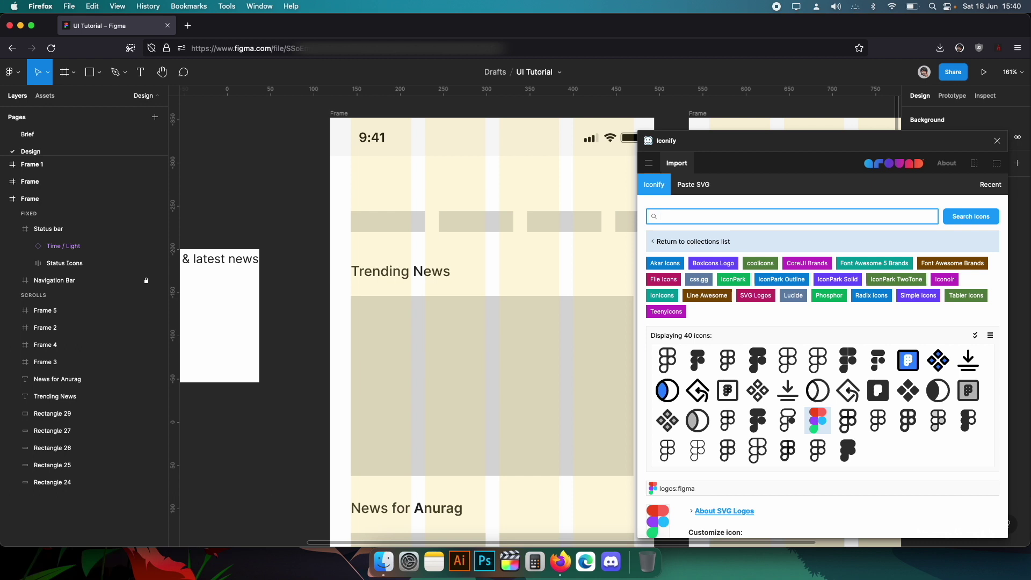
text(menu)
key(Return)
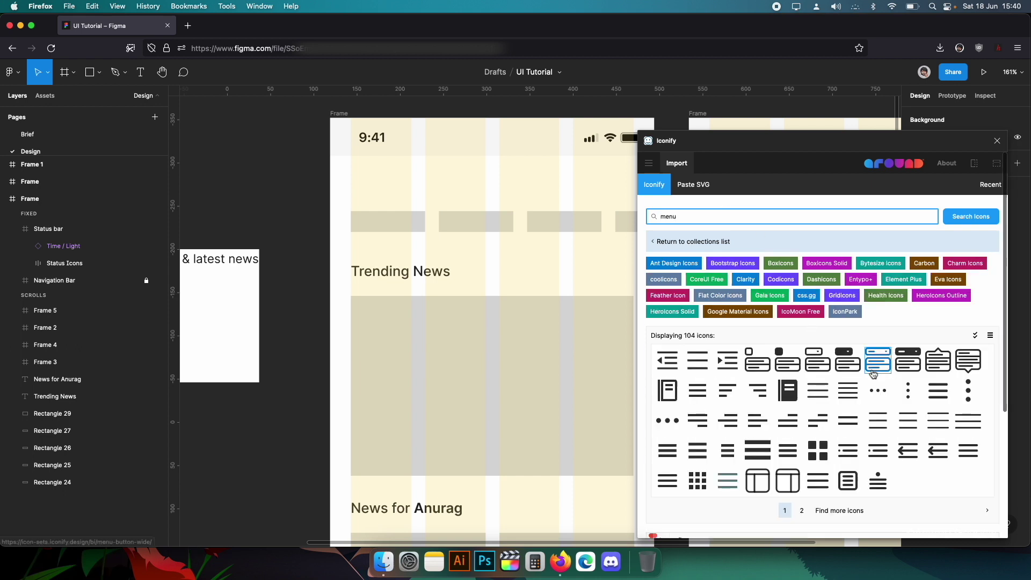
- Browse the menu icon results and place the menu-left-alt icon in the original home screen's header, below the status bar
scroll(934, 453, down, 3)
scroll(922, 367, up, 1)
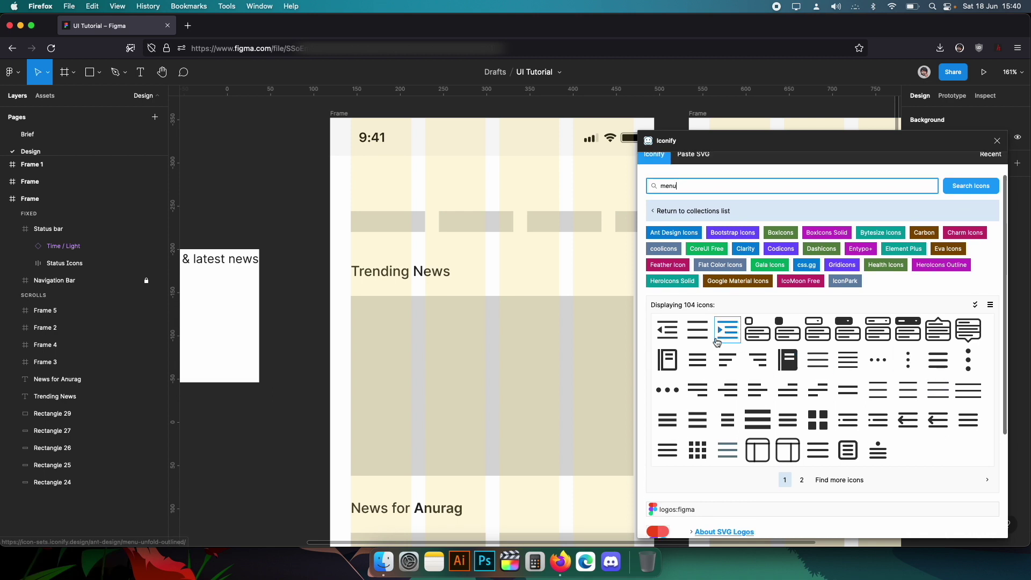
scroll(763, 454, down, 2)
click(802, 460)
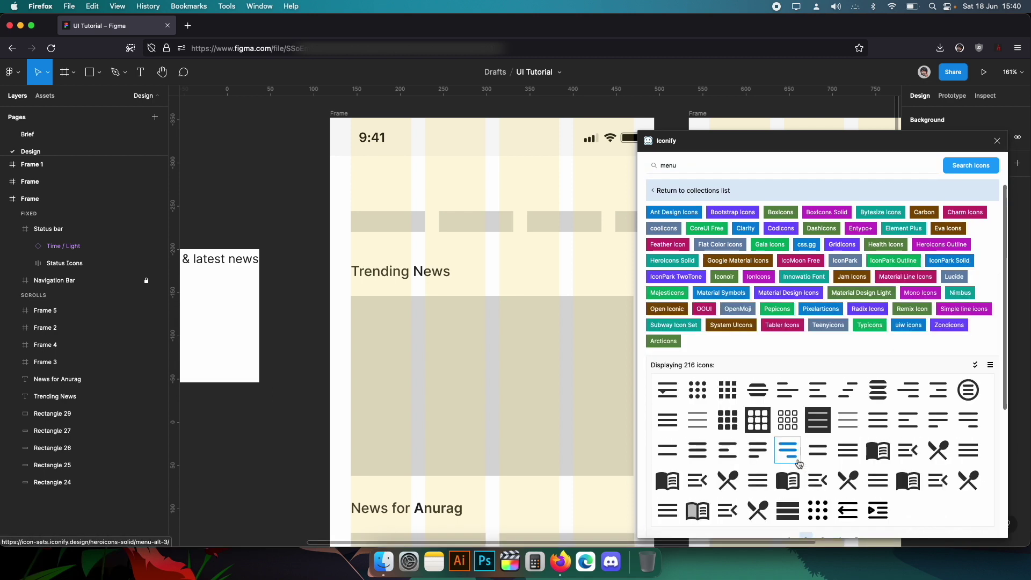
scroll(752, 424, down, 3)
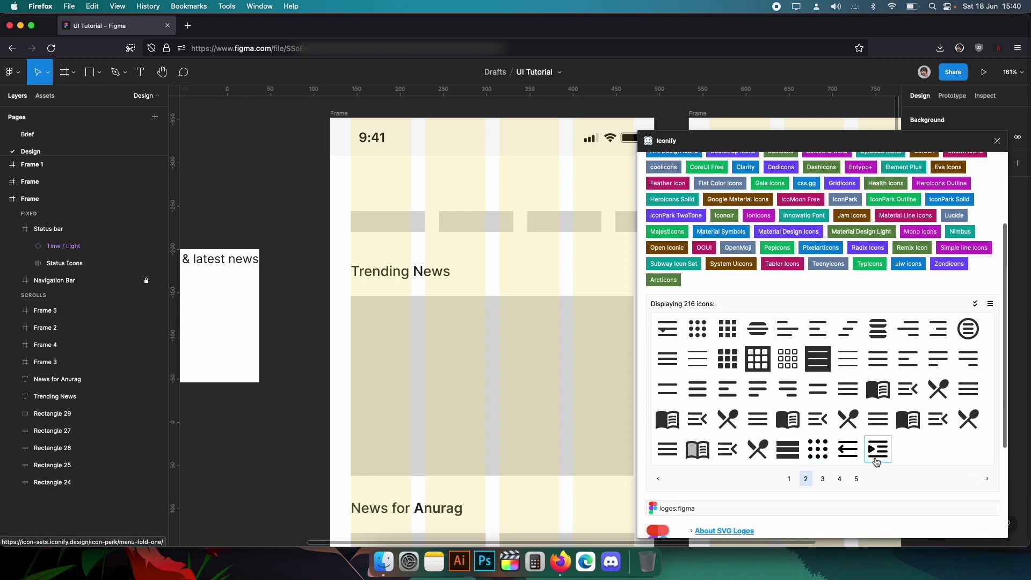
click(821, 479)
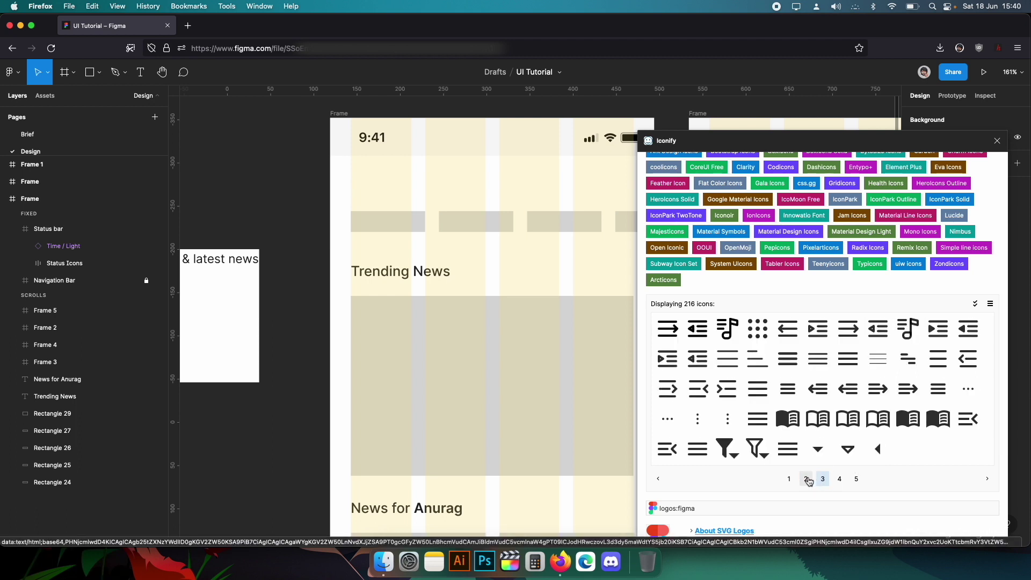
click(807, 479)
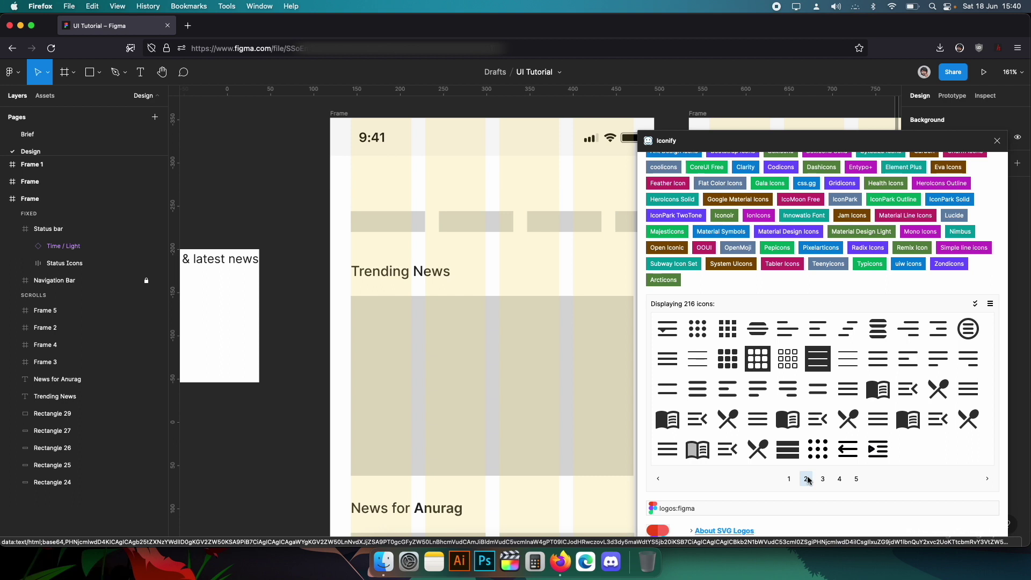
drag(819, 328, 346, 200)
scroll(346, 201, up, 5)
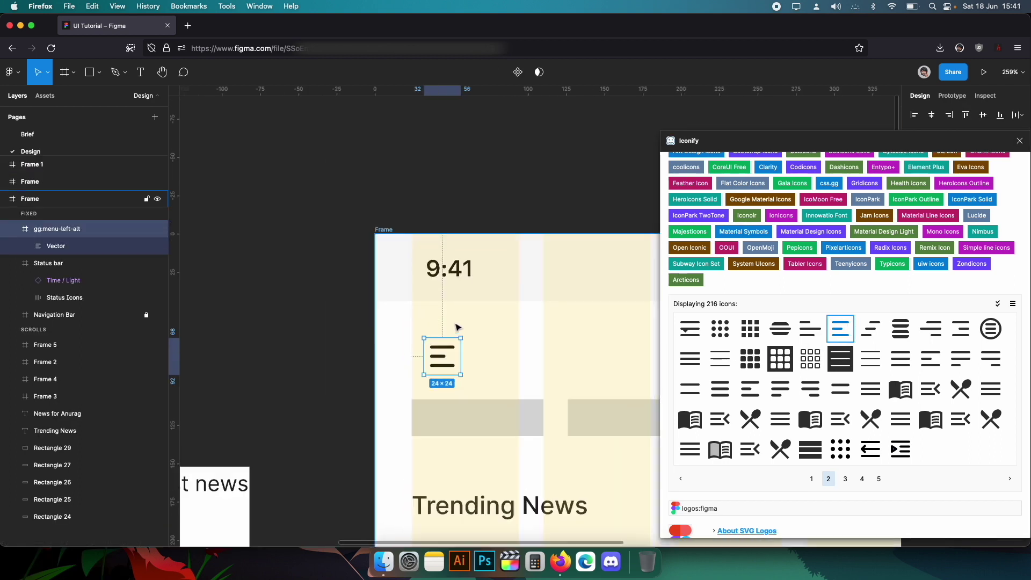
- Position the menu icon at X 20, Y 63 so its bars start on the first grid column's left edge
drag(444, 354, 431, 347)
scroll(437, 347, up, 5)
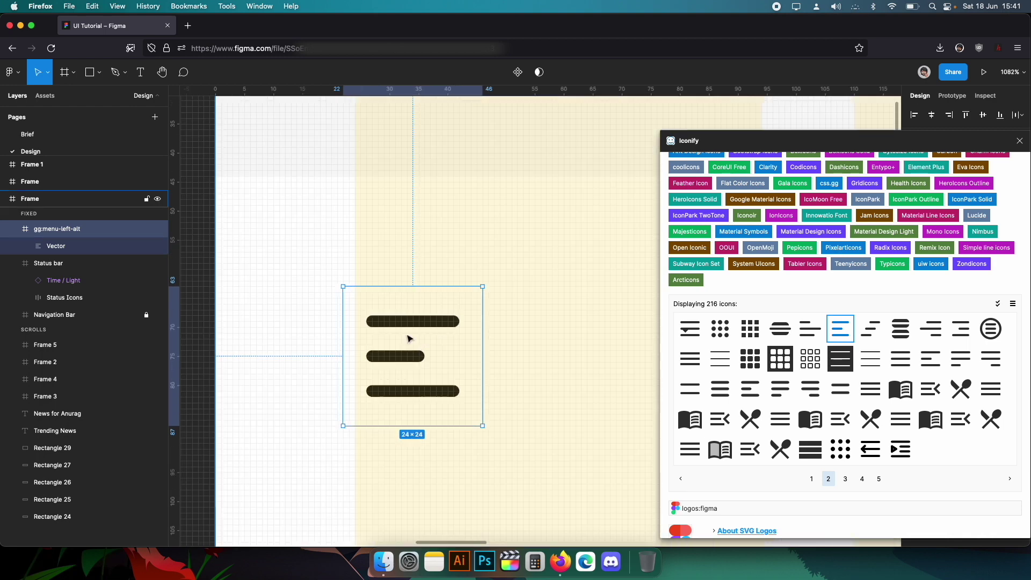
scroll(399, 325, up, 3)
drag(396, 396, 375, 395)
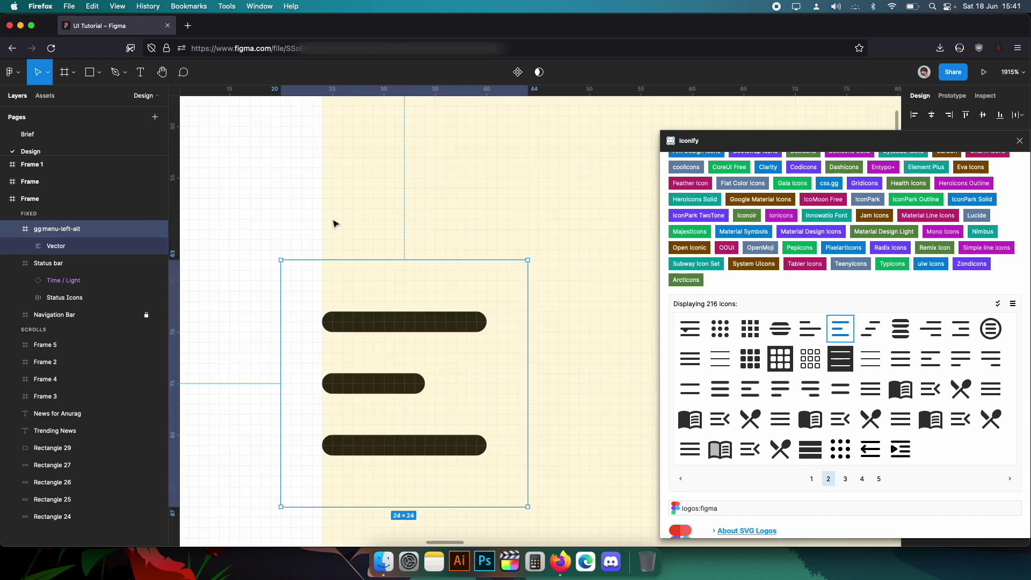
scroll(349, 400, down, 2)
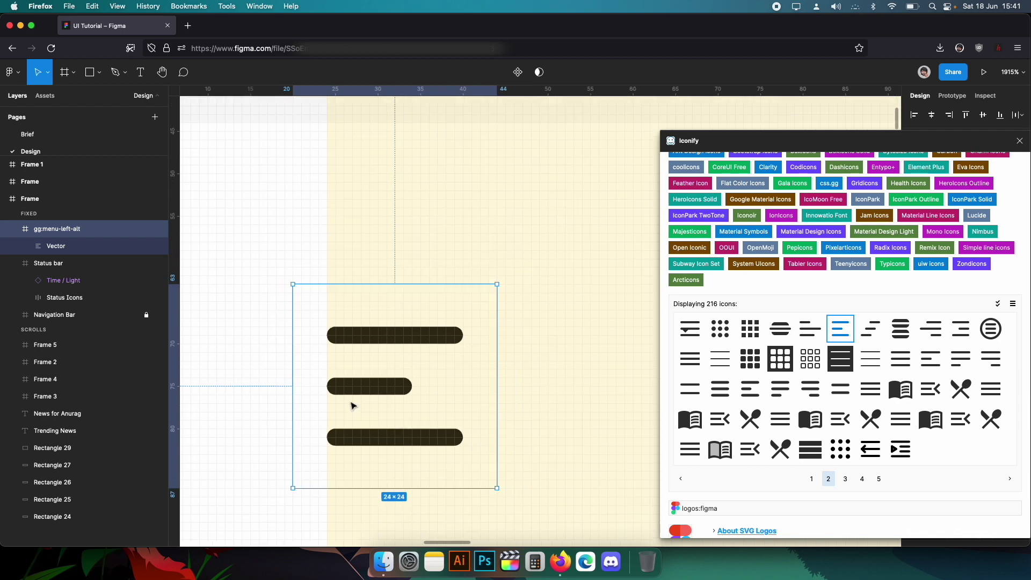
scroll(386, 385, down, 10)
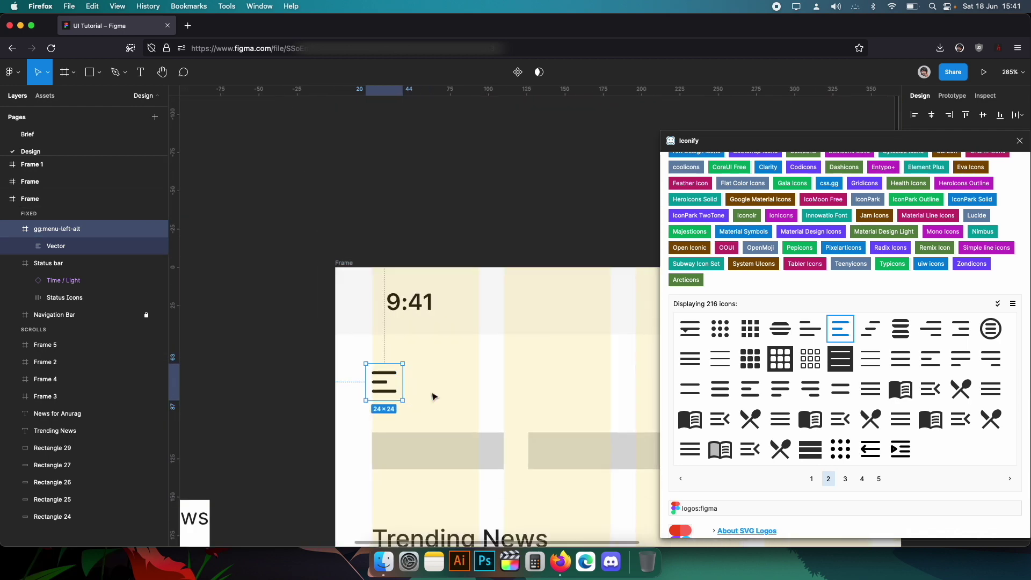
- Draw a circle about 28 in diameter at the right end of the header, level with the menu icon
scroll(501, 344, down, 1)
drag(501, 344, 354, 240)
scroll(378, 267, down, 3)
click(382, 267)
drag(422, 261, 338, 259)
click(203, 256)
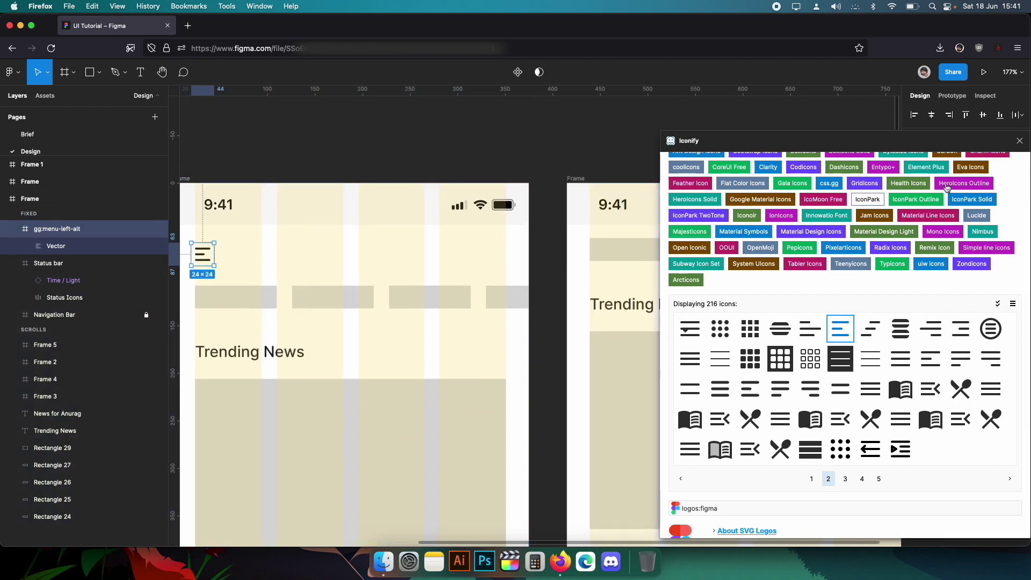
click(249, 255)
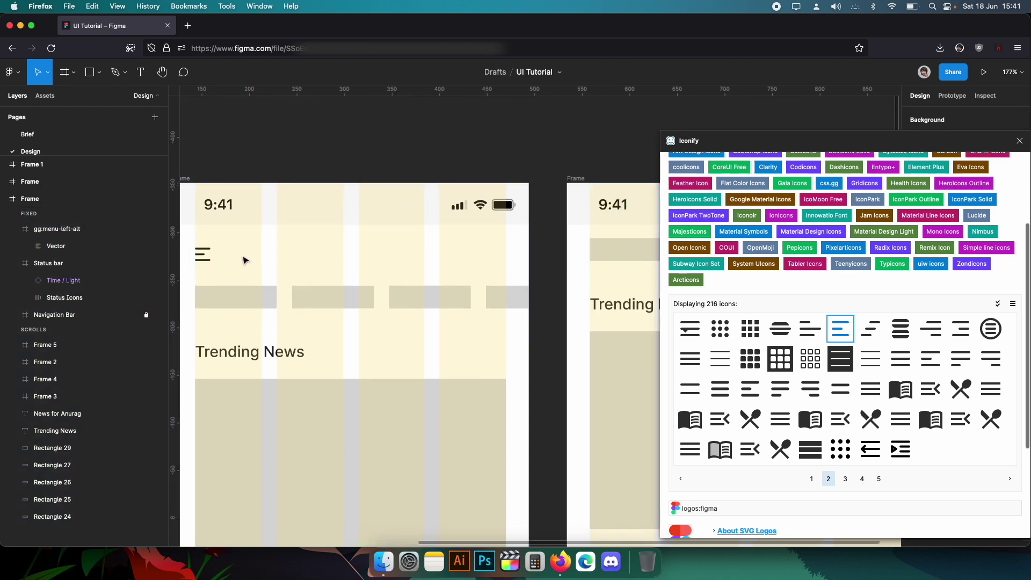
key(o)
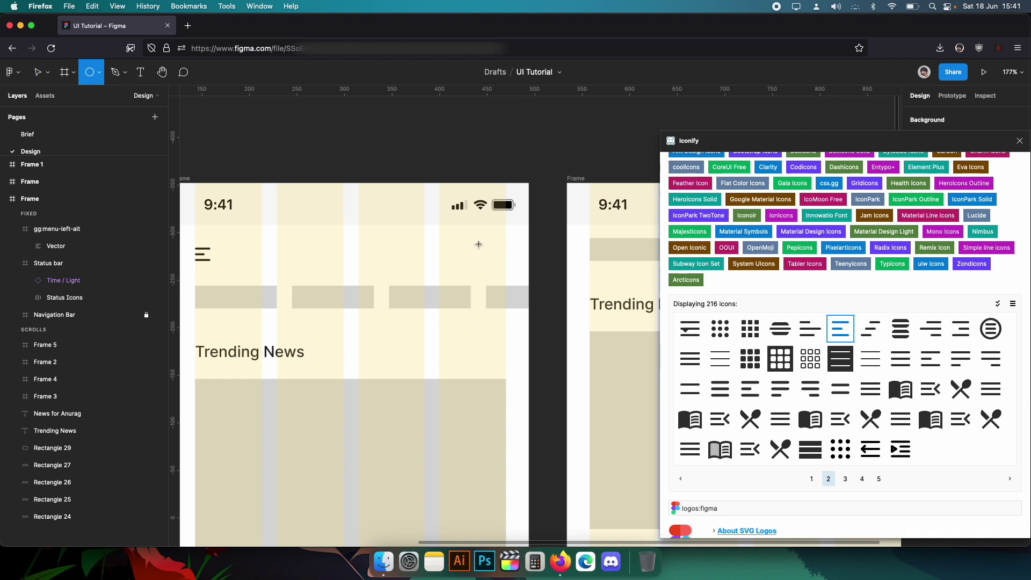
drag(477, 244, 494, 267)
scroll(493, 267, up, 2)
click(380, 263)
scroll(380, 263, left, 3)
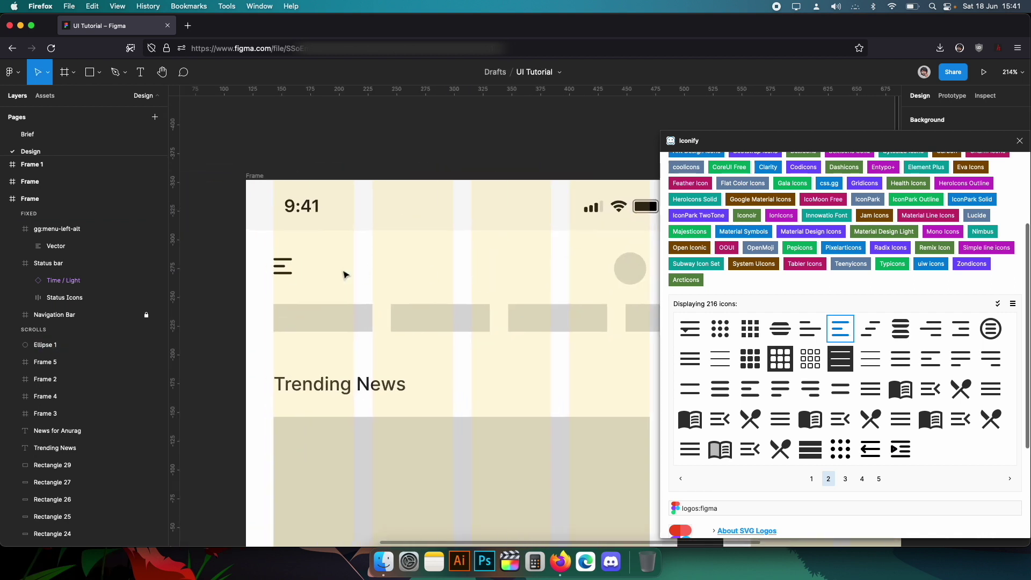
- Enlarge the menu icon to 28 × 28
click(282, 274)
drag(297, 273, 302, 272)
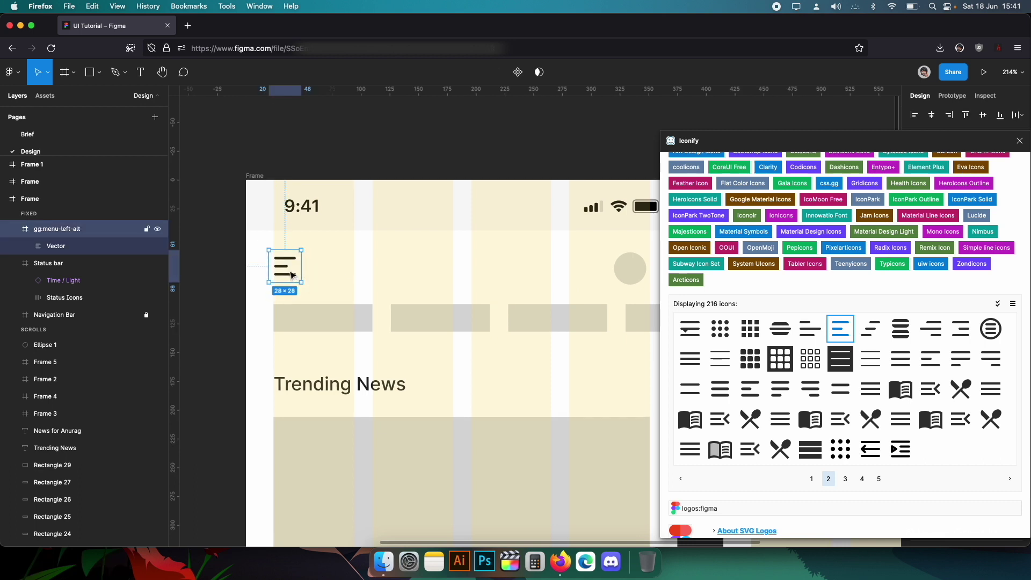
click(488, 276)
- Align the vertical centres of the menu icon and the header circle, and nudge both up by 1
scroll(510, 263, right, 5)
click(537, 263)
shift+click(192, 269)
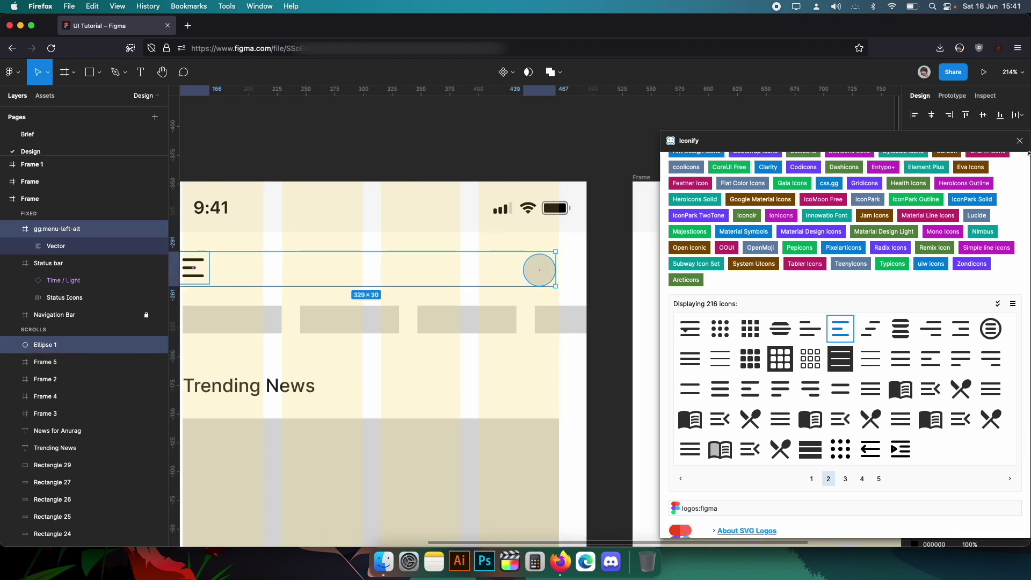
click(989, 113)
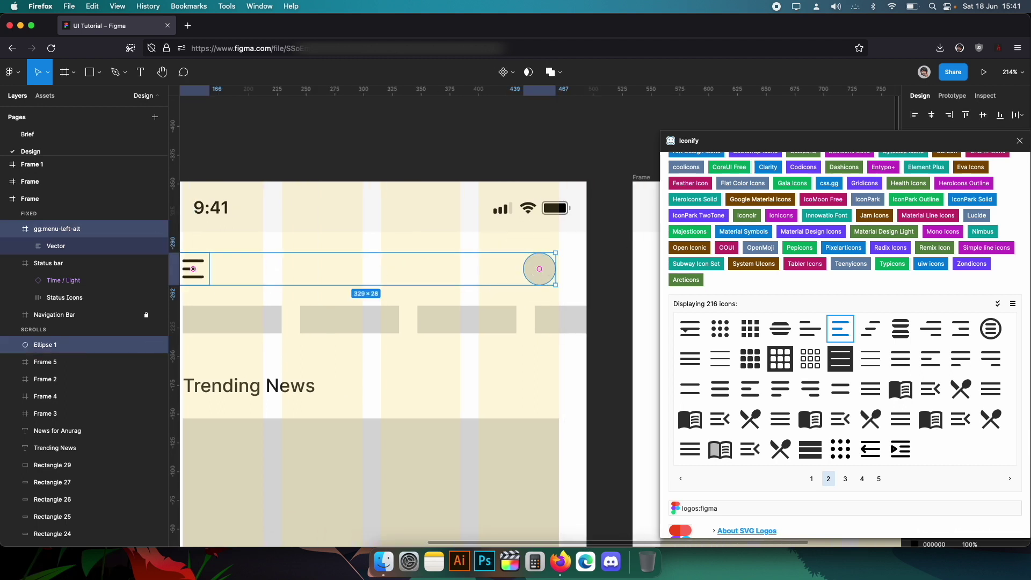
key(Up)
drag(549, 268, 549, 268)
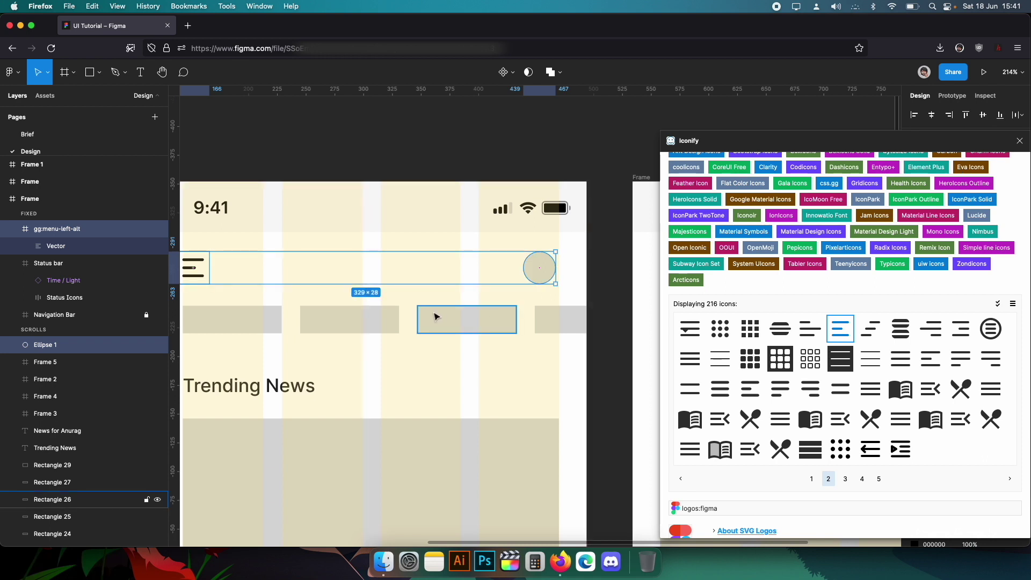
- Shift the header circle right to X 323 so it meets the last grid column's right edge, and check both header items' alignment
click(539, 268)
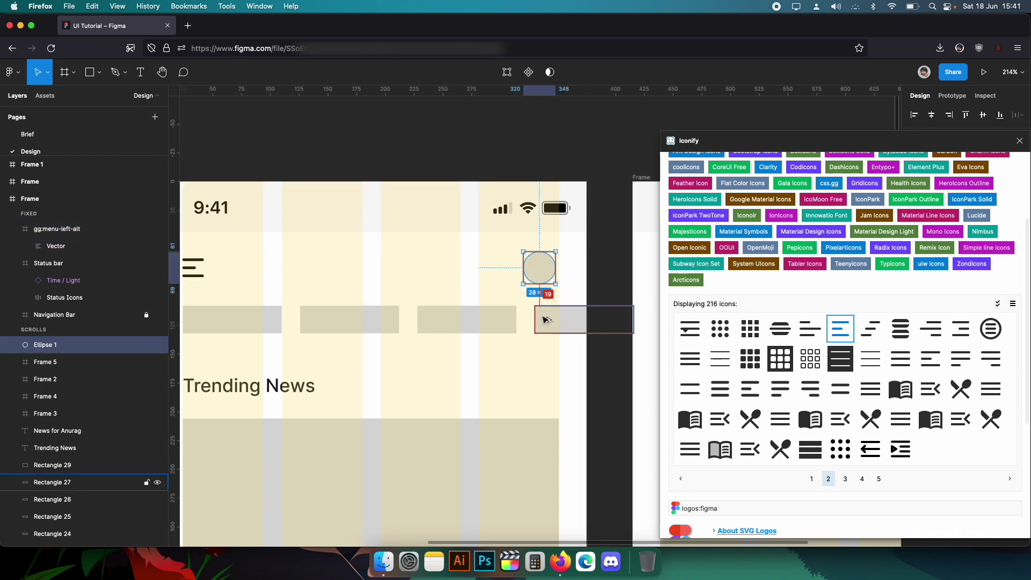
click(473, 269)
scroll(489, 277, left, 2)
click(460, 280)
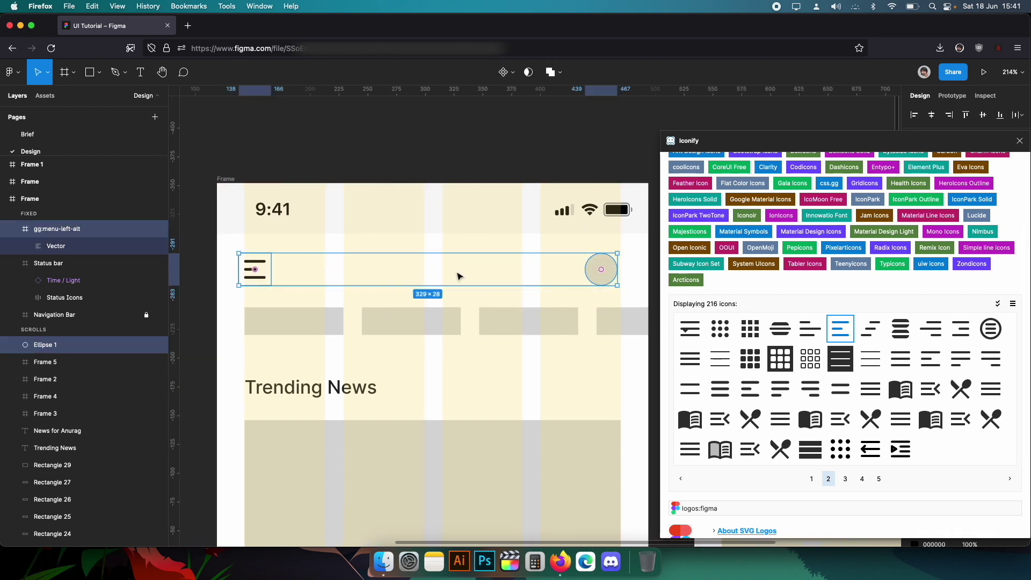
click(602, 269)
key(Right)
key(Right)
key(alt)
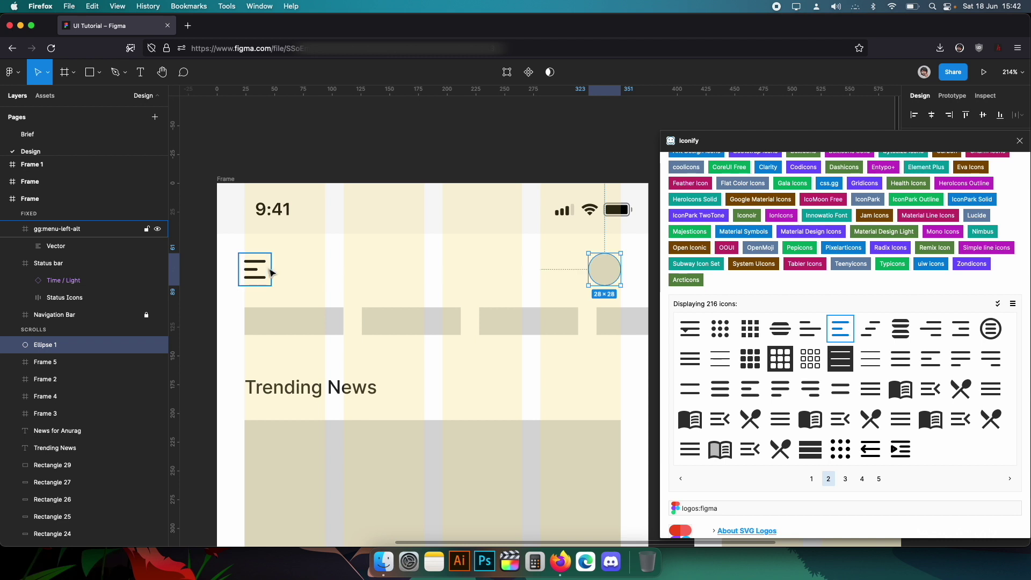
click(242, 287)
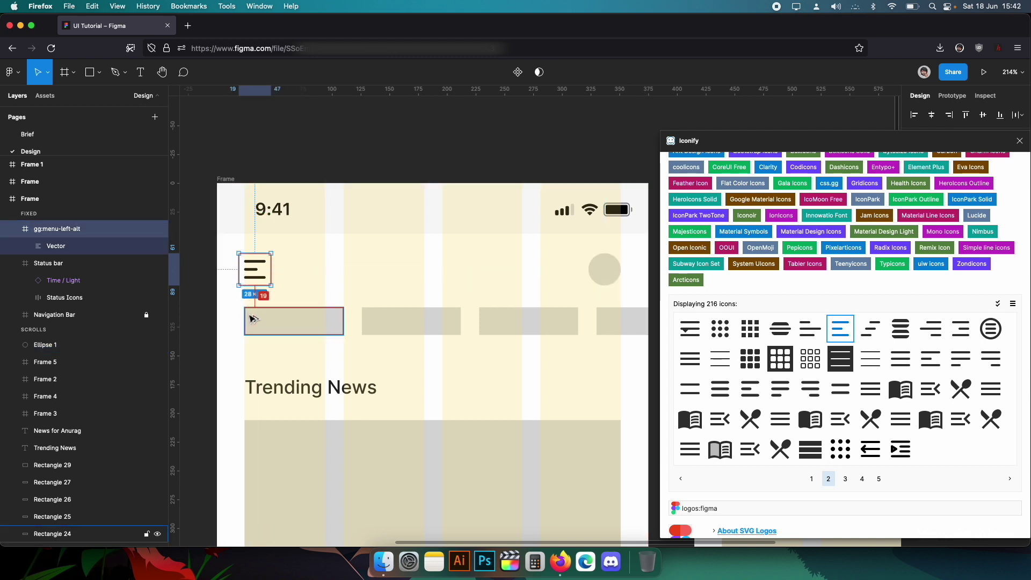
shift+click(609, 274)
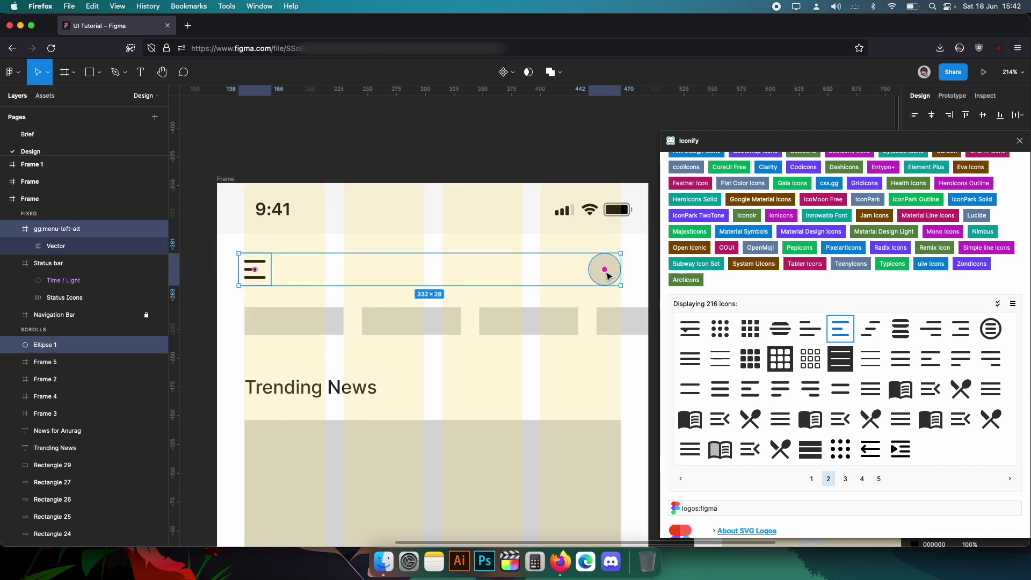
click(637, 295)
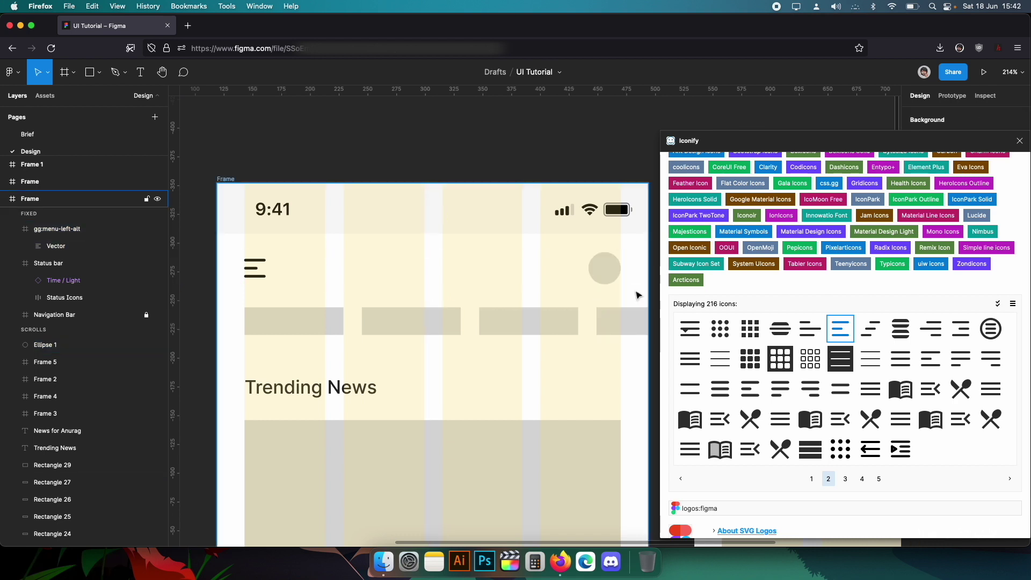
- Move all content from the category row downward by 4 to leave a 24 gap below the menu icon, and close Iconify
scroll(638, 295, down, 5)
drag(234, 261, 534, 437)
scroll(534, 437, down, 5)
key(alt)
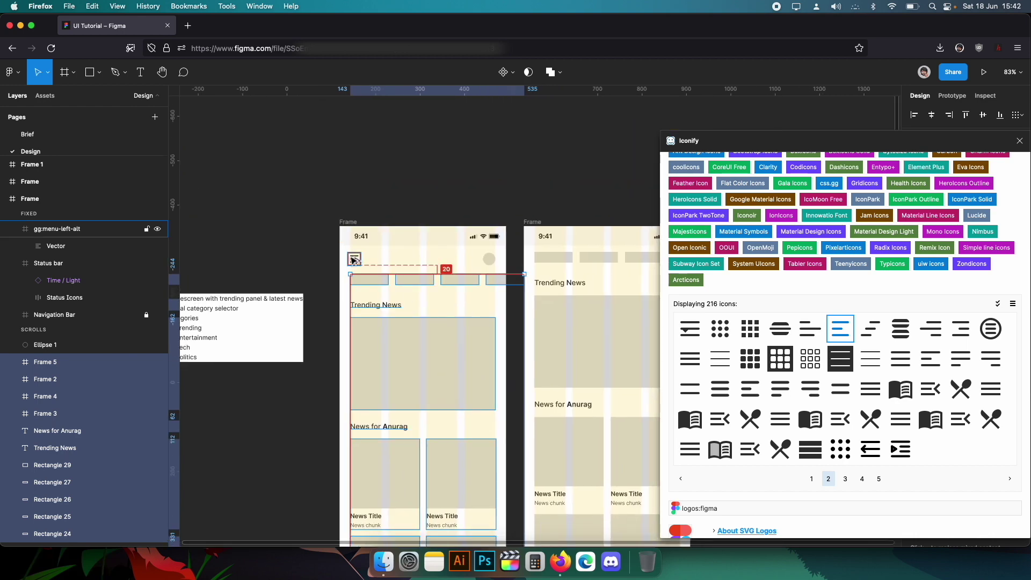
key(Down)
key(Down)
key(Down)
key(Down)
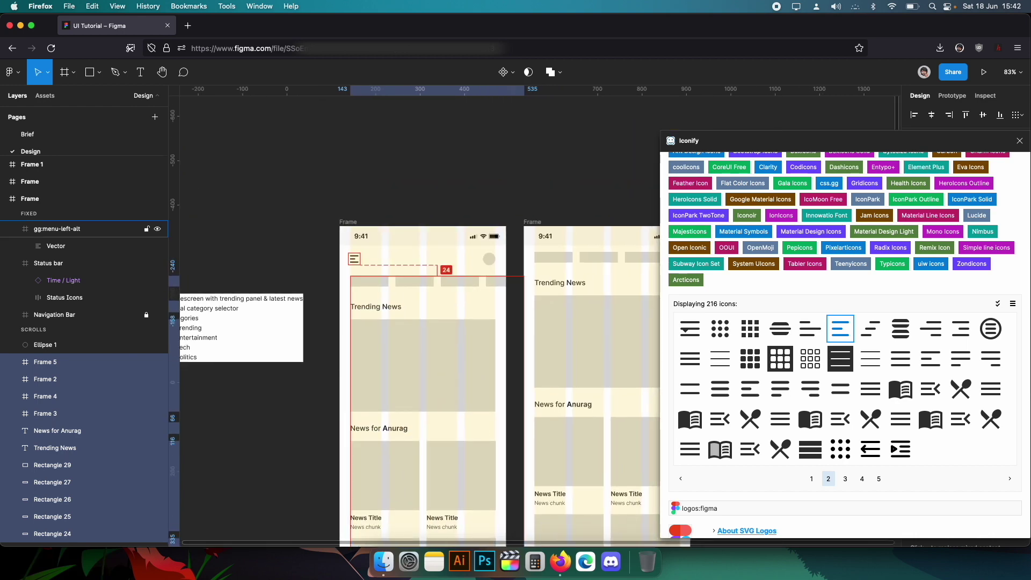
click(330, 207)
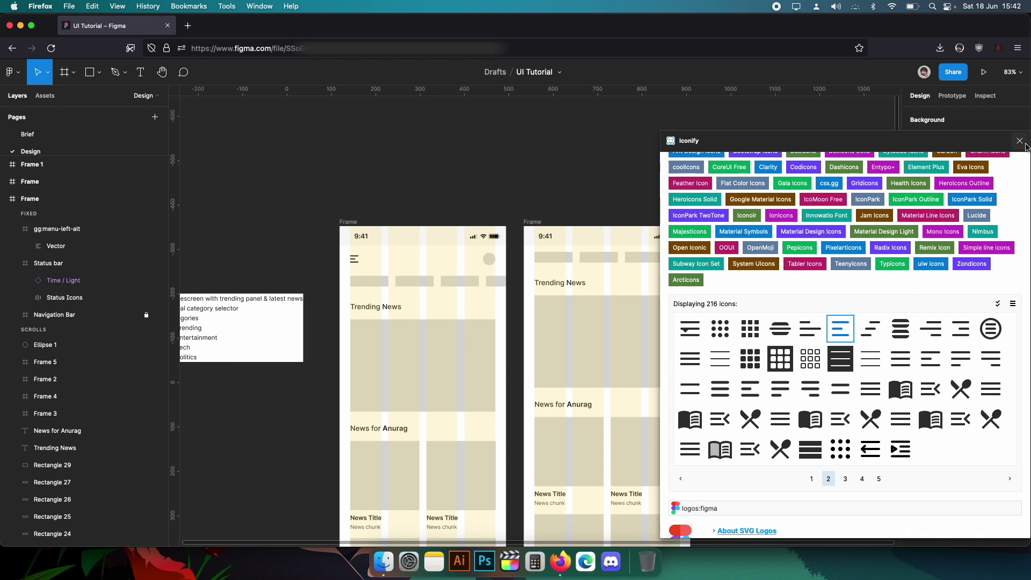
click(1020, 142)
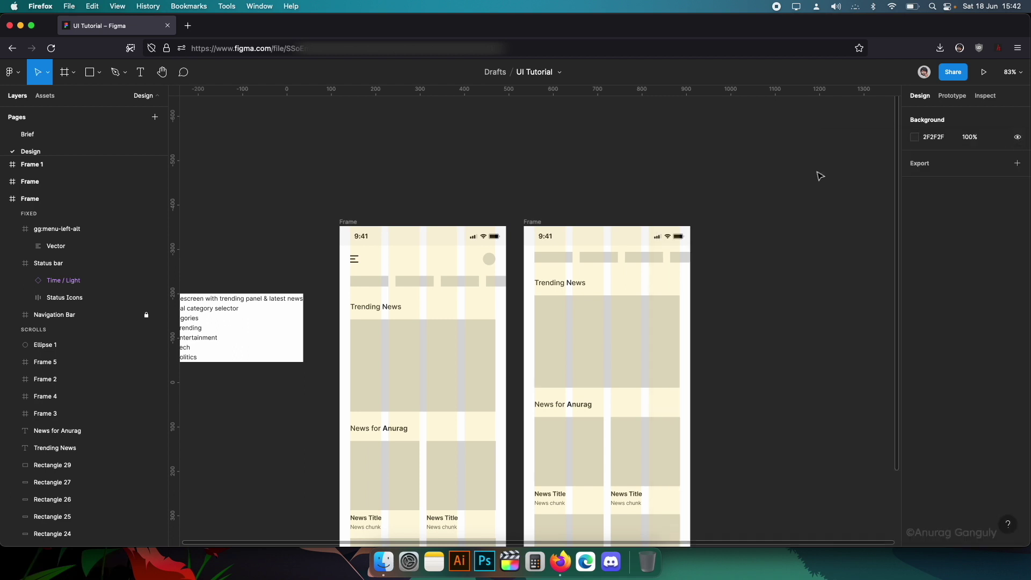
- Delete the outdated second home screen frame and place a fresh duplicate of the remaining frame beside it
click(532, 222)
key(Delete)
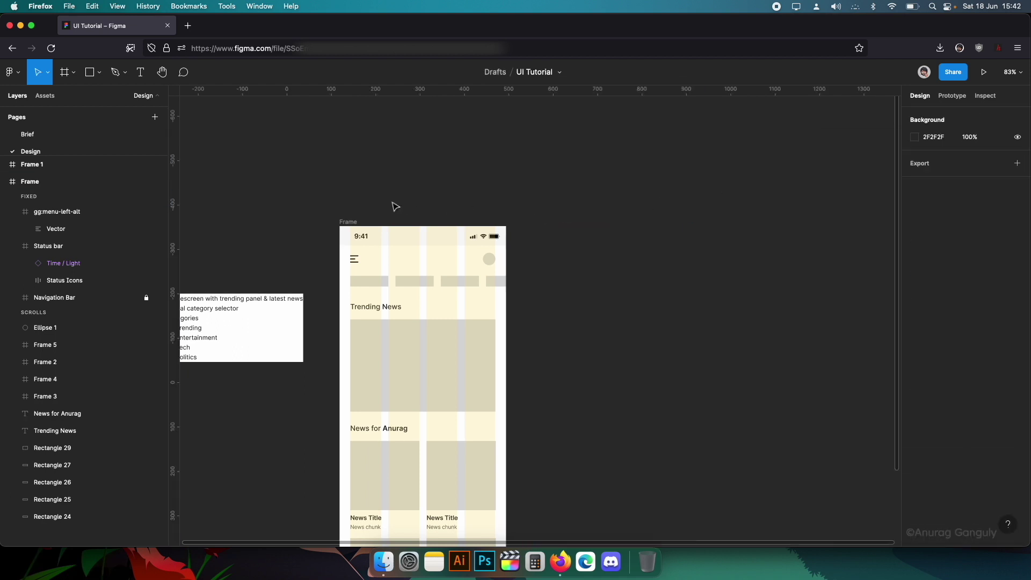
scroll(564, 175, down, 5)
click(366, 142)
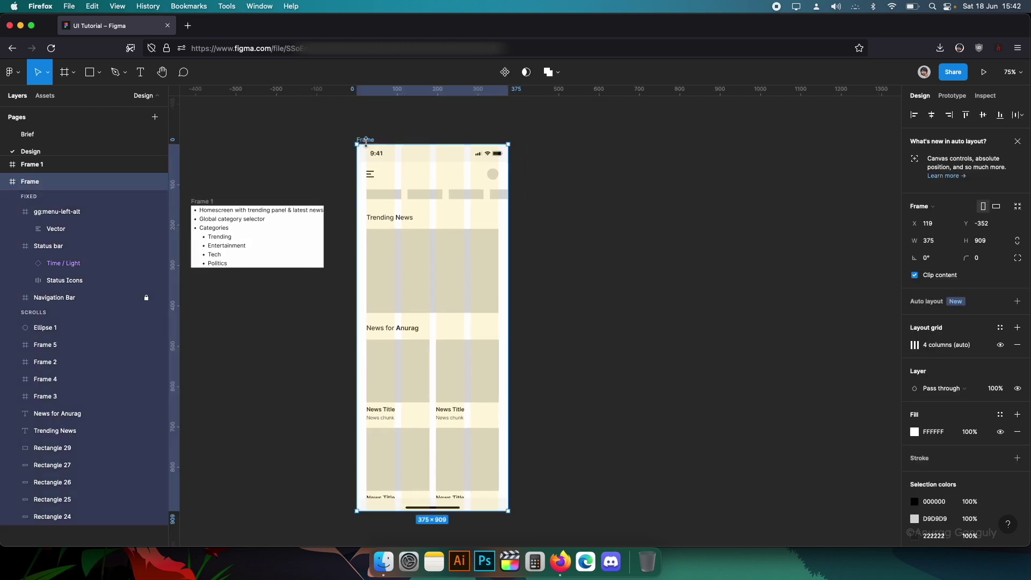
drag(368, 142, 541, 143)
click(716, 209)
scroll(720, 204, up, 5)
scroll(720, 215, down, 5)
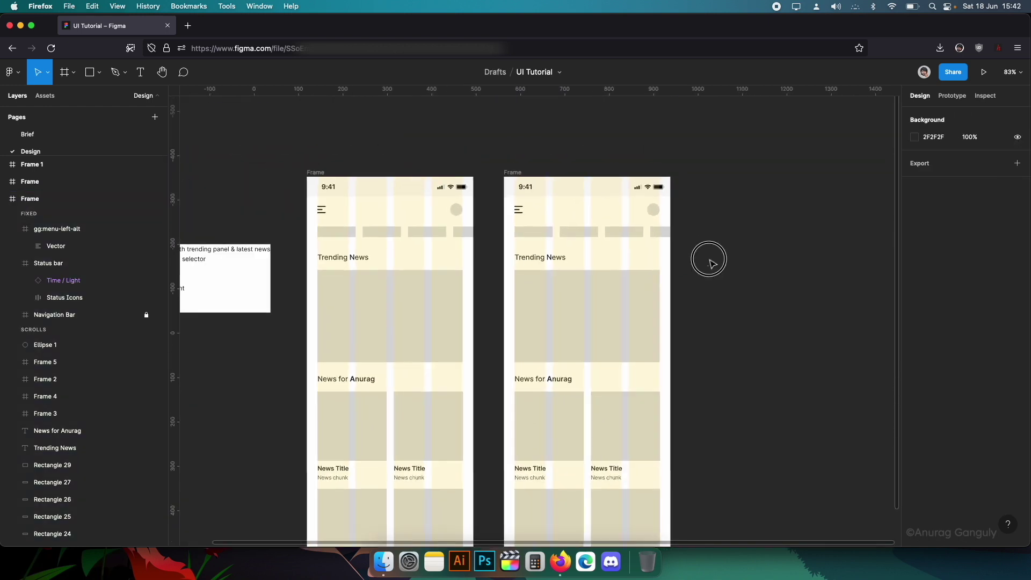
- Select and copy the four colour circles on the Assets page
click(542, 203)
scroll(548, 212, up, 4)
click(744, 231)
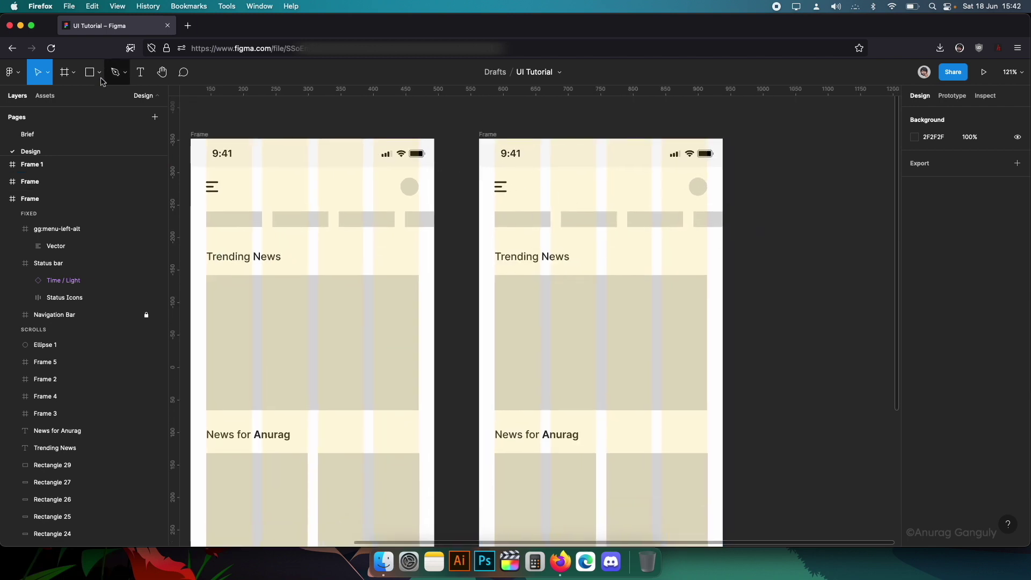
scroll(74, 149, down, 1)
scroll(74, 148, down, 1)
click(70, 147)
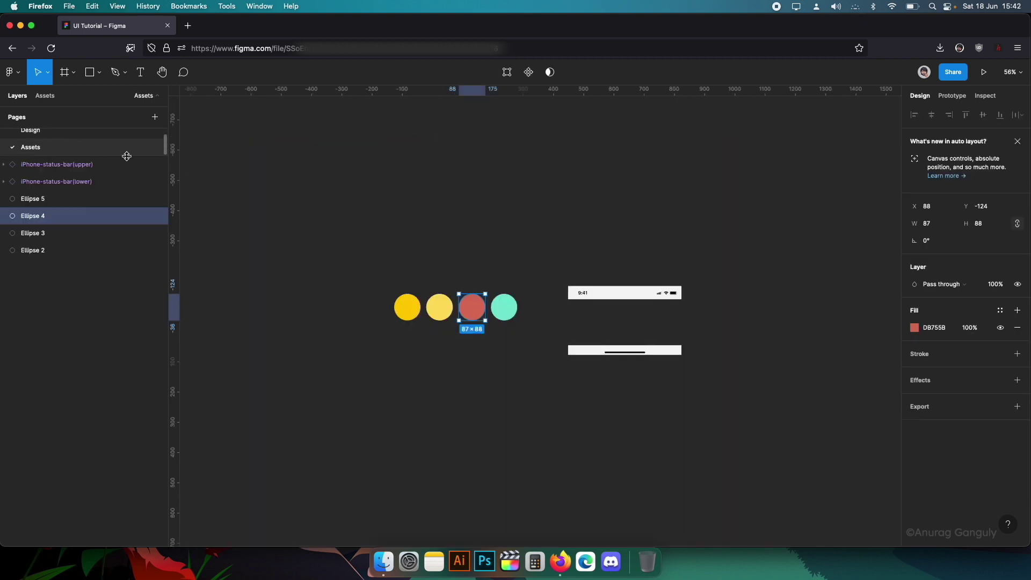
click(379, 293)
drag(315, 223, 568, 373)
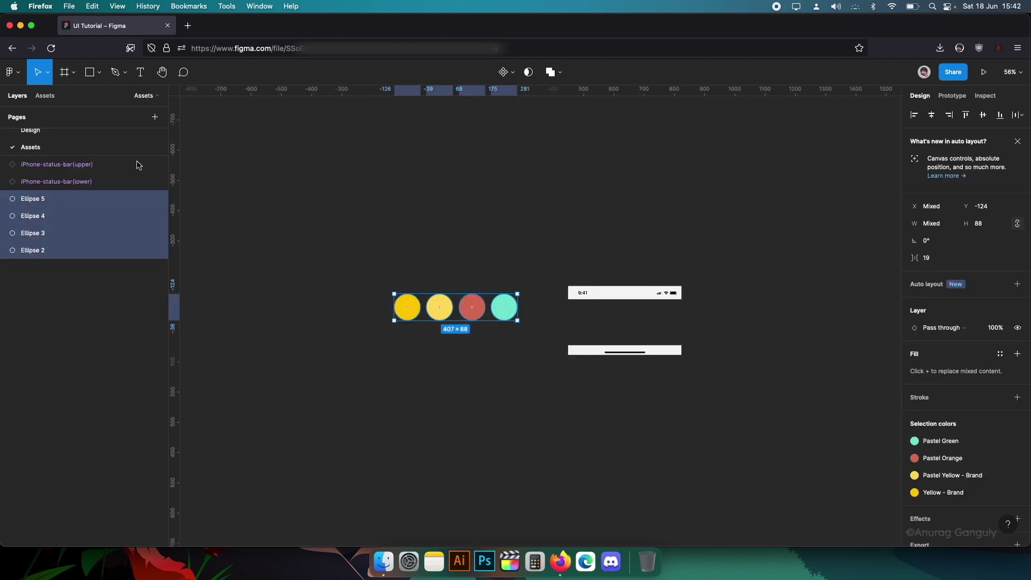
- Paste the four colour circles on the Design page and place them in the empty canvas beside the duplicated frame
click(32, 131)
scroll(778, 223, down, 2)
drag(789, 223, 637, 246)
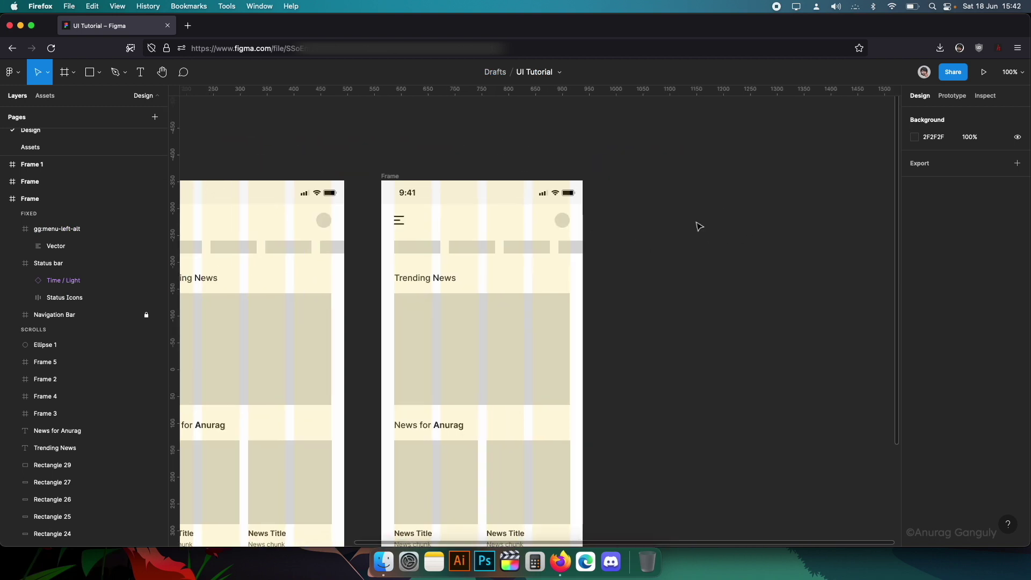
key(super+v)
drag(573, 307, 799, 232)
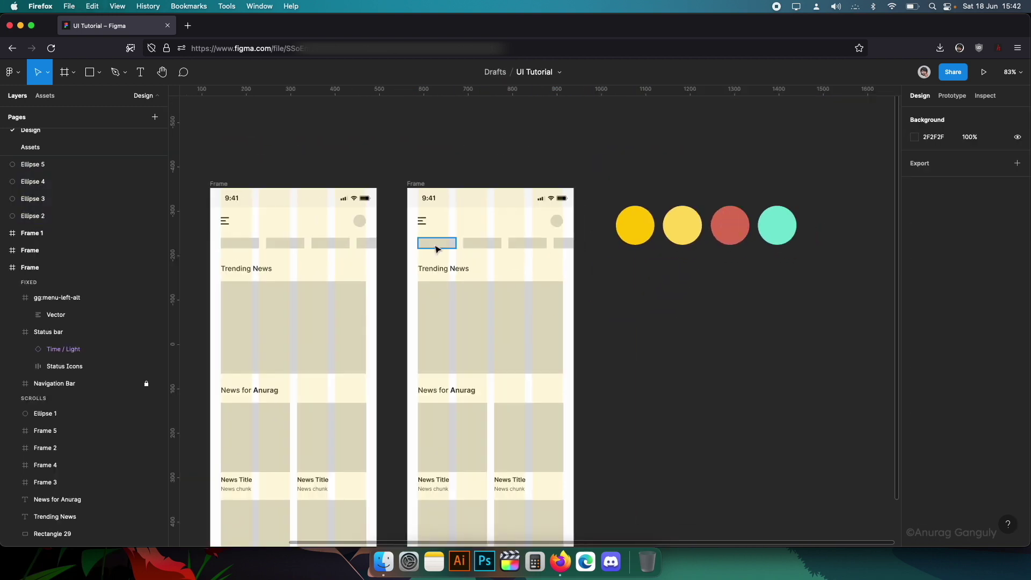
scroll(437, 248, up, 2)
click(437, 249)
key(t)
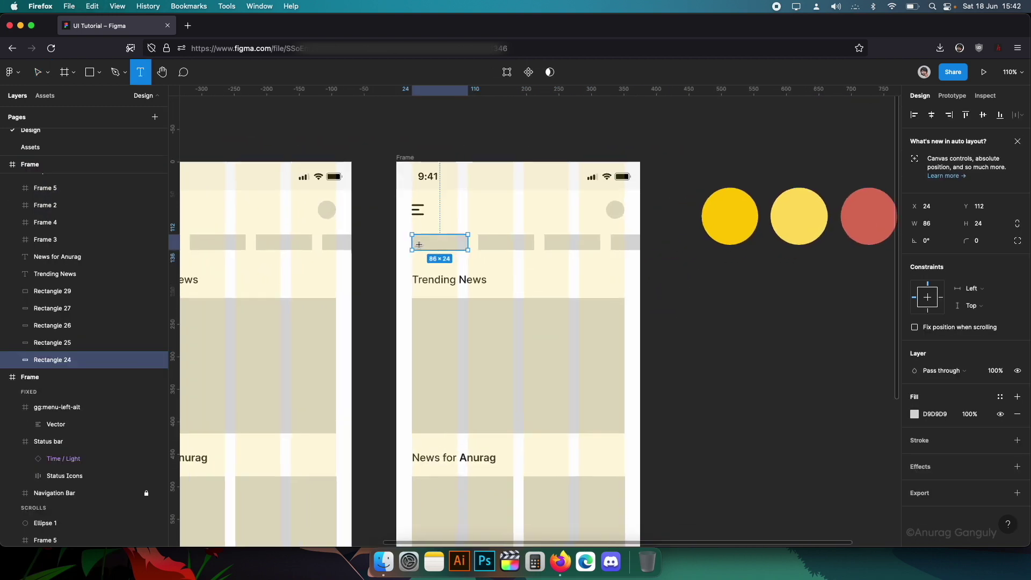
scroll(416, 244, up, 3)
drag(410, 232, 499, 256)
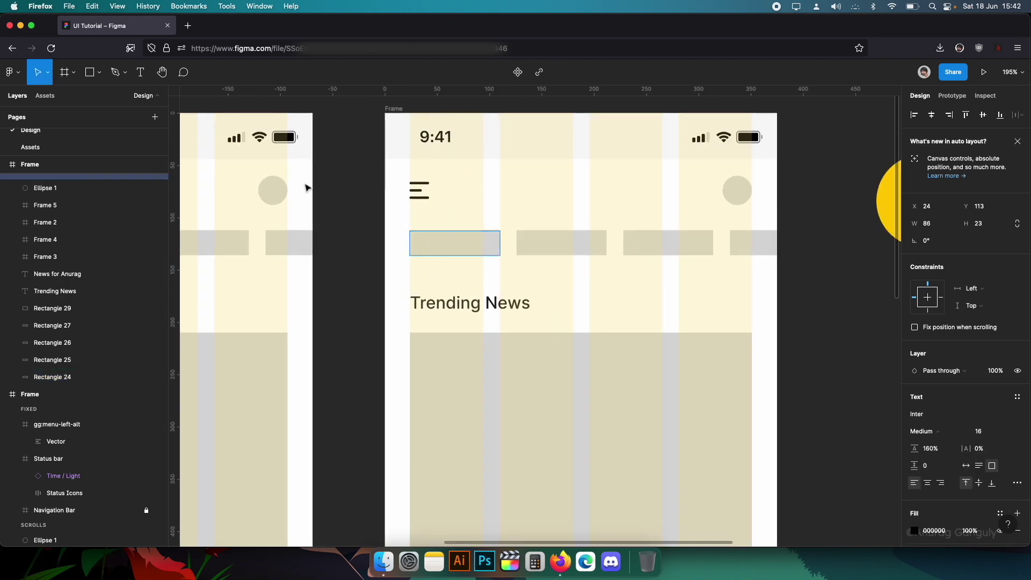
scroll(304, 183, down, 5)
key(Escape)
scroll(728, 292, left, 10)
drag(460, 315, 270, 278)
scroll(476, 240, up, 2)
double_click(575, 205)
key(Escape)
scroll(614, 231, up, 5)
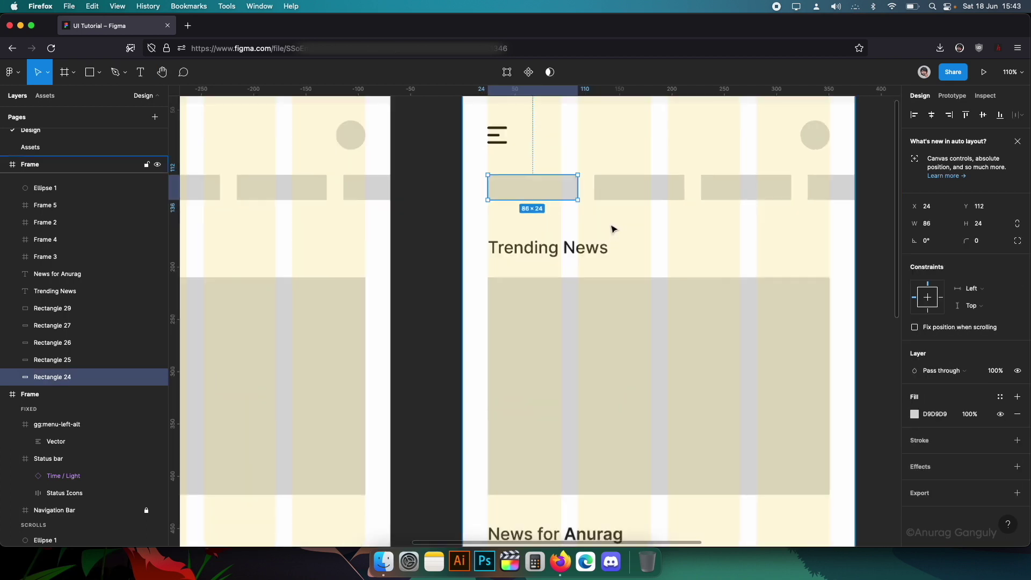
- Add a text box reading "Trending" over the duplicated frame's first category rectangle and set its font size to 12
click(548, 229)
click(552, 193)
key(t)
click(494, 179)
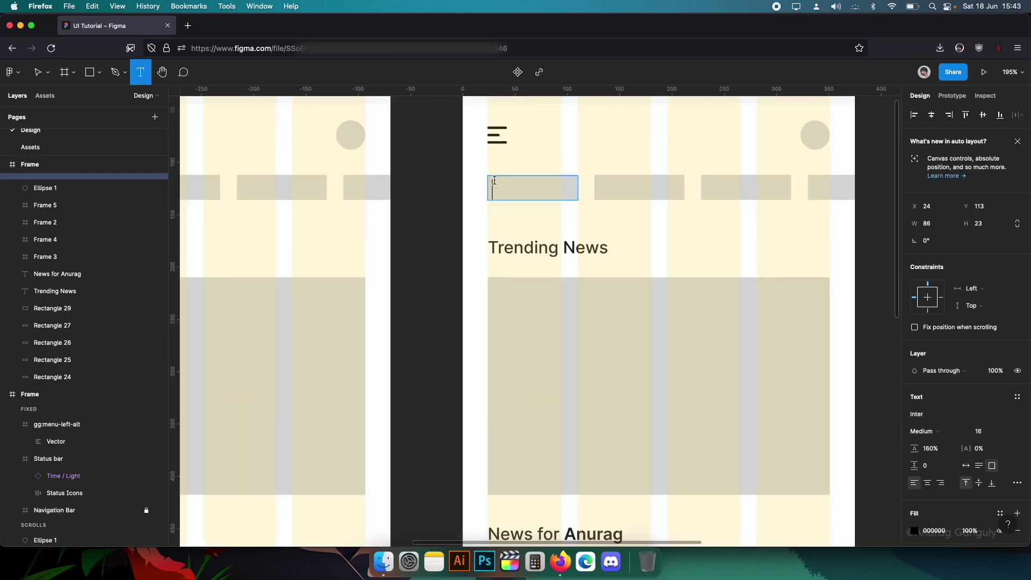
text(Ten)
key(super+a)
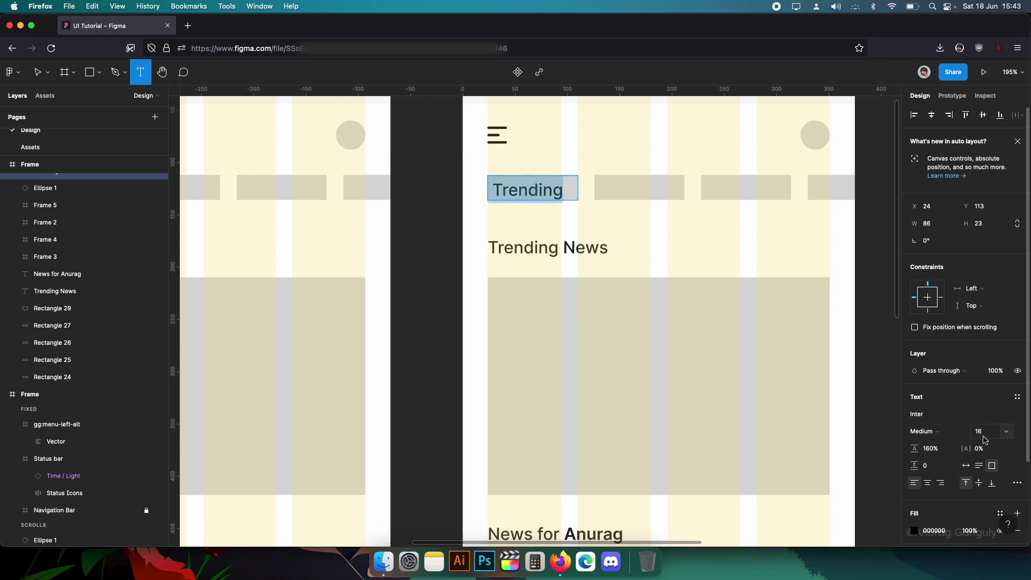
text(12)
key(Return)
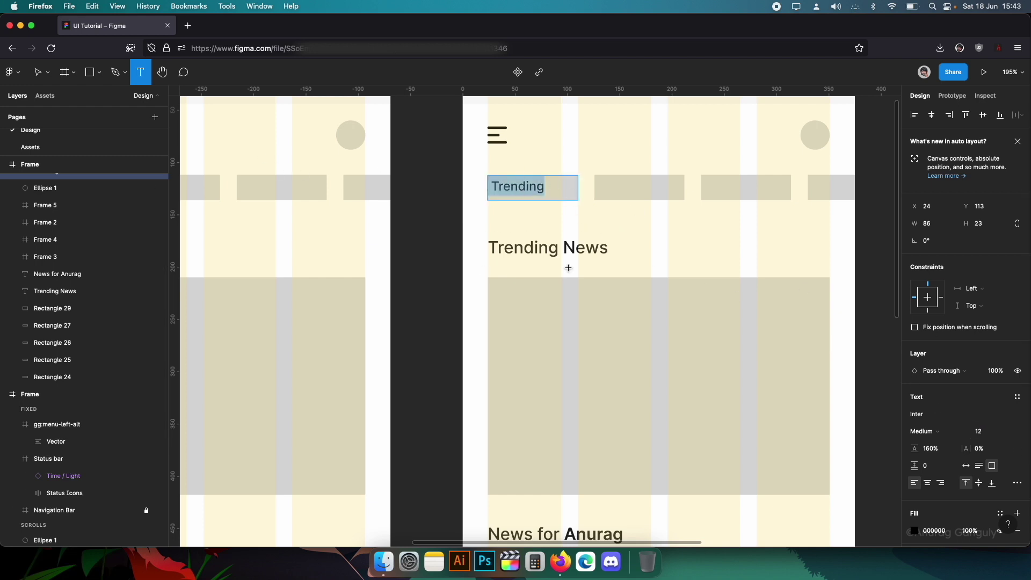
scroll(539, 201, up, 1)
click(931, 115)
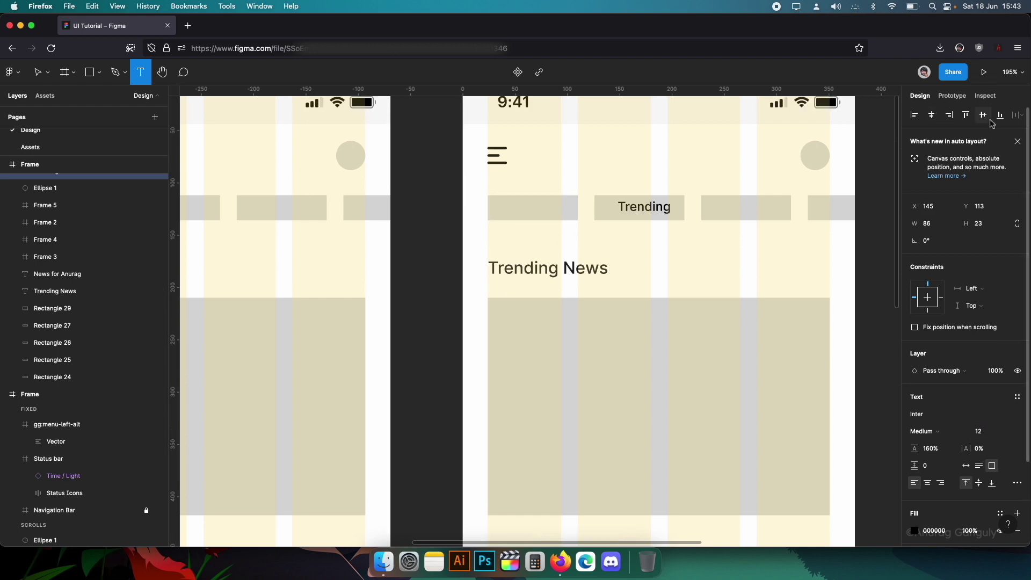
key(Escape)
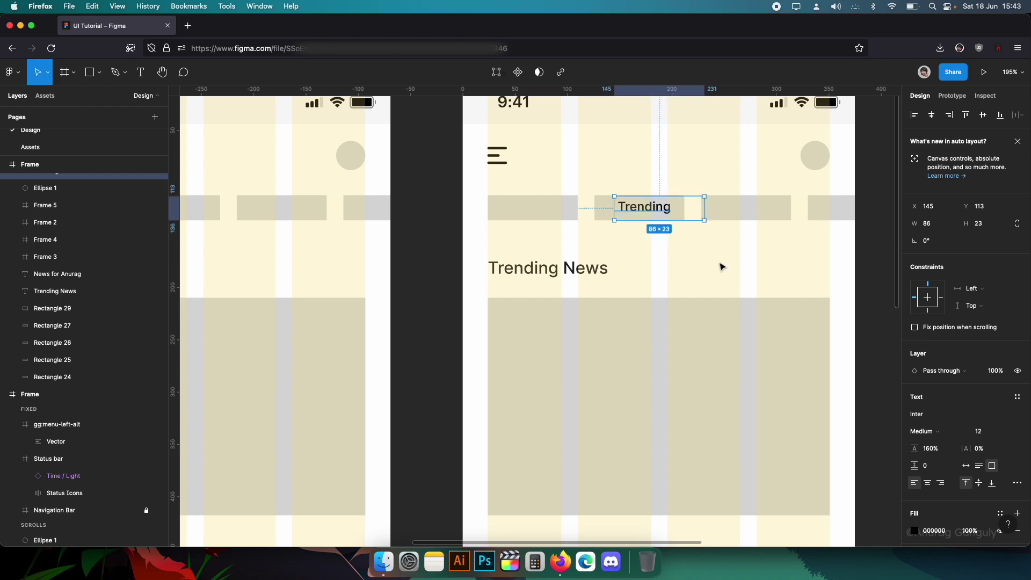
drag(660, 208, 533, 208)
- Centre the Trending text horizontally and vertically within its text box over the first category rectangle
click(927, 484)
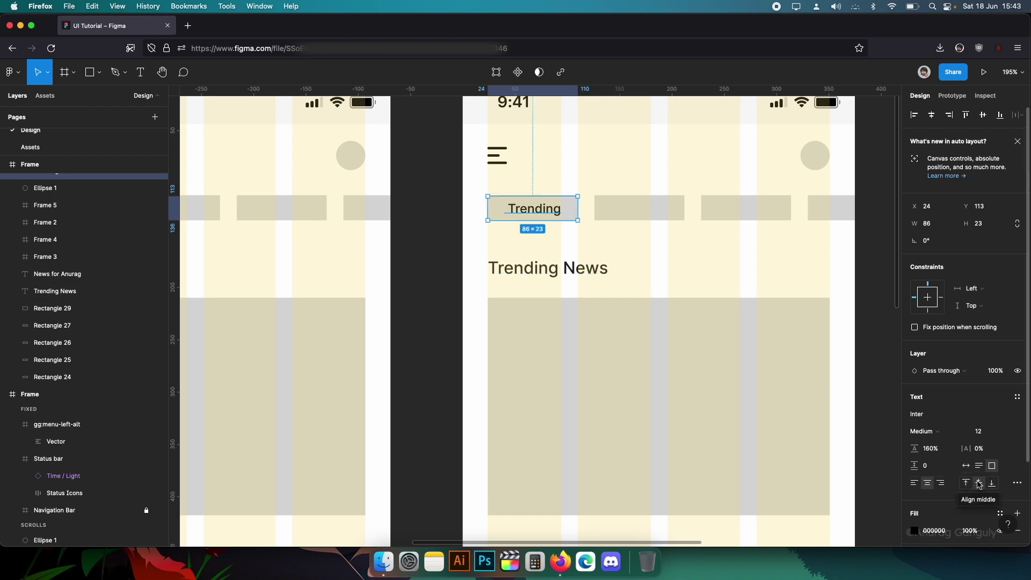
click(932, 115)
key(super+z)
drag(572, 240, 504, 158)
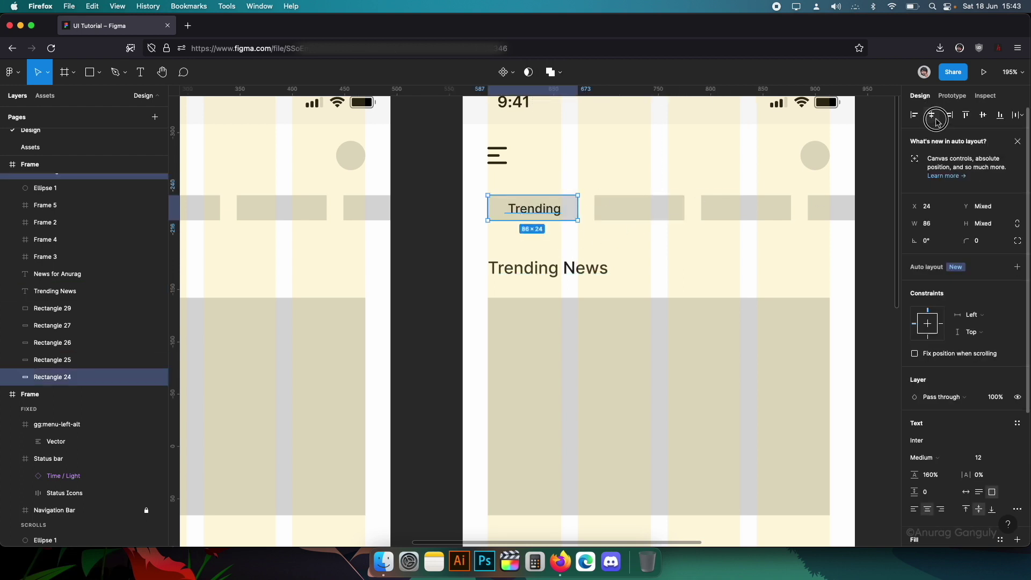
click(621, 225)
- Duplicate the Trending label onto the second category rectangle and set both text boxes' height to 24
scroll(622, 226, up, 5)
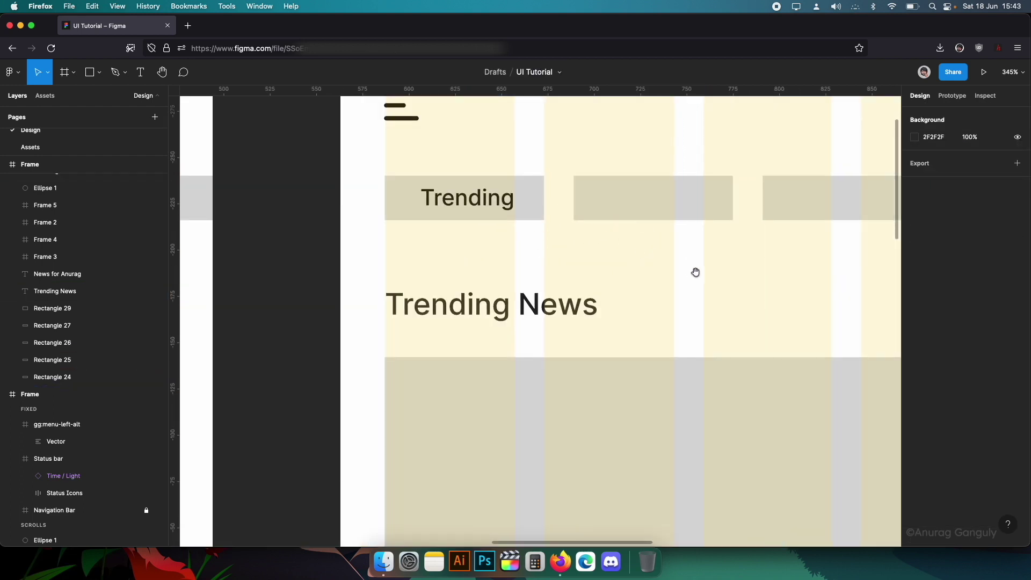
scroll(682, 272, right, 2)
click(437, 207)
drag(437, 207, 623, 210)
shift+click(465, 212)
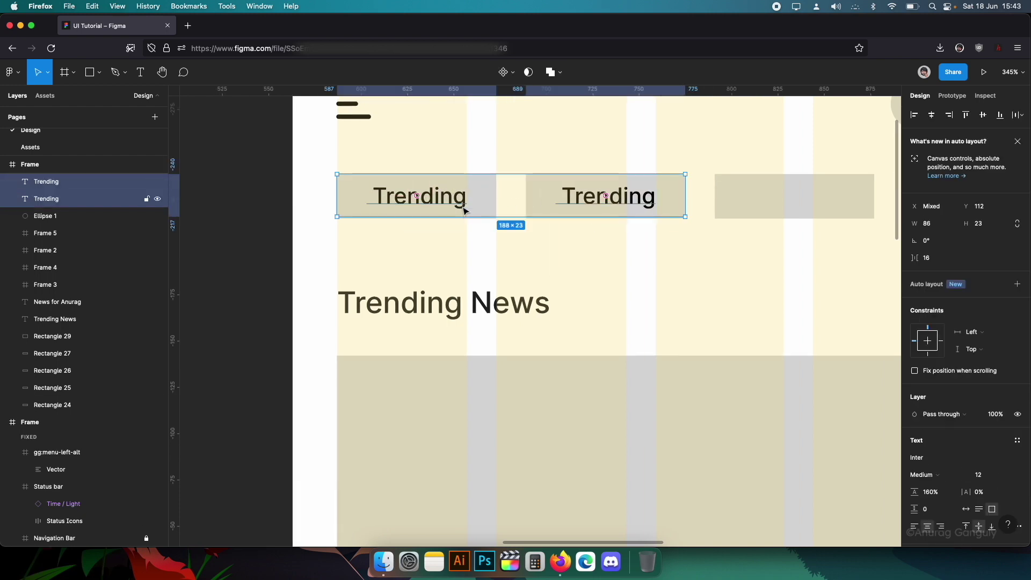
drag(472, 215, 472, 218)
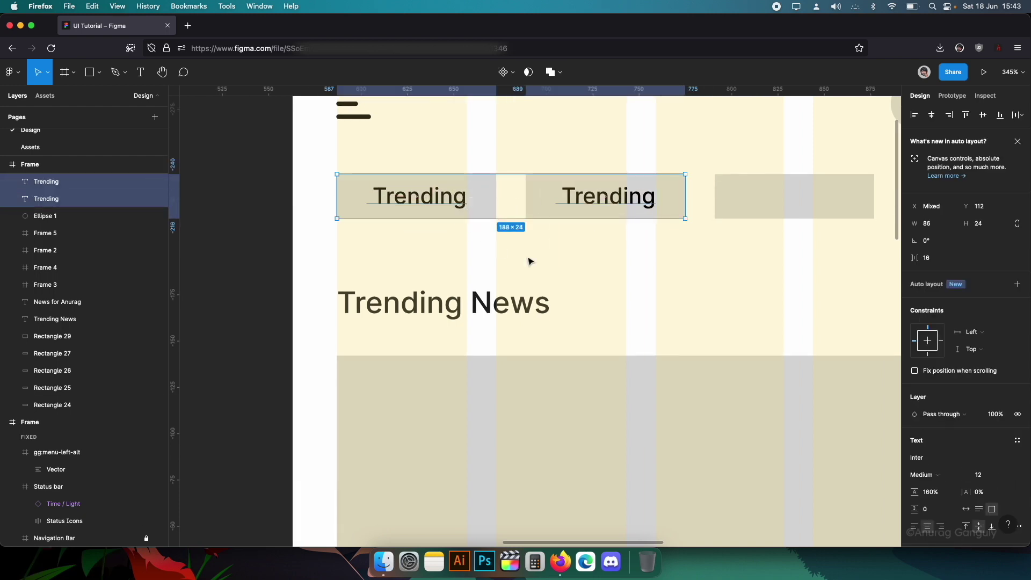
- Change the second category label to "Entertainment"
click(576, 201)
double_click(575, 200)
text(Entertainment)
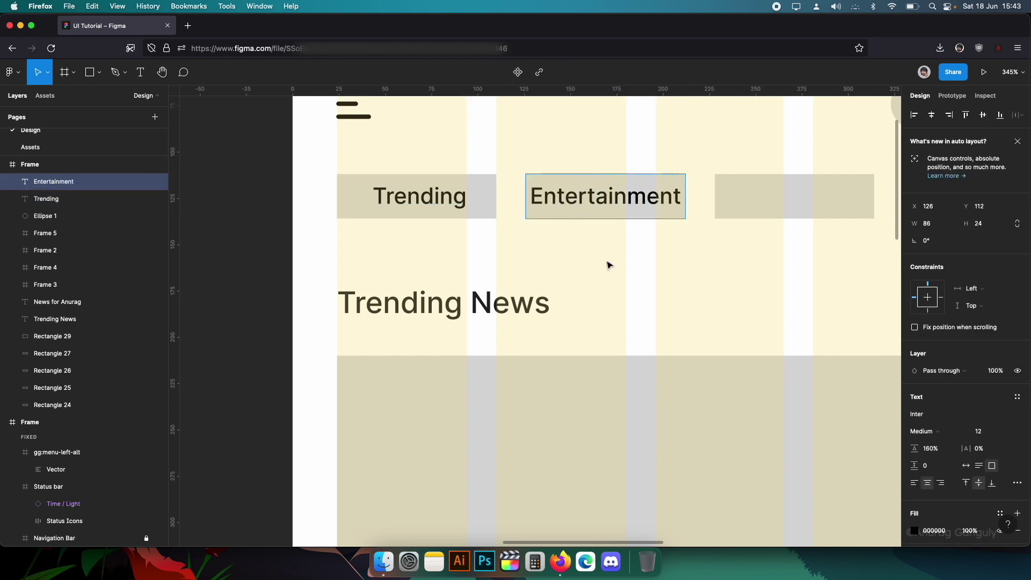
key(Escape)
- Duplicate the Entertainment label onto the third category rectangle, delete the leftover copy, and change the third label to "Tech"
scroll(618, 263, right, 5)
key(cmd+d)
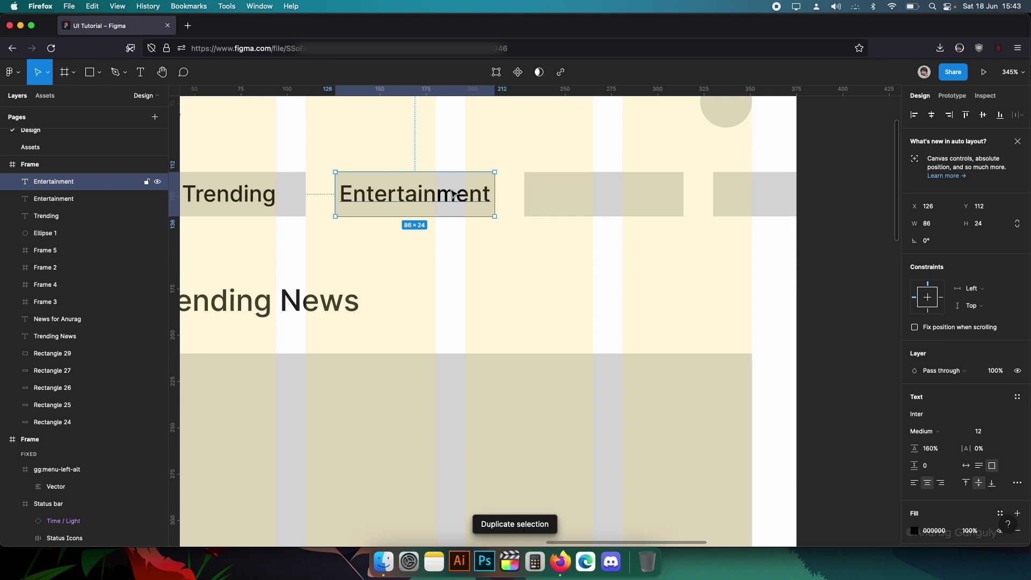
drag(418, 205, 607, 211)
click(458, 196)
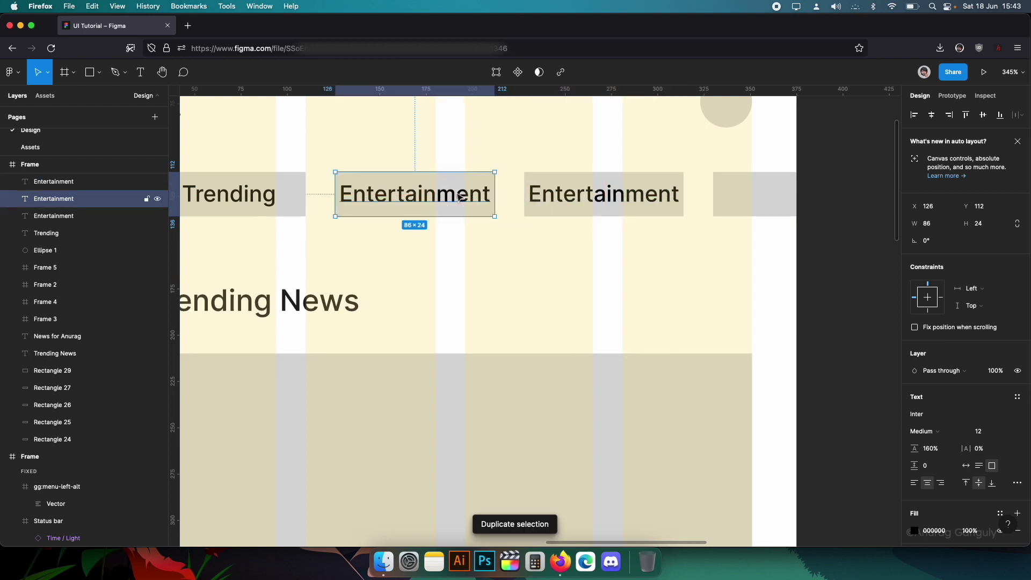
key(Delete)
double_click(572, 187)
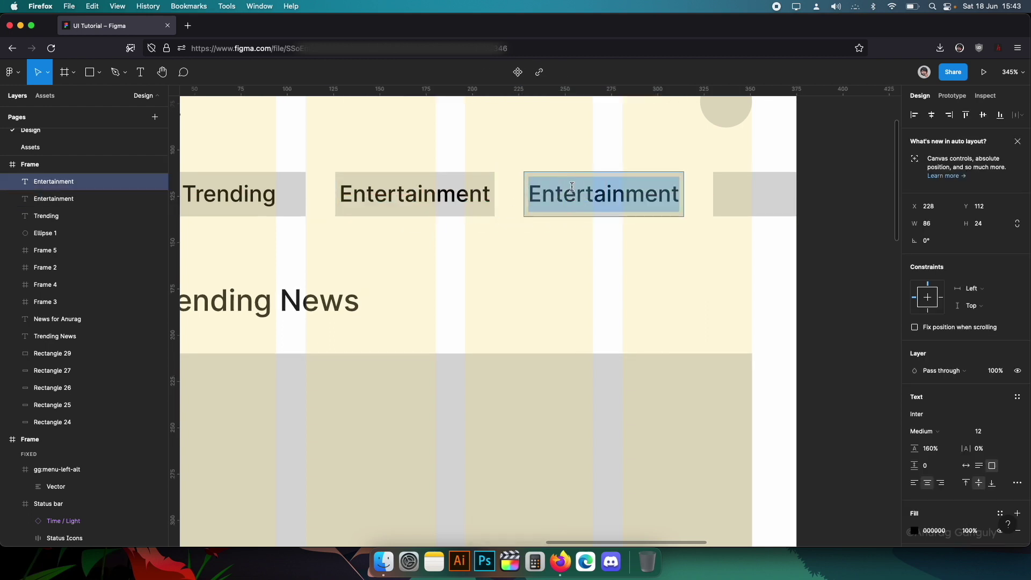
text(Tech)
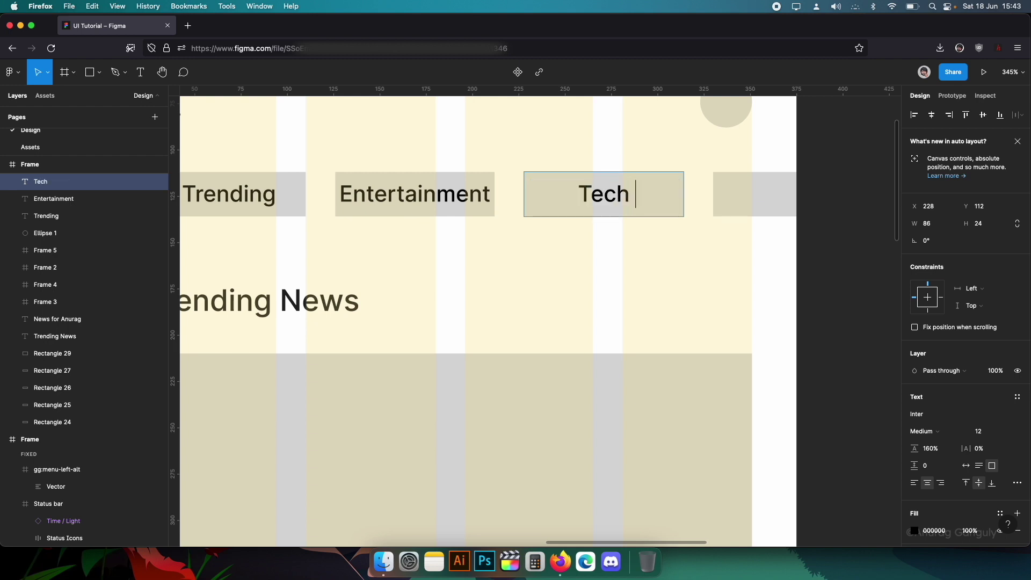
key(Escape)
- Duplicate the Tech label onto the fourth category rectangle and change its text to "Politics"
scroll(629, 272, right, 3)
scroll(629, 272, up, 2)
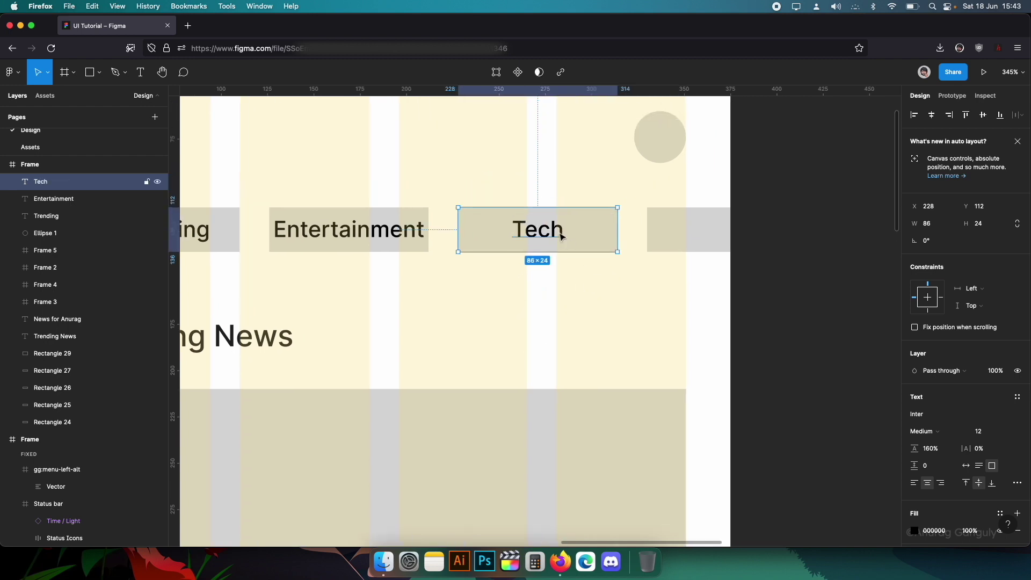
drag(553, 230, 749, 231)
double_click(731, 231)
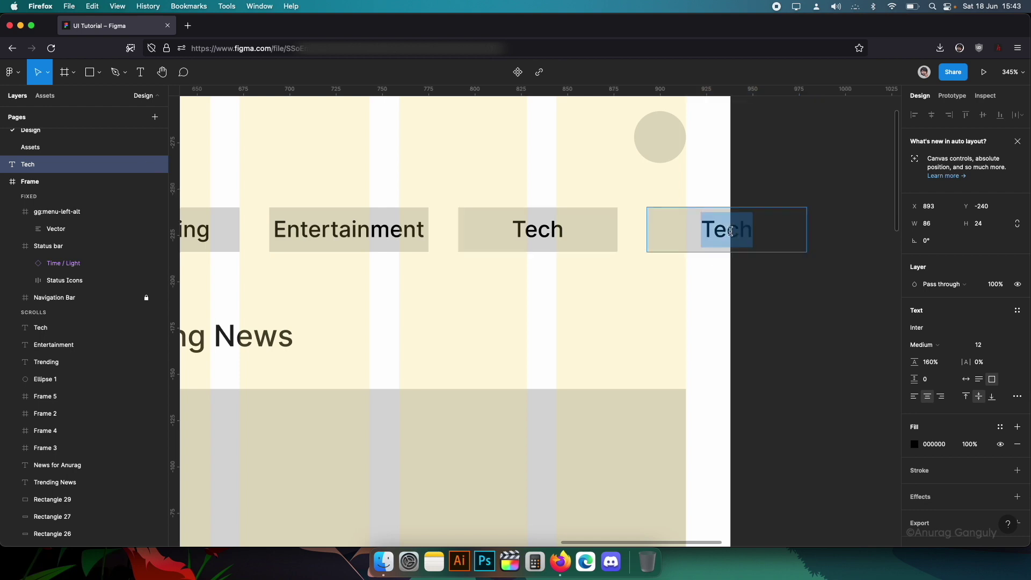
text(Politics)
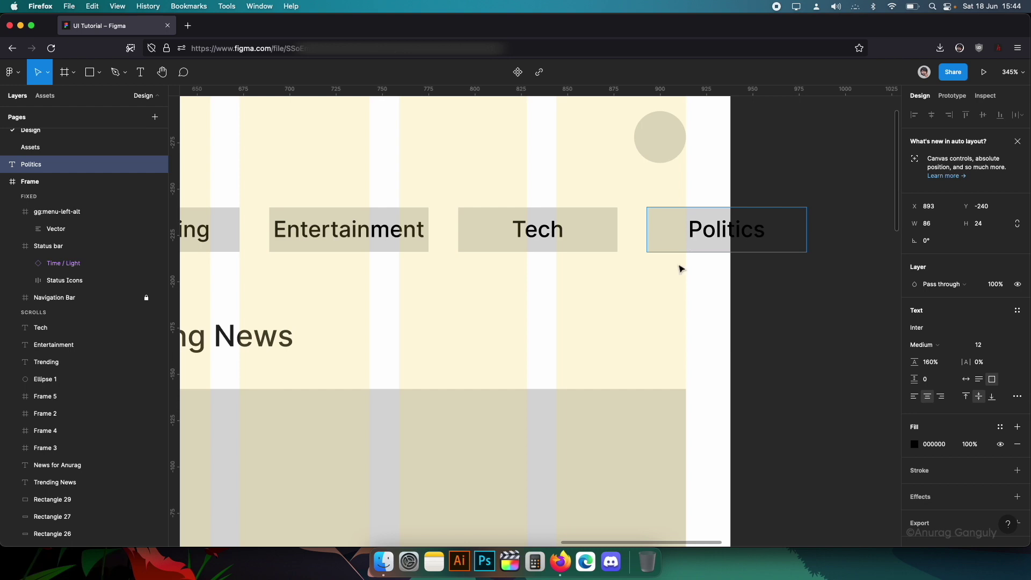
key(Escape)
- Move the Politics label and its rectangle into the duplicated frame's layers so the frame clips them at its edge
drag(672, 299, 712, 212)
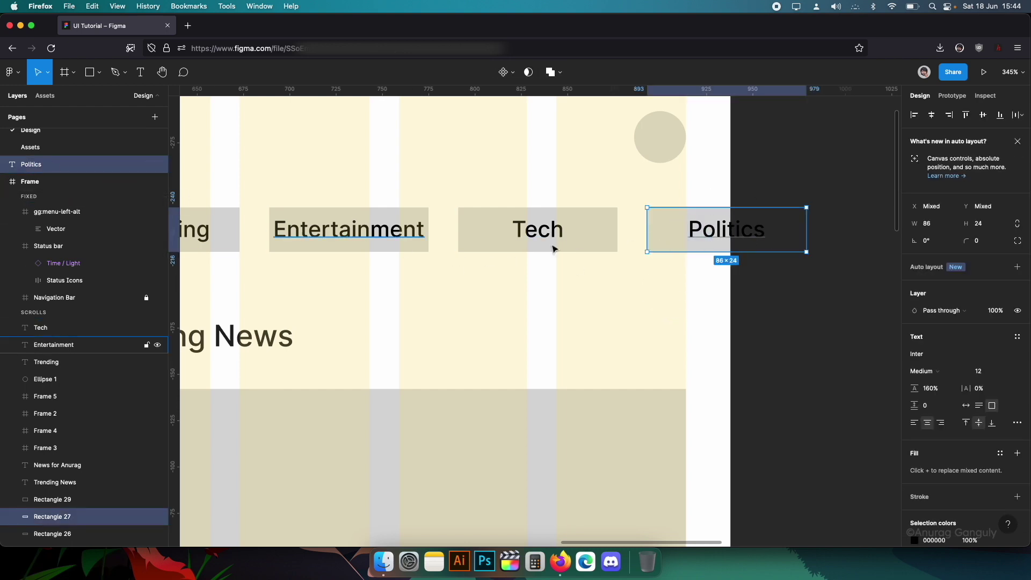
drag(44, 189, 50, 313)
click(672, 308)
scroll(673, 308, down, 2)
scroll(673, 309, down, 3)
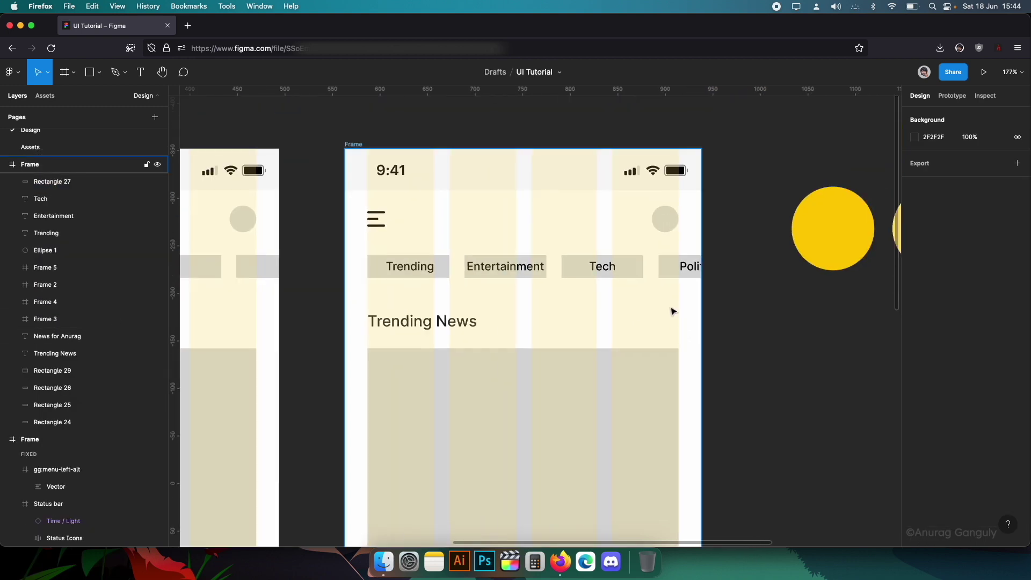
- Delete the grey rectangles behind the Entertainment, Tech and Politics labels
scroll(670, 308, up, 3)
scroll(483, 306, left, 2)
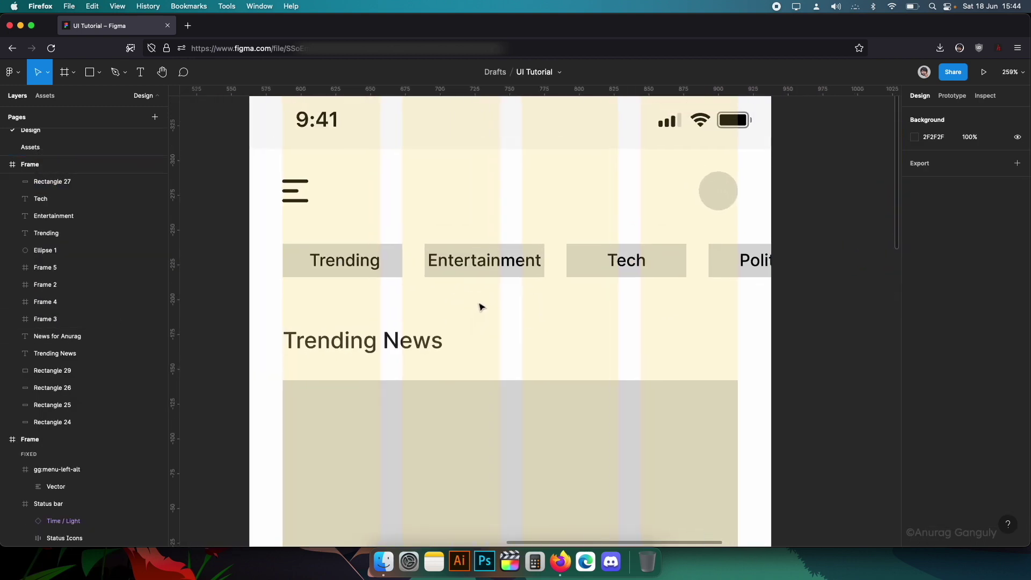
click(493, 275)
shift+click(581, 275)
key(Delete)
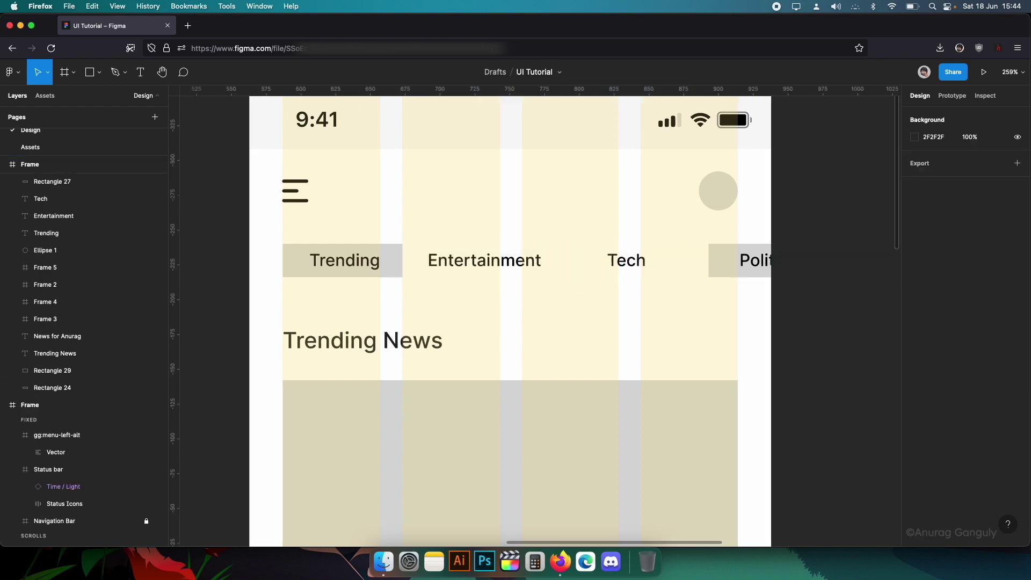
click(712, 278)
key(Delete)
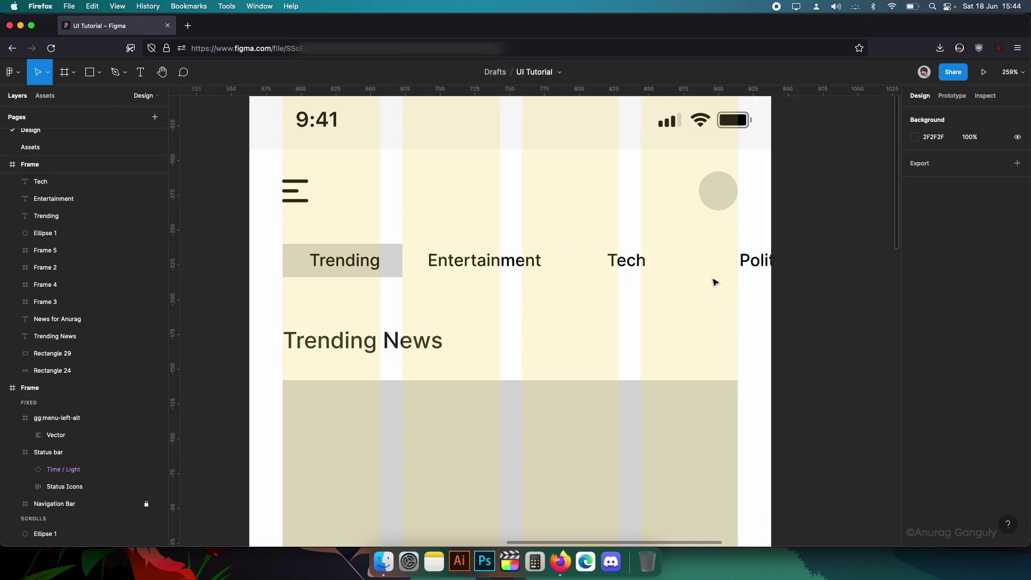
- Delete the remaining grey rectangle behind the Trending label in the duplicated frame
click(397, 276)
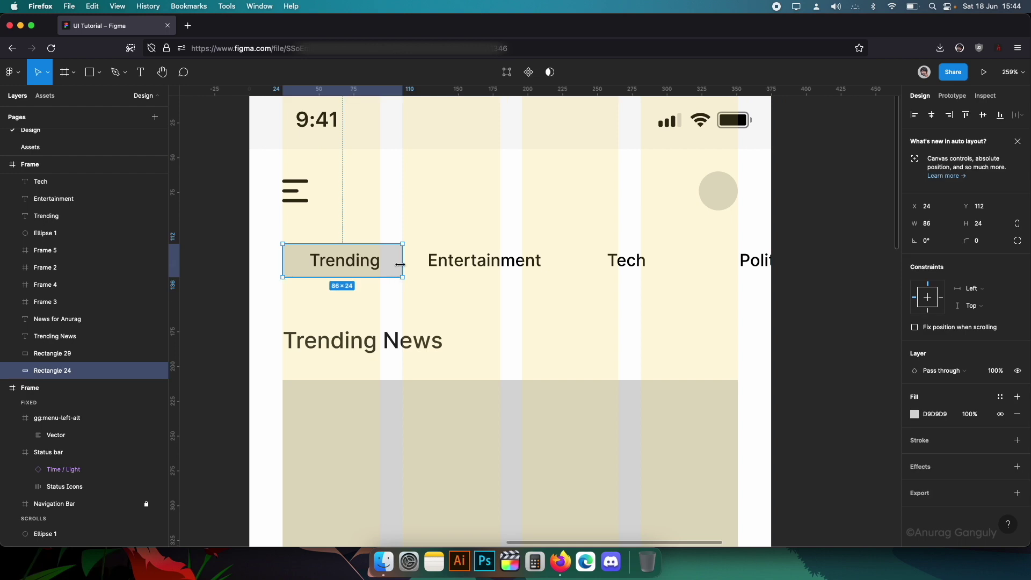
key(Delete)
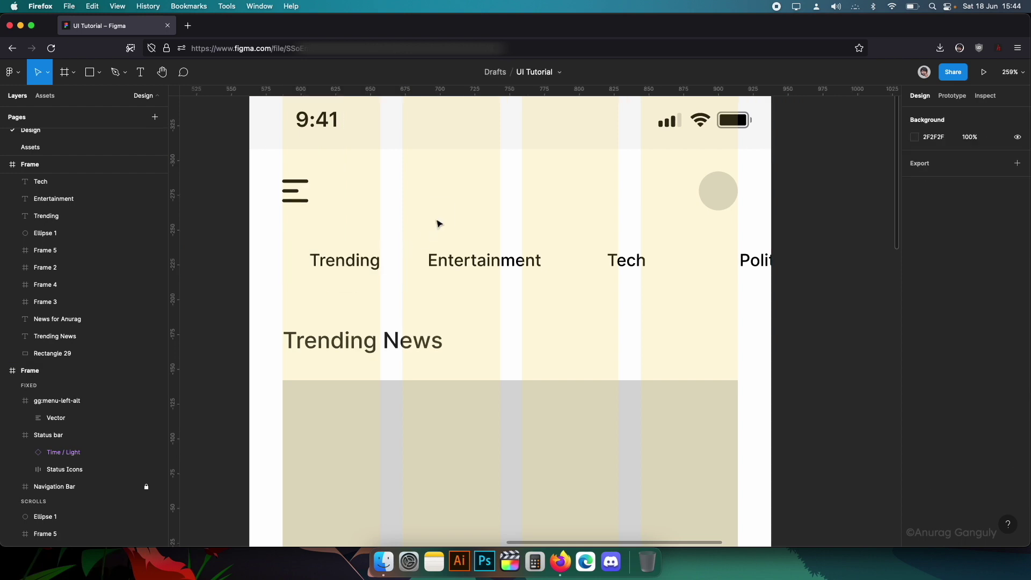
- Set the four category labels to auto width and move the row to start at the first layout column's left edge
scroll(436, 226, left, 1)
click(330, 258)
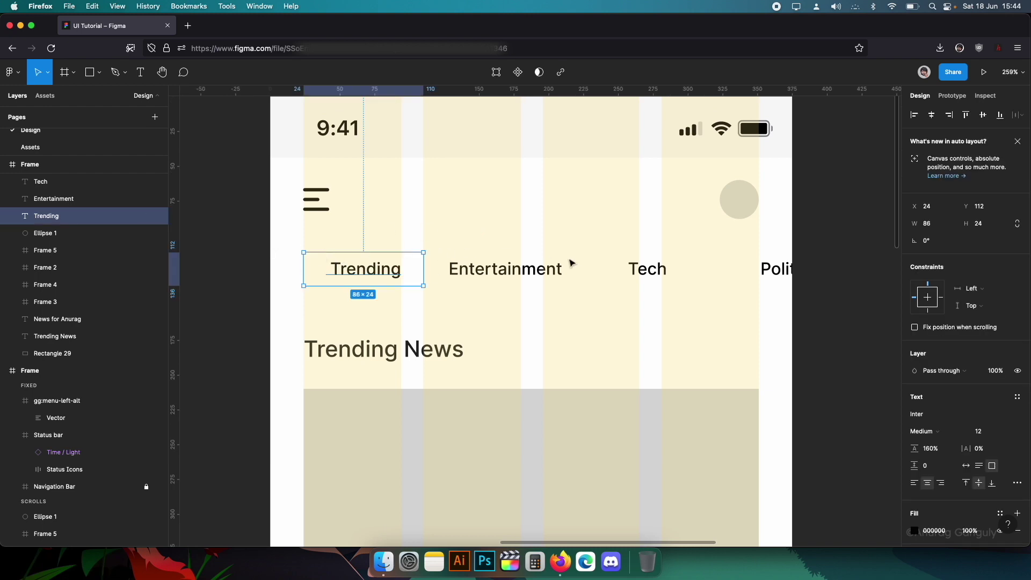
click(460, 335)
drag(403, 311, 789, 288)
click(393, 245)
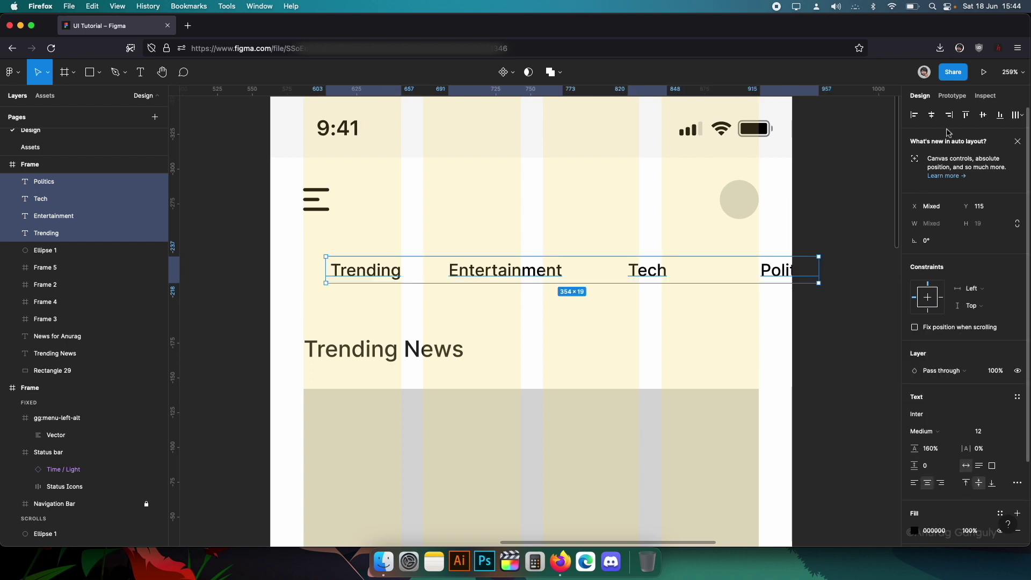
click(388, 271)
drag(390, 274, 368, 273)
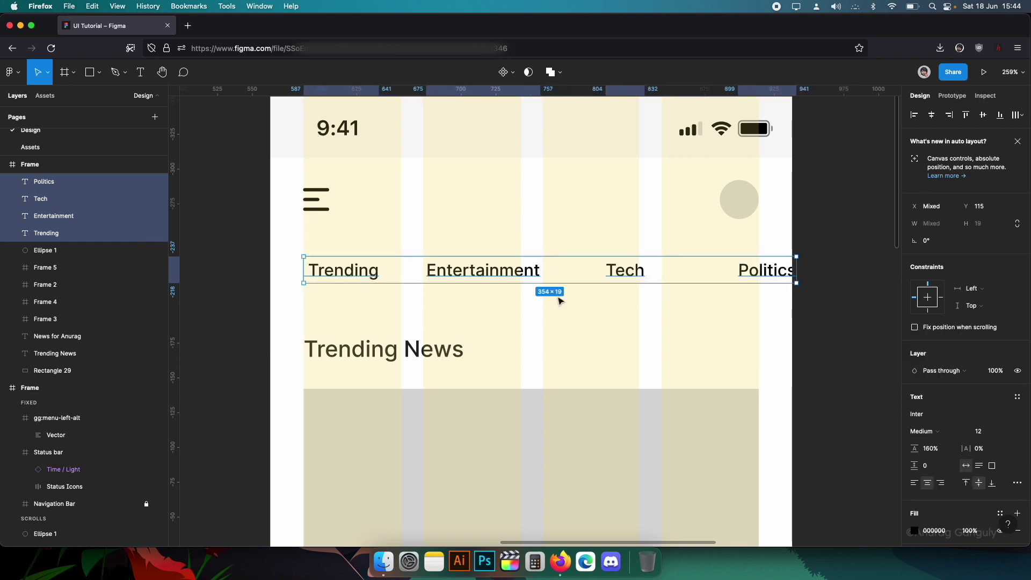
- Distribute the four category labels horizontally and set the spacing between them to 32
click(1011, 117)
click(957, 152)
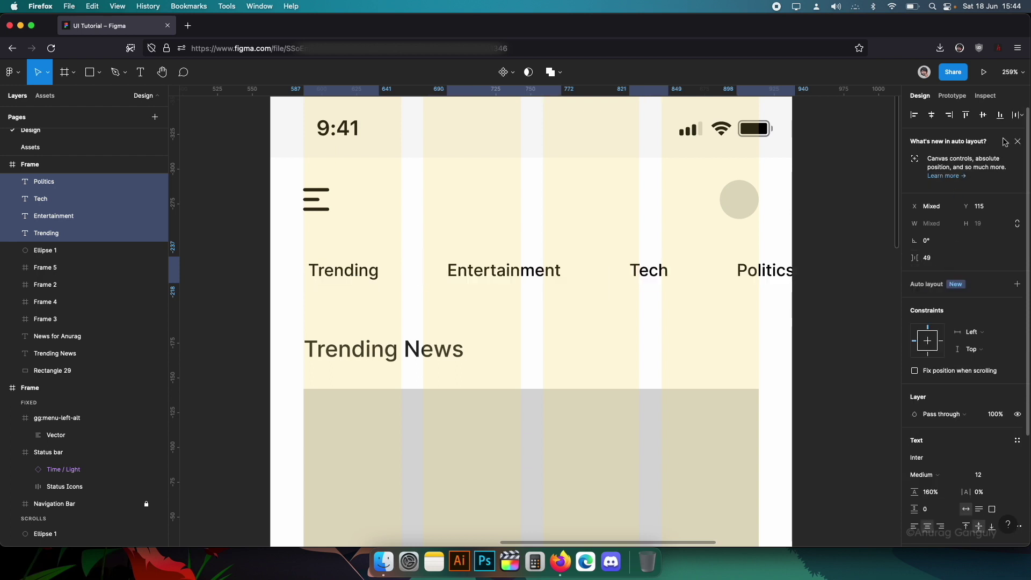
click(1013, 117)
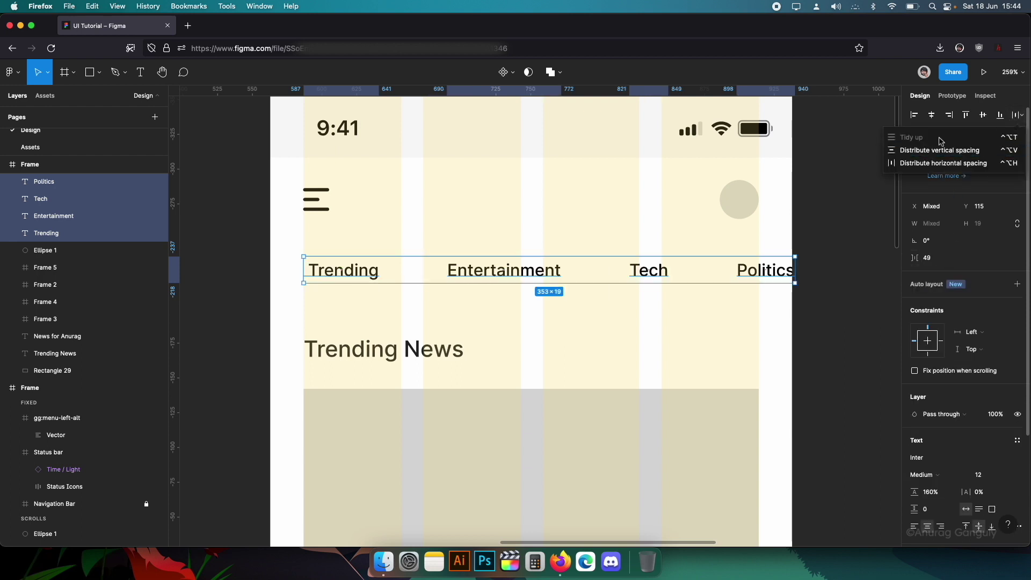
click(929, 258)
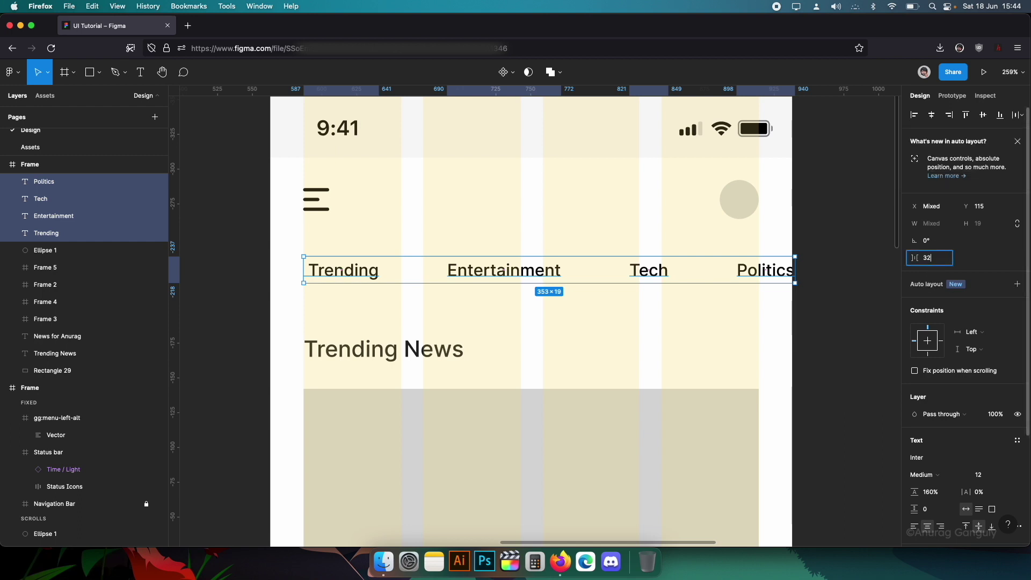
text(32)
key(Return)
click(947, 262)
click(600, 307)
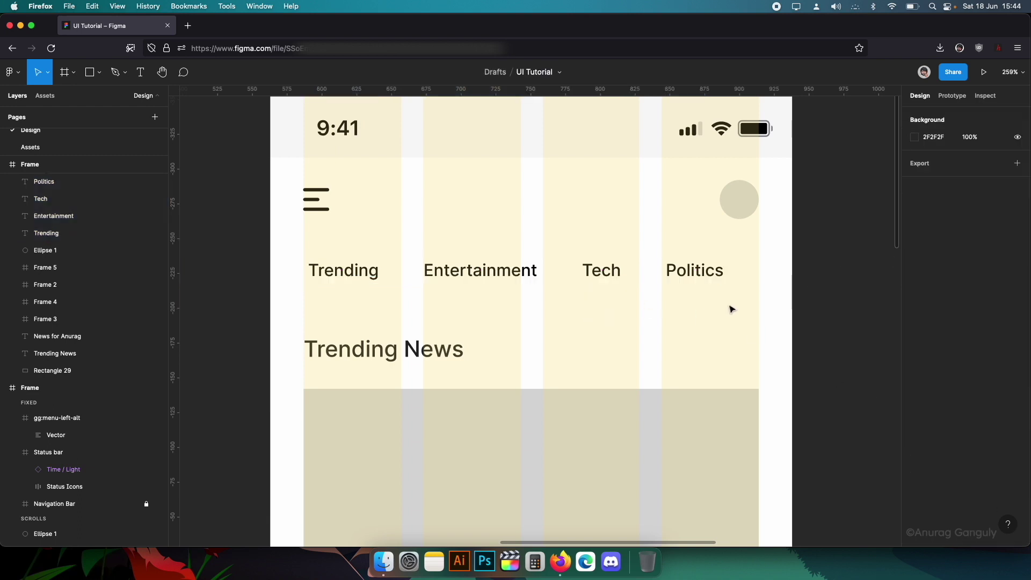
- Set the Trending label's font weight to Semi Bold
click(354, 269)
scroll(370, 326, down, 2)
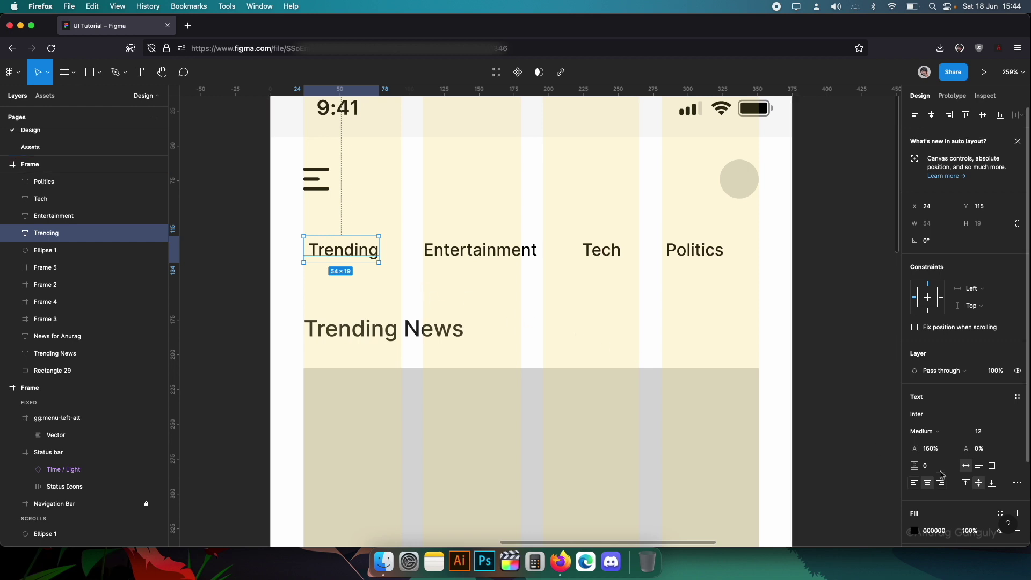
click(944, 438)
click(948, 442)
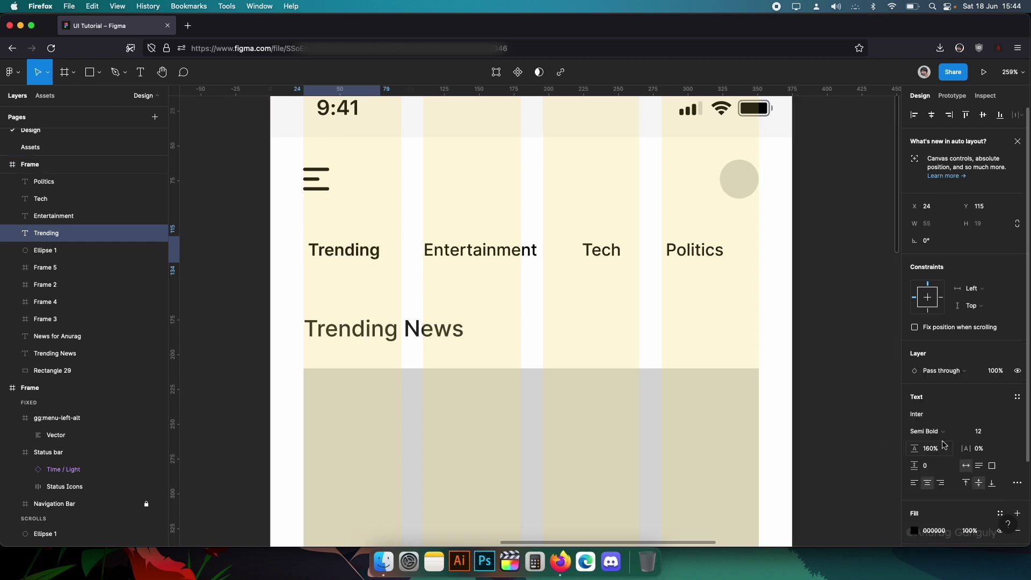
click(413, 274)
- Left-align the text of the four category labels and remove the leading space from the Trending label
click(376, 258)
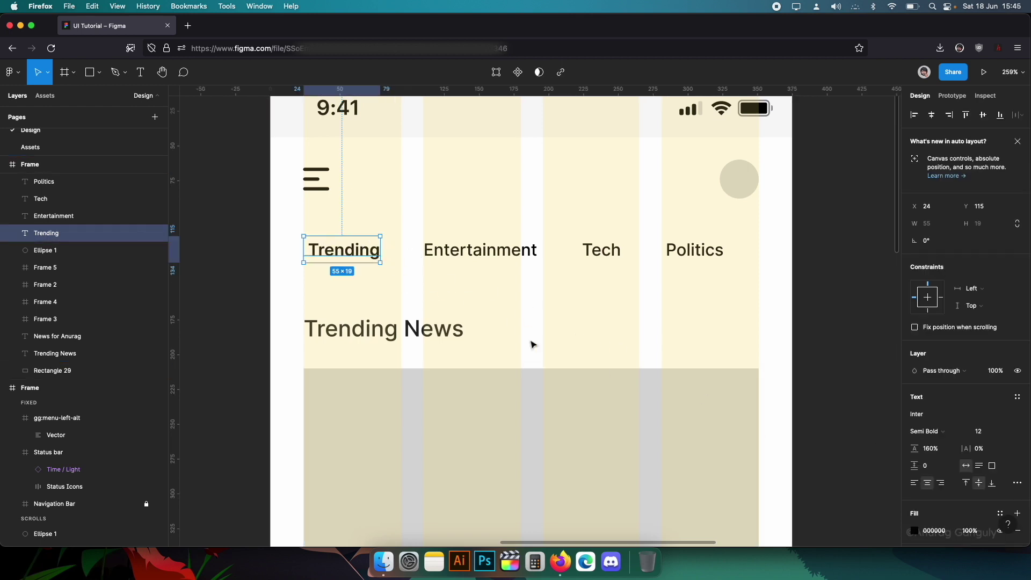
drag(790, 267, 333, 233)
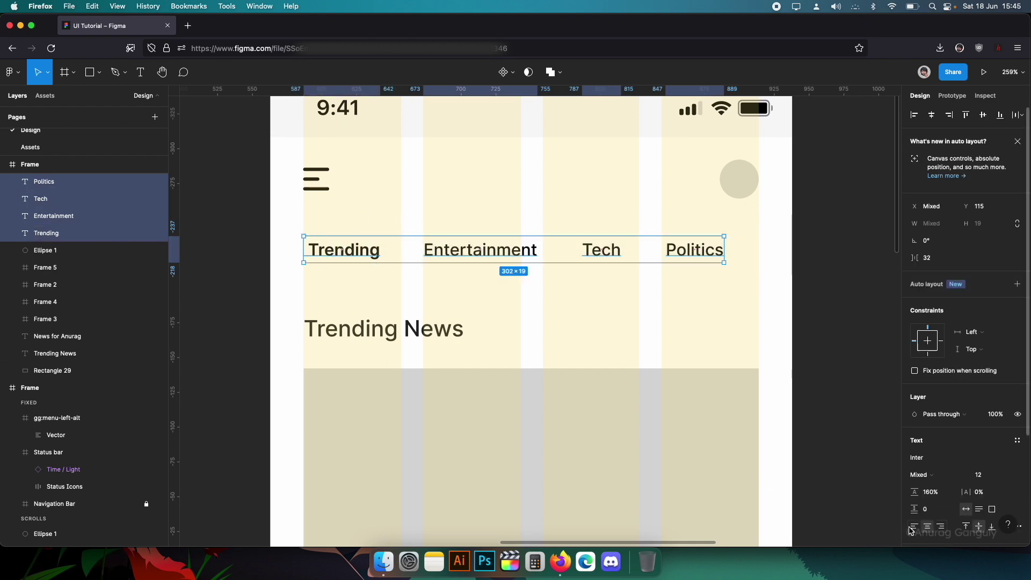
double_click(338, 249)
click(301, 251)
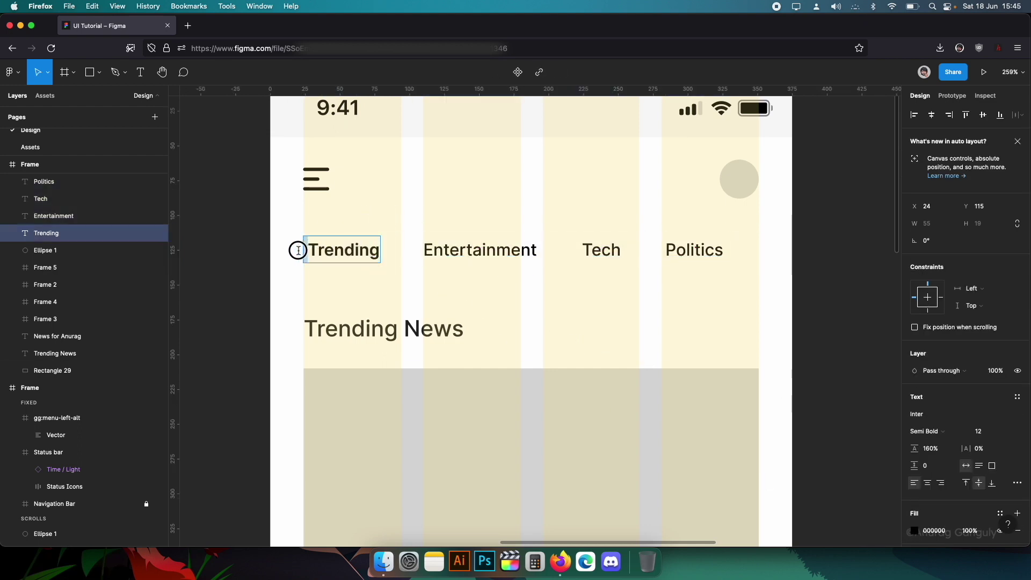
key(Escape)
key(Escape)
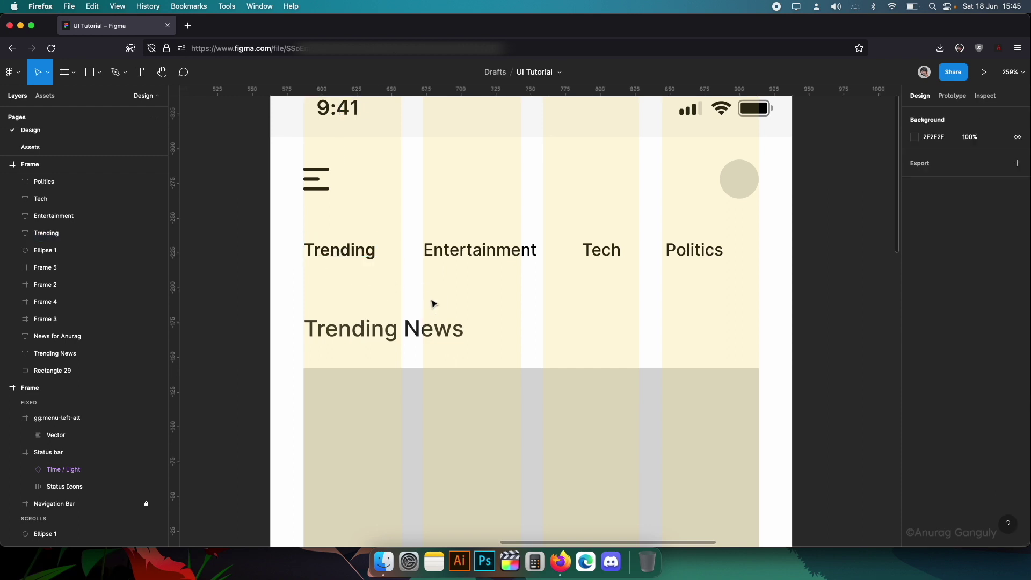
- Set the fill colour of the Entertainment, Tech and Politics labels to 4F4F4F
scroll(431, 274, down, 3)
drag(430, 274, 693, 253)
scroll(913, 419, down, 3)
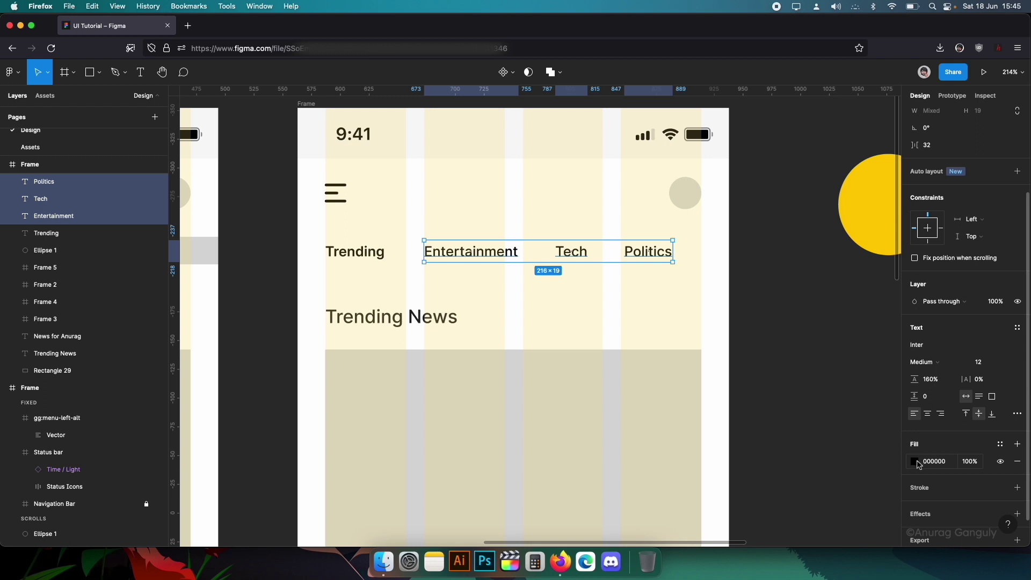
click(915, 462)
click(843, 454)
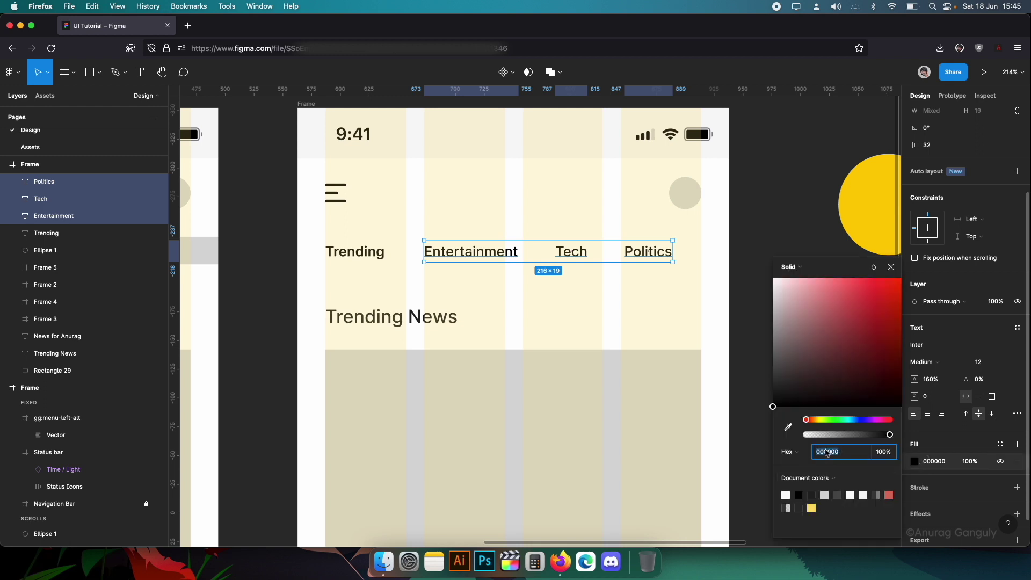
text(4f4f4f)
key(Return)
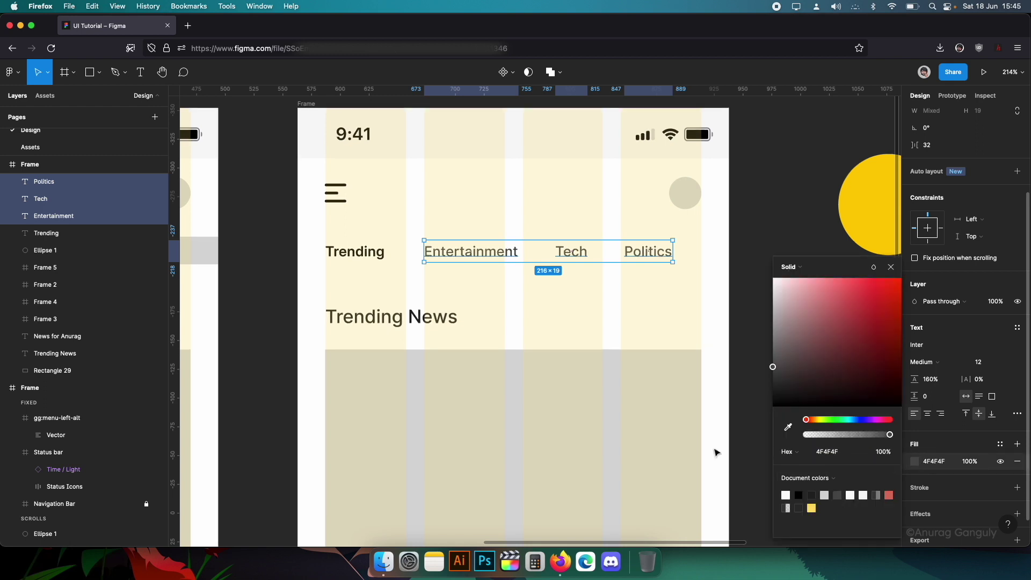
click(980, 372)
click(982, 364)
- Set the font weight of the Entertainment, Tech and Politics labels to Regular
click(521, 286)
drag(681, 287, 504, 253)
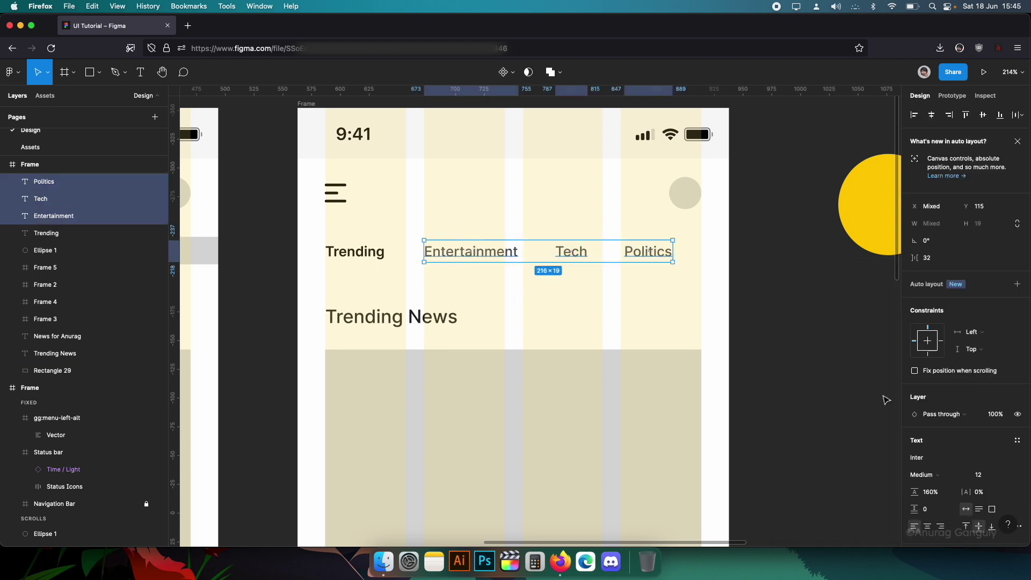
click(926, 482)
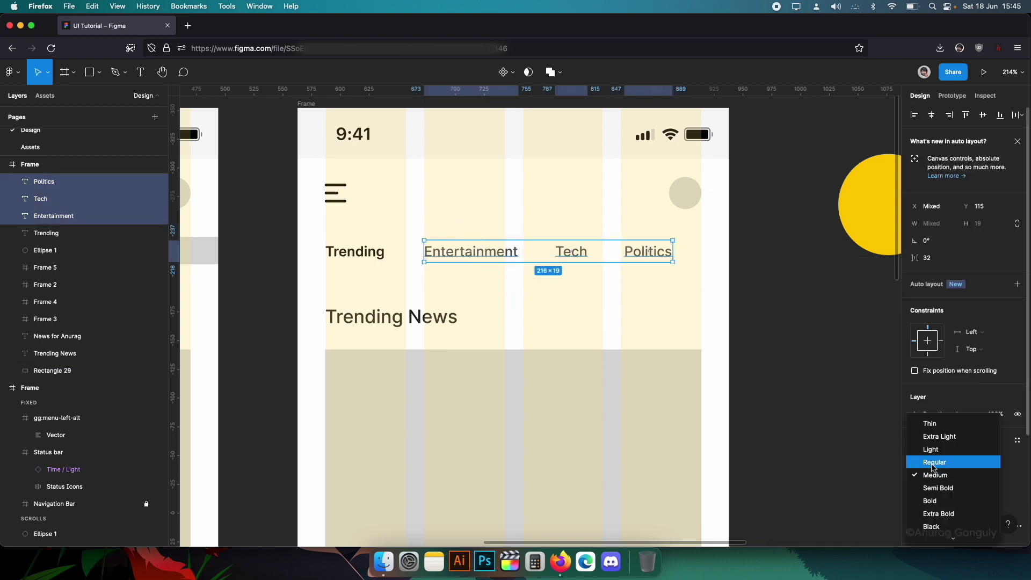
click(933, 462)
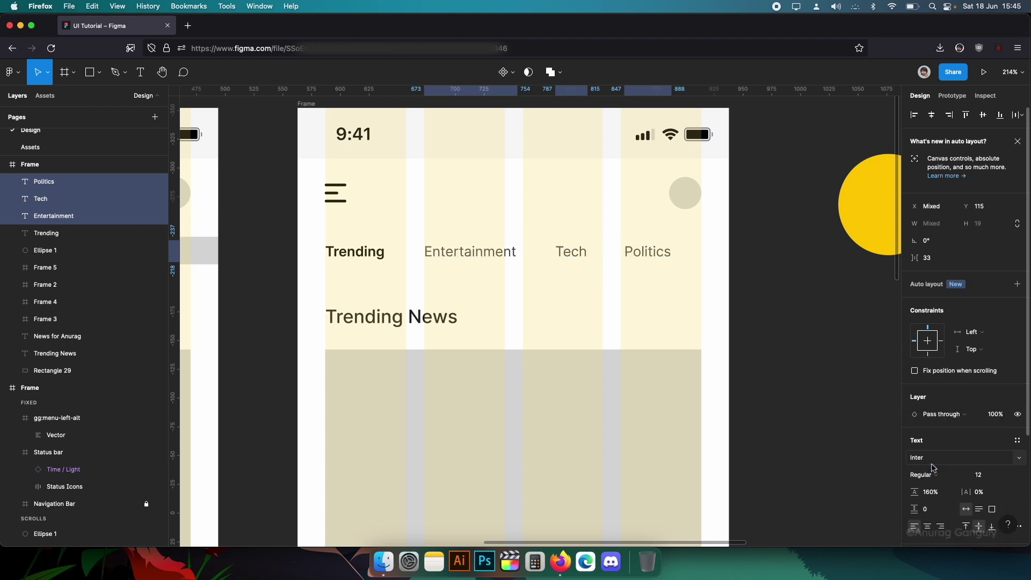
click(763, 306)
- Draw a horizontal line about 48 px long along the upper edge of the Trending label
scroll(680, 292, down, 5)
scroll(679, 287, right, 2)
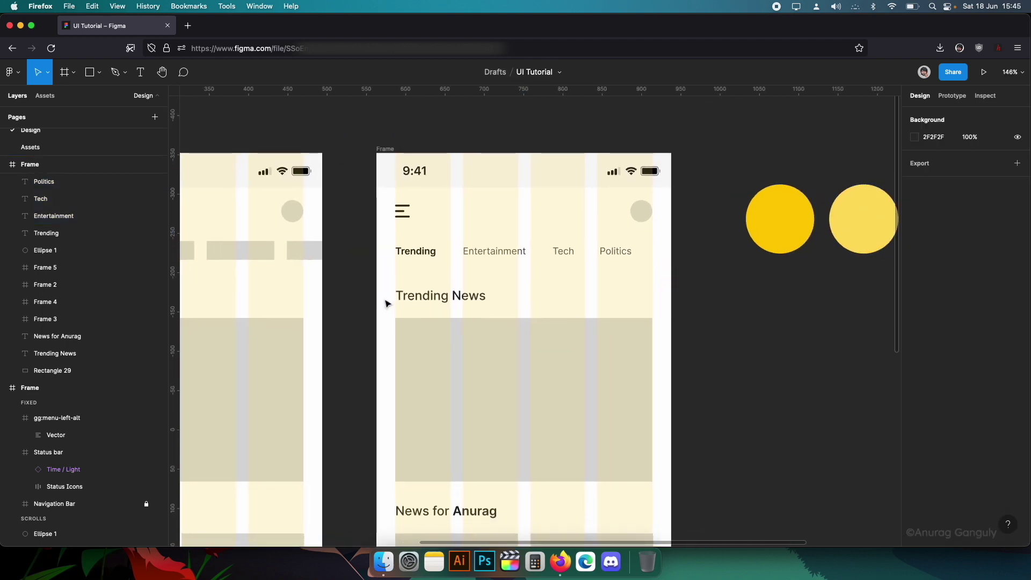
scroll(408, 260, up, 6)
scroll(420, 267, up, 1)
key(i)
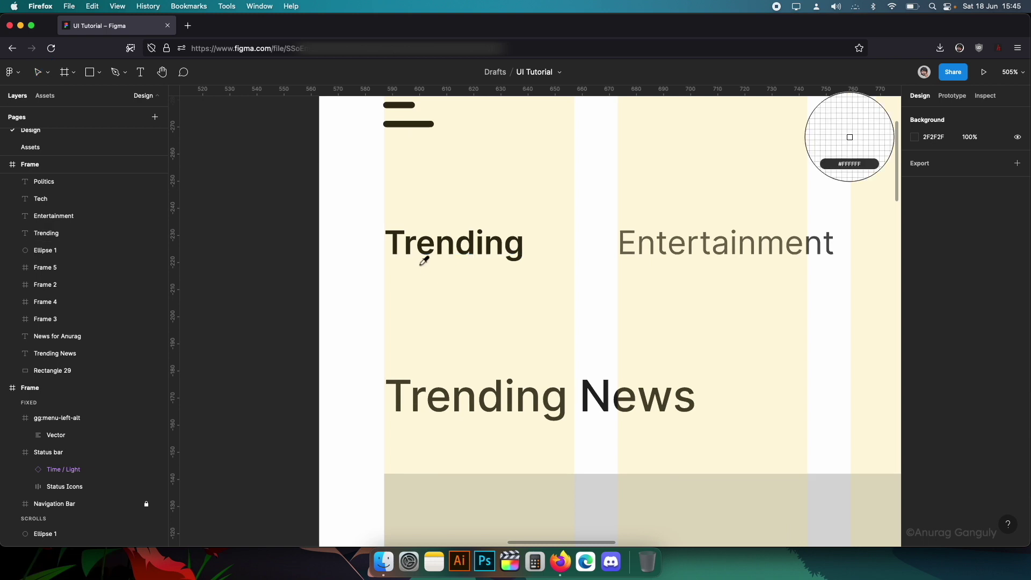
key(l)
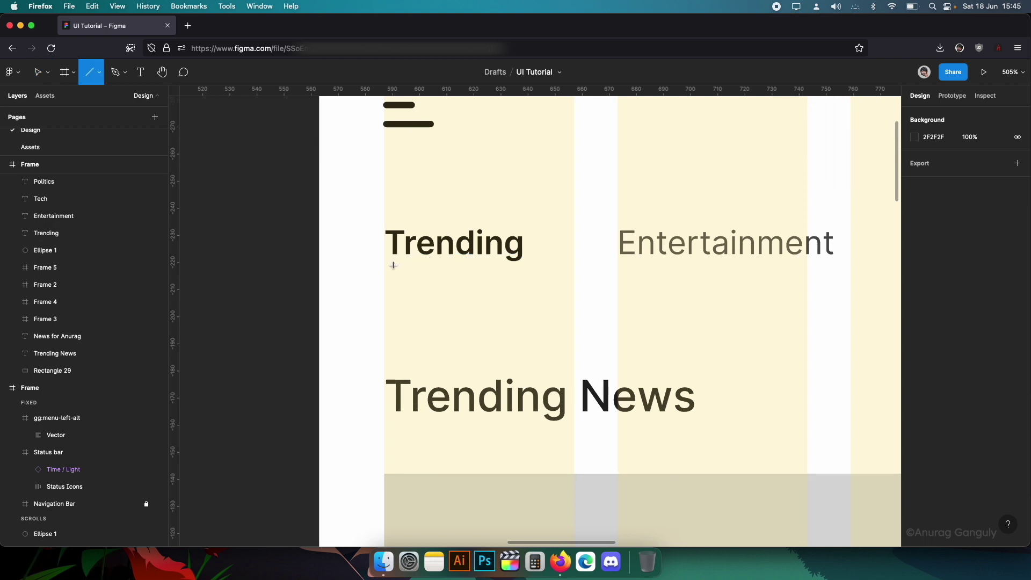
mouse_move(394, 266)
mouse_down()
mouse_move(525, 267)
mouse_move(489, 239)
mouse_move(486, 223)
mouse_up()
- Give the line round ends and a DB755B stroke of thickness 2, and colour the Trending label to match
click(974, 475)
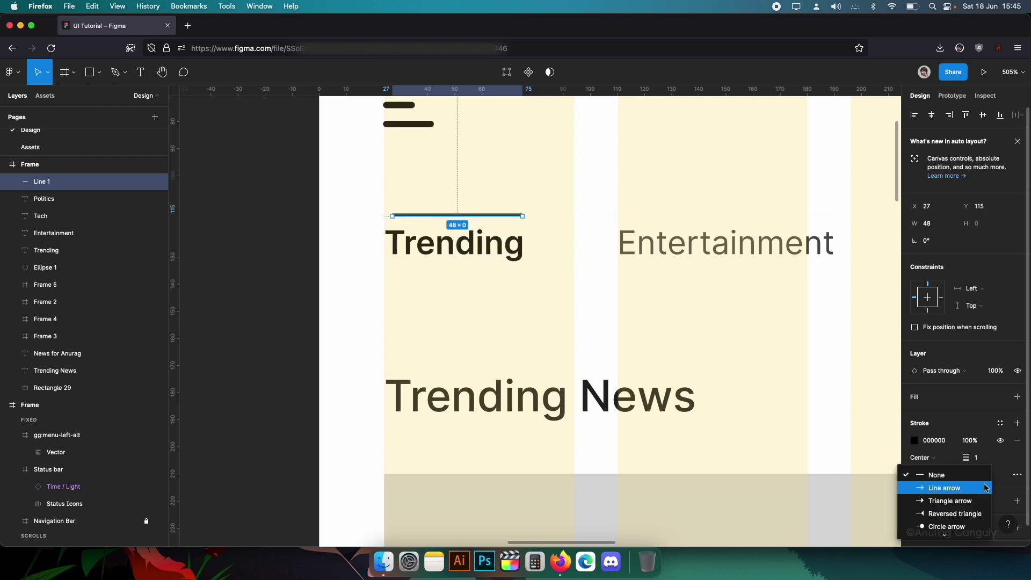
scroll(974, 508, down, 2)
click(964, 513)
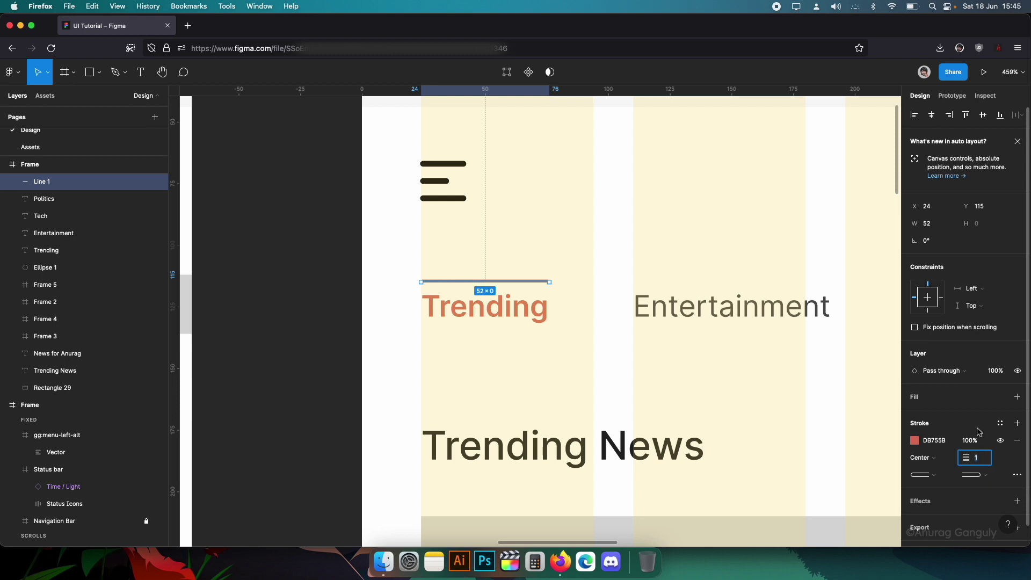
text(2)
key(Return)
- Move the line directly beneath the Trending label as an underline
click(622, 388)
scroll(579, 297, up, 3)
click(482, 277)
drag(483, 276, 645, 356)
- Recolour the Entertainment, Tech and Politics labels with the Trending label's red, DB755B
scroll(536, 370, down, 10)
scroll(550, 391, right, 3)
scroll(679, 392, down, 4)
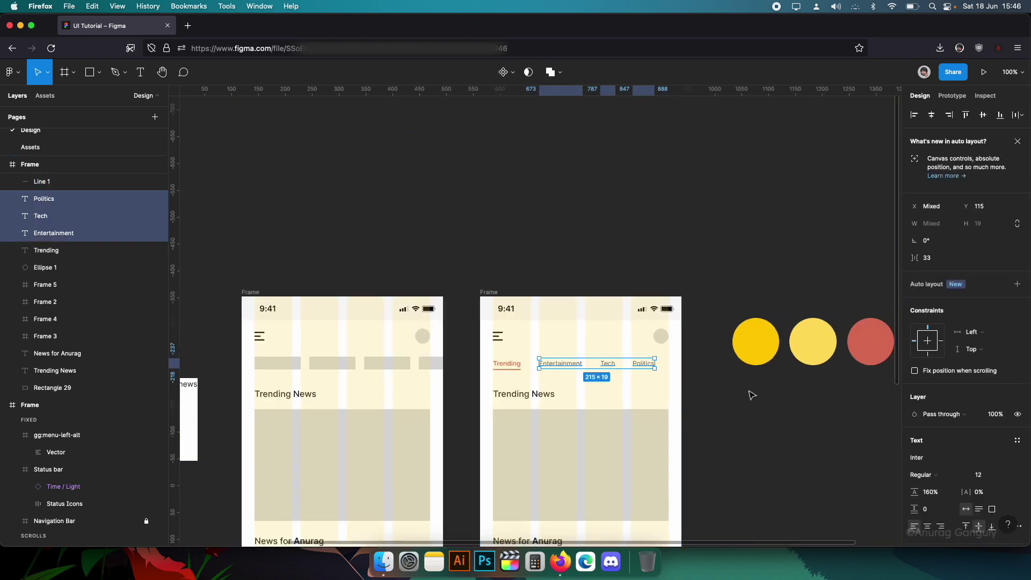
click(623, 385)
scroll(589, 380, up, 4)
drag(550, 375, 747, 348)
scroll(1018, 457, down, 1)
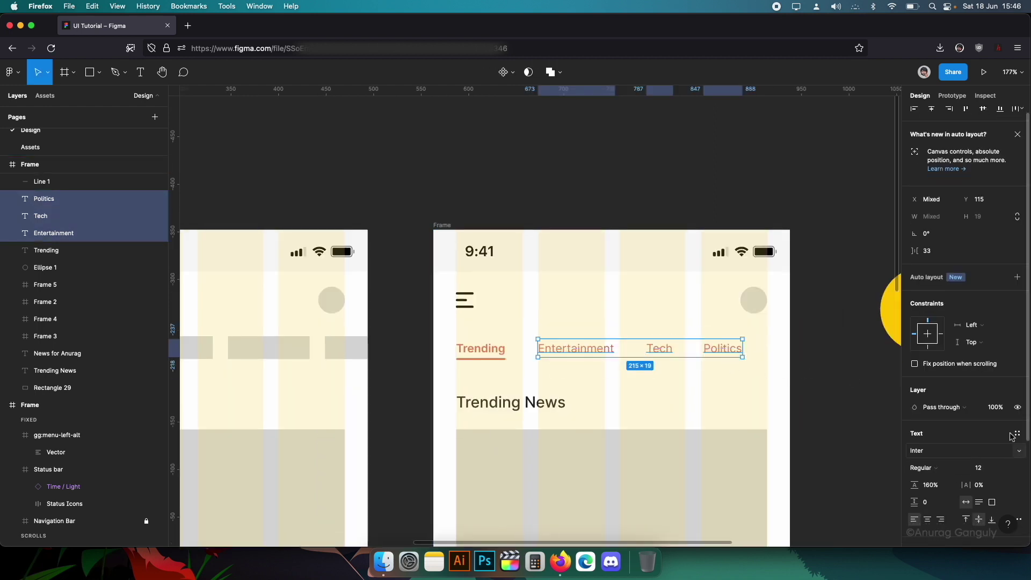
- Set the layer opacity of the Entertainment, Tech and Politics labels to 60%
click(999, 400)
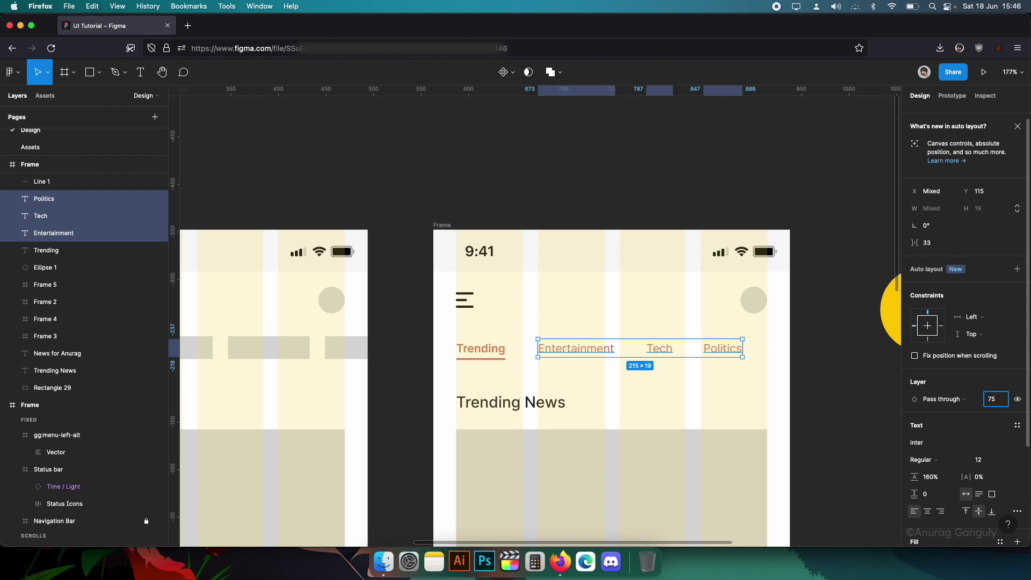
key(Return)
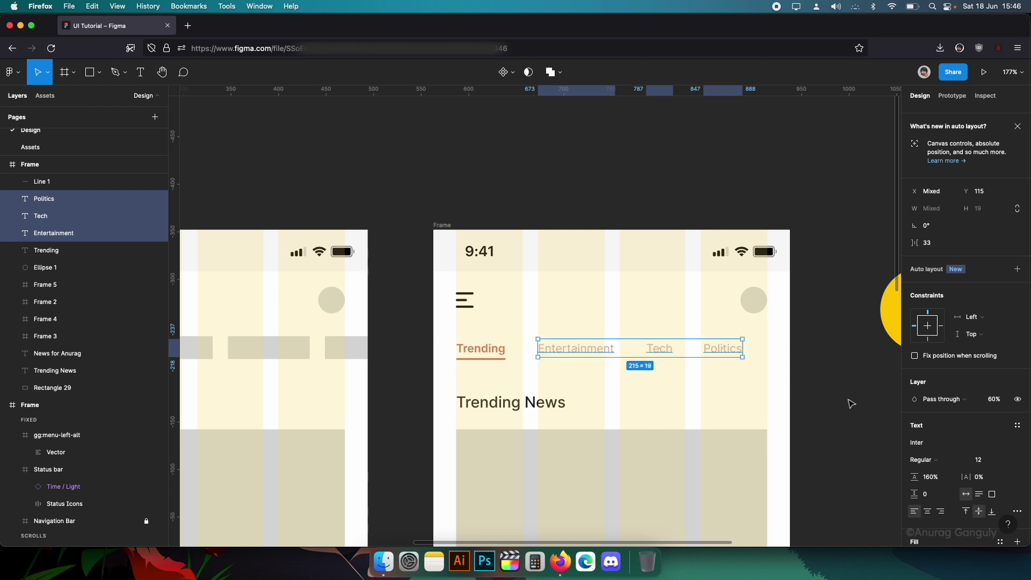
click(824, 393)
scroll(778, 364, down, 3)
scroll(723, 342, down, 5)
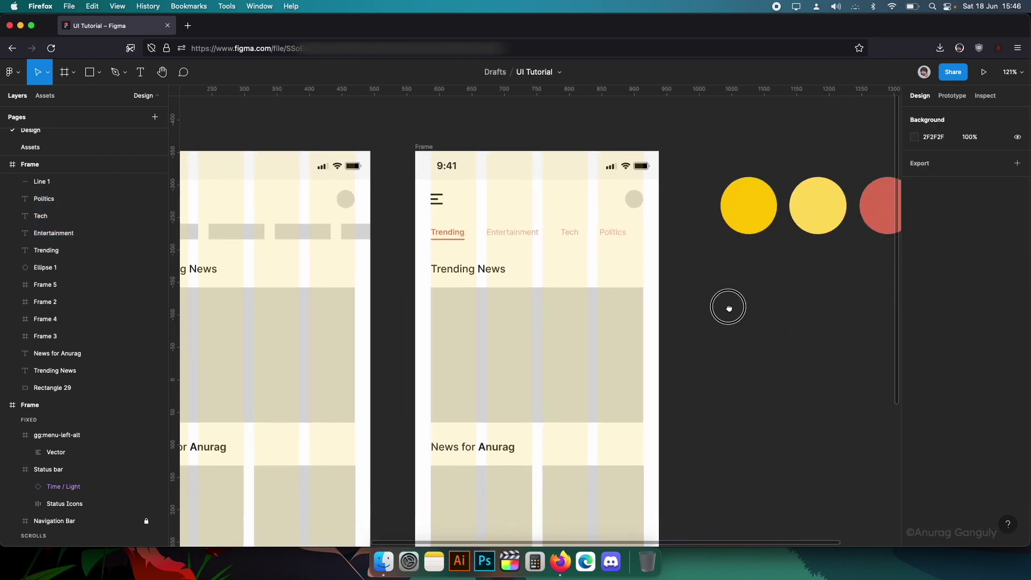
- Set the horizontal spacing between the Entertainment, Tech and Politics labels to 32
click(588, 220)
click(586, 235)
scroll(493, 217, up, 5)
click(493, 217)
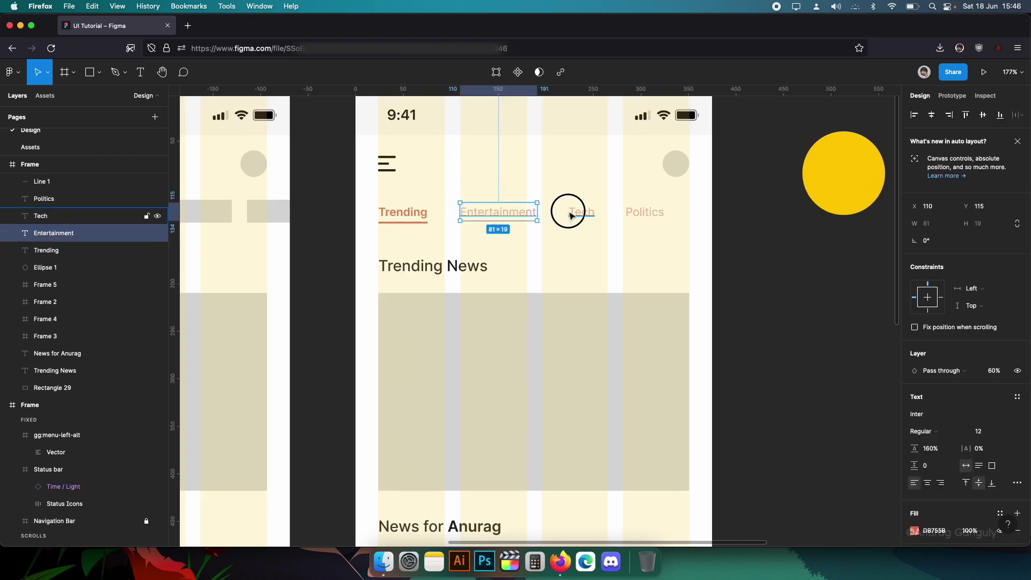
shift+click(577, 214)
shift+click(638, 212)
click(930, 260)
text(32)
key(Return)
click(515, 245)
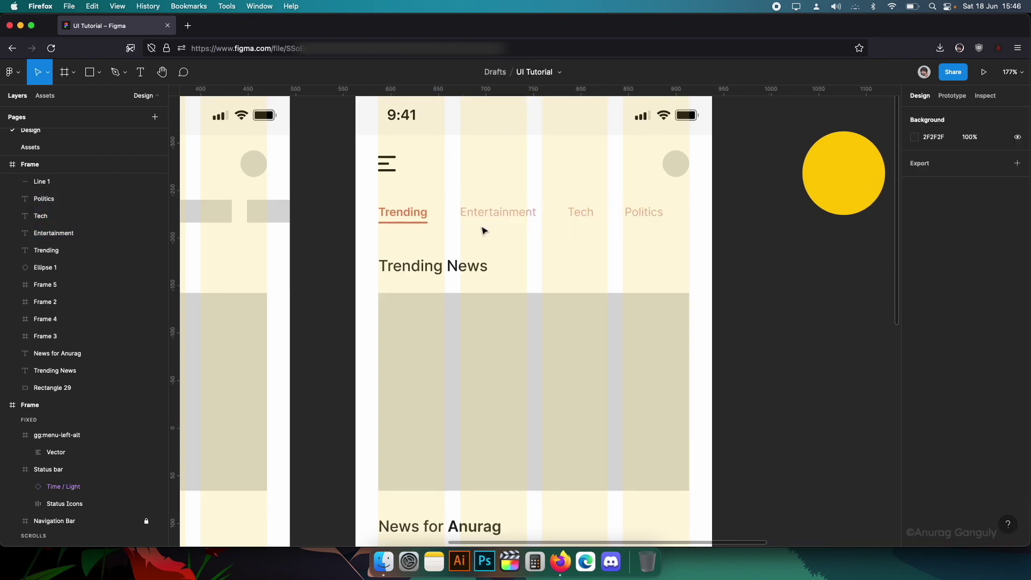
- Even out the horizontal spacing across all four category labels, from Trending to Politics
click(424, 214)
shift+click(495, 218)
shift+click(584, 218)
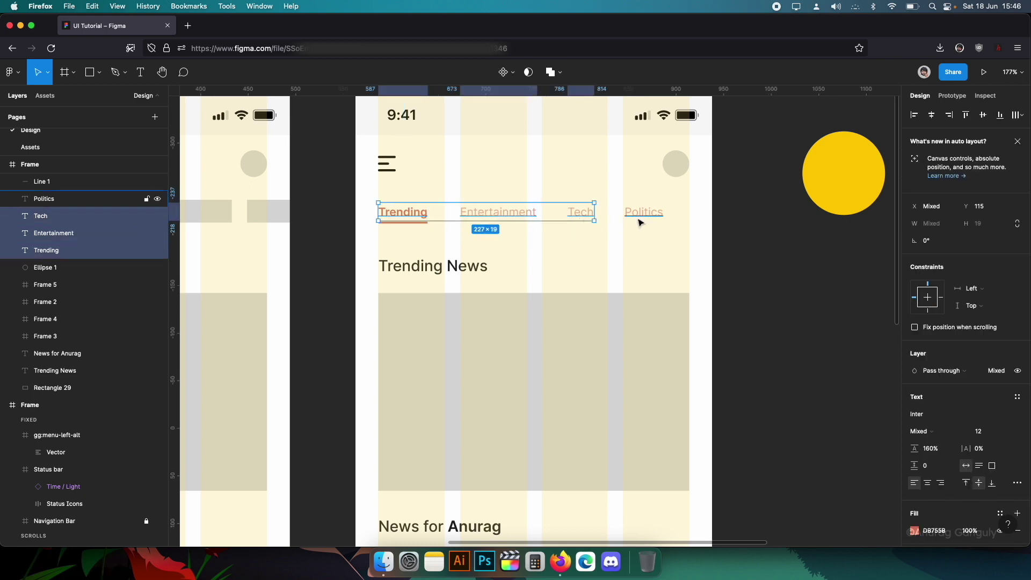
shift+click(643, 215)
click(1020, 115)
click(1004, 140)
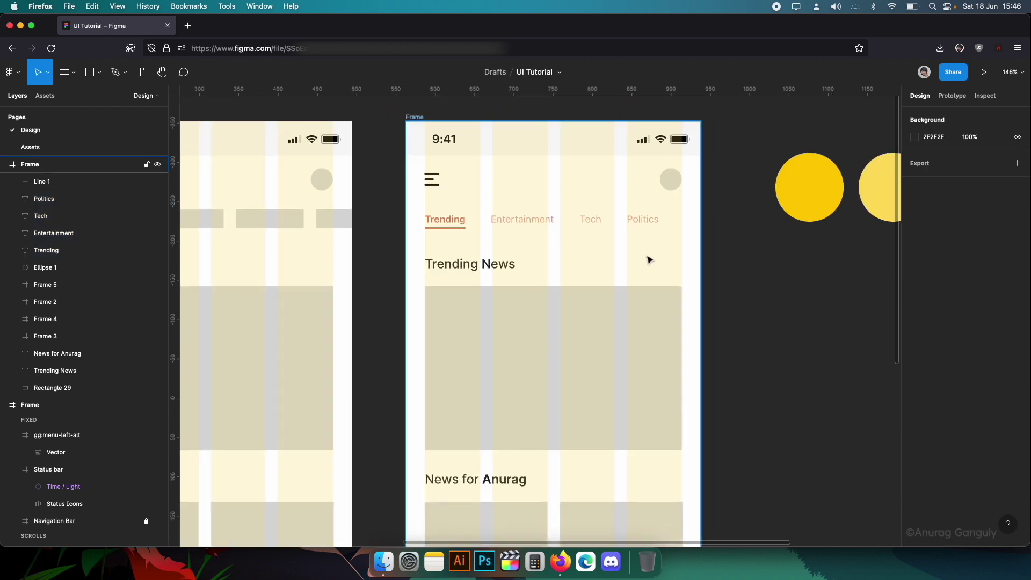
- Paste the DP portrait artwork and place it on the empty canvas beside the colour swatches
scroll(596, 182, down, 3)
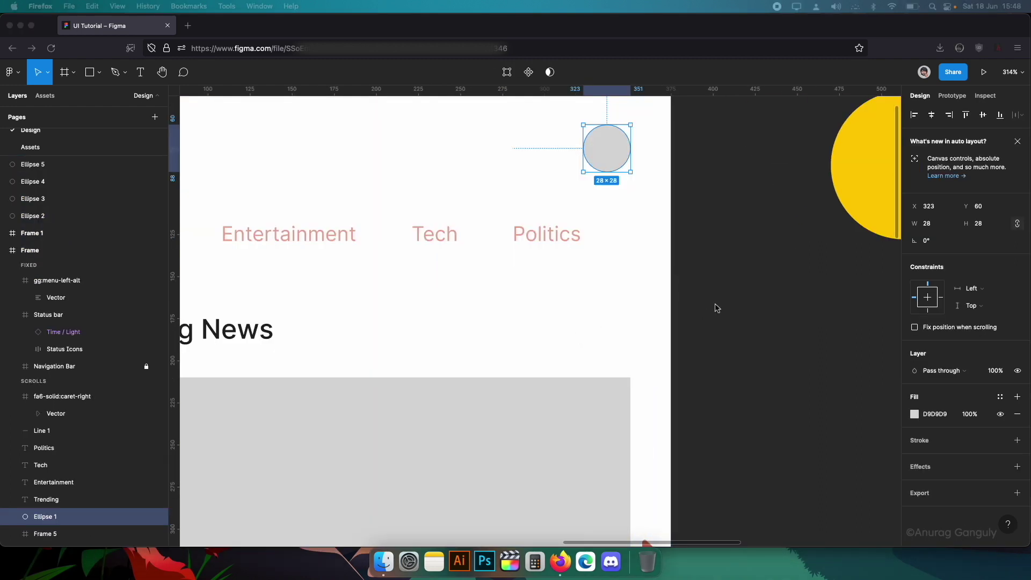
key(super+v)
drag(559, 323, 871, 292)
scroll(713, 197, right, 4)
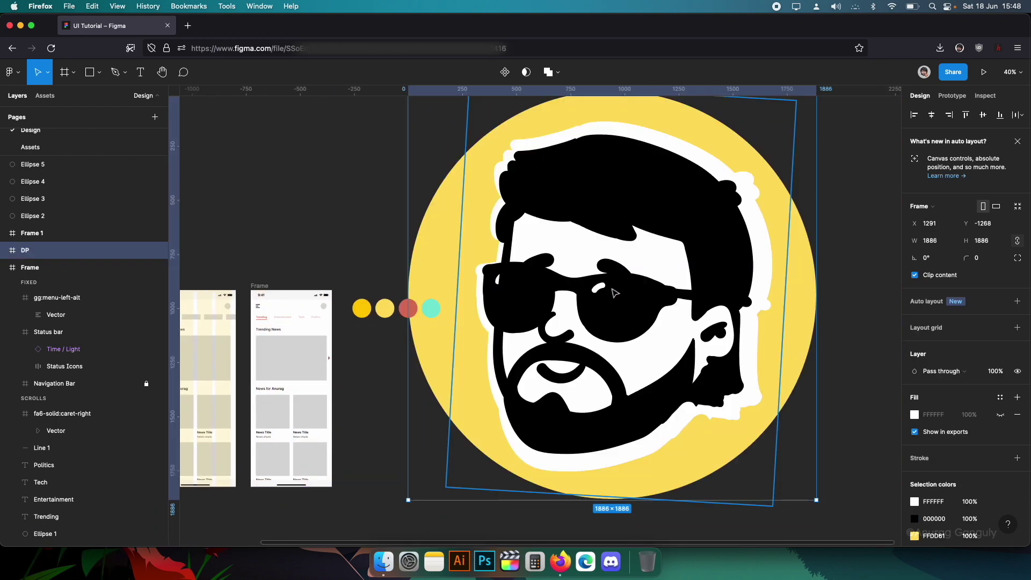
- Scale the whole DP portrait frame down proportionally to 28 × 28
click(471, 212)
scroll(471, 213, down, 5)
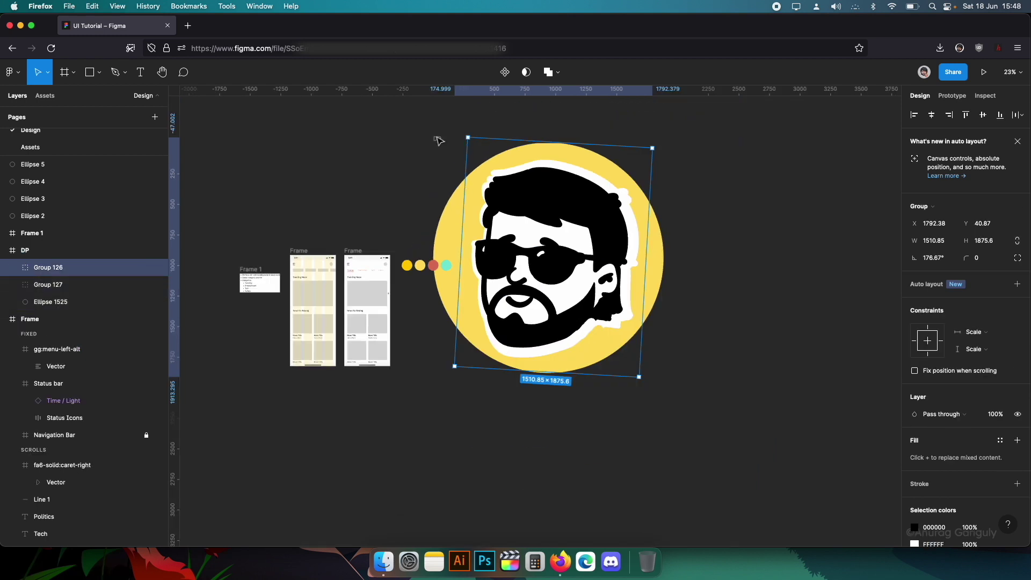
click(438, 139)
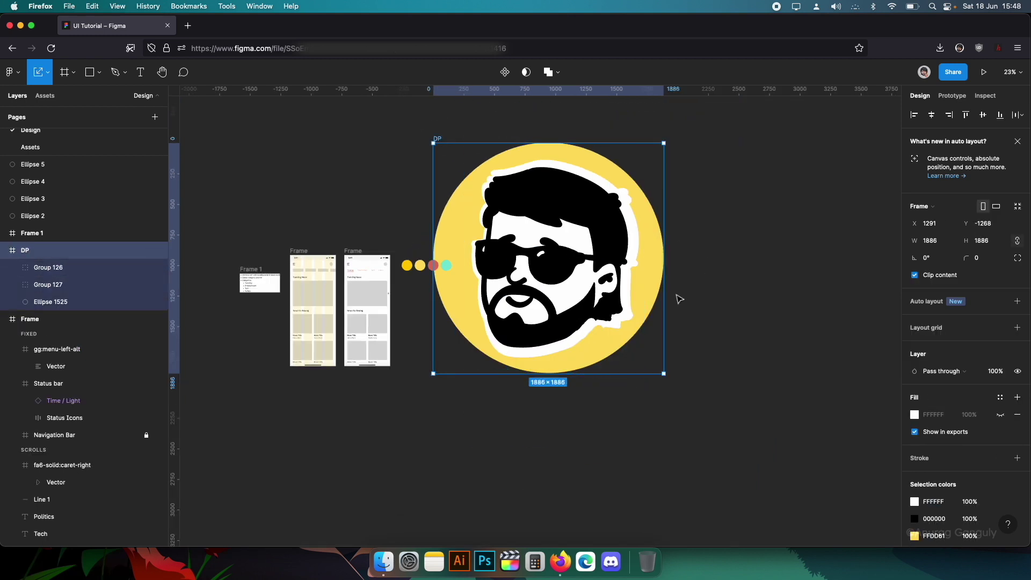
click(656, 280)
click(438, 133)
click(438, 137)
drag(664, 373, 557, 280)
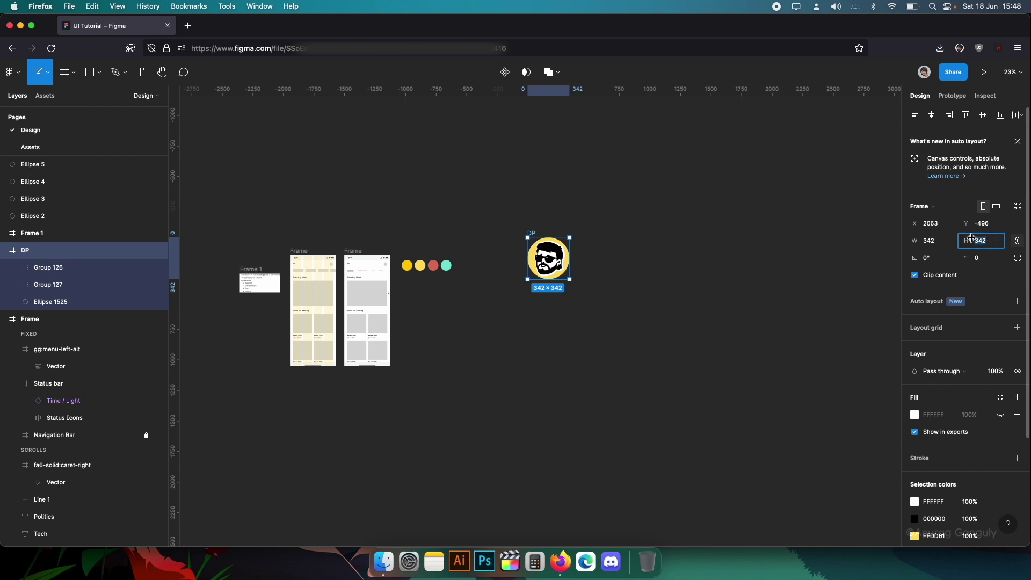
text(28)
key(Tab)
- Place the DP portrait over the grey avatar circle in the detailed frame's header, at X 323, Y 60
scroll(491, 217, up, 5)
drag(460, 228, 714, 129)
drag(510, 235, 782, 220)
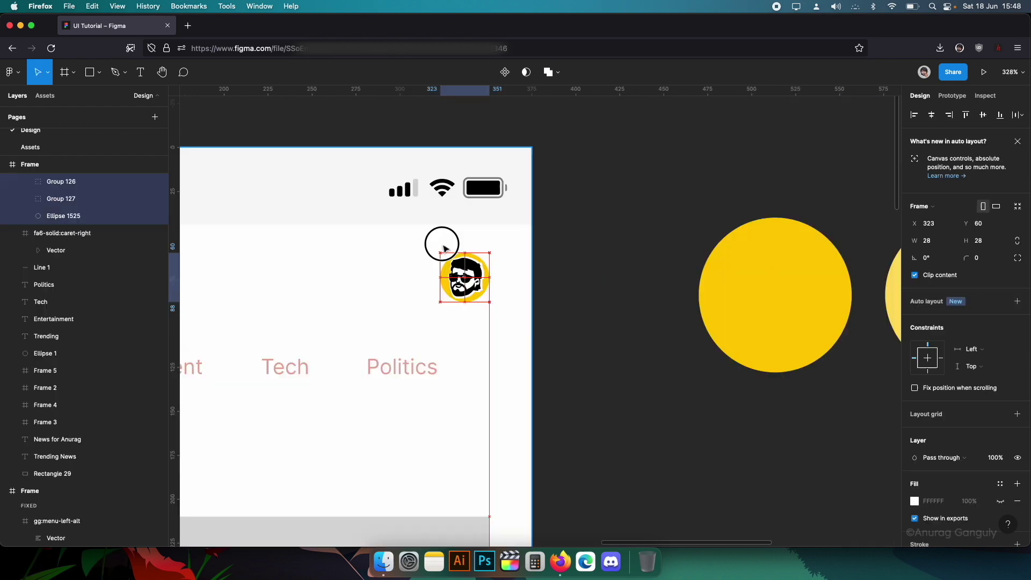
click(559, 293)
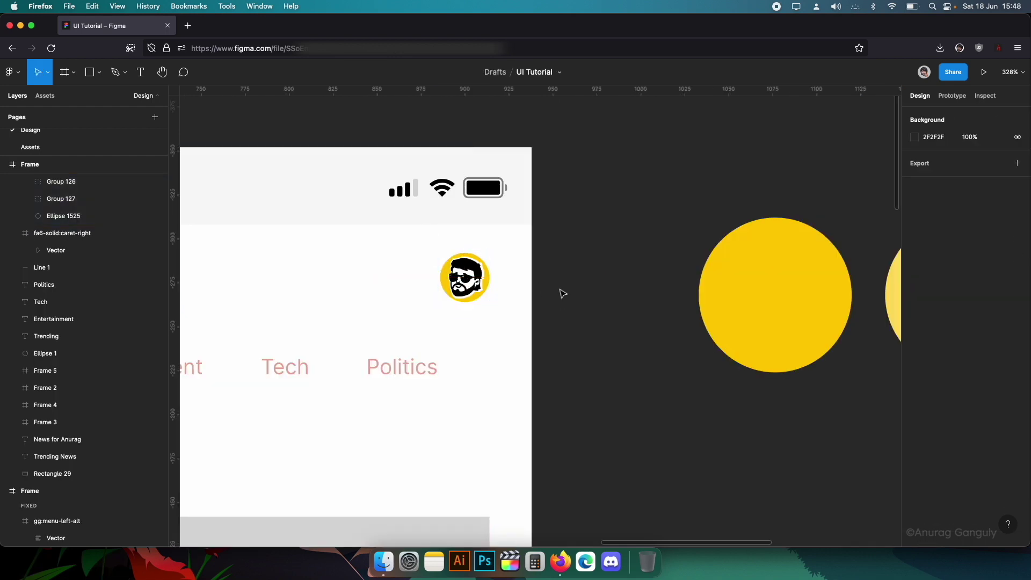
- Duplicate the Trending News heading onto the lower part of the large grey card, at X 24, Y 350
scroll(559, 292, down, 5)
scroll(600, 334, down, 8)
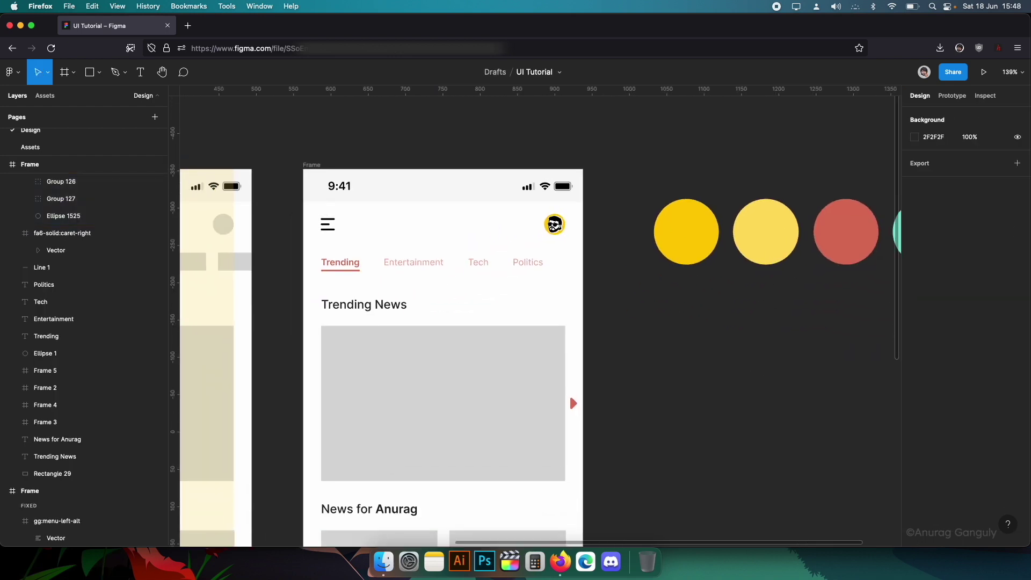
scroll(753, 364, down, 2)
scroll(663, 385, down, 5)
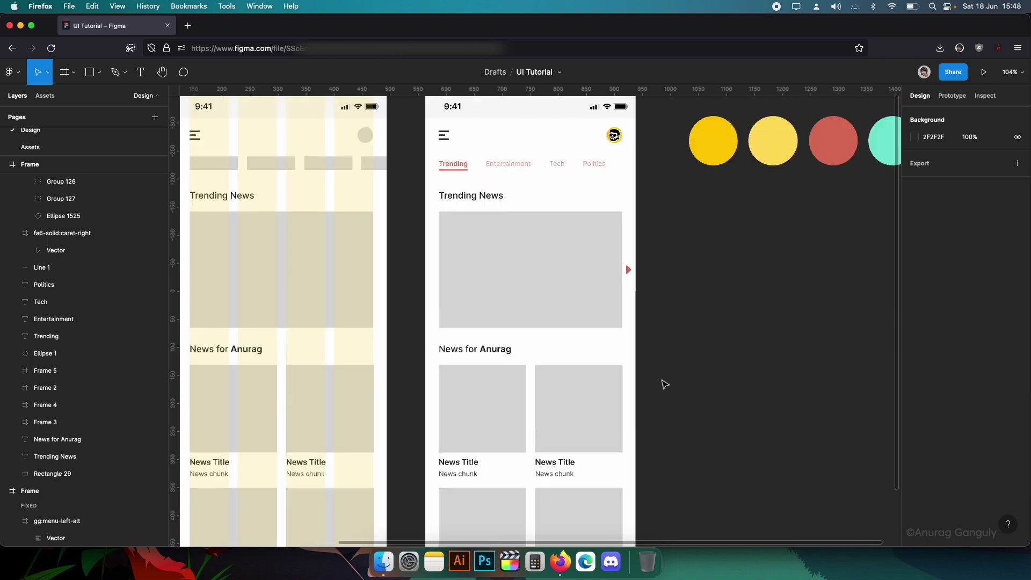
scroll(667, 313, up, 5)
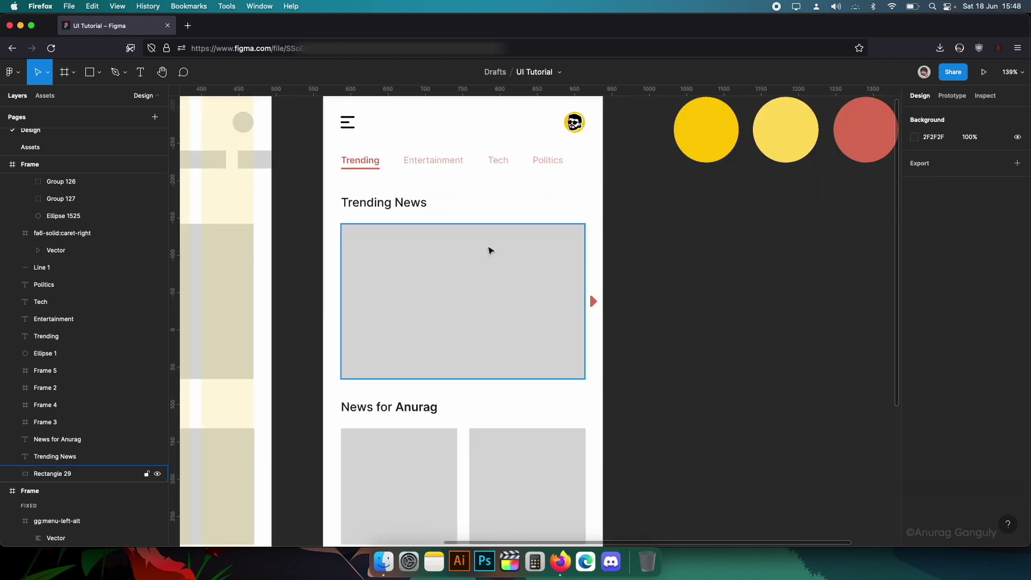
click(412, 253)
click(444, 189)
drag(486, 221, 592, 201)
click(523, 186)
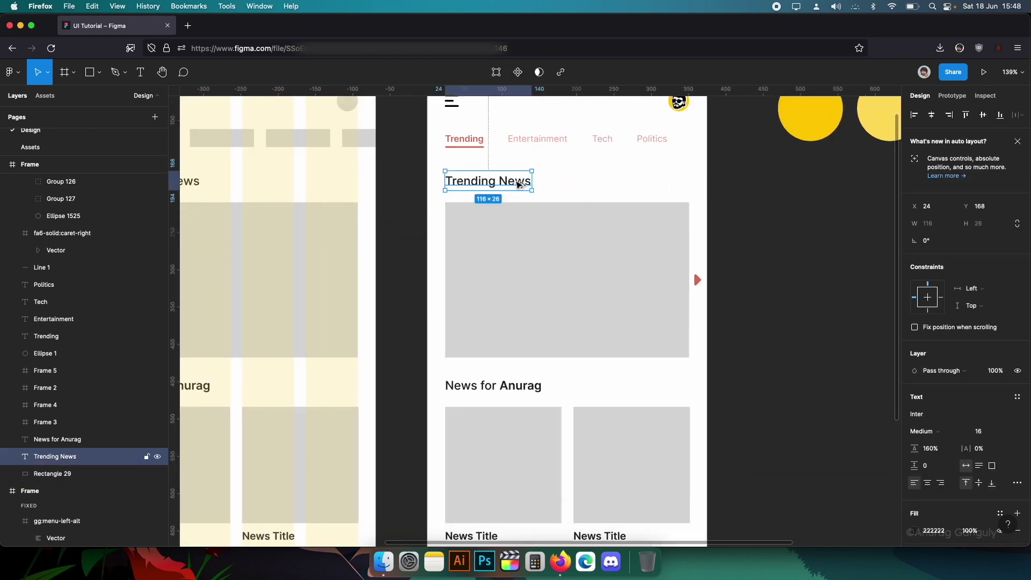
drag(517, 183, 517, 319)
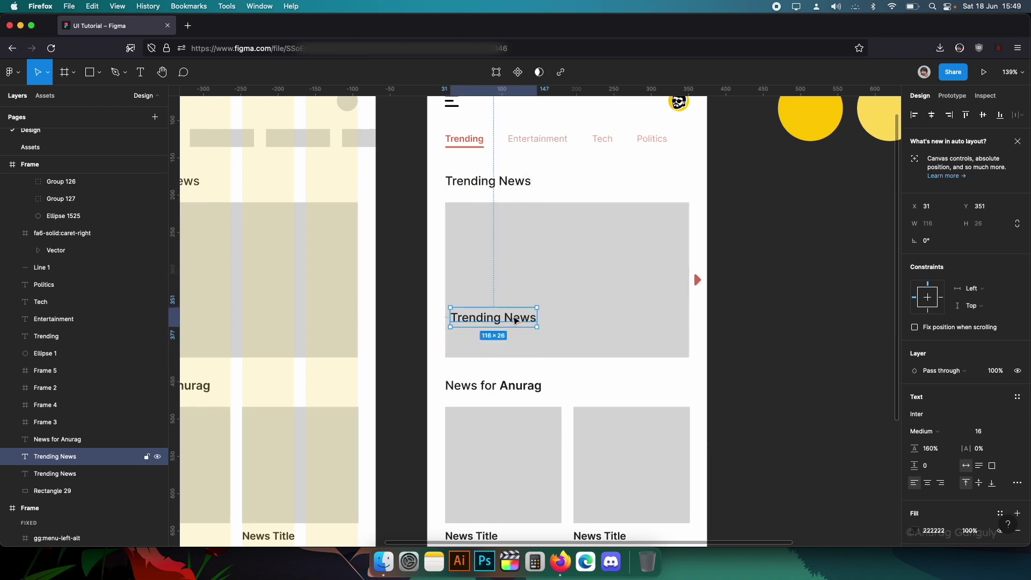
key(super+z)
click(553, 369)
drag(534, 353, 511, 325)
- Replace the duplicated heading's text with "8 films that made Nolan cry"
double_click(455, 288)
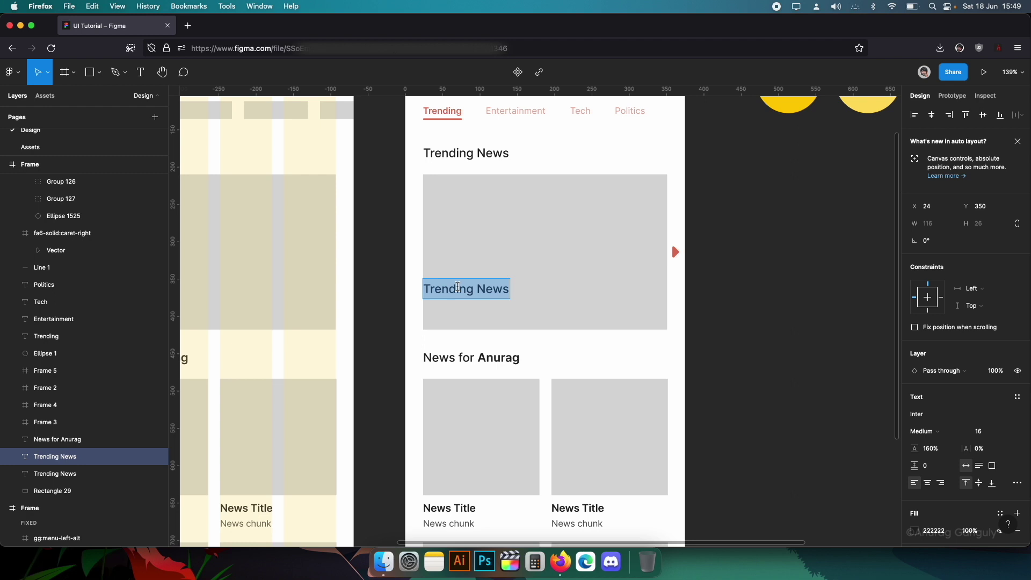
text(8 films that made )
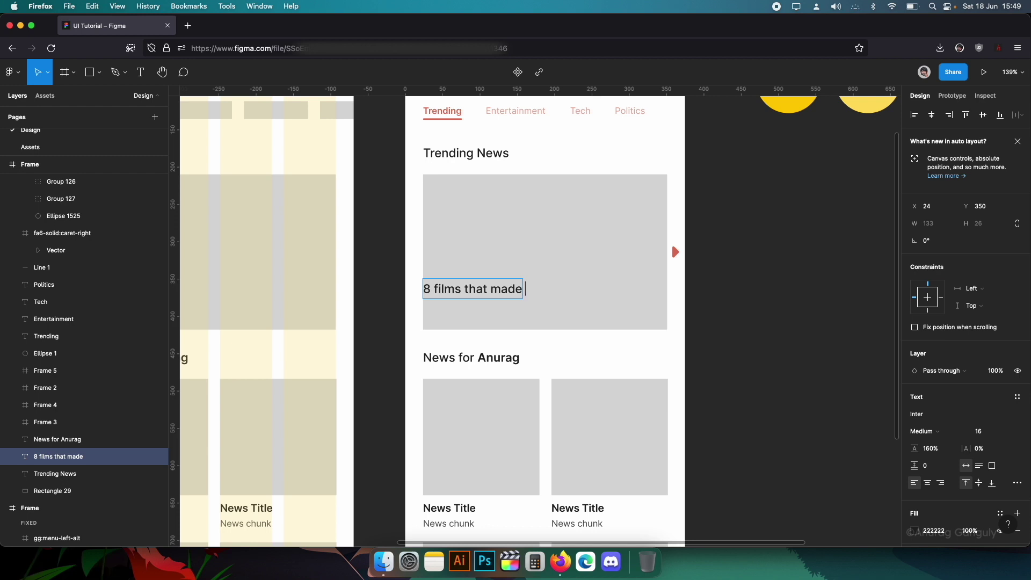
text(Nolan cry)
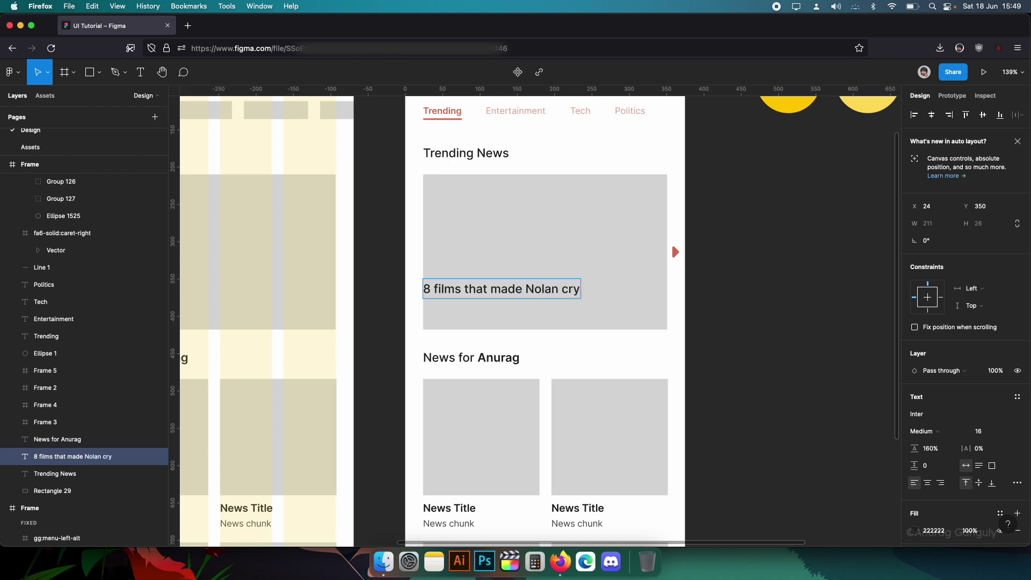
key(Escape)
- Move the card title inward and down to X 40, Y 367, leaving a 16 px inset from the card's left edge
click(530, 290)
drag(531, 290, 541, 304)
scroll(456, 287, up, 5)
key(alt)
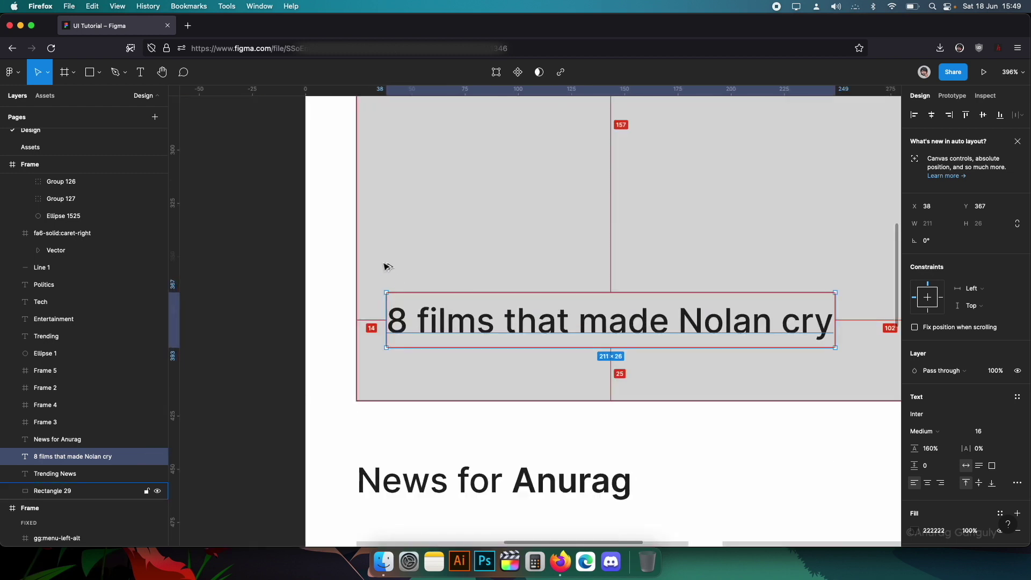
key(Right)
key(Right)
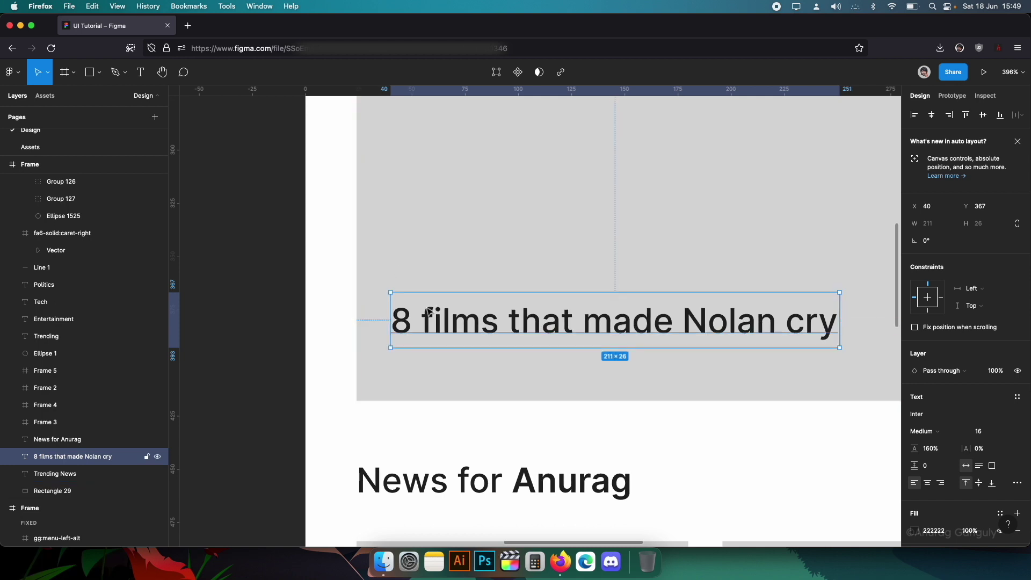
- Duplicate the card title directly below itself at X 40, Y 384 and set the copy's font size to 10
drag(428, 316, 433, 364)
click(980, 432)
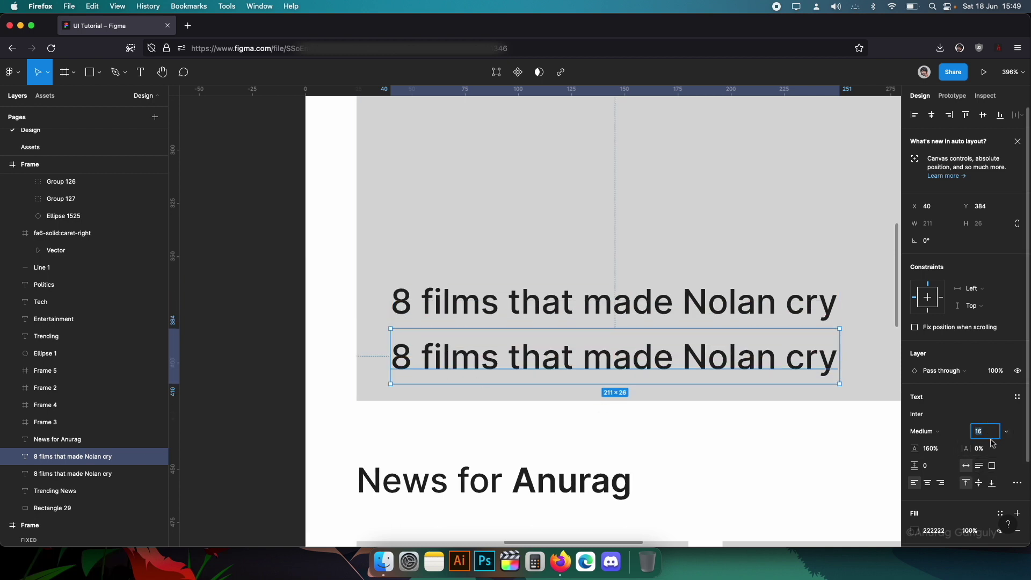
text(10)
key(Return)
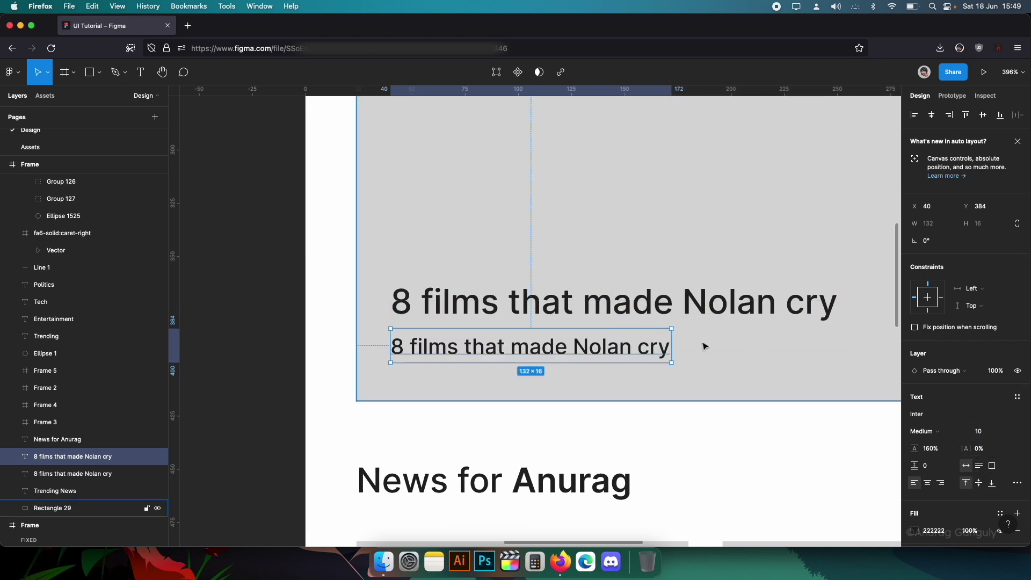
- Rewrite the smaller text as "Chris Nolan watched some epic films that you must watch as well during....", with a line break after "must"
double_click(596, 350)
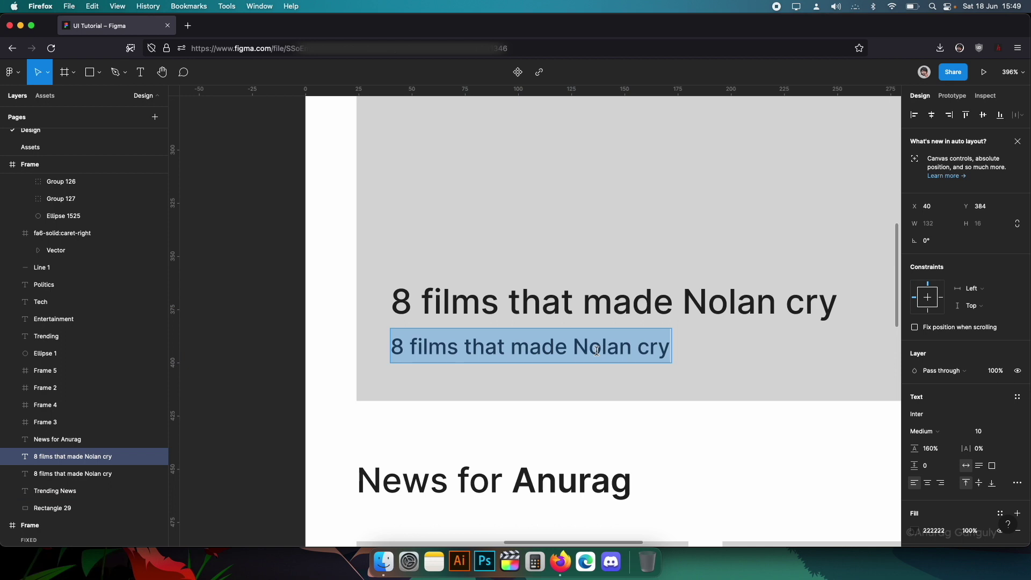
text(Chris Nolan)
key(BackSpace)
key(BackSpace)
text(Nolan watched)
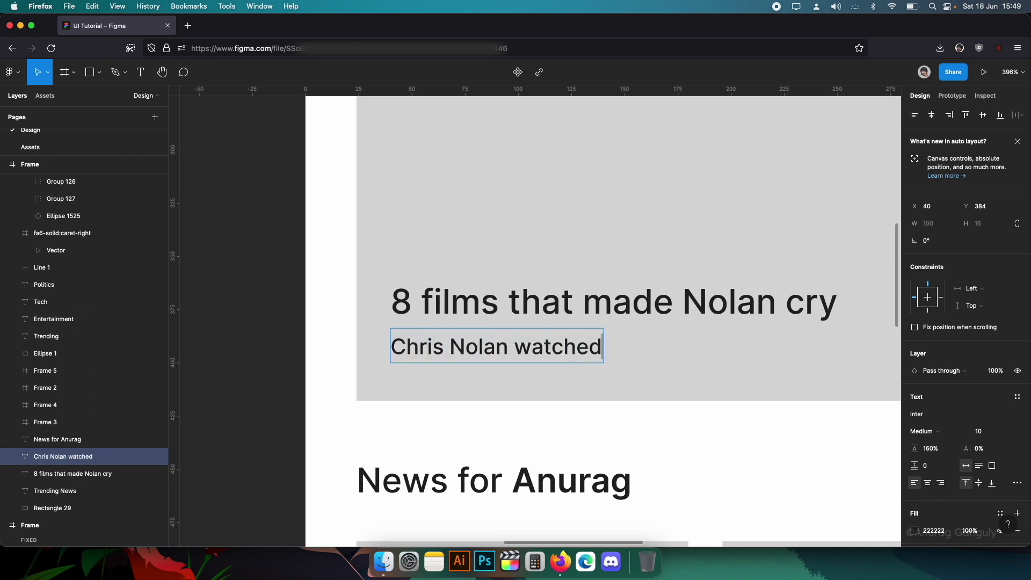
text(some epic fil)
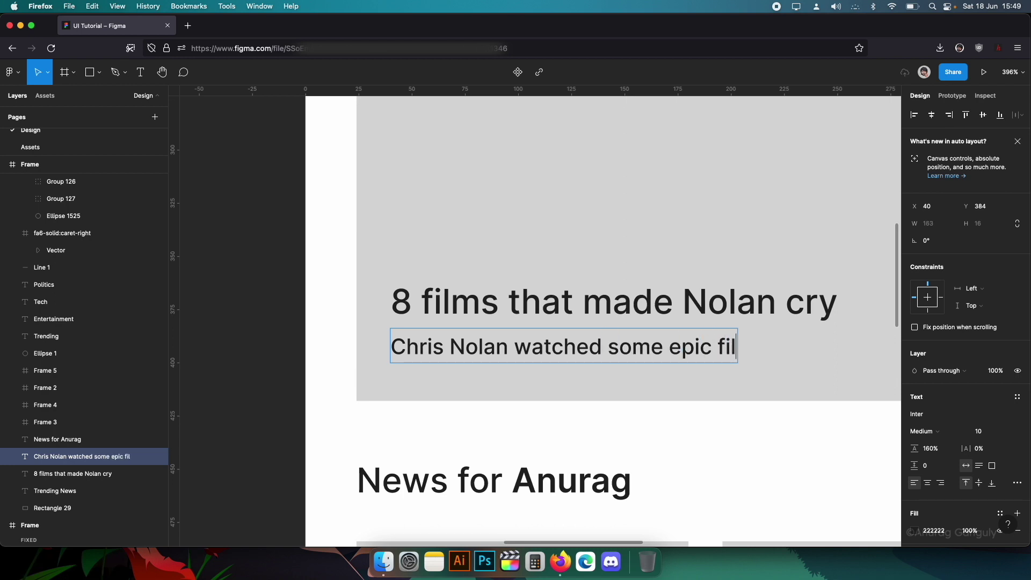
text(ms that you mus)
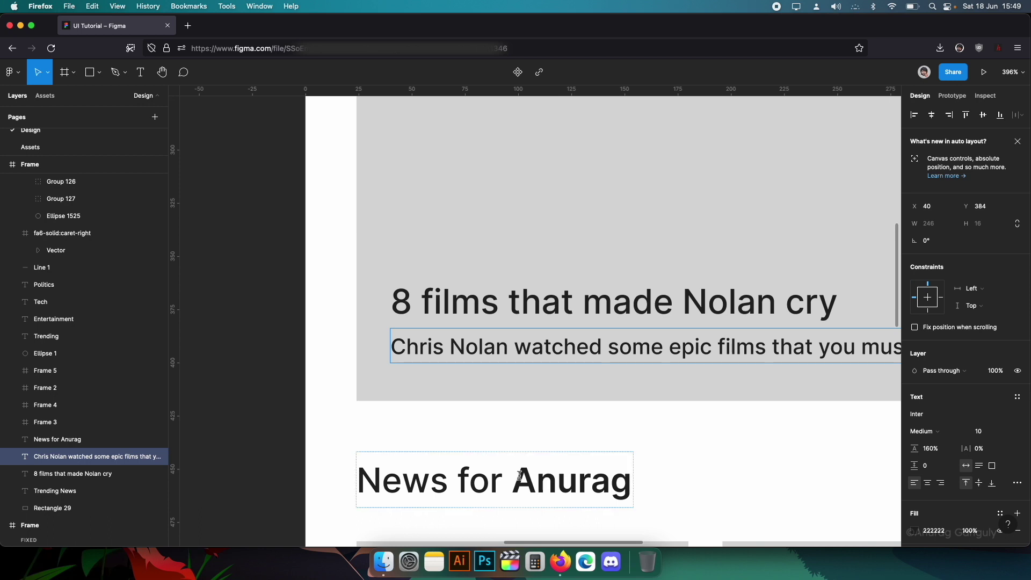
key(Escape)
scroll(627, 414, down, 3)
key(Return)
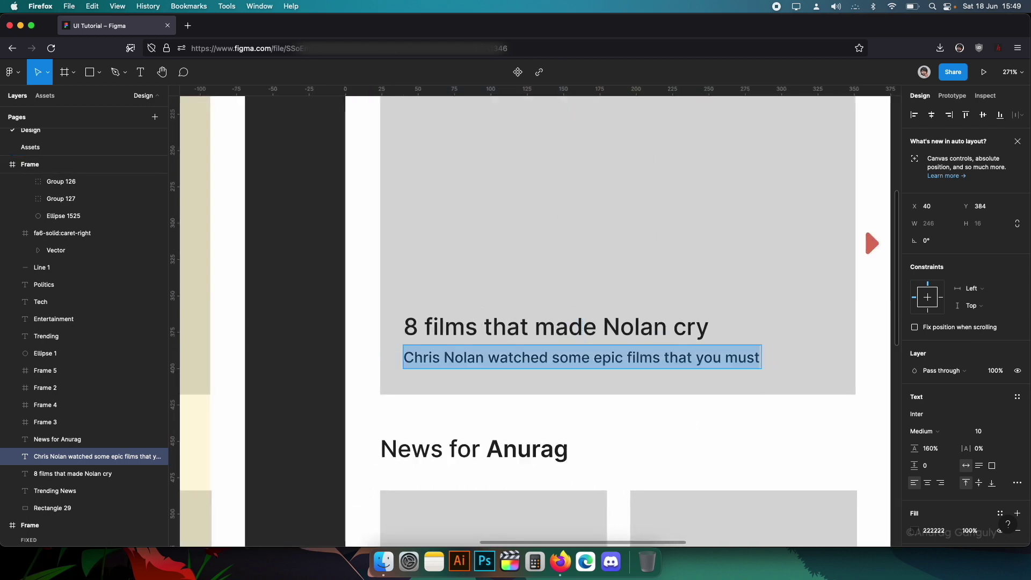
key(Right)
text(wat)
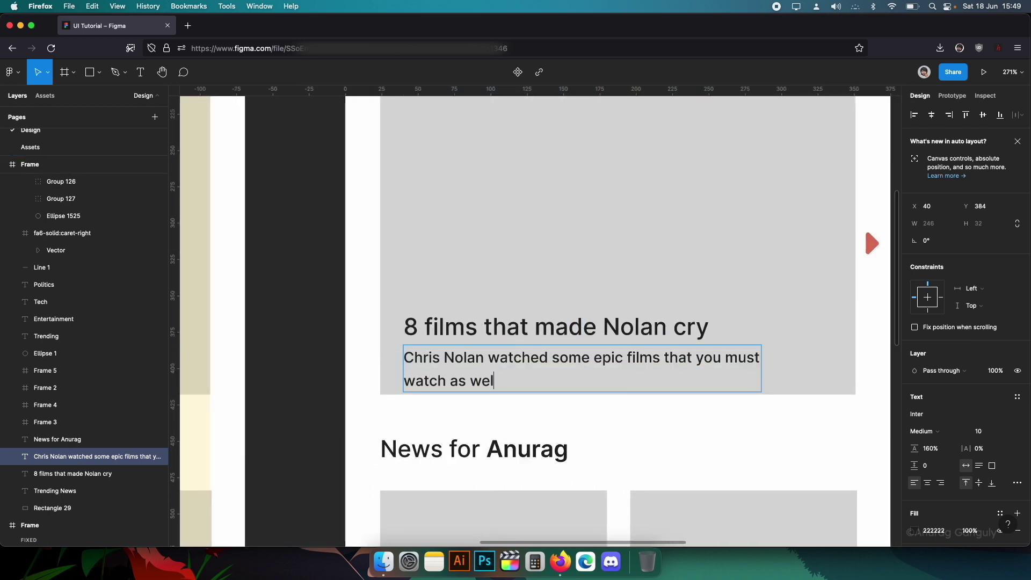
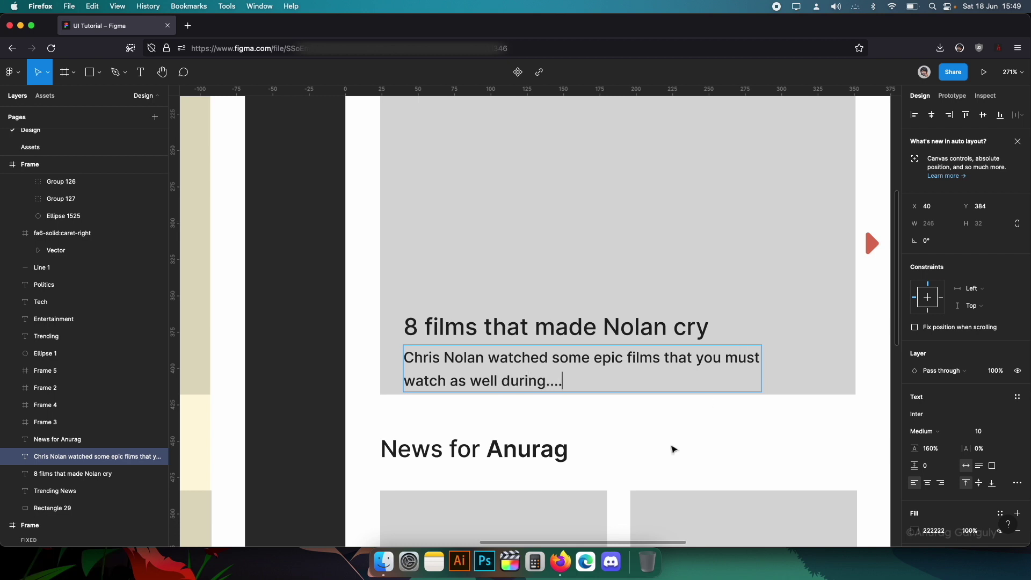
- Set the card description's font weight to Light and its line height to 140%
click(925, 431)
click(934, 411)
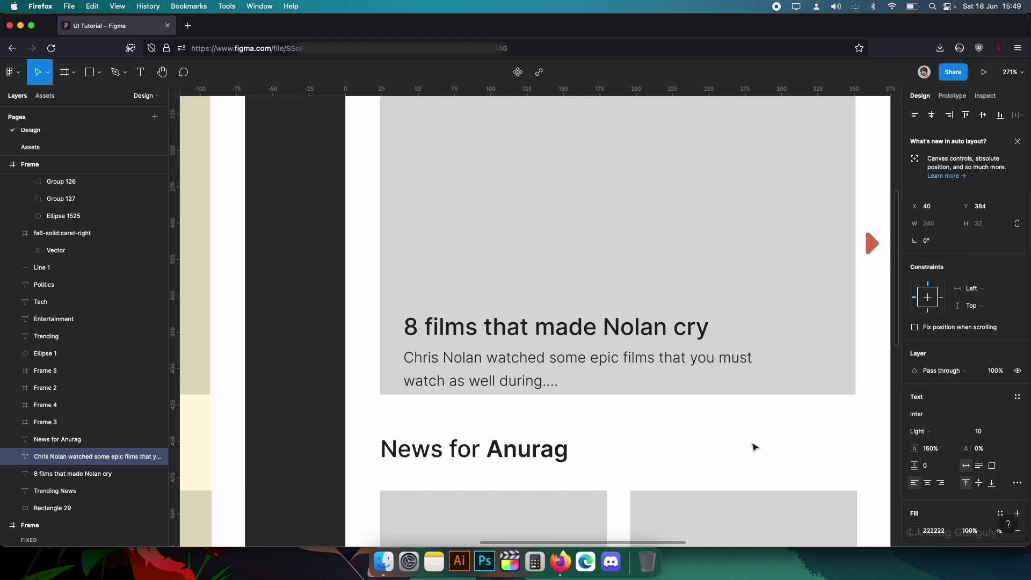
scroll(584, 391, up, 2)
click(934, 451)
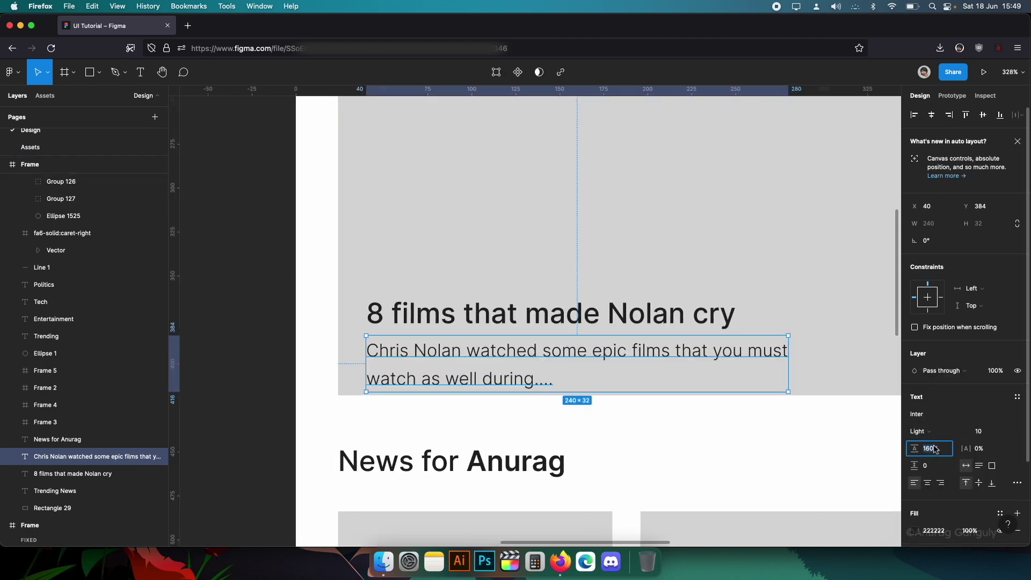
text(140)
key(Return)
click(849, 444)
- Duplicate the card description and change the copy's text to "Read more"
scroll(833, 445, down, 2)
drag(822, 443, 640, 448)
click(357, 396)
alt+drag(357, 396, 440, 394)
double_click(440, 395)
text(Read more)
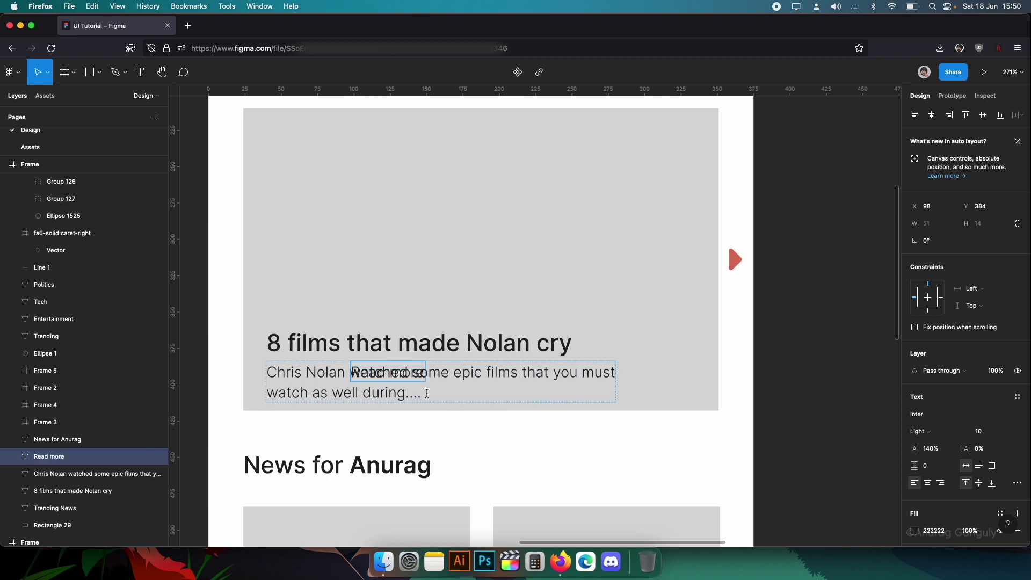
key(Escape)
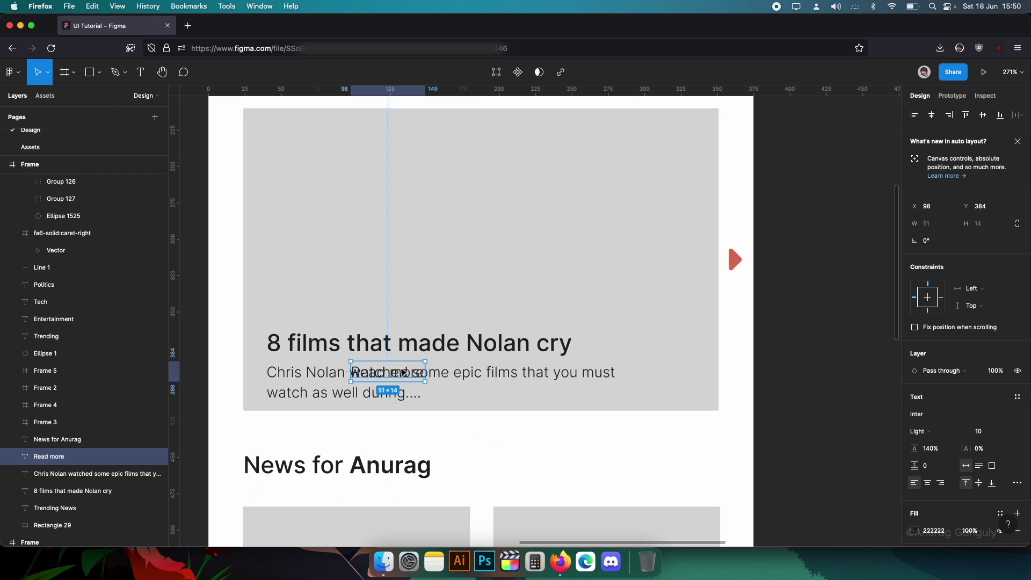
- Move the "Read more" label to the card's lower-right corner, level with the description's second line, and make it bold
drag(403, 372, 677, 394)
key(super+b)
click(672, 446)
scroll(672, 447, down, 2)
scroll(670, 448, up, 1)
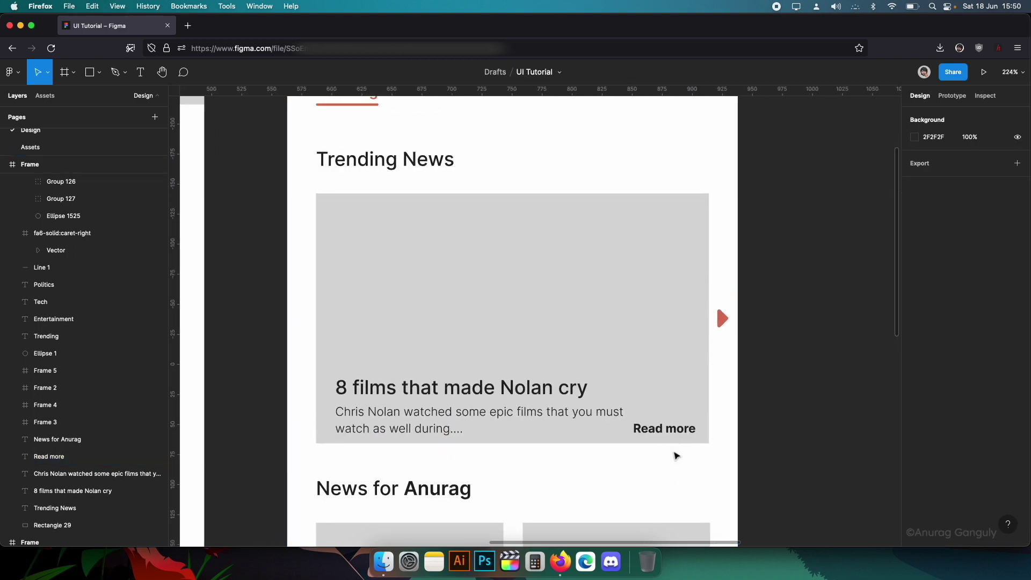
- Narrow the card description's text box to a width of 221 and remove the manual line break after "must"
click(617, 417)
drag(622, 414, 600, 414)
double_click(396, 435)
key(Right)
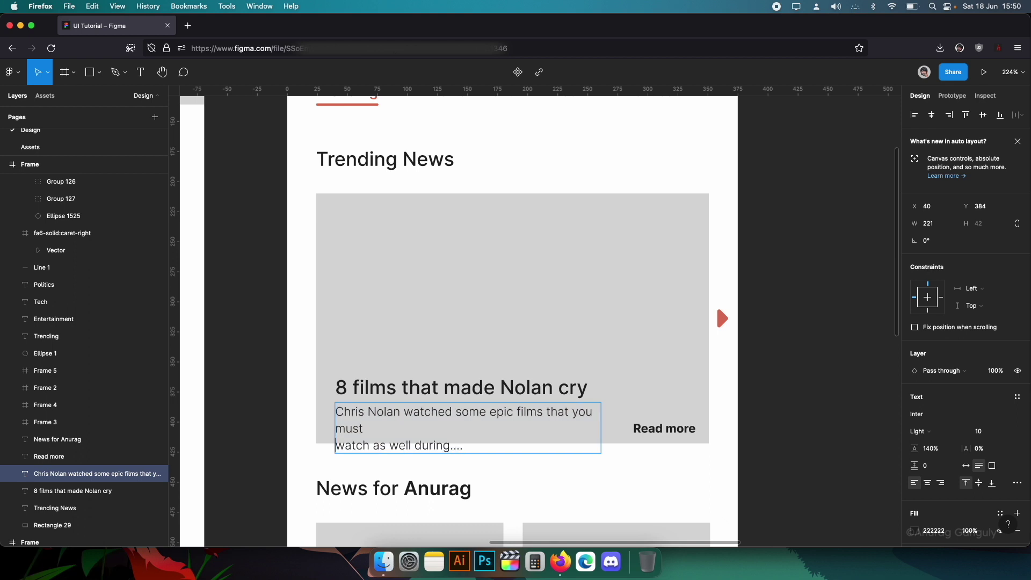
key(BackSpace)
- Right-align the "Read more" label and change its text to "Continue reading"
double_click(662, 429)
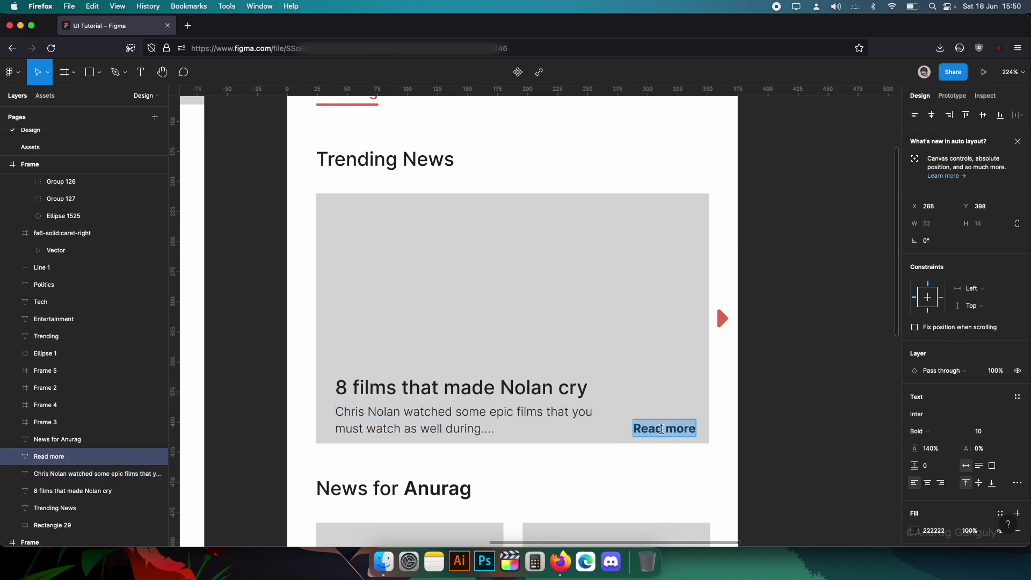
key(Left)
key(alt+shift+Right)
key(alt+shift+Right)
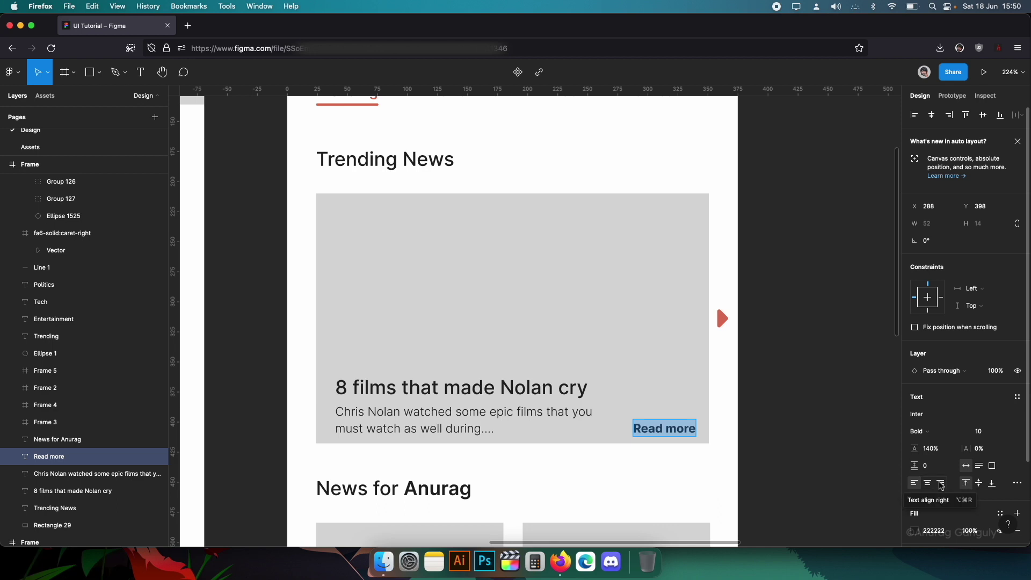
click(941, 483)
text(Continue e)
key(BackSpace)
text(reading)
click(553, 414)
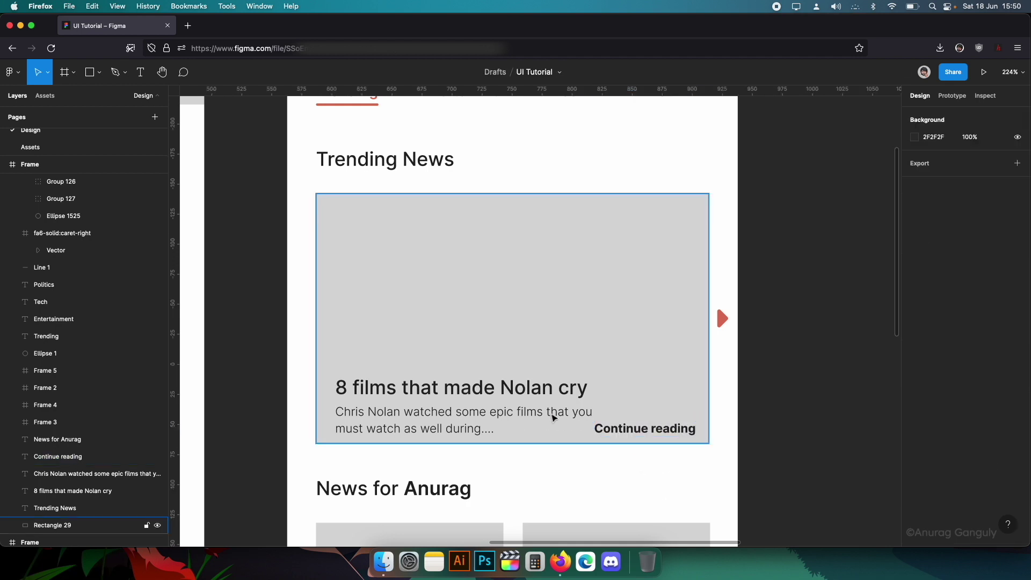
- Narrow the card description's text box so that "you" wraps onto the second line
drag(593, 414, 589, 414)
click(576, 475)
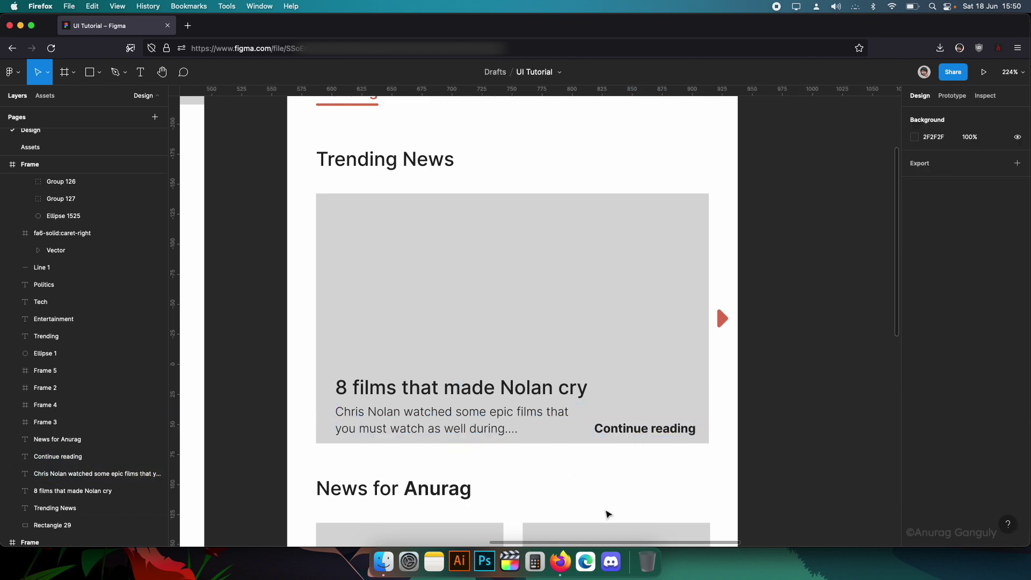
scroll(608, 514, down, 2)
drag(666, 488, 610, 476)
- Adjust the positions of the card's headline, description and "Continue reading" label, and shift all three up slightly together
click(497, 399)
drag(499, 402, 495, 392)
drag(454, 434, 453, 431)
click(557, 435)
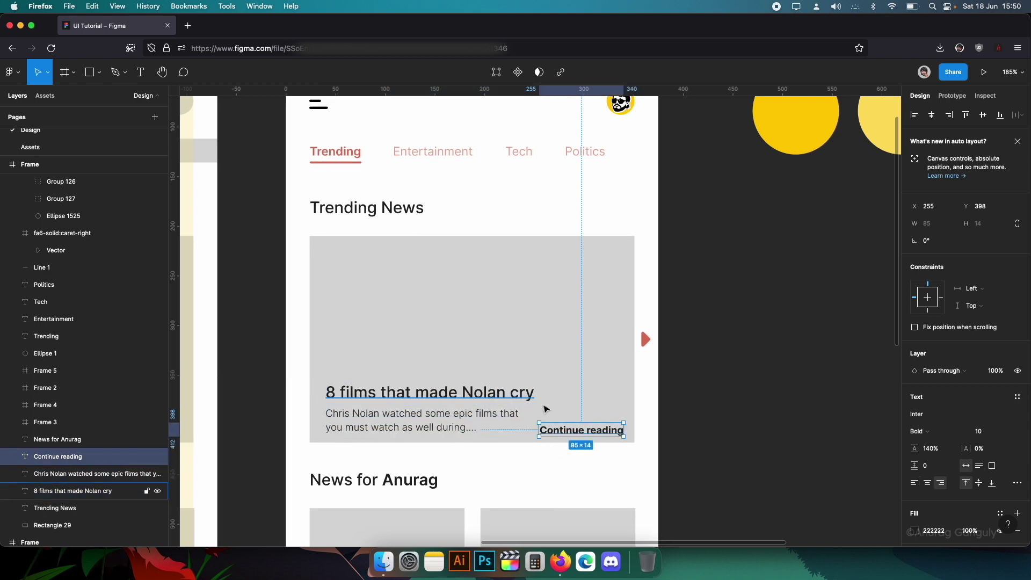
drag(565, 433, 567, 434)
shift+click(458, 428)
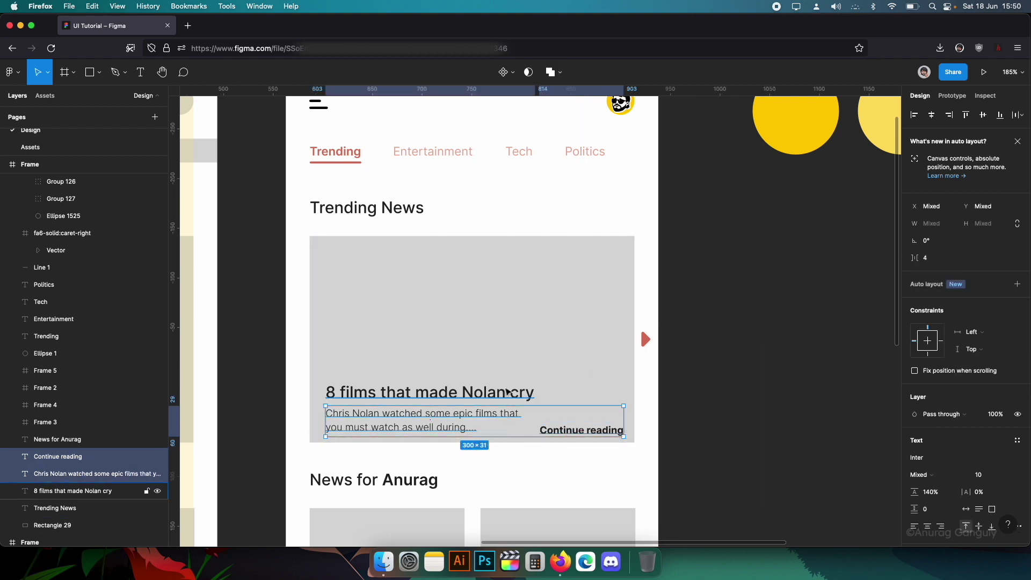
shift+click(507, 391)
key(alt)
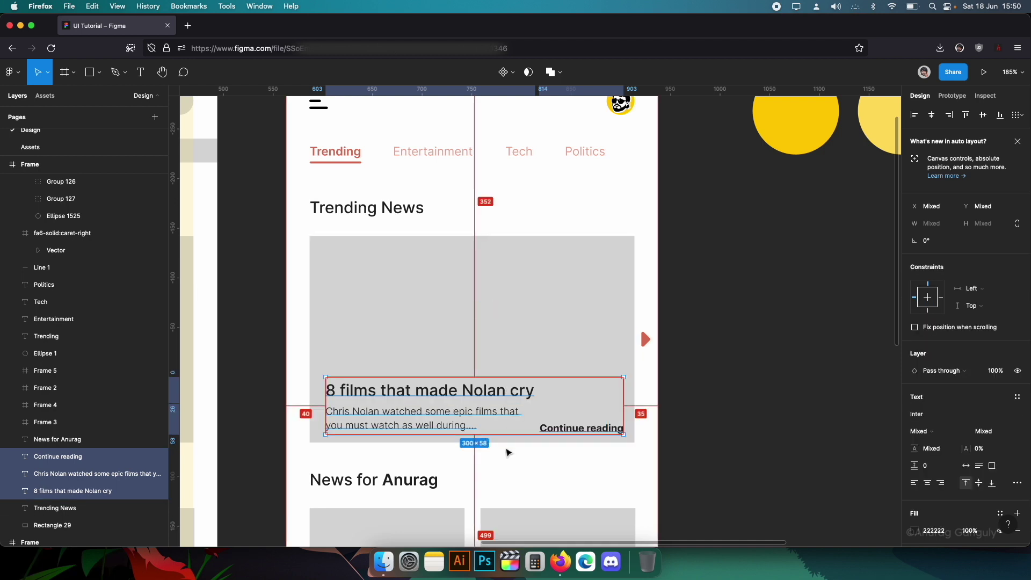
- Nudge the "Continue reading" label left to an X position of 250
click(557, 433)
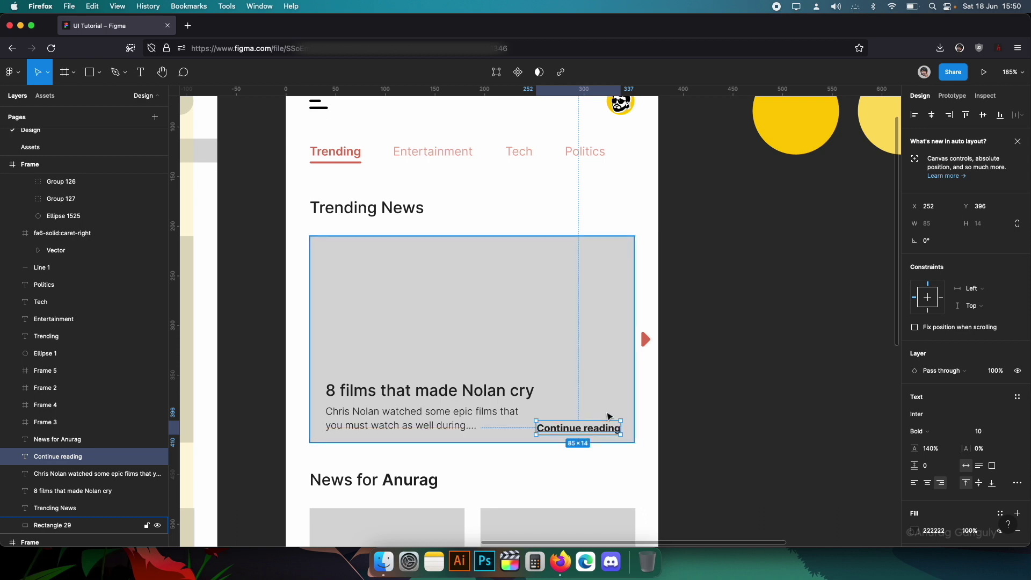
key(Left)
key(Left)
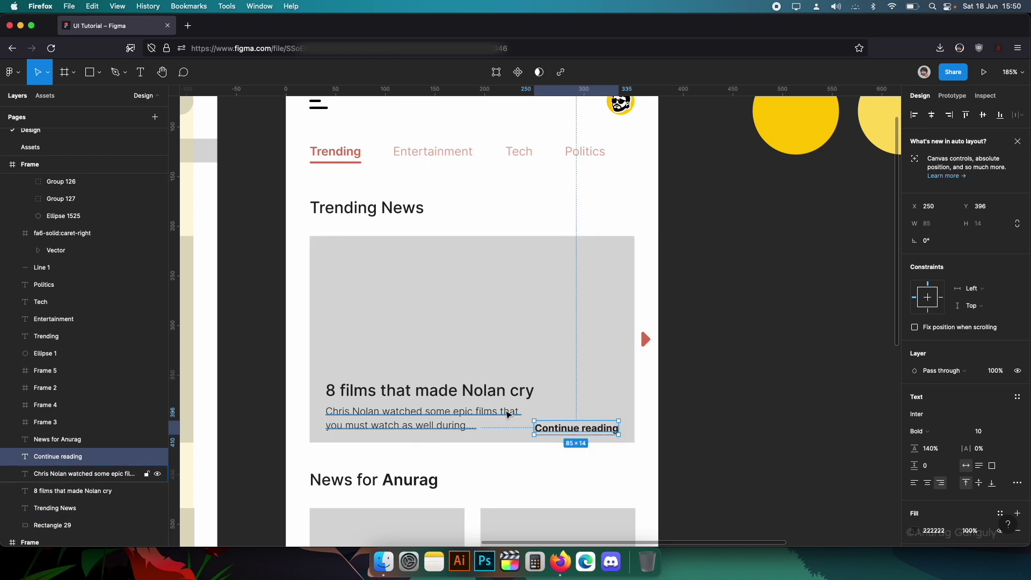
- Make the headline "8 films that made Nolan cry" bold and give the "Continue reading" label a slightly lighter font weight
click(514, 399)
key(super+b)
click(582, 426)
click(583, 429)
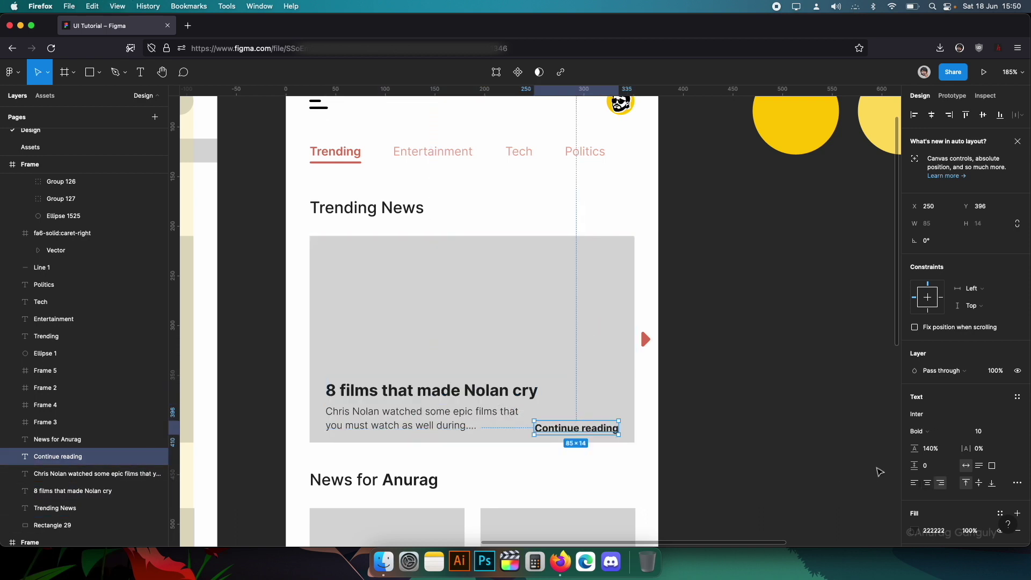
click(929, 432)
click(936, 423)
click(672, 408)
- Select the trending card rectangle together with the image rectangles of the four news cards below it
scroll(682, 405, up, 2)
scroll(687, 405, left, 2)
scroll(697, 411, down, 3)
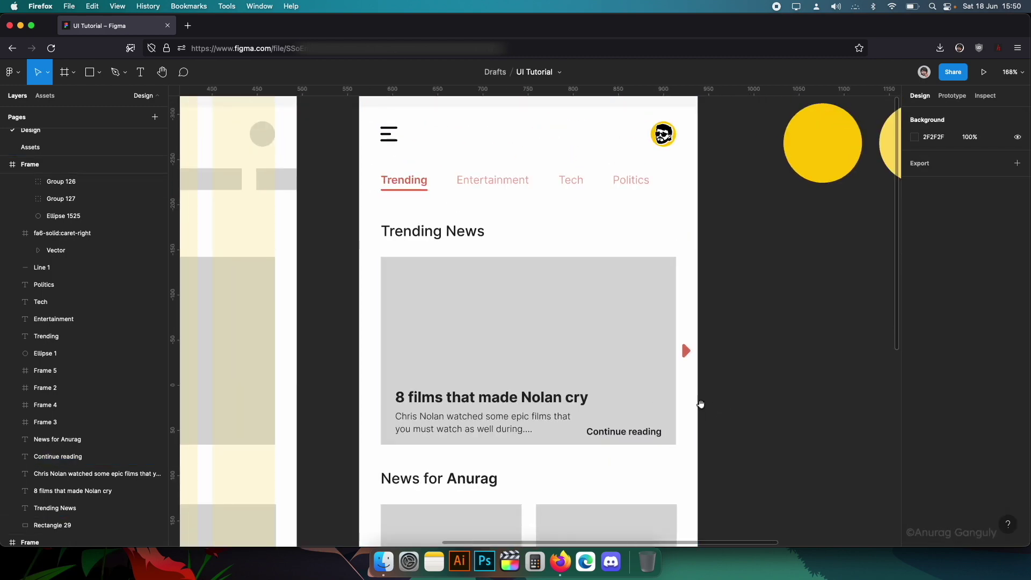
scroll(741, 403, right, 3)
scroll(525, 403, down, 3)
click(525, 403)
scroll(572, 402, up, 3)
scroll(573, 350, down, 5)
shift+super+click(501, 350)
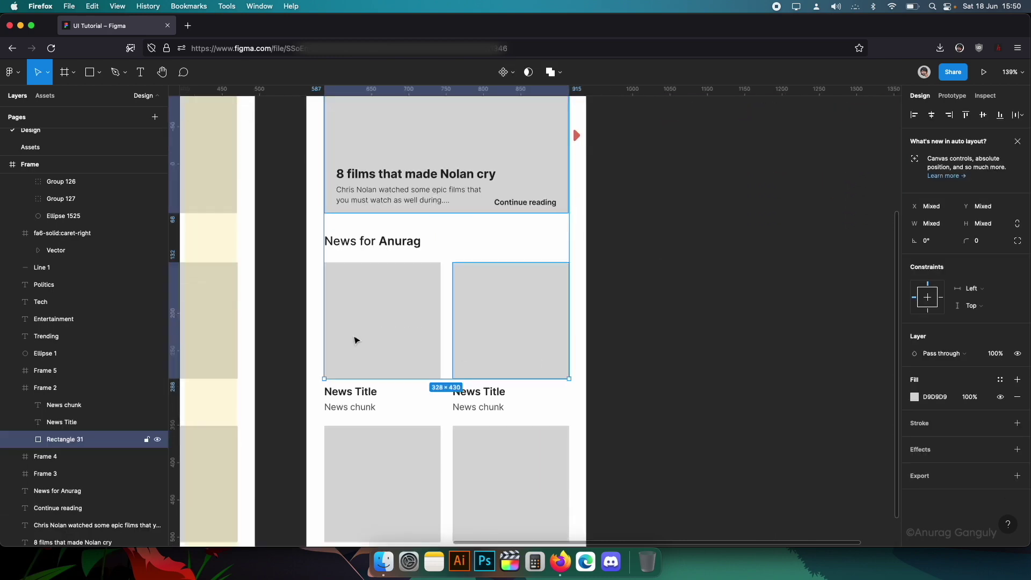
shift+super+click(337, 336)
shift+super+click(385, 482)
shift+super+click(438, 482)
shift+super+click(483, 473)
scroll(591, 403, down, 4)
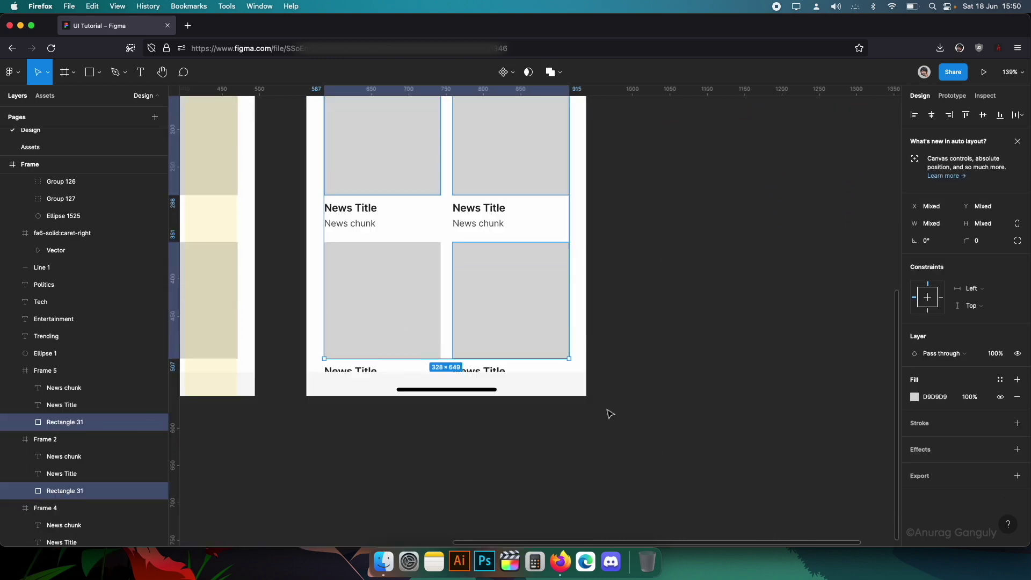
scroll(617, 297, up, 8)
scroll(586, 342, up, 2)
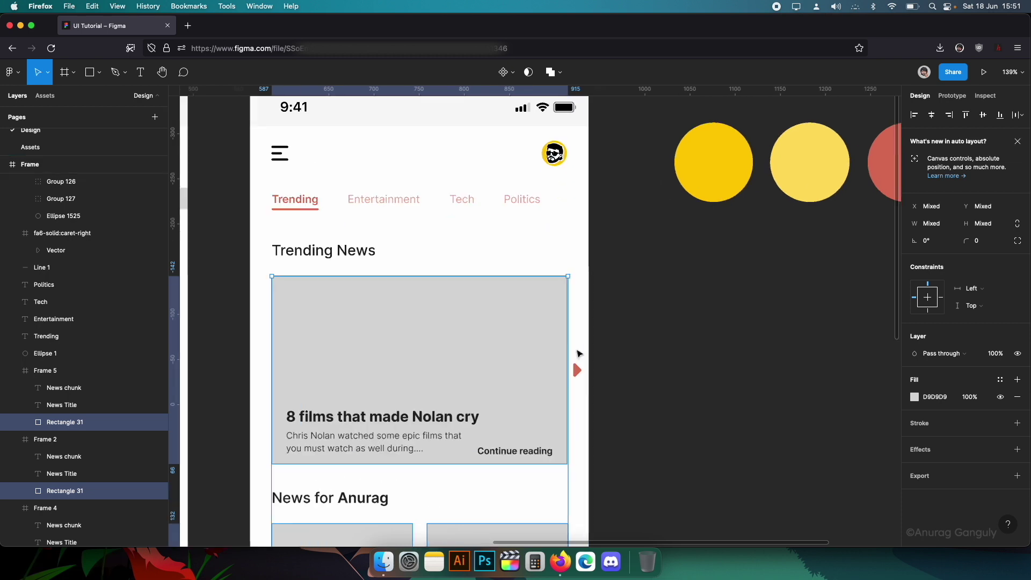
- Set the corner radius of the selected card rectangles to 8 and their corner smoothing to the iOS preset
scroll(578, 346, down, 1)
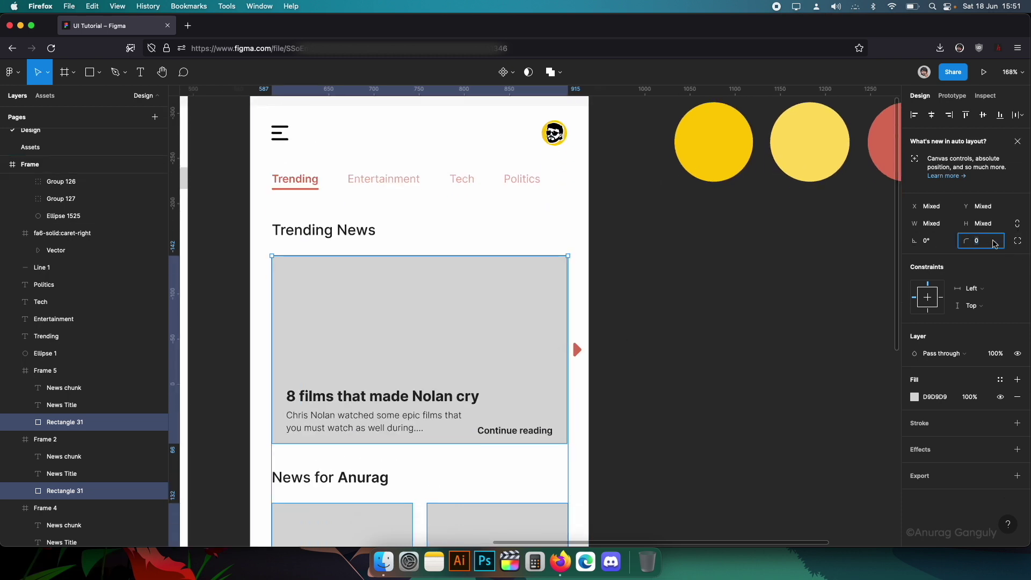
text(16)
key(Return)
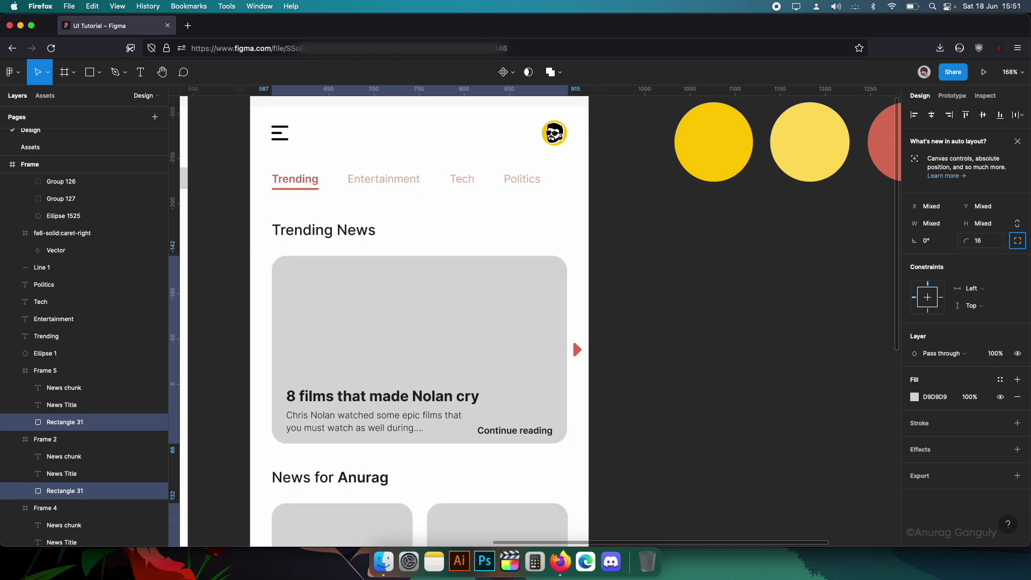
key(BackSpace)
key(BackSpace)
text(8)
key(Return)
click(1017, 240)
click(1017, 258)
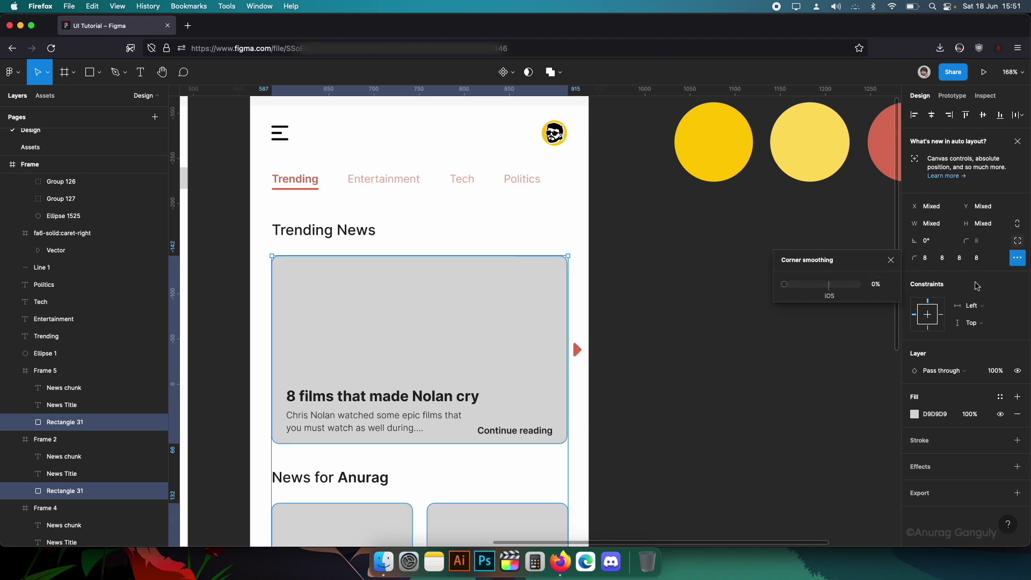
click(830, 285)
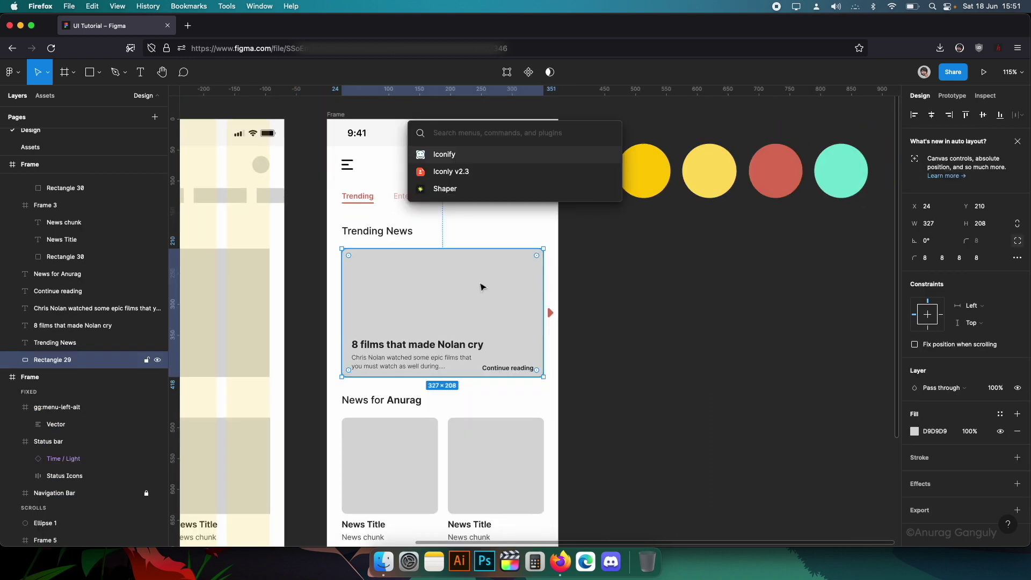
- Launch the Unsplash plugin for the trending card rectangle and move its window clear of the design frame
text(unspl)
key(Escape)
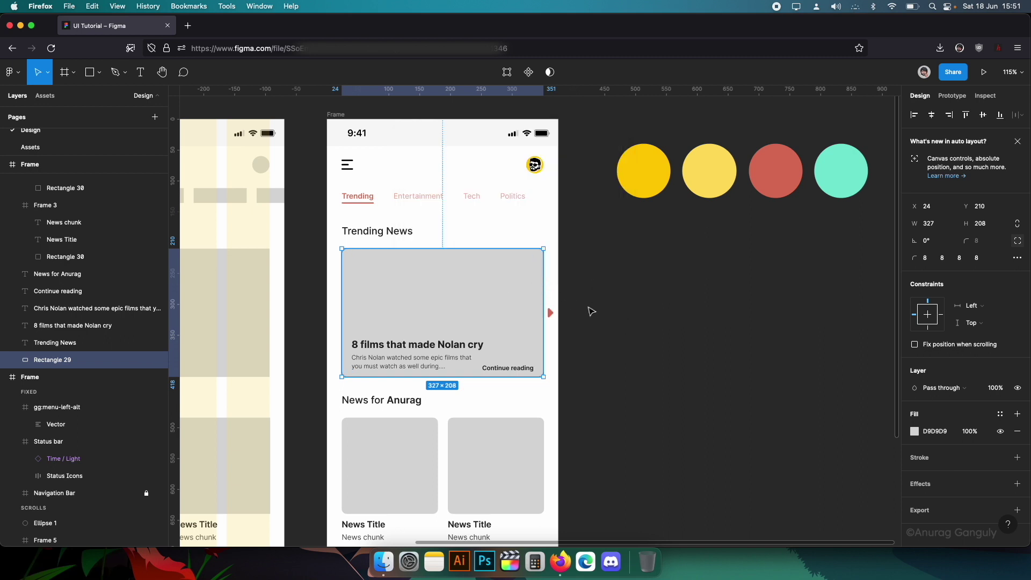
drag(511, 162, 717, 162)
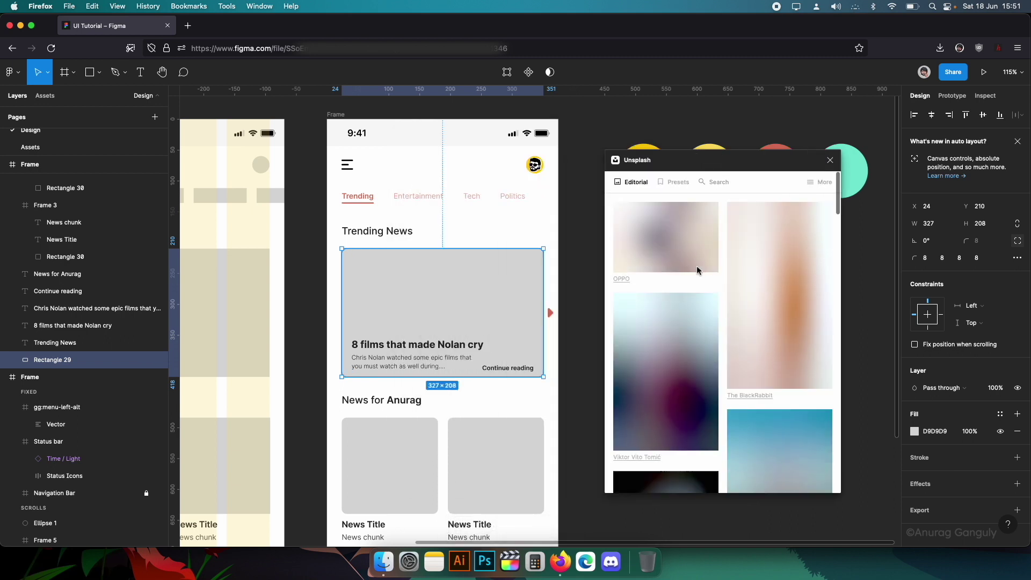
- Search Unsplash for "nolan" and look through the photos for a suitable card image
click(715, 183)
click(703, 217)
text(nolan)
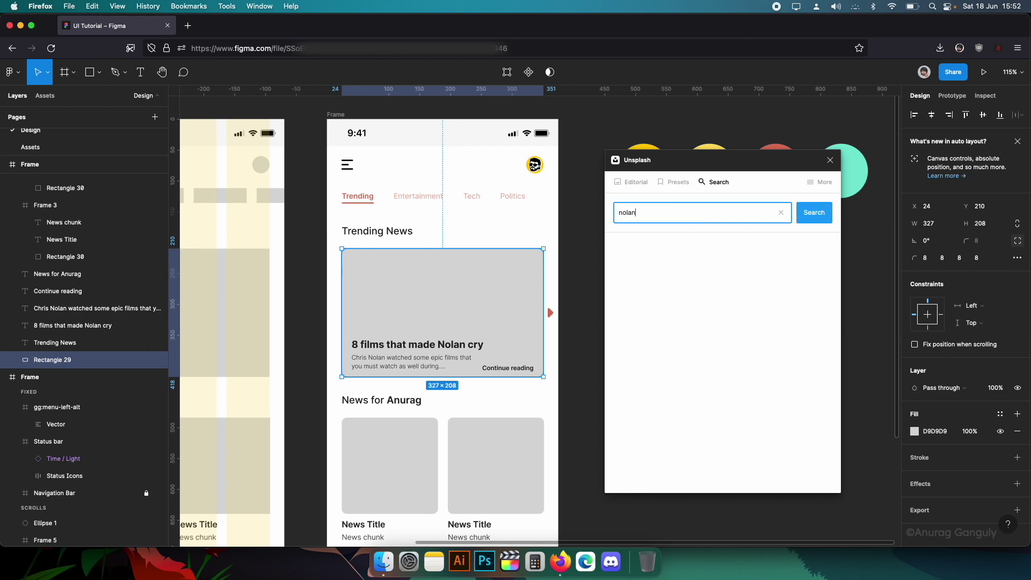
key(Return)
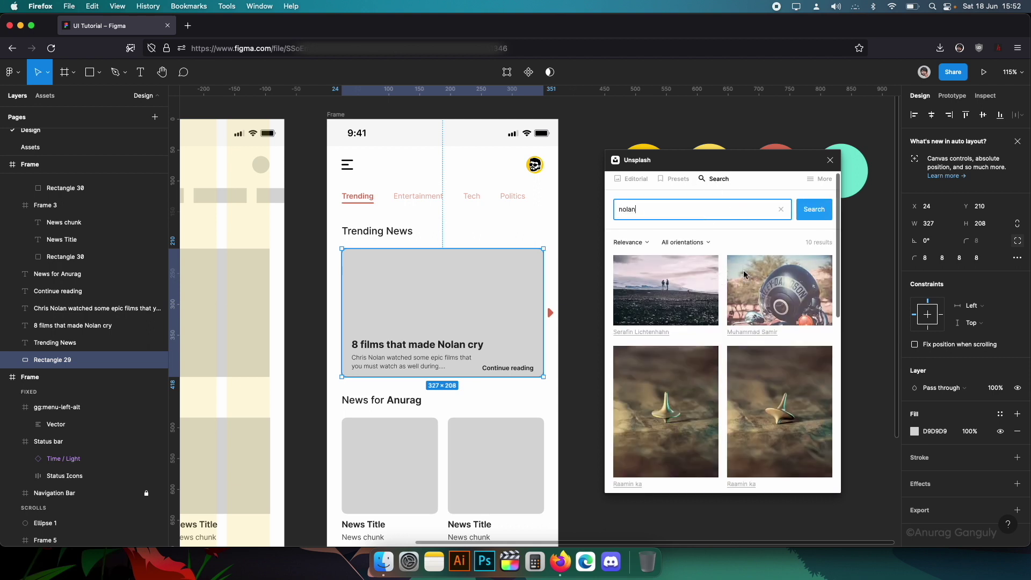
scroll(743, 277, down, 2)
scroll(743, 277, down, 5)
scroll(714, 311, up, 6)
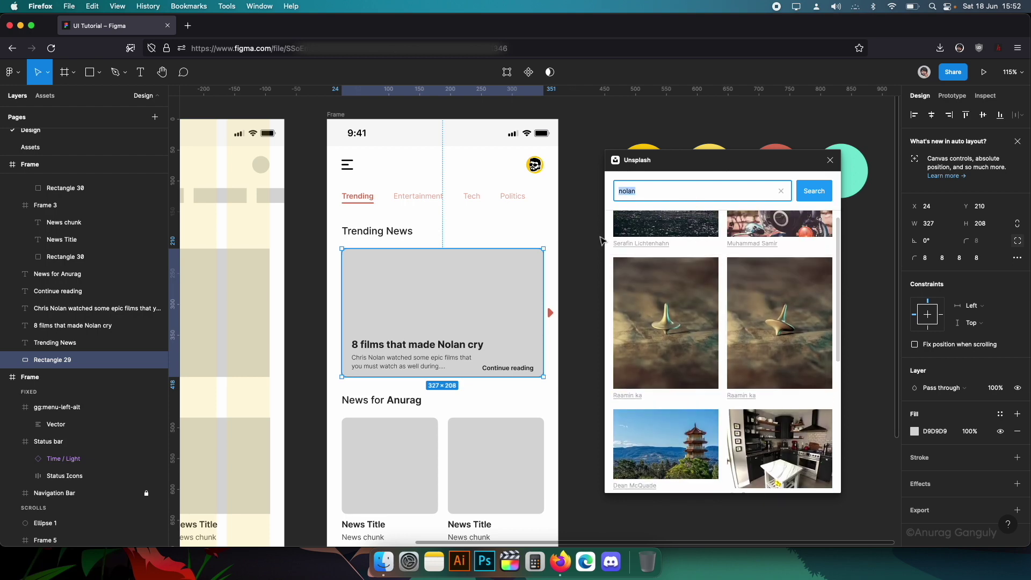
- Search Unsplash for "movie" and fill the trending card rectangle with the red-lit film projector photo
key(Return)
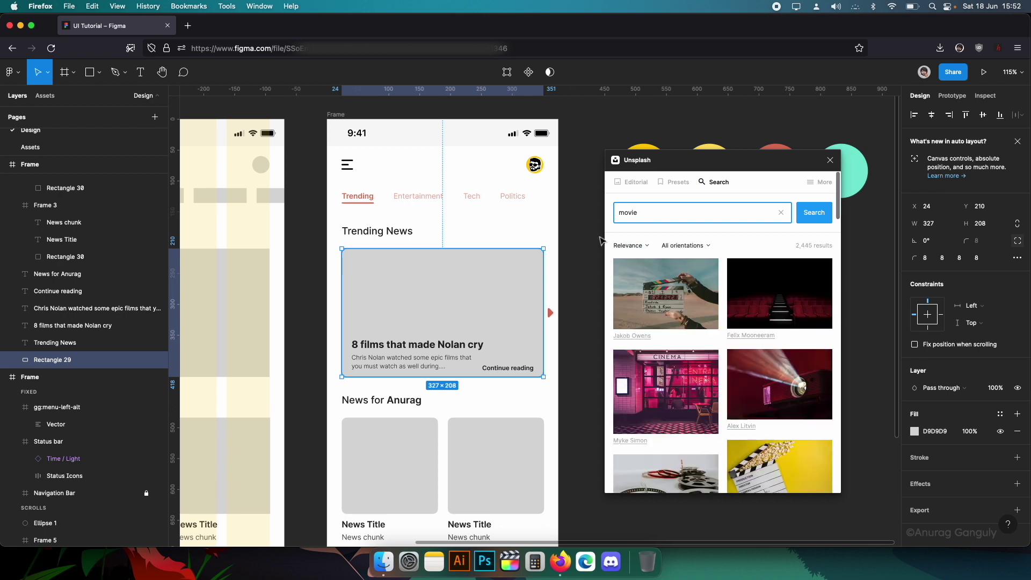
scroll(752, 323, down, 3)
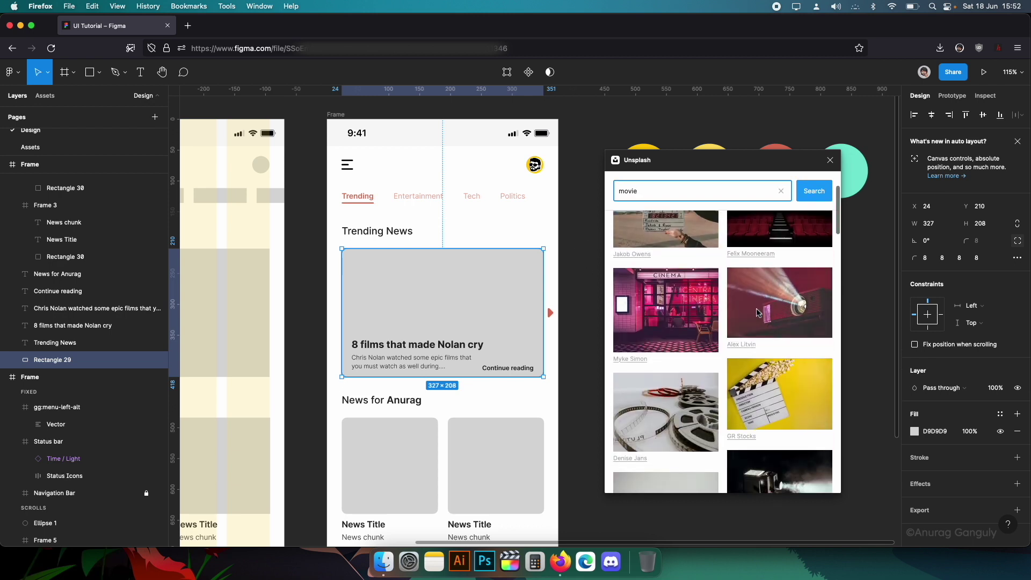
click(771, 321)
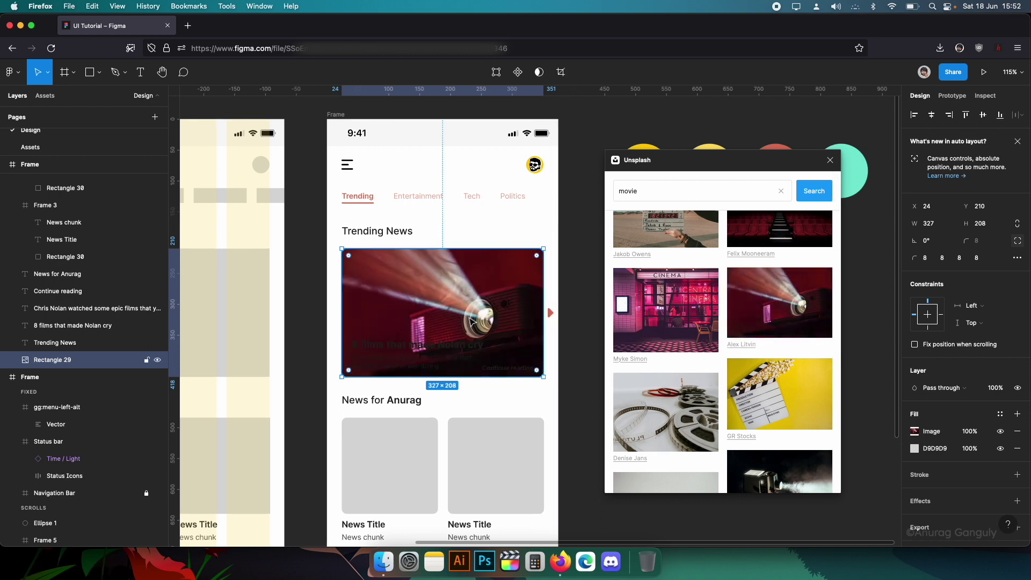
- Close the Unsplash plugin and remove the D9D9D9 fill beneath the trending card's photo
click(595, 334)
scroll(560, 329, up, 5)
drag(551, 356, 607, 315)
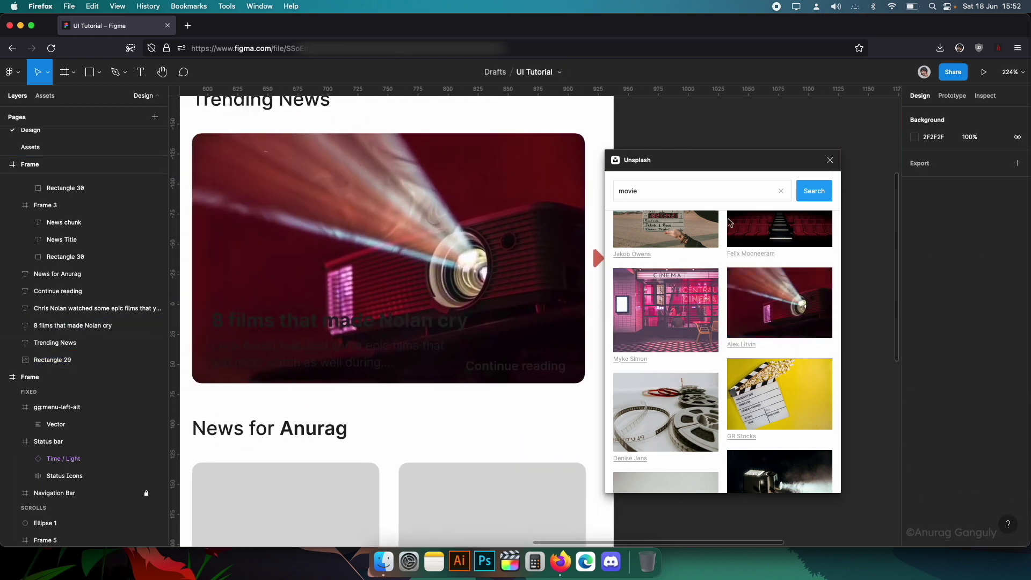
drag(741, 170, 836, 175)
scroll(649, 203, down, 1)
scroll(651, 210, left, 2)
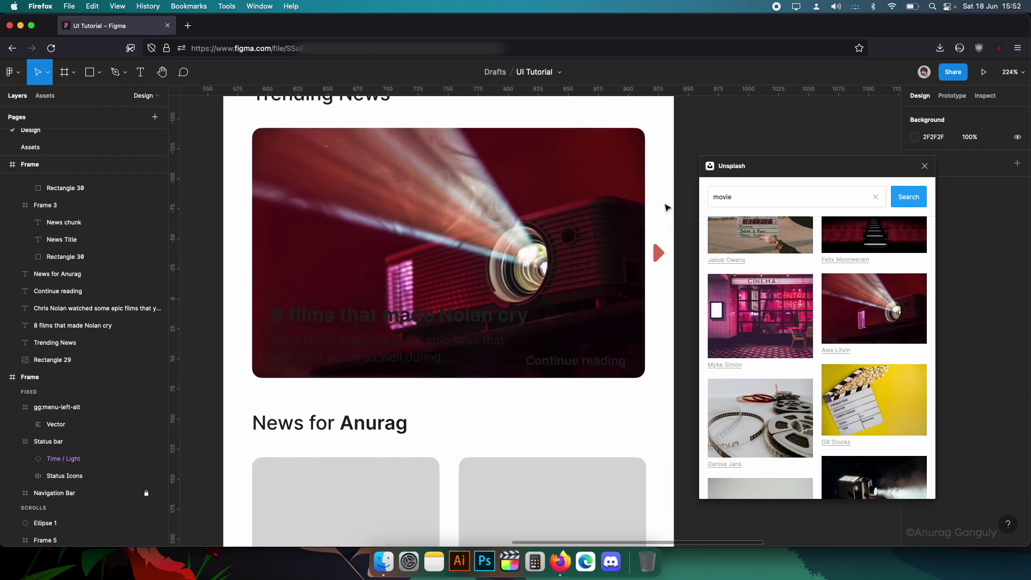
click(516, 217)
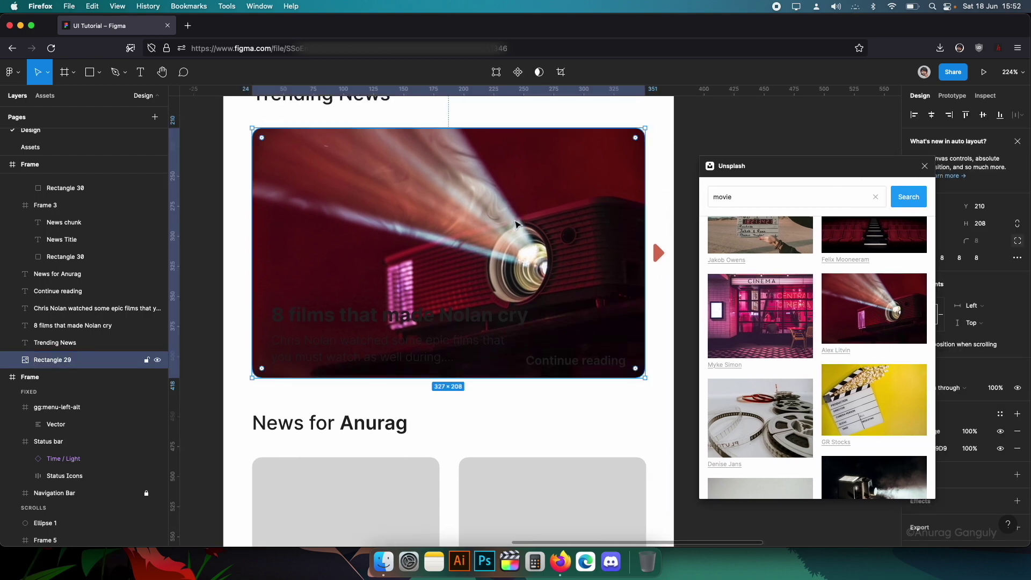
click(923, 166)
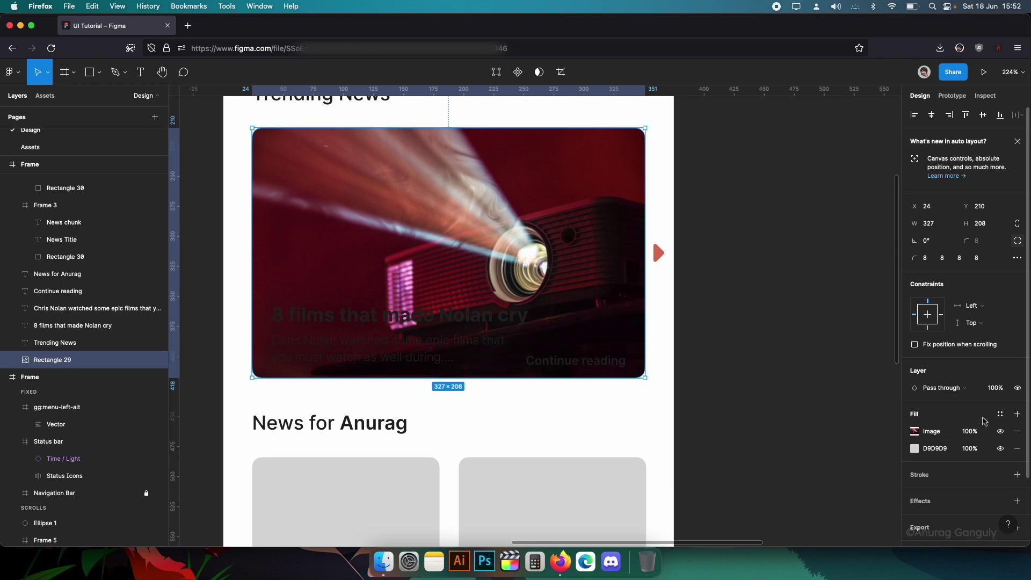
click(1018, 449)
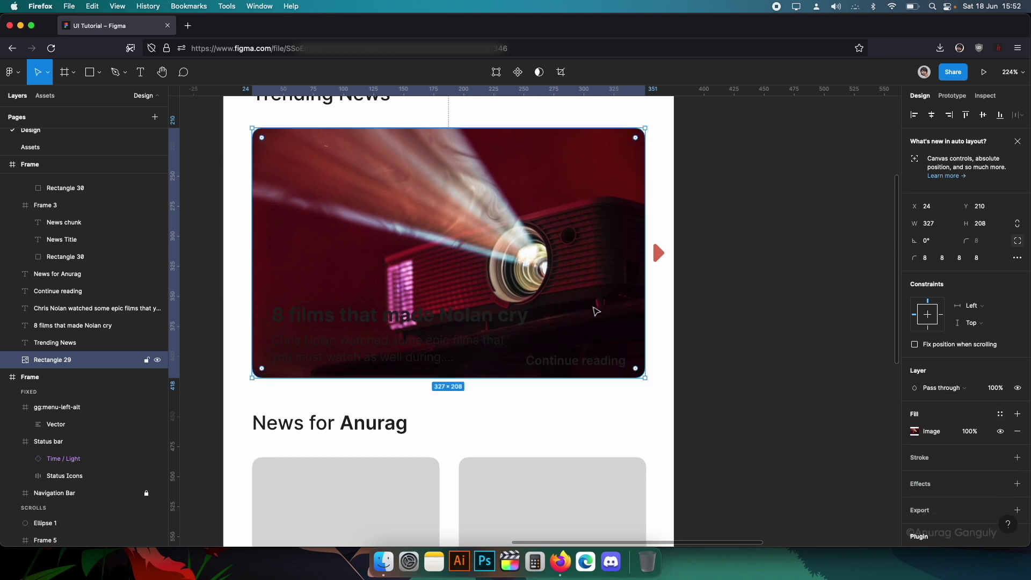
- Add a black linear gradient fill over the card's photo and set its opacity to 100%
click(1018, 415)
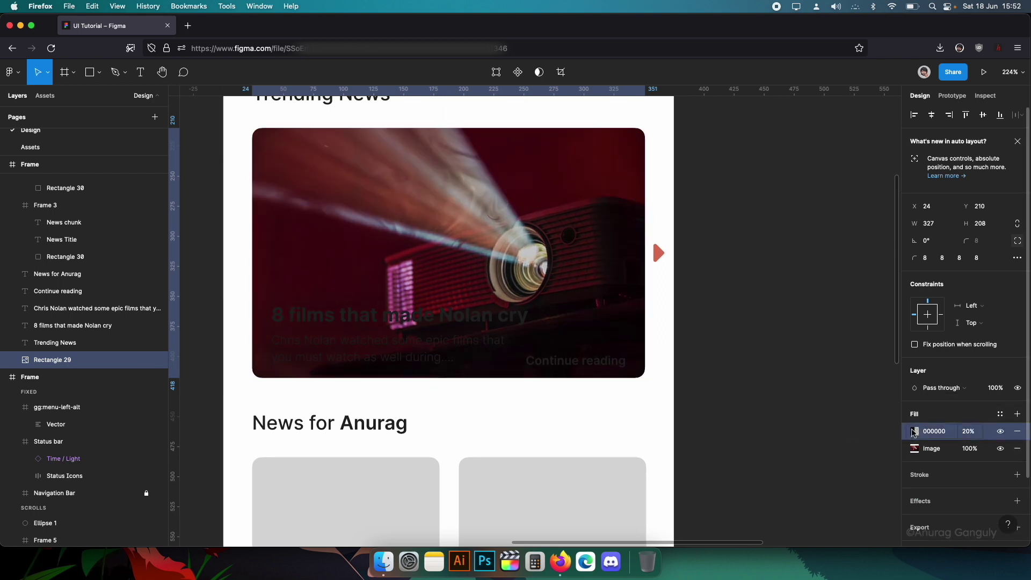
click(915, 431)
click(791, 267)
click(794, 280)
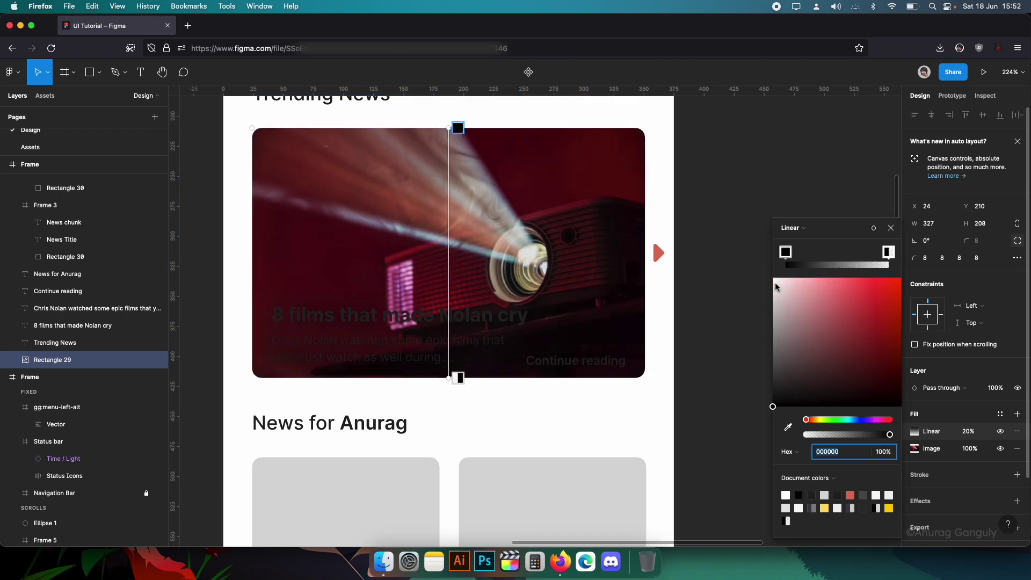
click(785, 252)
click(968, 432)
text(100)
key(Tab)
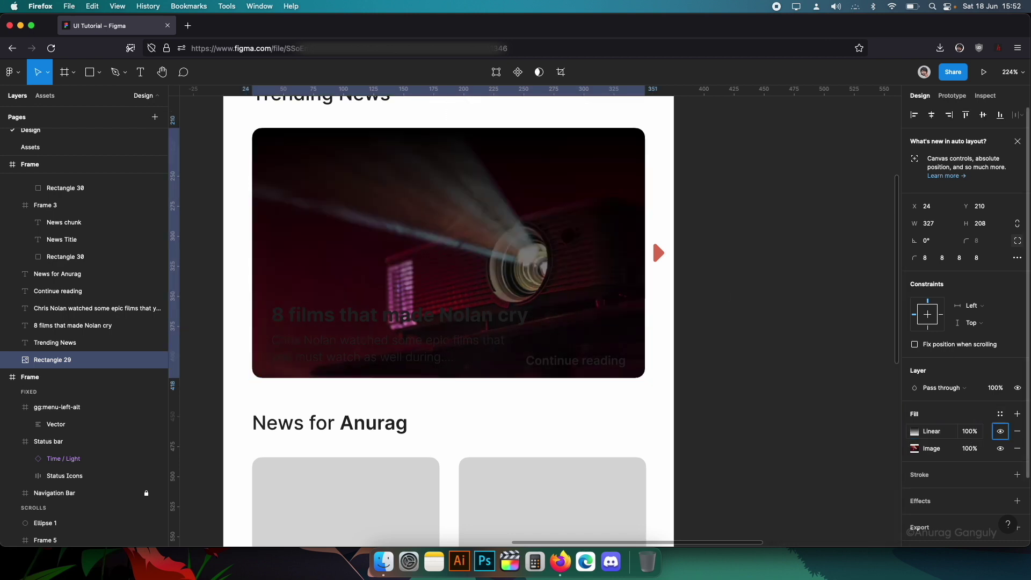
- Reverse the gradient so its solid end sits near the card's text, and change the solid stop to white
click(915, 432)
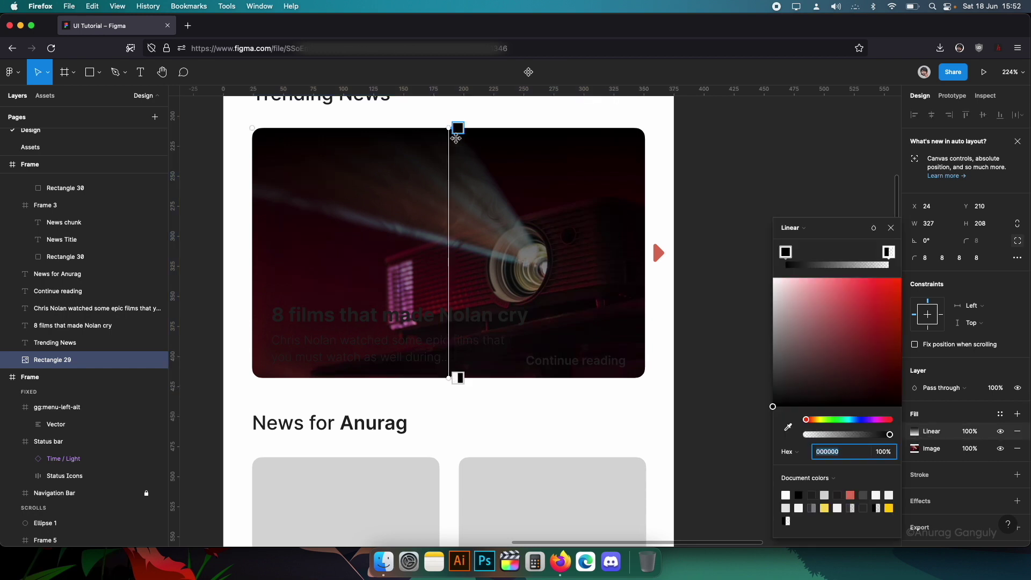
drag(457, 130, 494, 330)
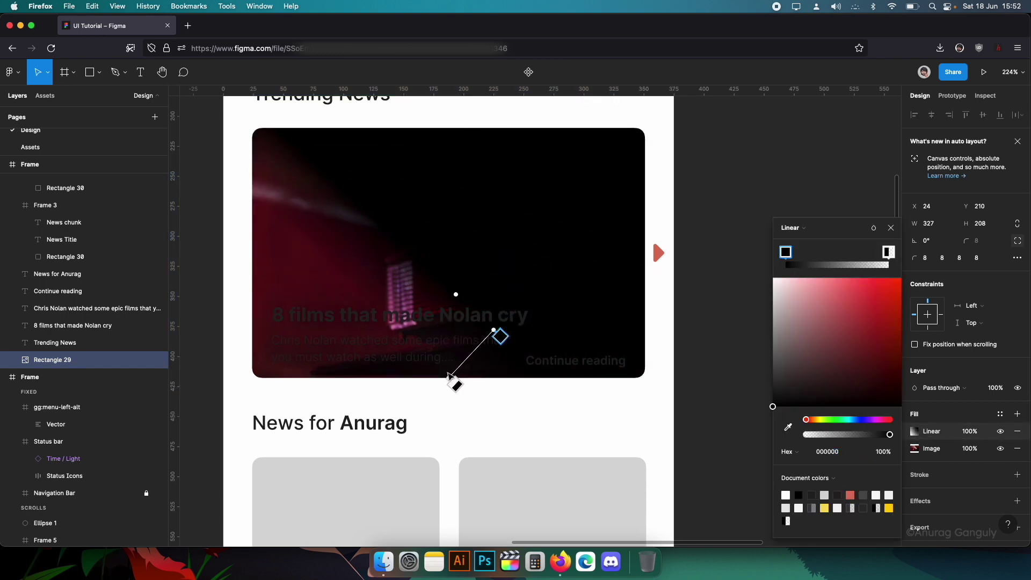
drag(450, 376, 453, 133)
click(785, 252)
drag(817, 364, 740, 290)
- Add an intermediate stop to the card's gradient and adjust the handles so the white fade begins around the headline
drag(492, 325, 494, 309)
drag(494, 133, 493, 239)
drag(494, 308, 494, 303)
click(494, 267)
drag(494, 239, 494, 206)
drag(493, 303, 493, 316)
drag(491, 254, 491, 225)
drag(493, 315, 491, 302)
drag(486, 211, 490, 260)
drag(494, 302, 493, 334)
drag(653, 335, 531, 334)
drag(487, 283, 491, 213)
- Change the colour of the gradient's stop near its transparent end to white
click(890, 251)
click(847, 252)
drag(801, 346, 773, 278)
- Fine-tune the gradient's end handles and spread its intermediate stops for a smoother white fade behind the card text
mouse_move(494, 335)
mouse_down()
mouse_move(493, 363)
mouse_move(492, 338)
mouse_up()
mouse_move(486, 214)
mouse_down()
mouse_move(491, 302)
mouse_move(492, 209)
mouse_up()
drag(493, 131, 493, 235)
drag(492, 292, 492, 312)
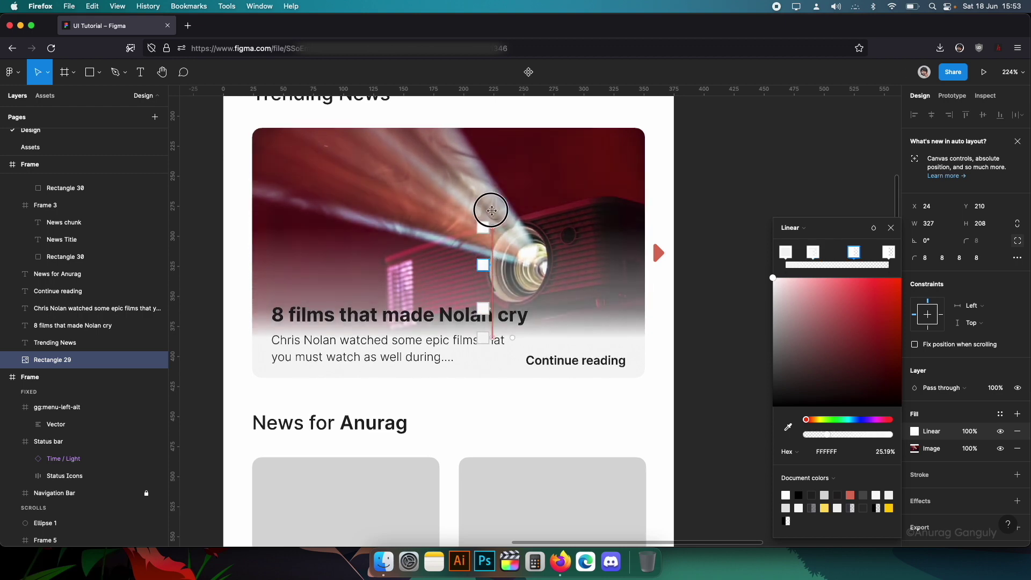
drag(487, 275, 486, 271)
drag(492, 235, 492, 200)
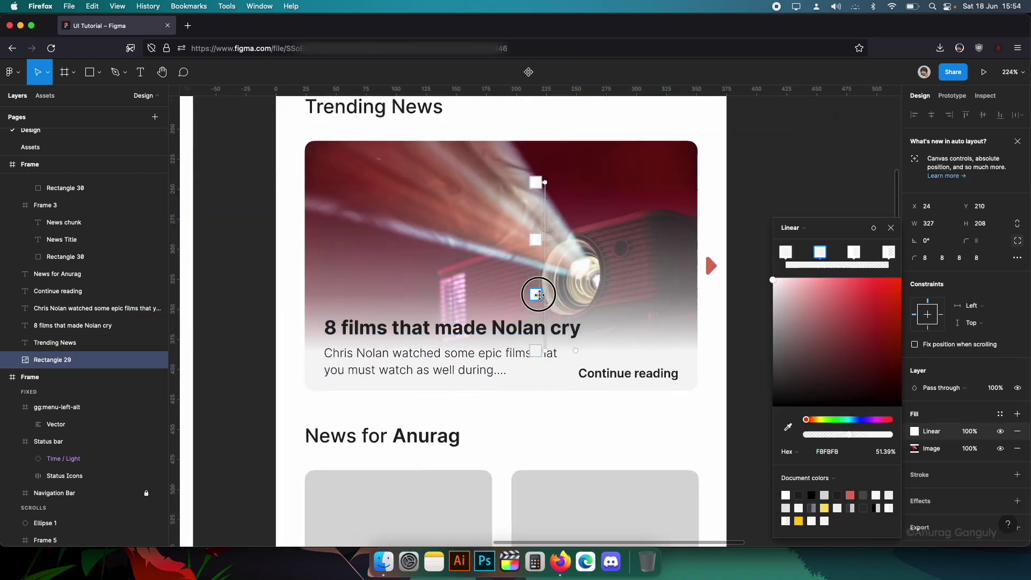
- Draw a 327 × 63 rectangle across the lower part of the trending card and fill it with sampled white
click(874, 228)
click(885, 279)
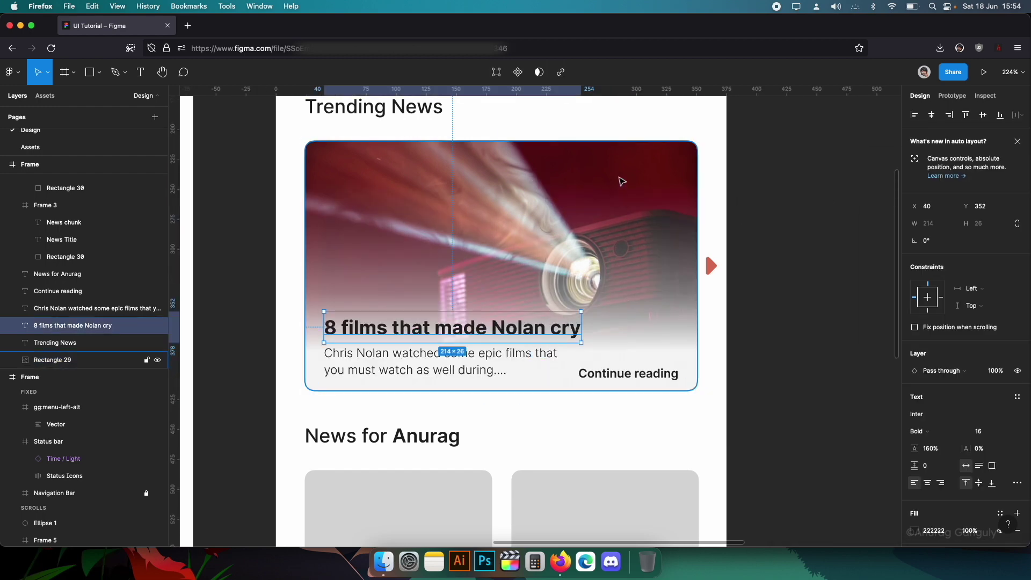
click(618, 337)
key(r)
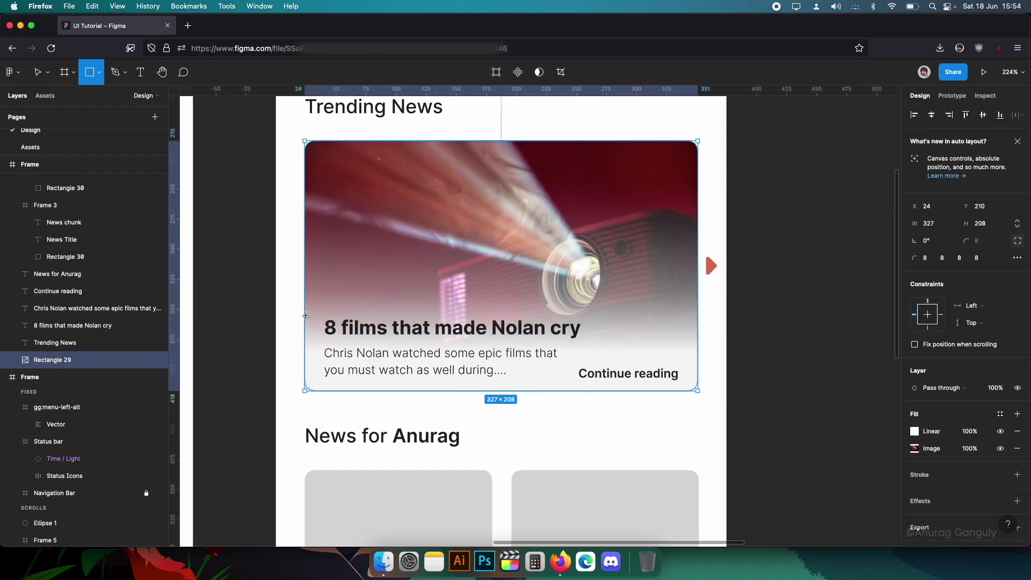
drag(305, 315, 697, 392)
key(i)
click(683, 431)
- Send the white rectangle backward through the layer order until it sits directly beneath the card's headline text
key(super+bracketleft)
key(super+bracketleft)
key(super+bracketleft)
key(super+bracketleft)
key(super+bracketleft)
key(super+bracketleft)
key(super+bracketleft)
key(super+bracketleft)
key(super+bracketleft)
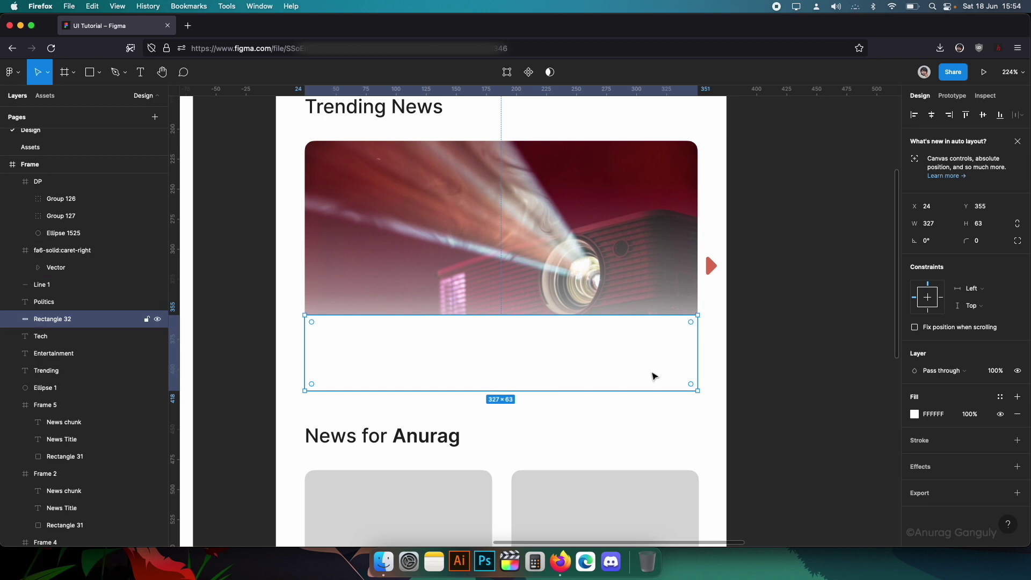
key(super+bracketleft)
key(super+bracketleft)
key(super+bracketleft)
key(super+bracketleft)
key(super+bracketleft)
key(super+bracketleft)
key(super+bracketleft)
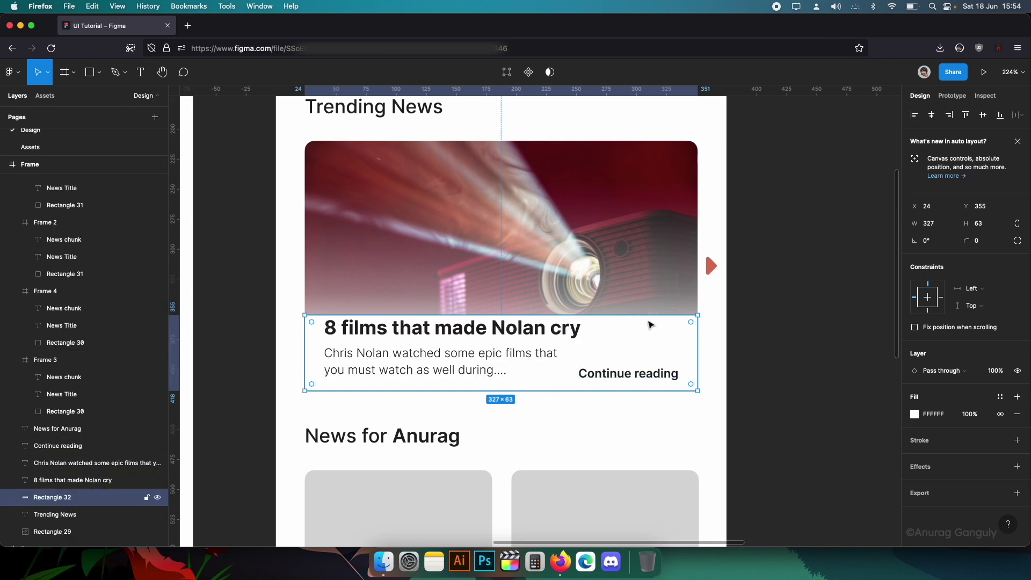
- Extend the white rectangle's upper edge upward above the headline, making the rectangle 74 high
drag(652, 315, 650, 301)
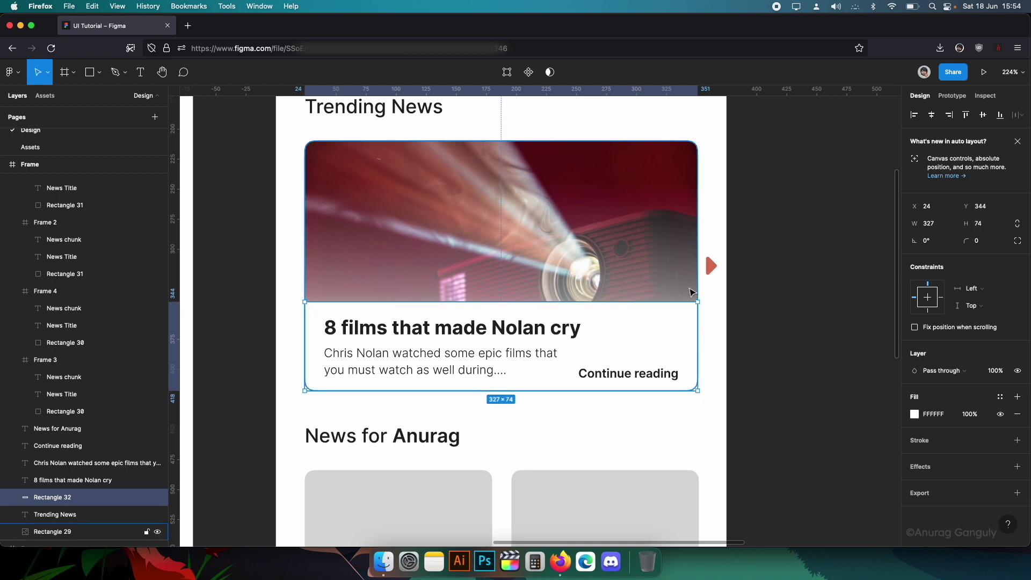
click(697, 304)
click(686, 327)
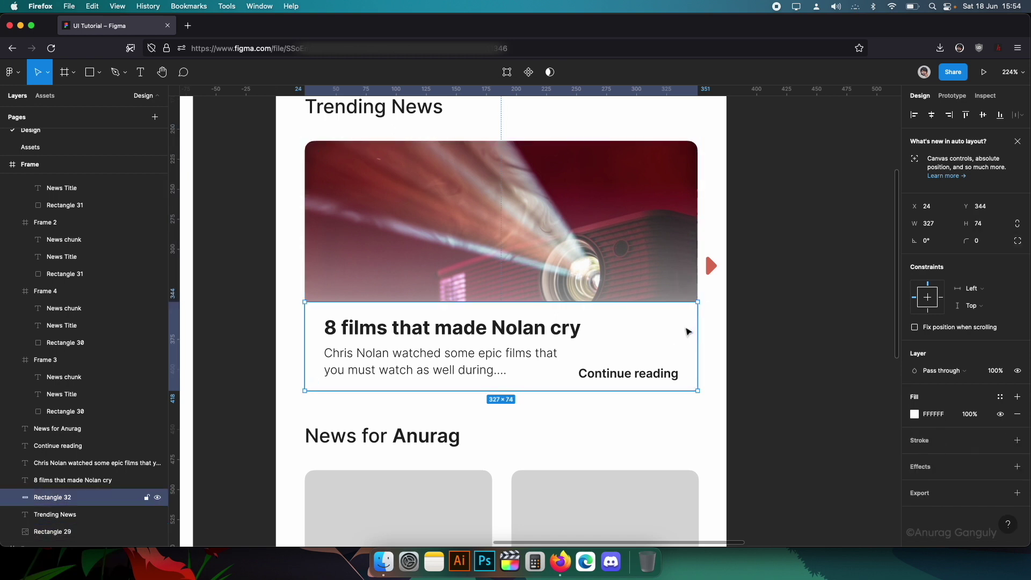
- Add a drop shadow to the trending card's image rectangle with X 2, Y 2, blur 16 and 16% opacity
click(628, 329)
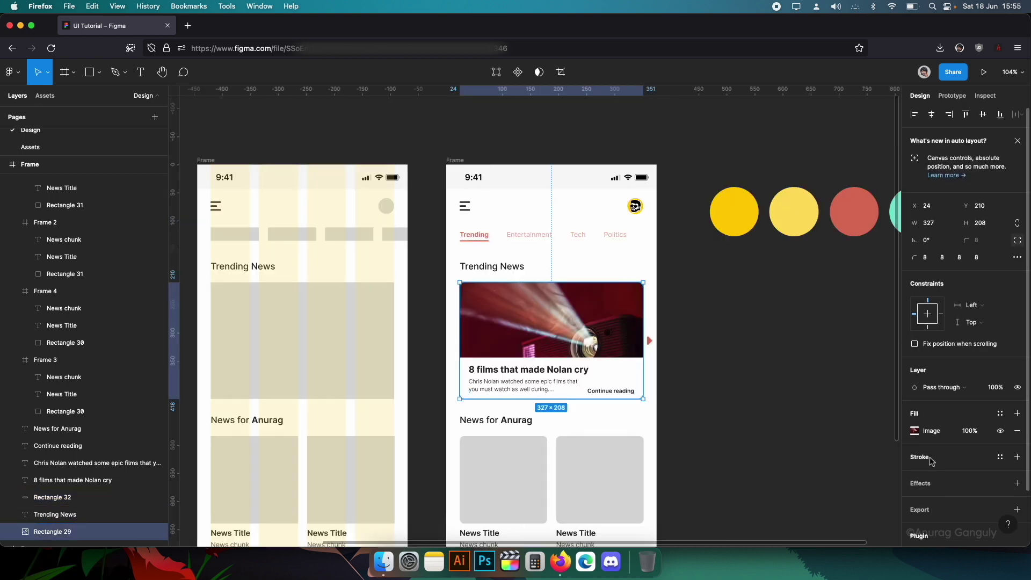
scroll(967, 457, down, 3)
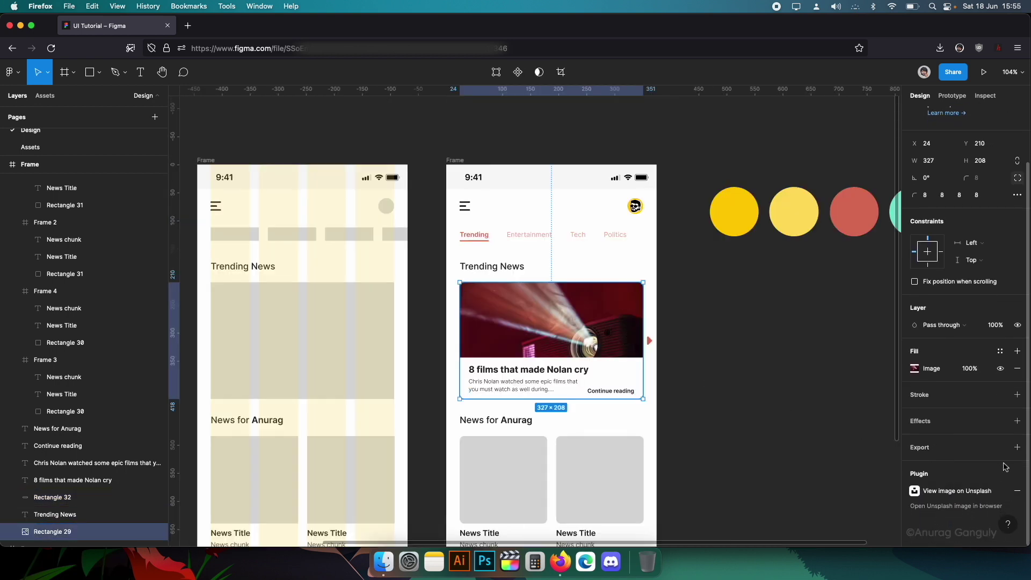
click(1017, 421)
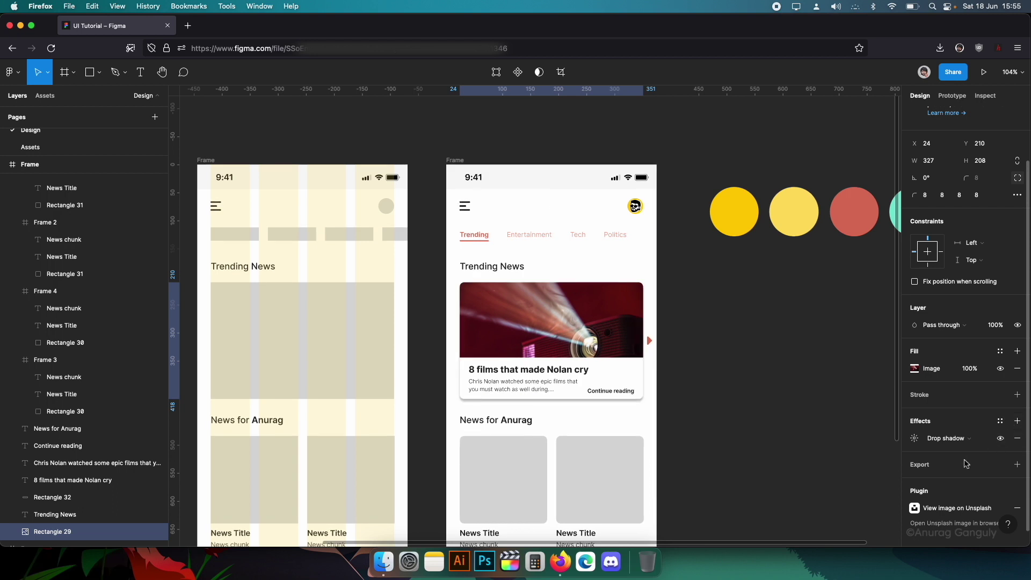
click(921, 440)
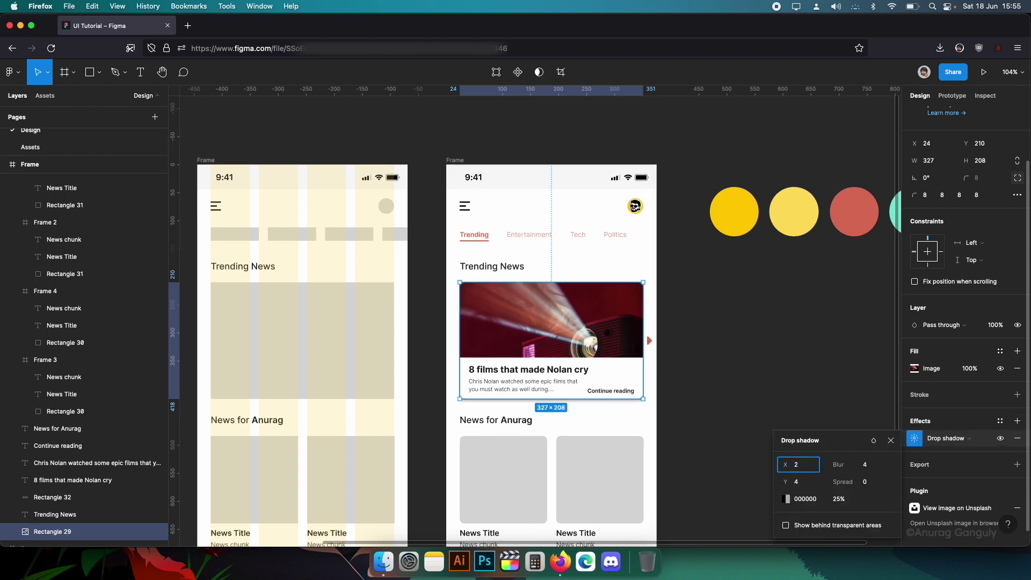
key(Tab)
key(Tab)
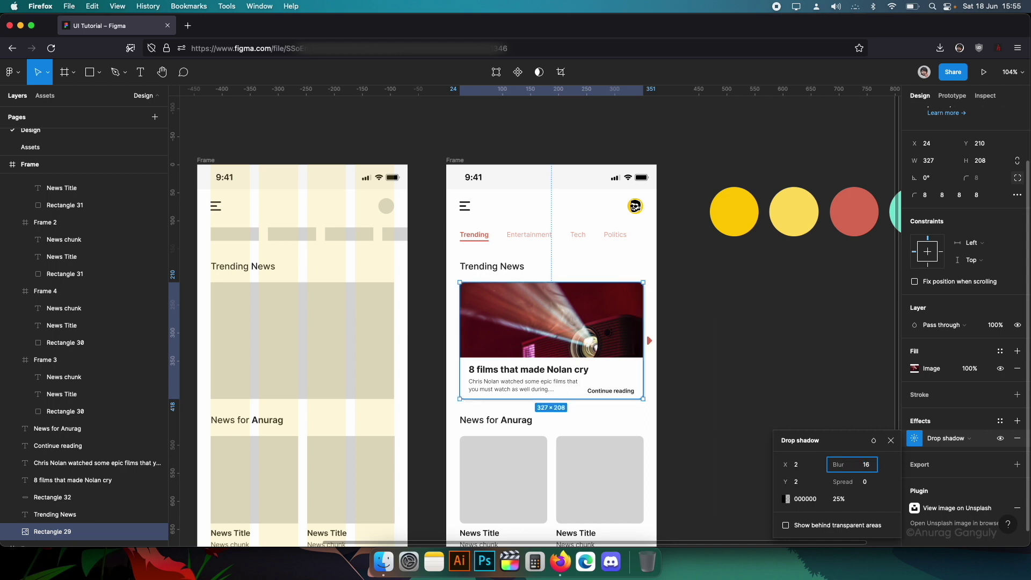
key(Tab)
key(Tab)
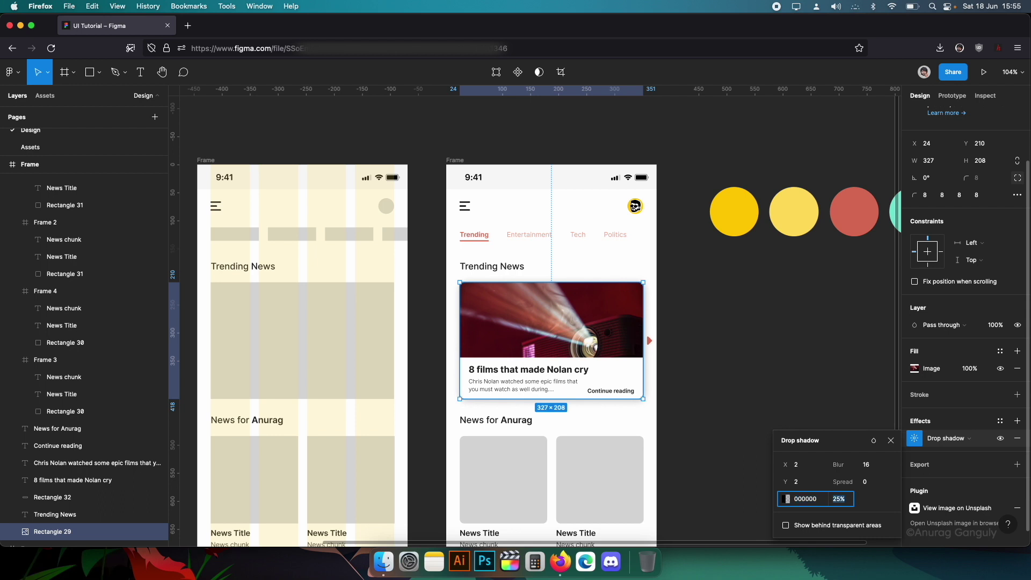
key(Return)
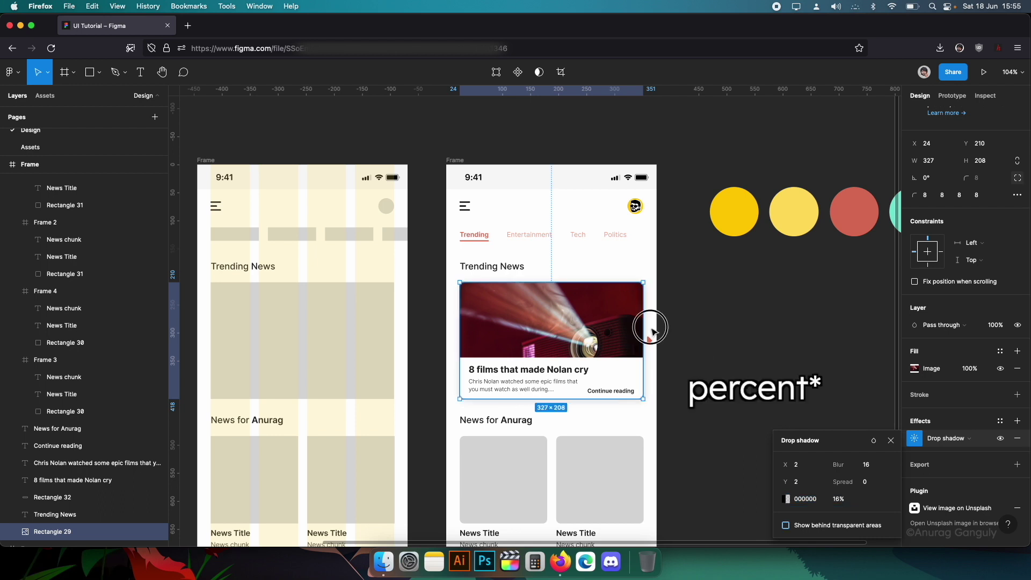
click(667, 325)
scroll(667, 324, up, 2)
scroll(707, 353, down, 1)
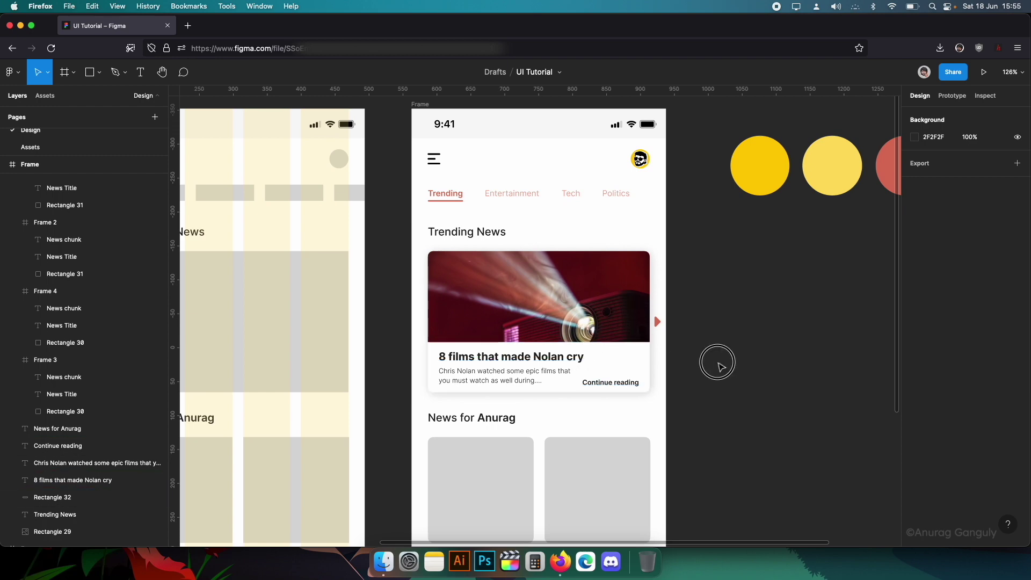
- Recolour the card's "Continue reading" text with the red sampled from the palette circles
scroll(703, 305, down, 4)
click(596, 275)
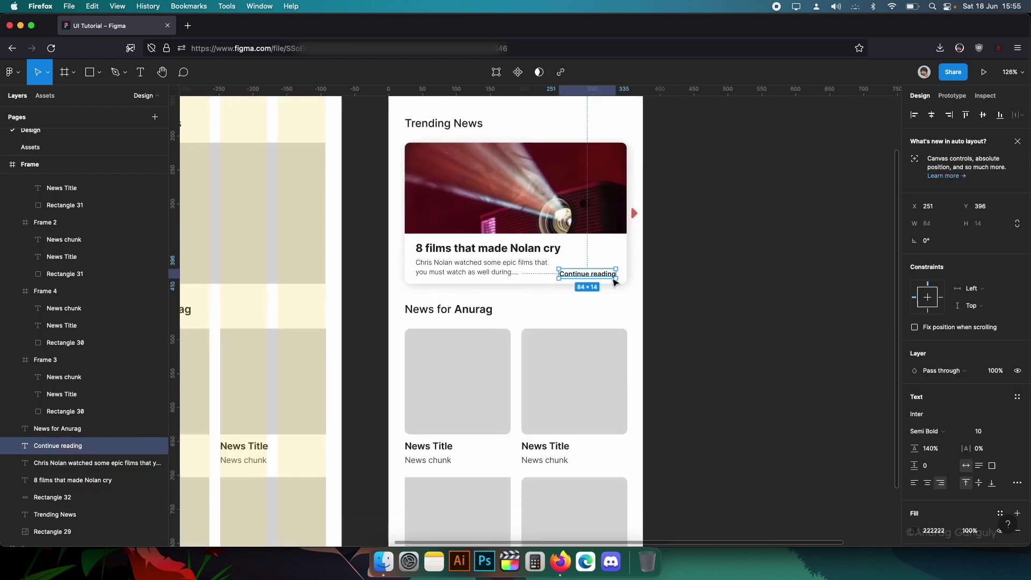
scroll(764, 243, down, 2)
scroll(765, 242, up, 5)
scroll(764, 243, right, 3)
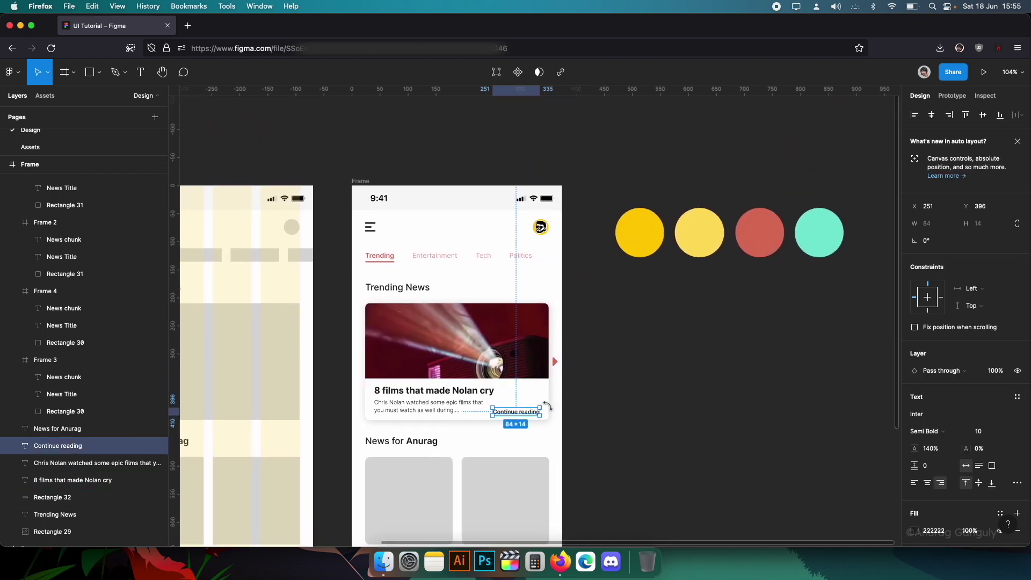
key(i)
click(772, 239)
click(632, 419)
scroll(596, 419, up, 2)
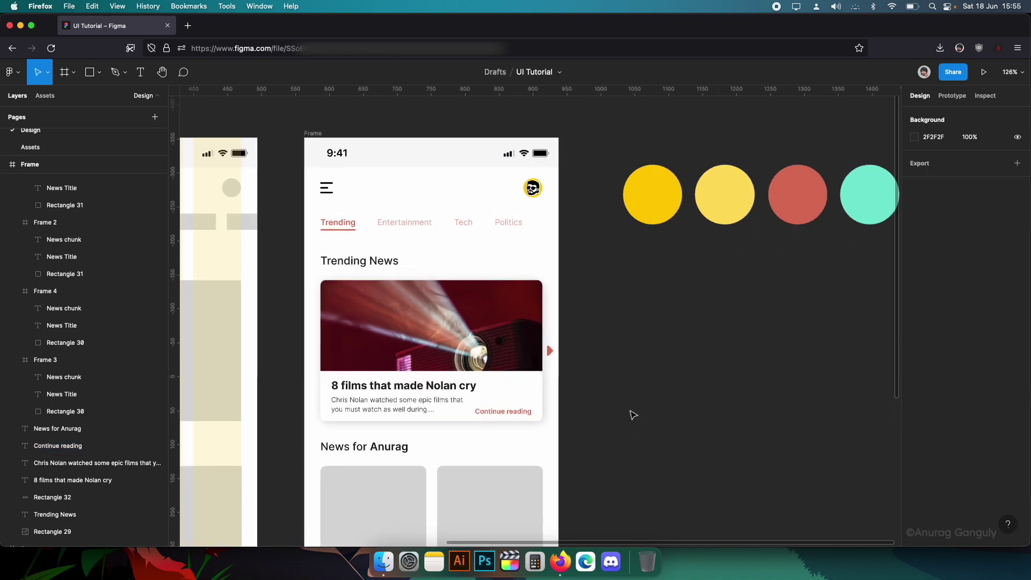
- Delete the red caret arrow beside the trending card
drag(635, 421, 750, 296)
click(669, 187)
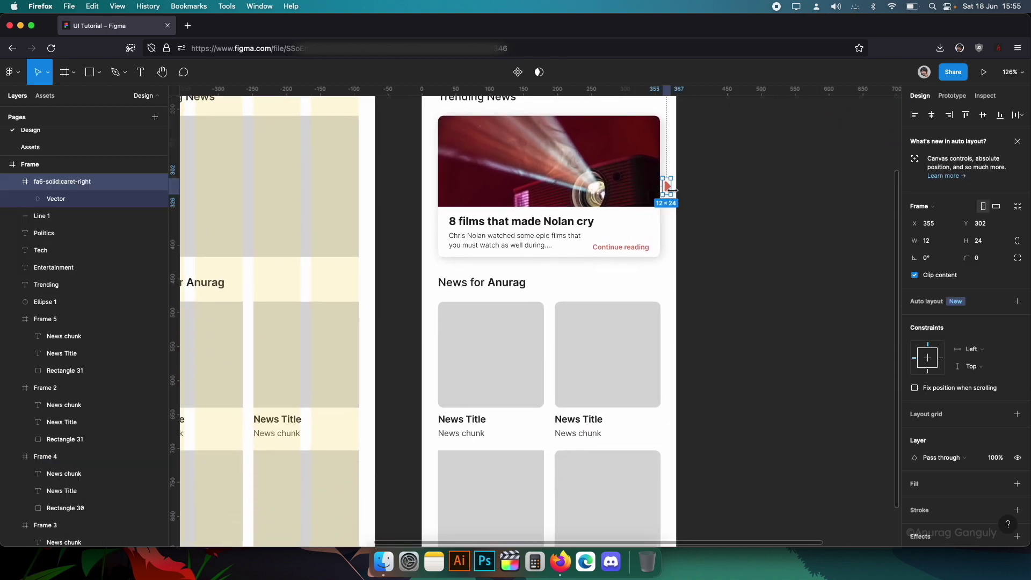
key(BackSpace)
- Duplicate all of the trending card's elements and place the copy beside the original with an 8 px gap
drag(719, 210, 672, 308)
drag(679, 364, 369, 220)
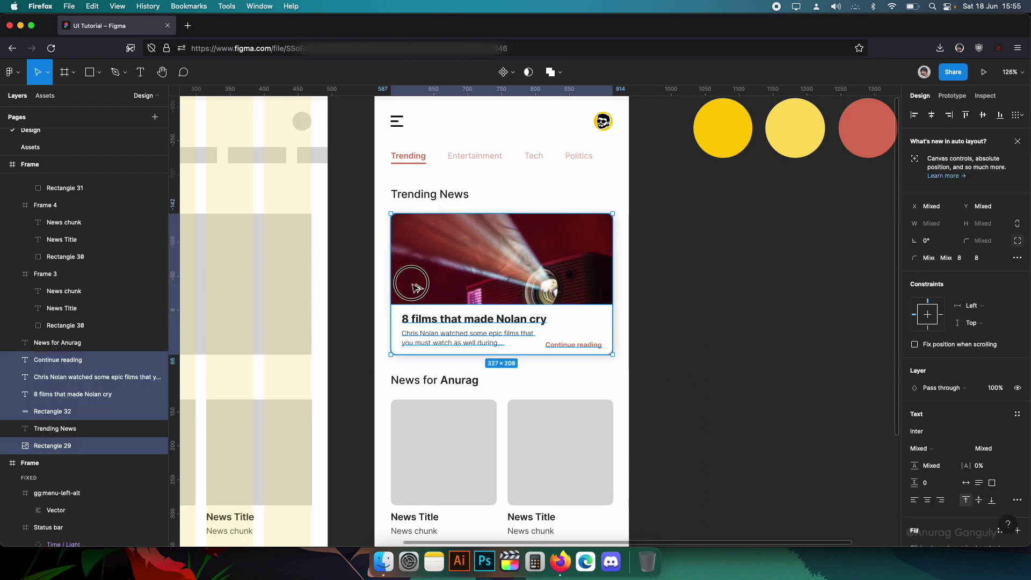
drag(411, 294, 630, 295)
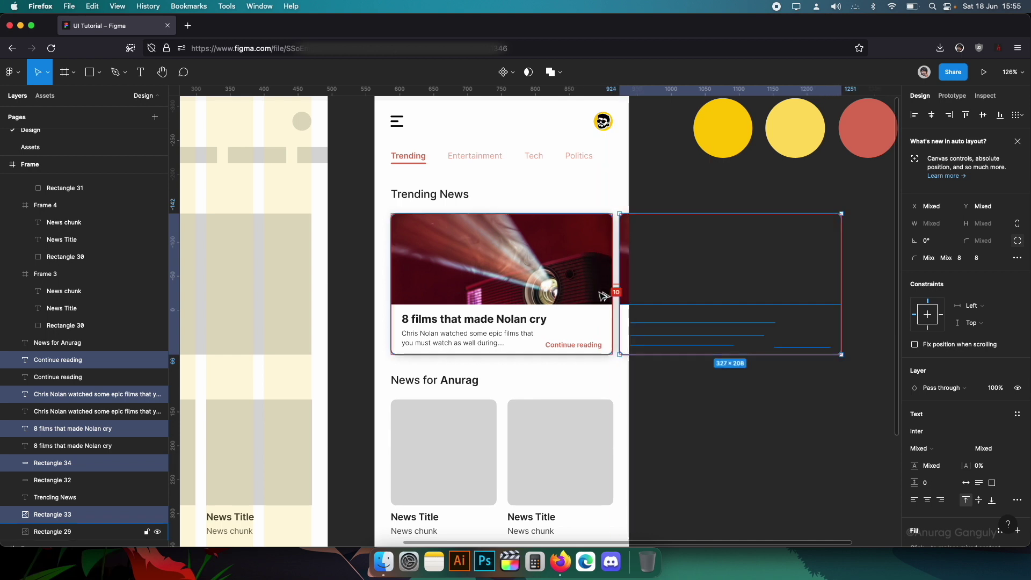
key(Left)
key(Left)
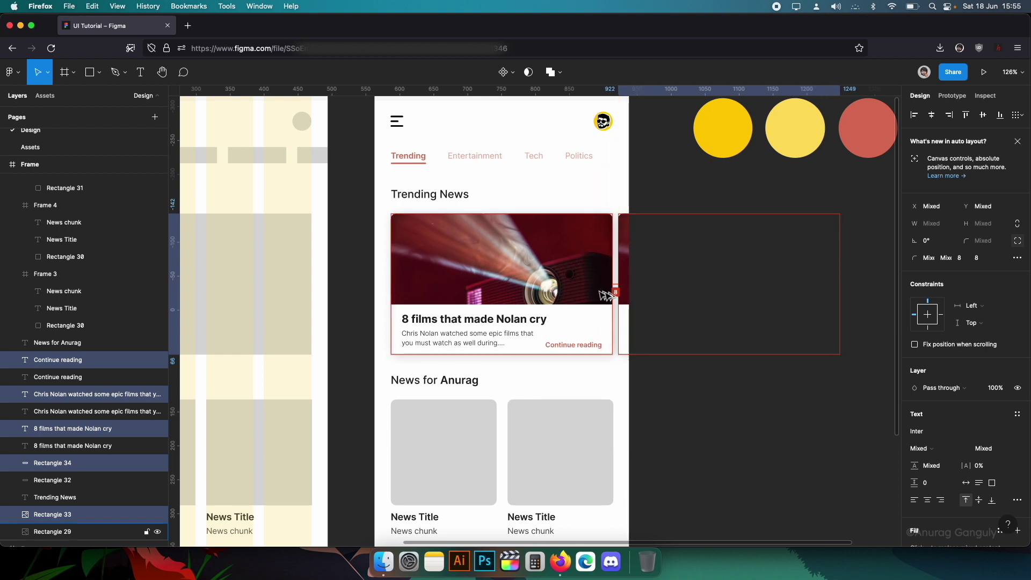
- Try 60% opacity on all of the duplicated card's layers, and undo it
key(6)
click(682, 479)
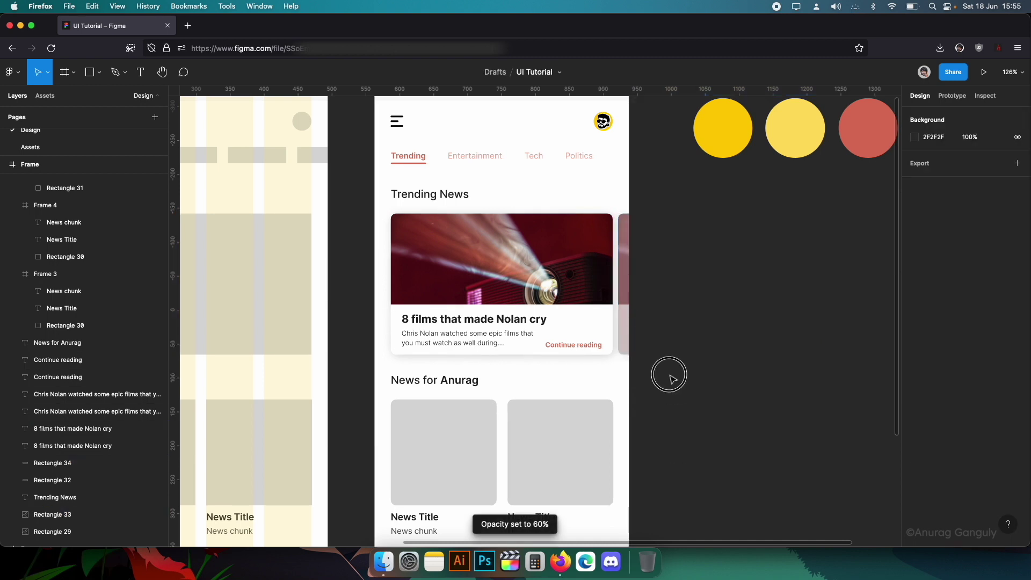
key(super+z)
key(super+z)
- Set only the duplicated card's image rectangle to 70% opacity
click(610, 261)
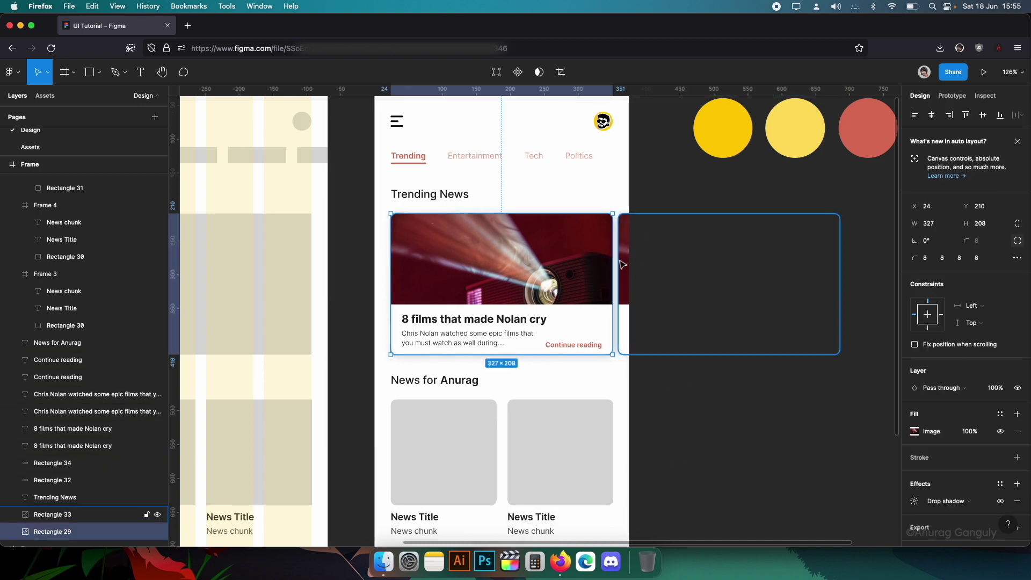
click(620, 259)
key(7)
scroll(686, 424, down, 3)
click(693, 435)
scroll(704, 454, down, 2)
scroll(617, 290, up, 5)
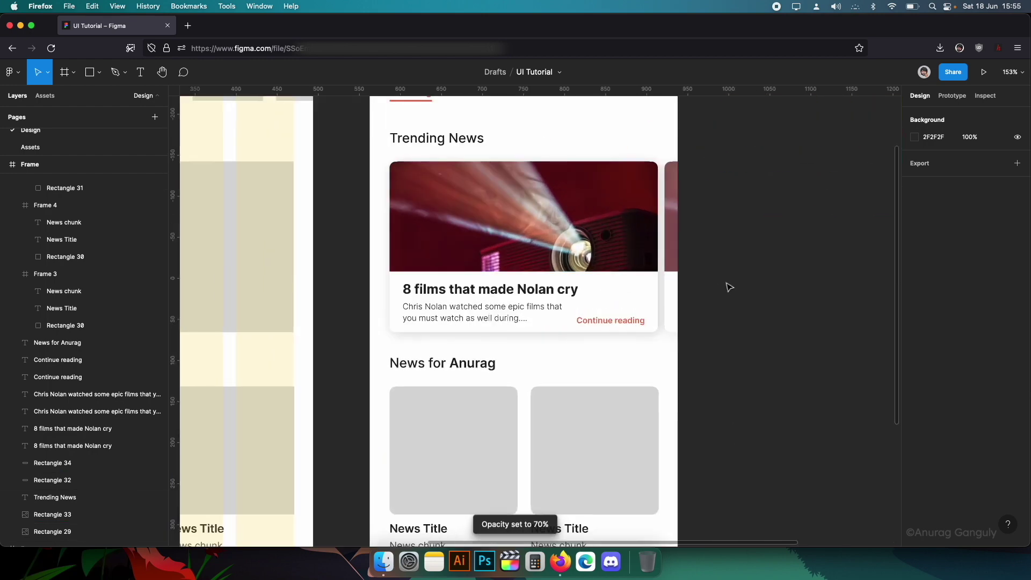
- Fill the first "News for" tile with the NASA photo of an astronaut above Earth from Unsplash's space results
scroll(759, 369, down, 5)
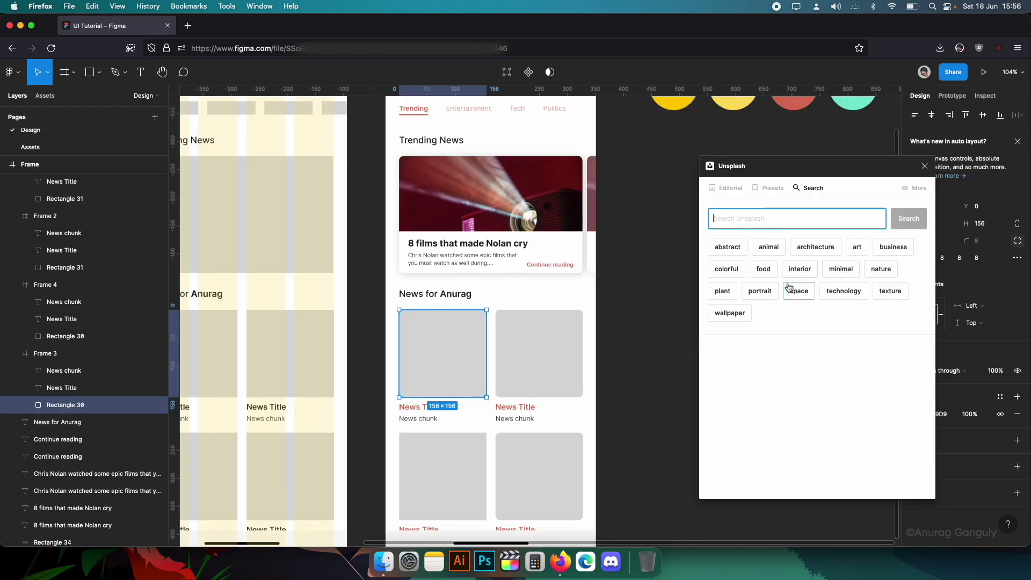
click(788, 287)
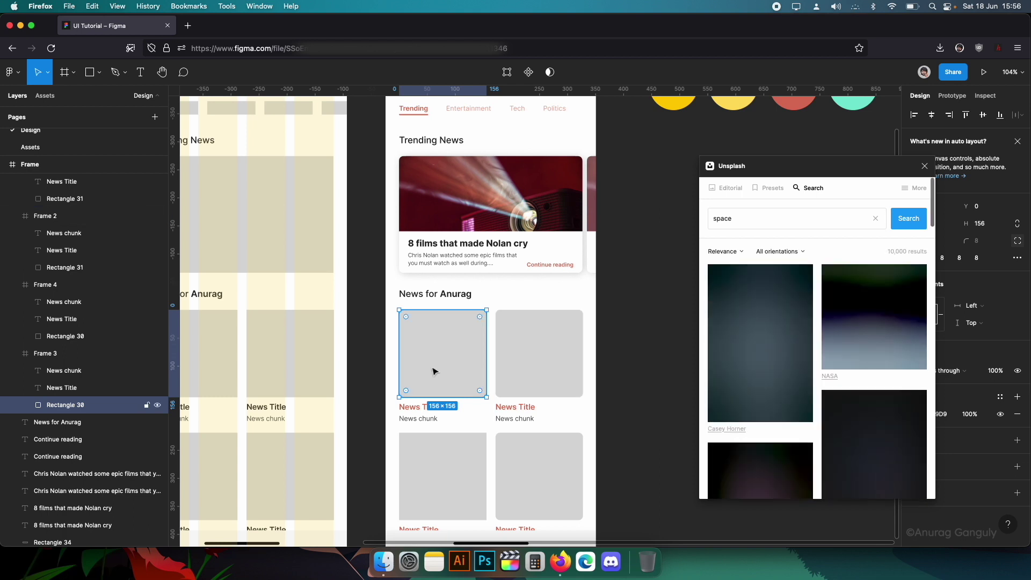
click(875, 293)
- Search Unsplash for "tech" and fill the second news tile with the photo of a colourfully lit laptop
click(535, 359)
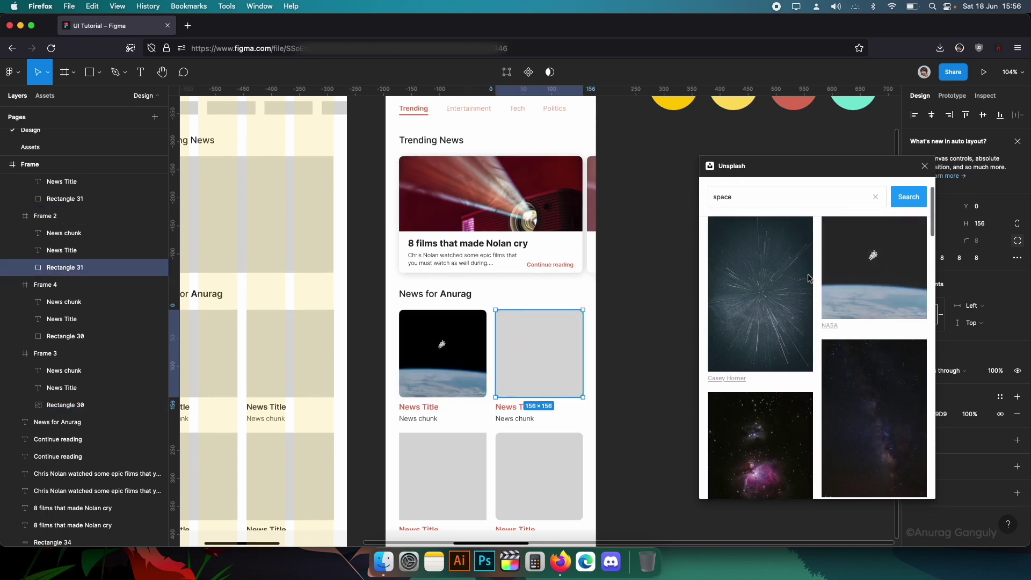
click(784, 223)
key(Return)
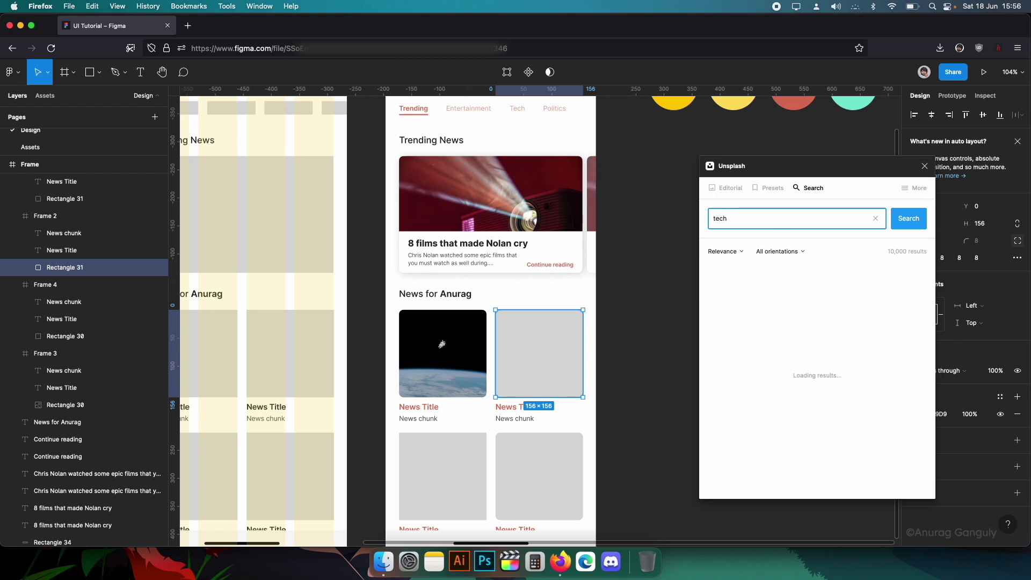
scroll(860, 349, down, 3)
scroll(923, 386, down, 6)
scroll(859, 366, up, 4)
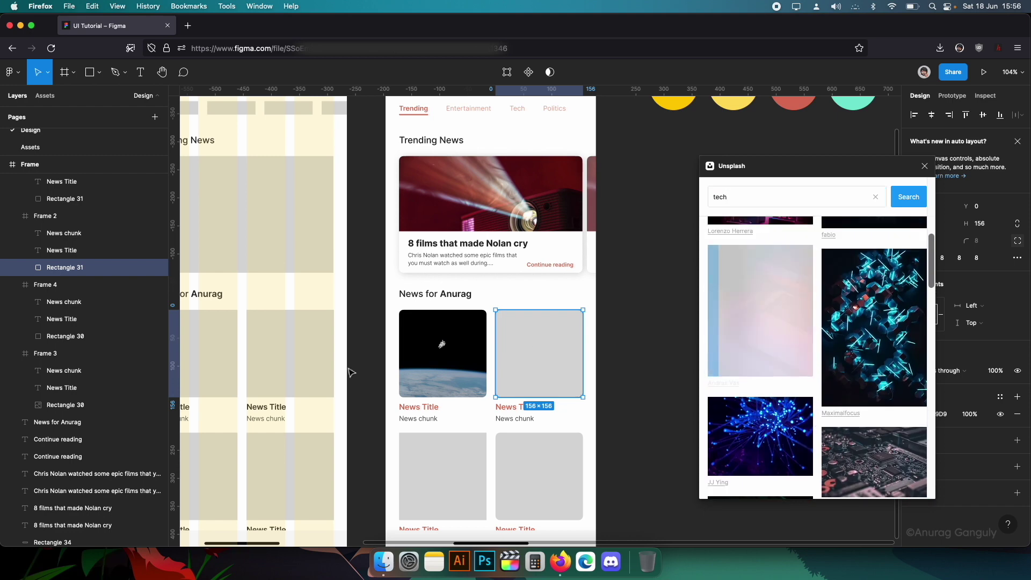
click(783, 322)
- Search Unsplash for "food" and fill the third news tile with the photo of a salad bowl on white
scroll(473, 387, down, 3)
click(438, 368)
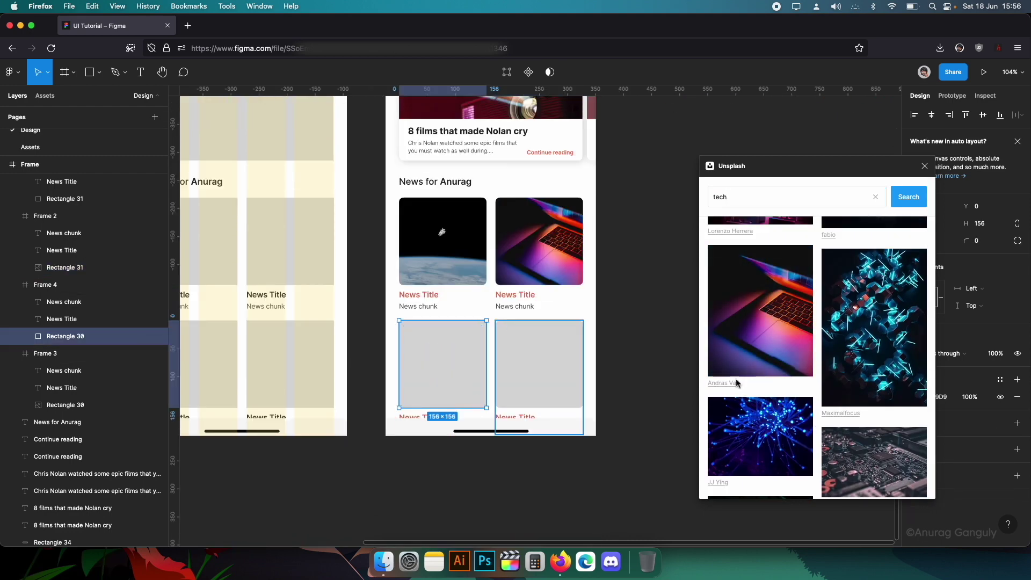
scroll(776, 376, up, 5)
click(782, 220)
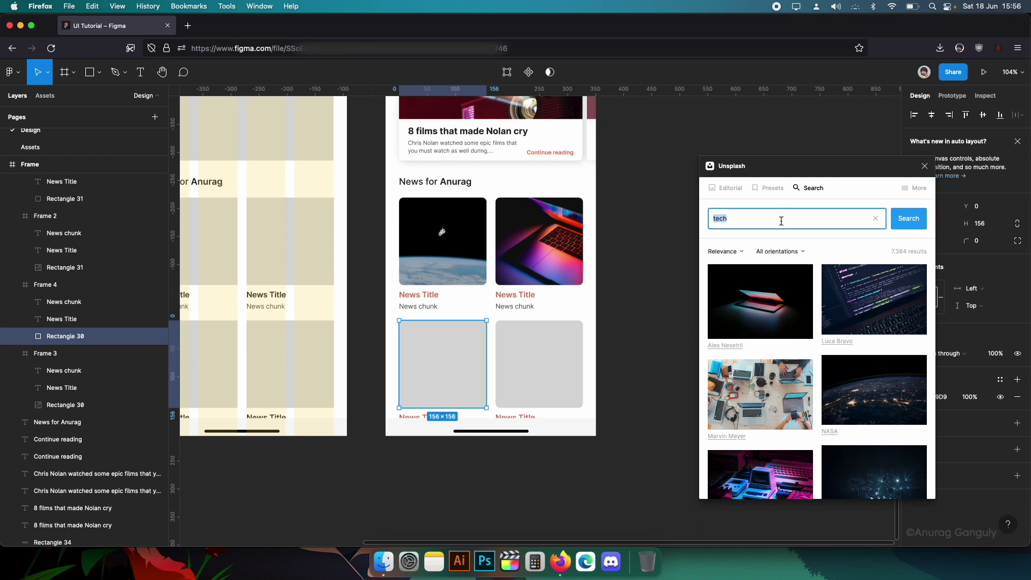
key(Return)
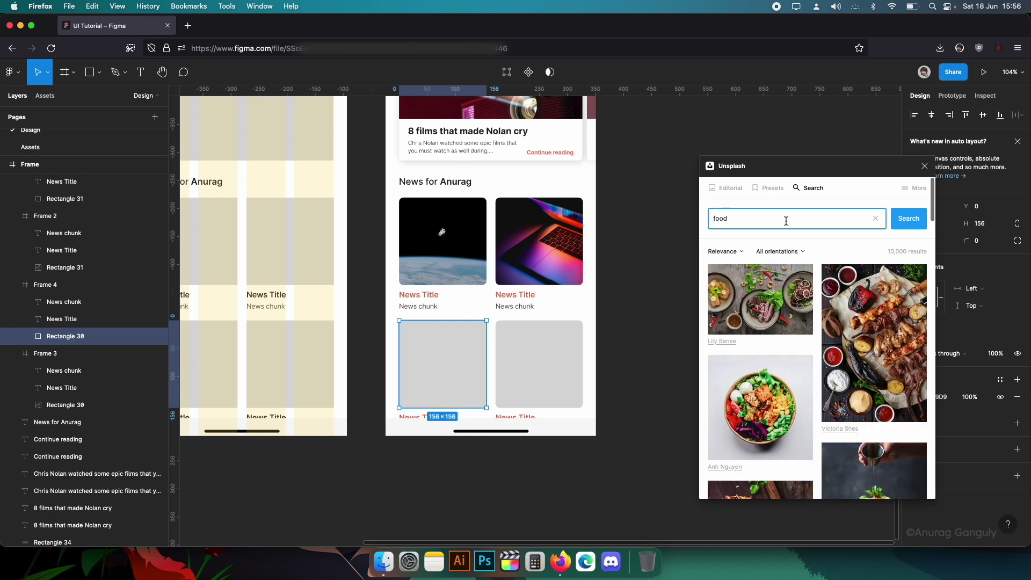
scroll(824, 334, down, 1)
scroll(806, 323, down, 3)
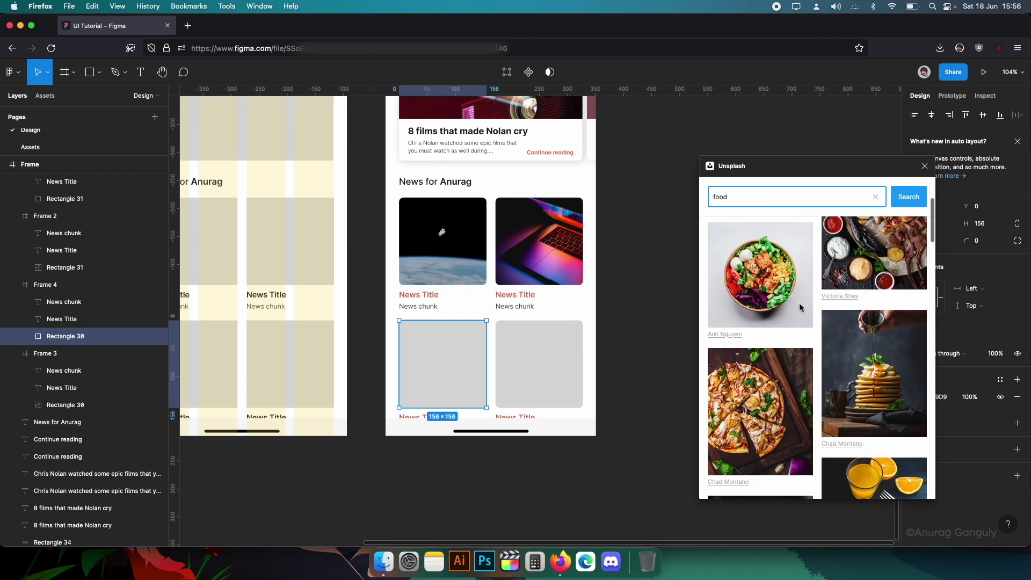
click(768, 295)
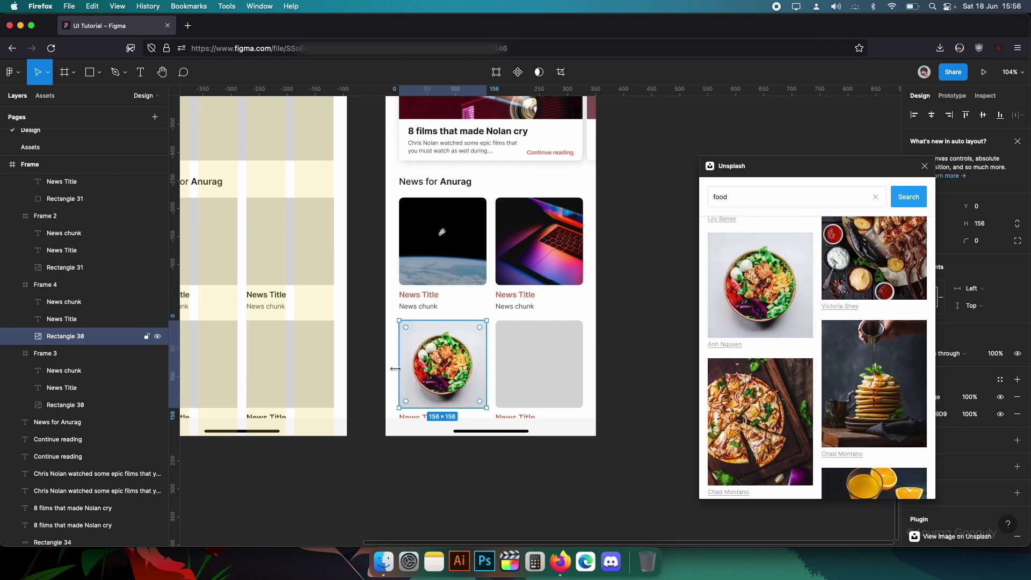
- Search Unsplash for "sports" and fill the fourth news tile with the photo of women sprinting on a track
click(558, 363)
scroll(811, 322, up, 4)
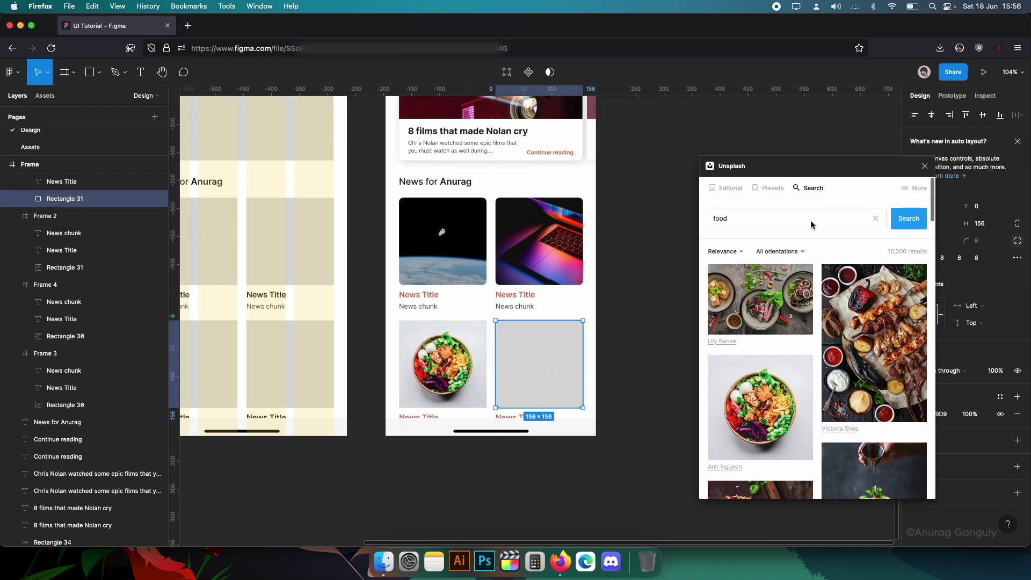
click(784, 228)
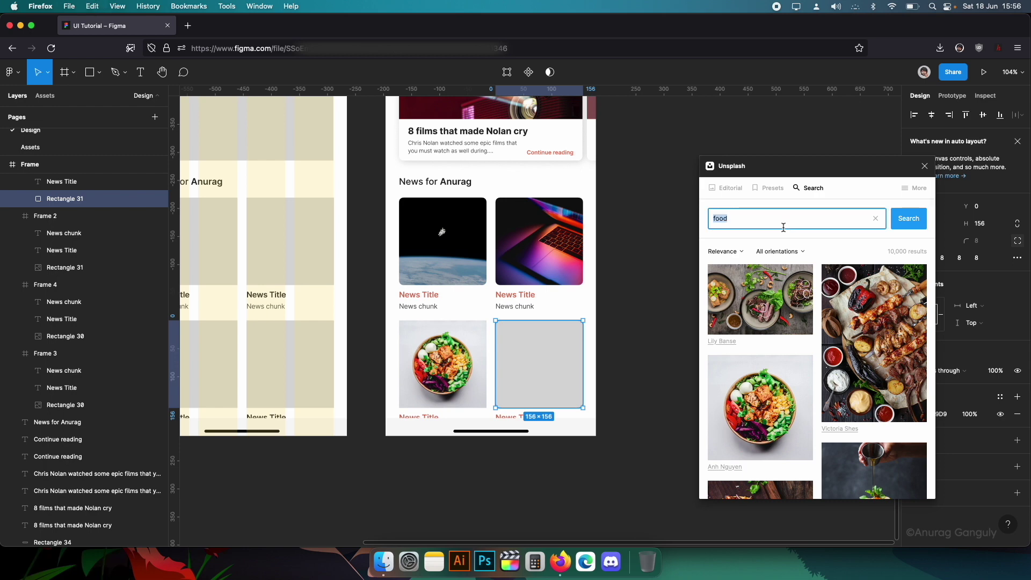
text(sports)
key(Return)
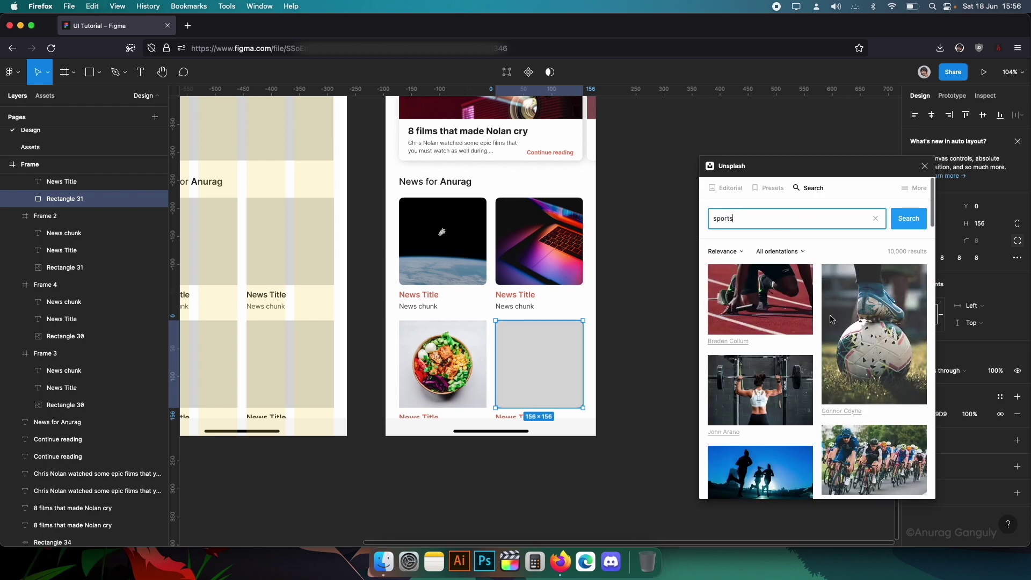
scroll(819, 322, down, 5)
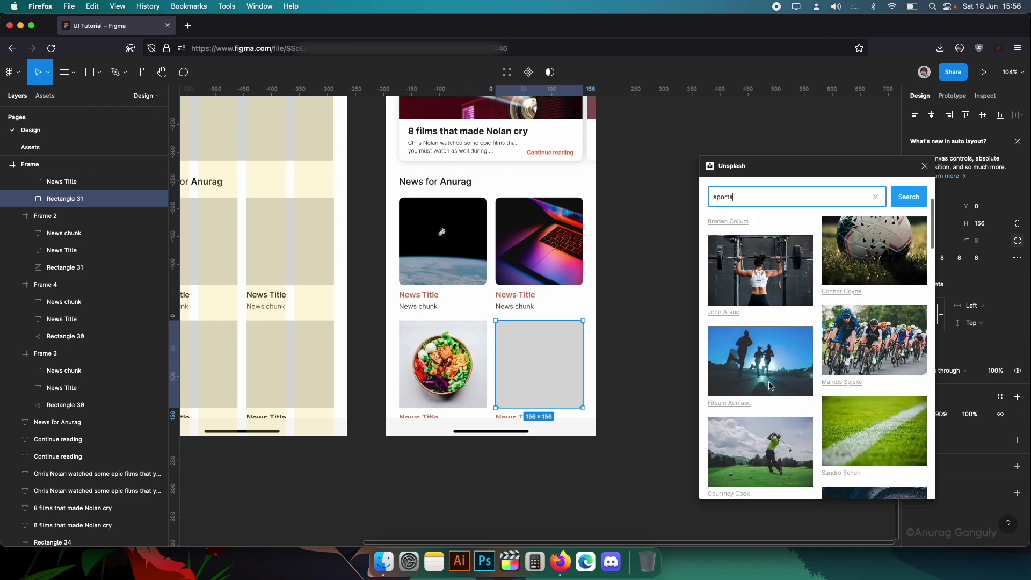
scroll(822, 295, down, 3)
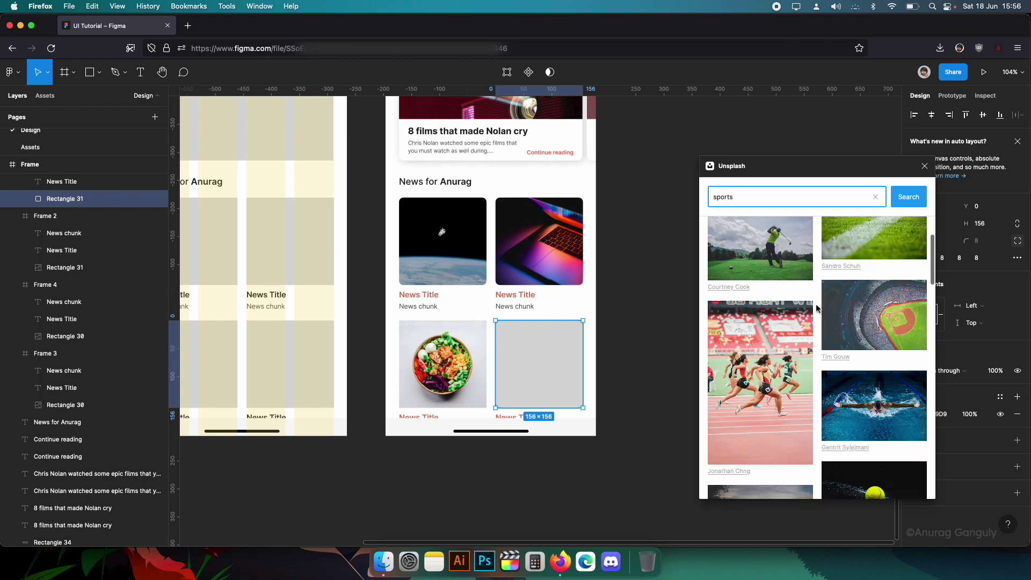
click(754, 368)
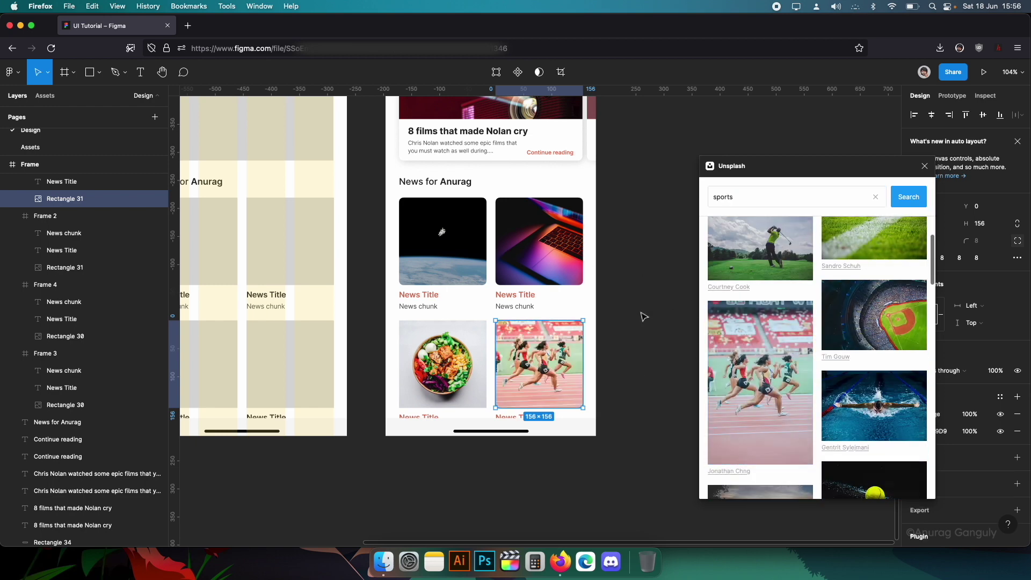
- Extend the detailed newsfeed frame's height to 966 and change the "Politics" category label to "Sports"
drag(525, 480, 529, 502)
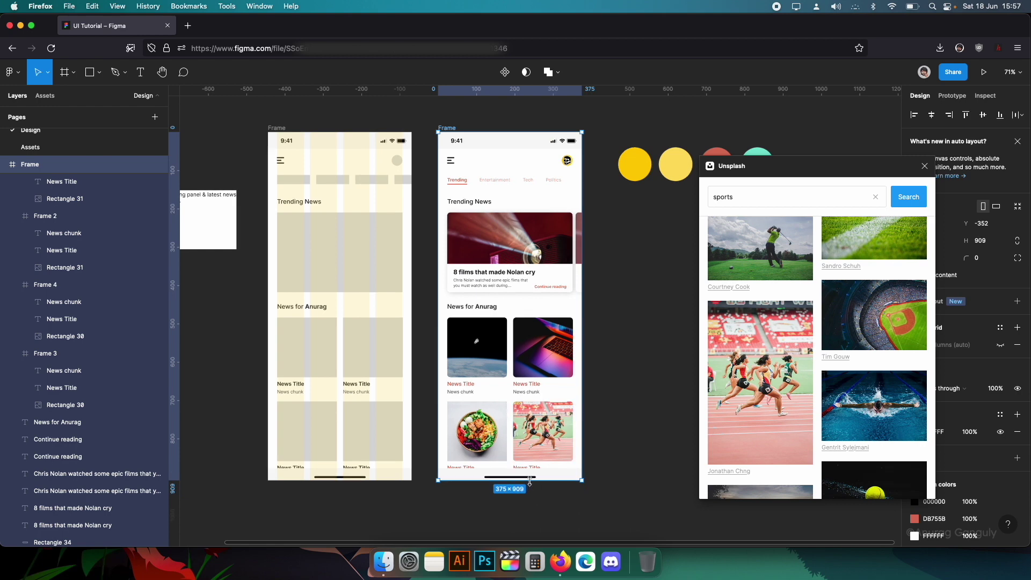
scroll(608, 452, up, 2)
scroll(604, 334, up, 3)
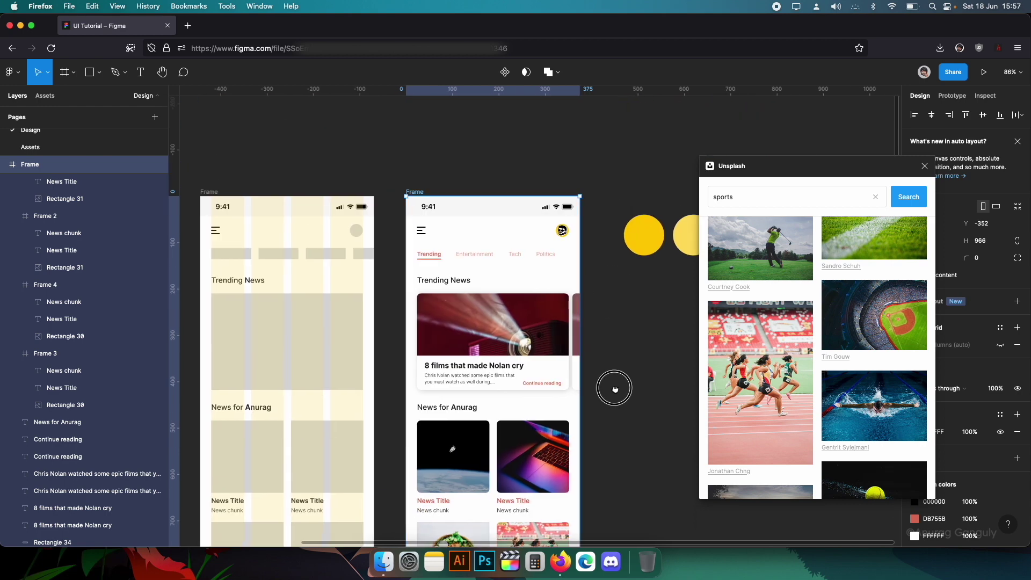
scroll(614, 387, up, 5)
double_click(541, 245)
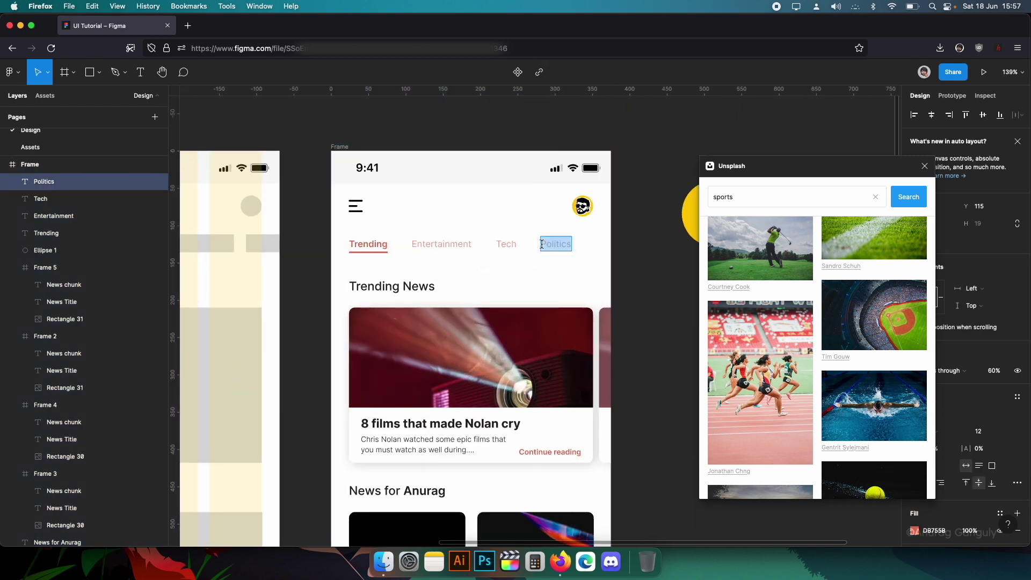
text(Sports)
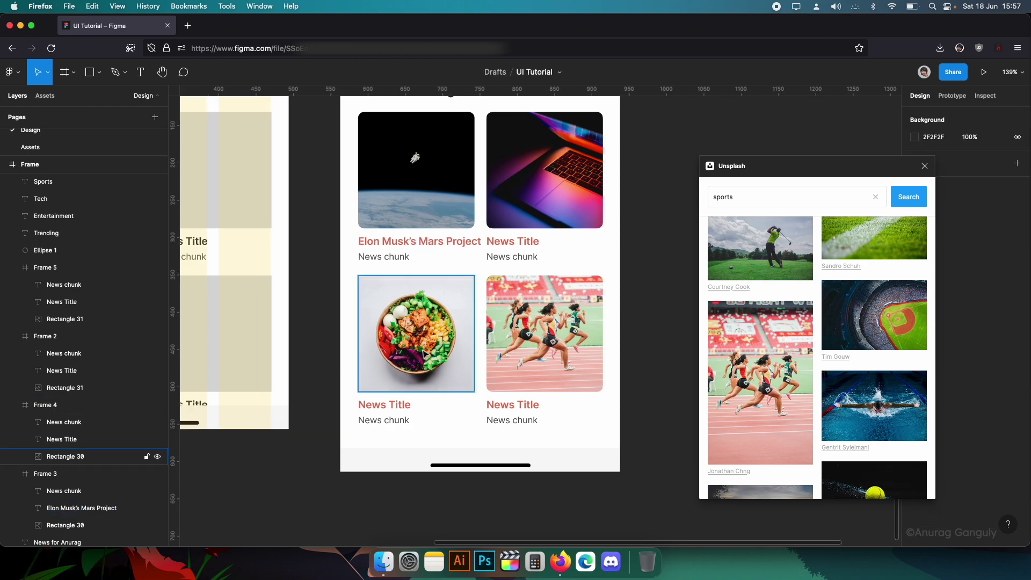
- Give the salad image a corner radius of 8 with 60% corner smoothing, then close the Unsplash plugin
click(64, 456)
click(991, 243)
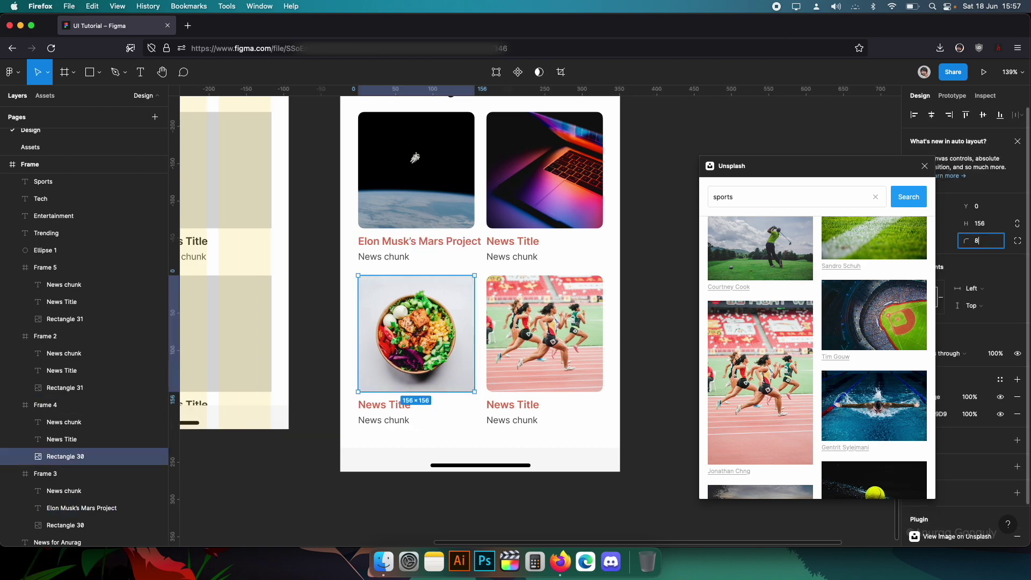
key(Return)
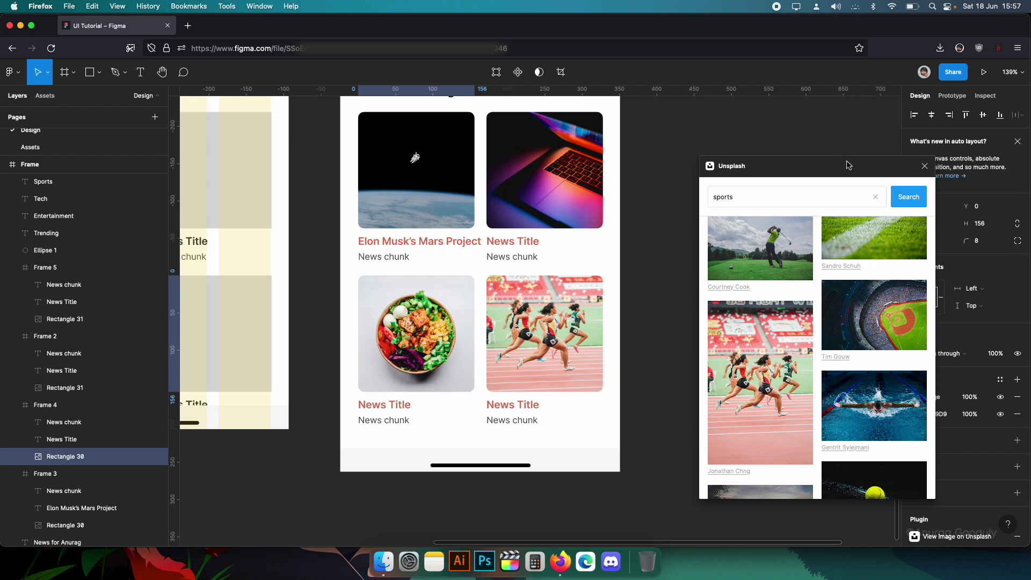
drag(848, 166, 746, 169)
click(1014, 259)
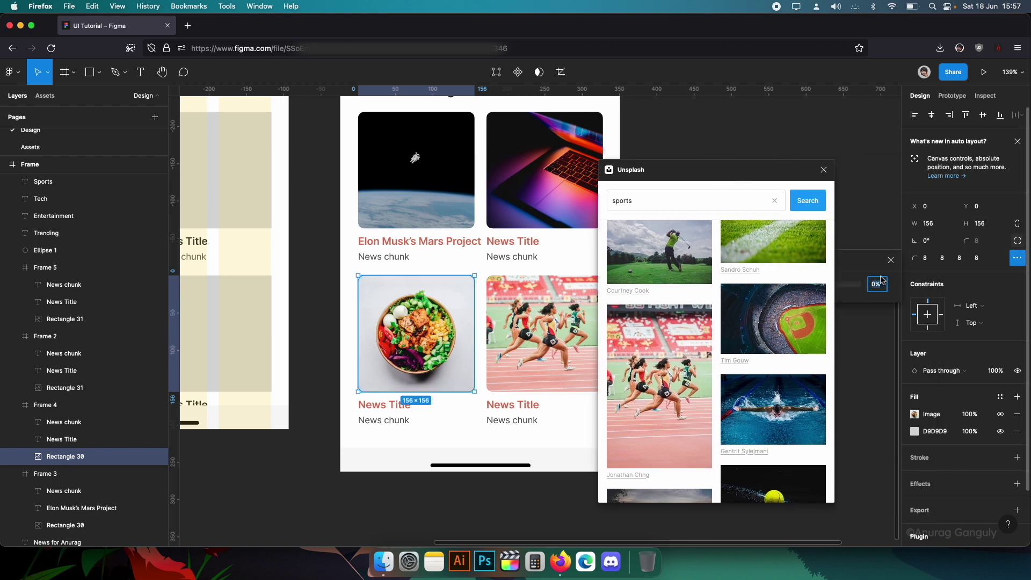
text(60)
key(Return)
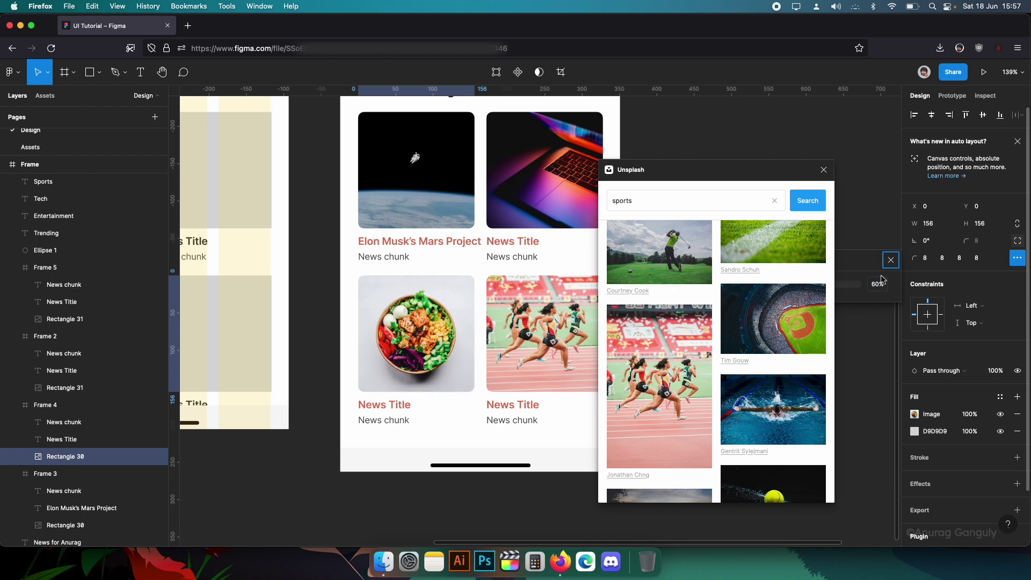
click(824, 170)
click(762, 178)
- Set the text resizing of all four news tile titles to truncate
scroll(707, 214, down, 2)
scroll(678, 242, up, 3)
double_click(469, 252)
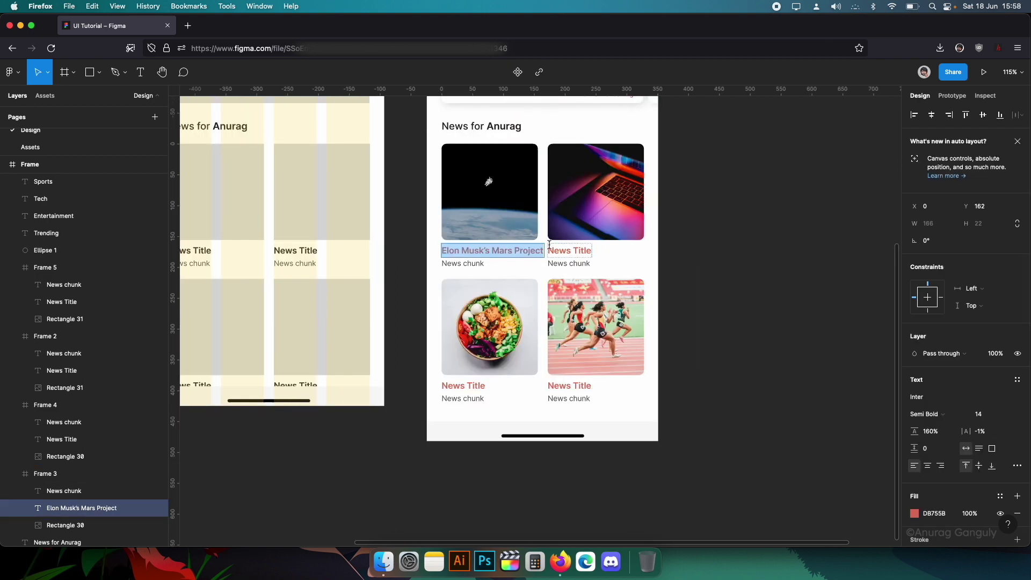
key(Escape)
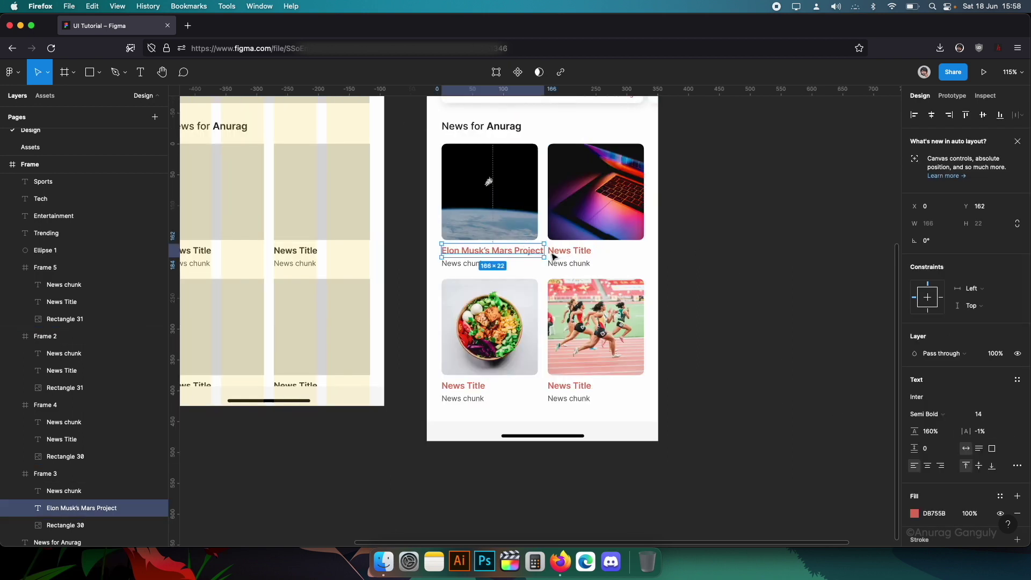
click(563, 254)
shift+click(524, 252)
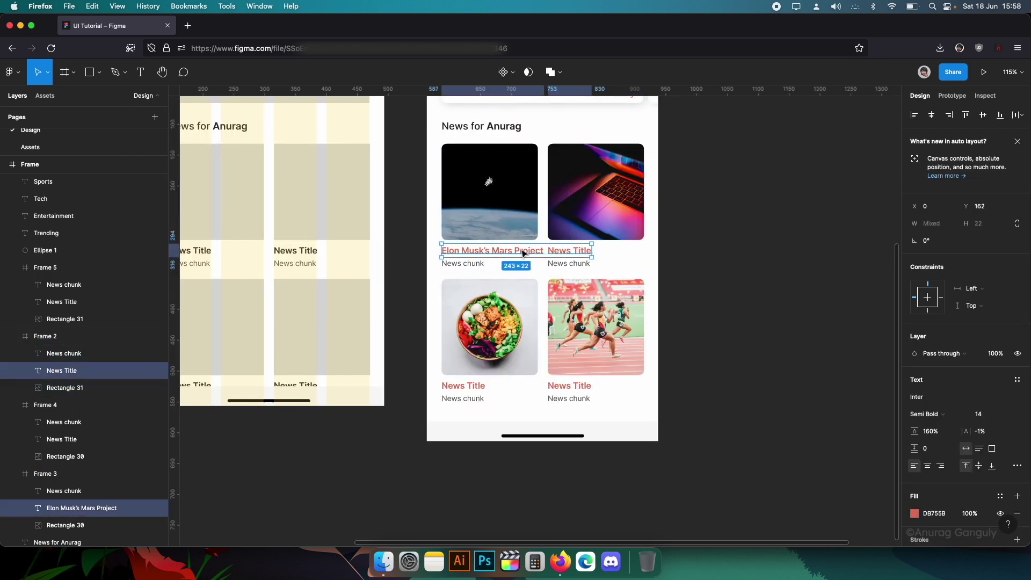
shift+click(453, 387)
shift+click(569, 385)
click(1018, 467)
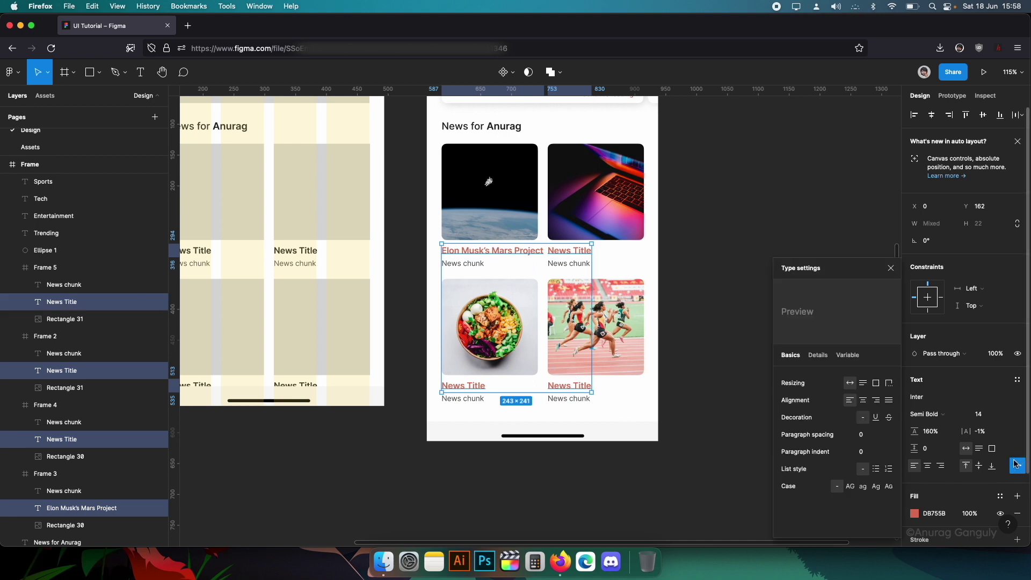
click(890, 385)
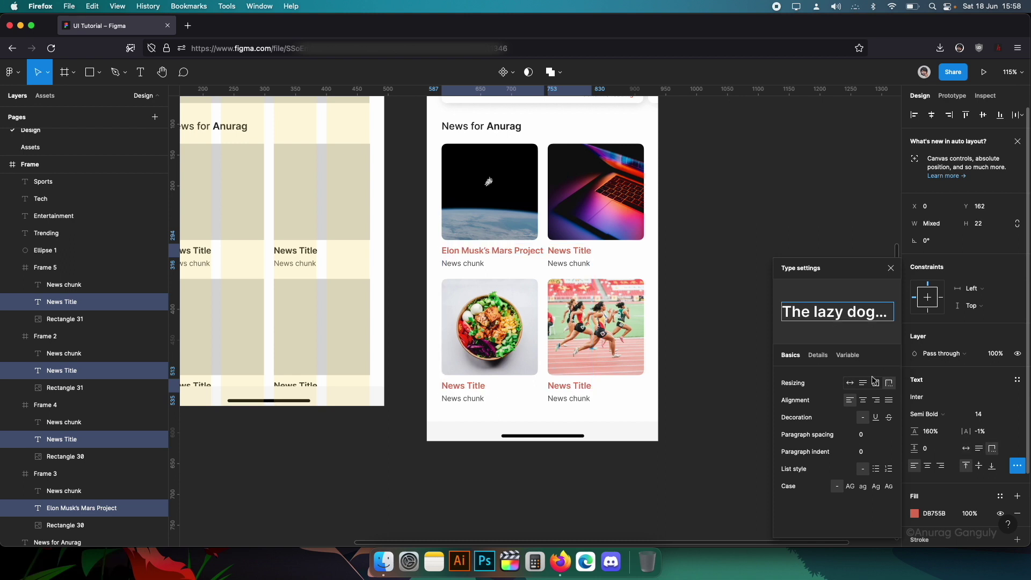
- Narrow the first news title's text box to 156 wide, matching the image above it
click(535, 252)
ctrl+scroll(542, 230, up, 5)
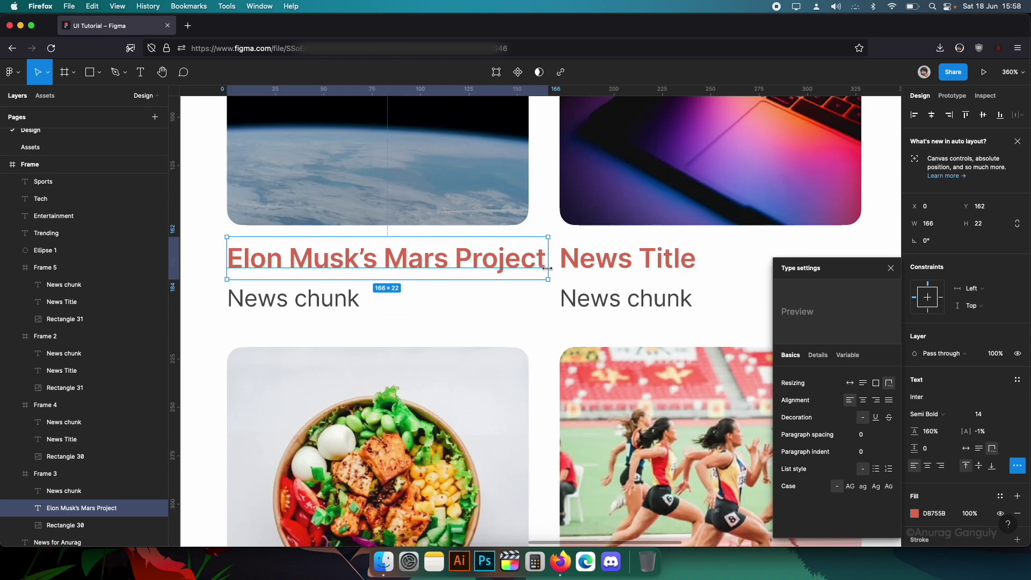
drag(546, 263, 528, 265)
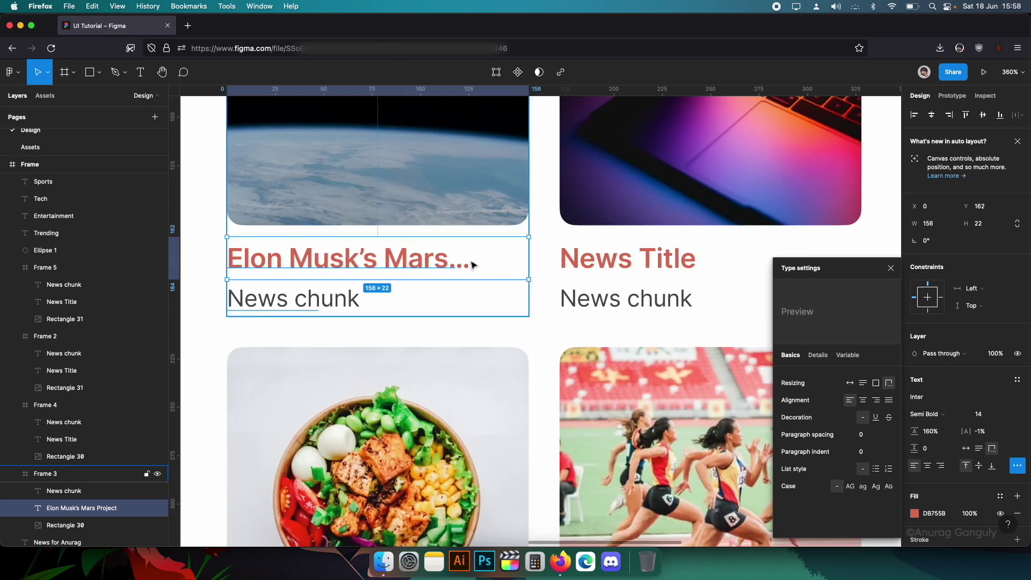
- Change the first news title to "Elon speaks up on Mars Project"
double_click(408, 262)
click(403, 261)
click(388, 261)
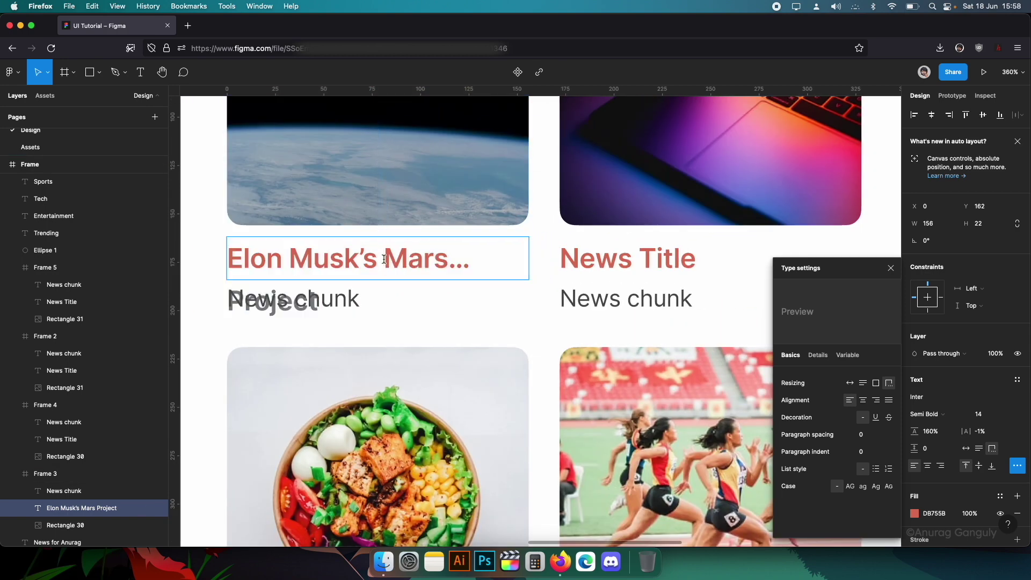
key(BackSpace)
key(BackSpace)
key(BackSpace)
key(BackSpace)
key(BackSpace)
key(BackSpace)
key(BackSpace)
key(BackSpace)
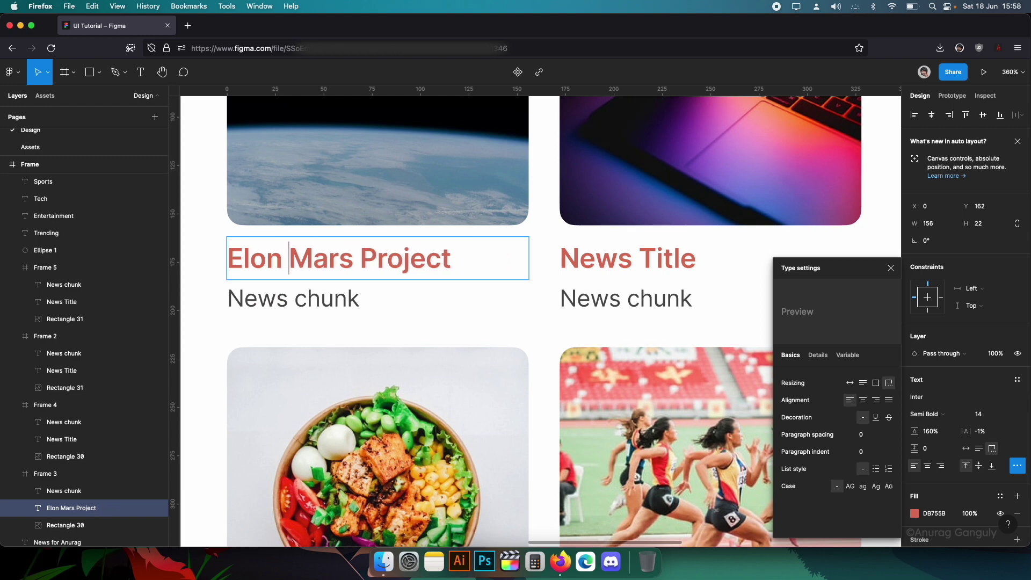
text(speaks u)
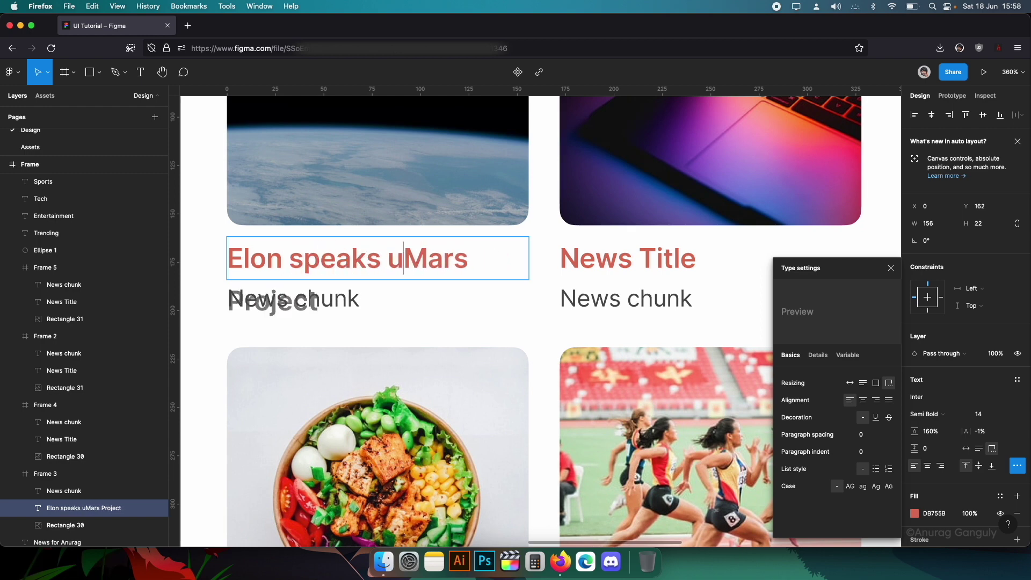
text(p on)
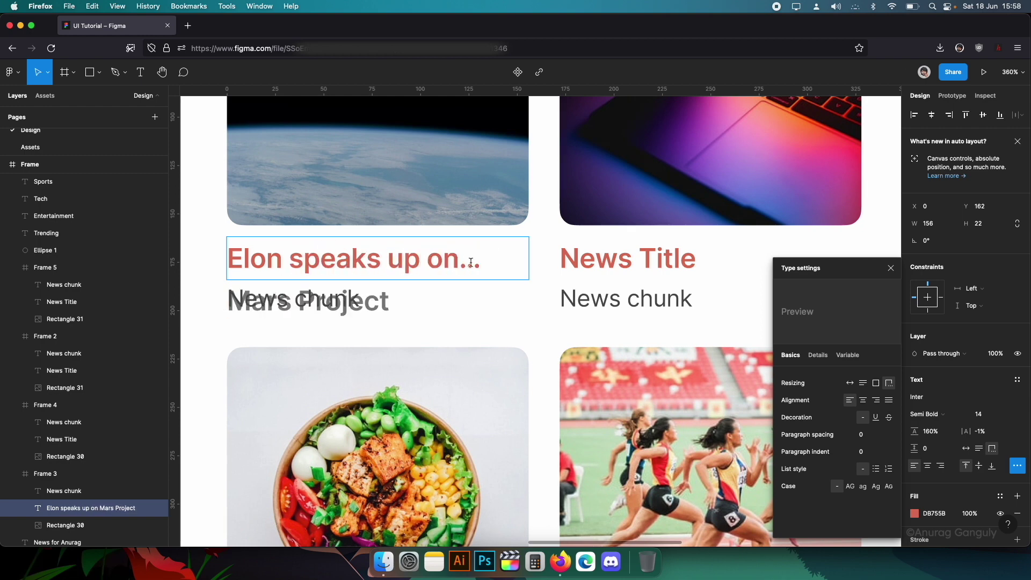
click(528, 304)
scroll(528, 304, down, 5)
click(683, 324)
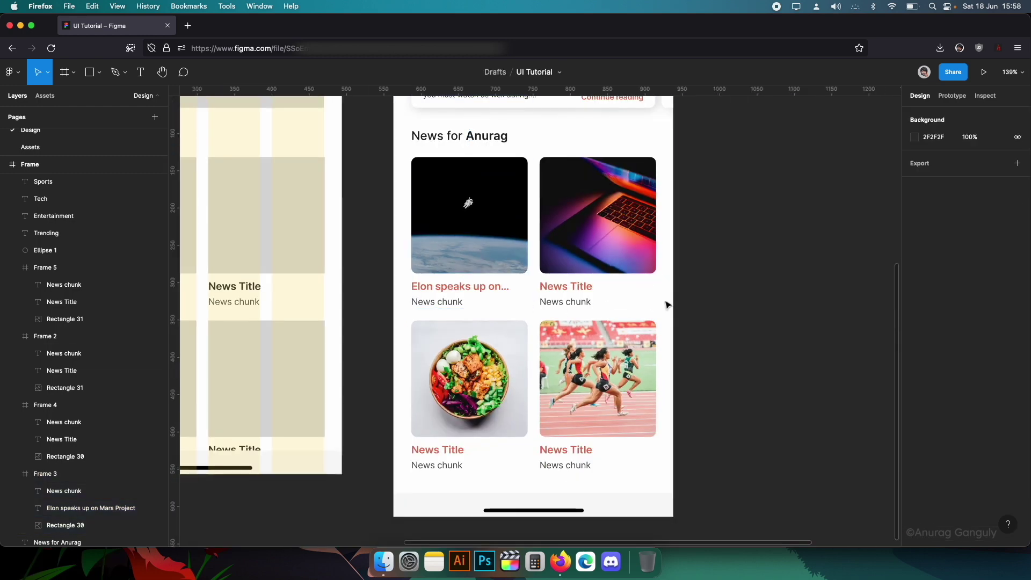
- Select the four "News chunk" descriptions together and set their text resizing to truncate
scroll(684, 324, down, 3)
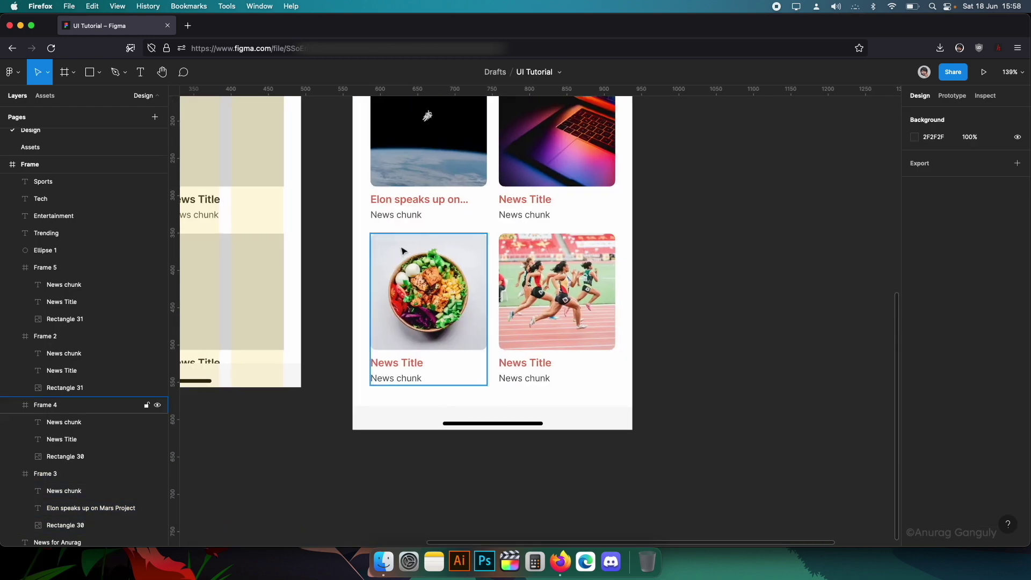
super+click(398, 214)
shift+click(502, 215)
shift+click(529, 378)
shift+click(417, 381)
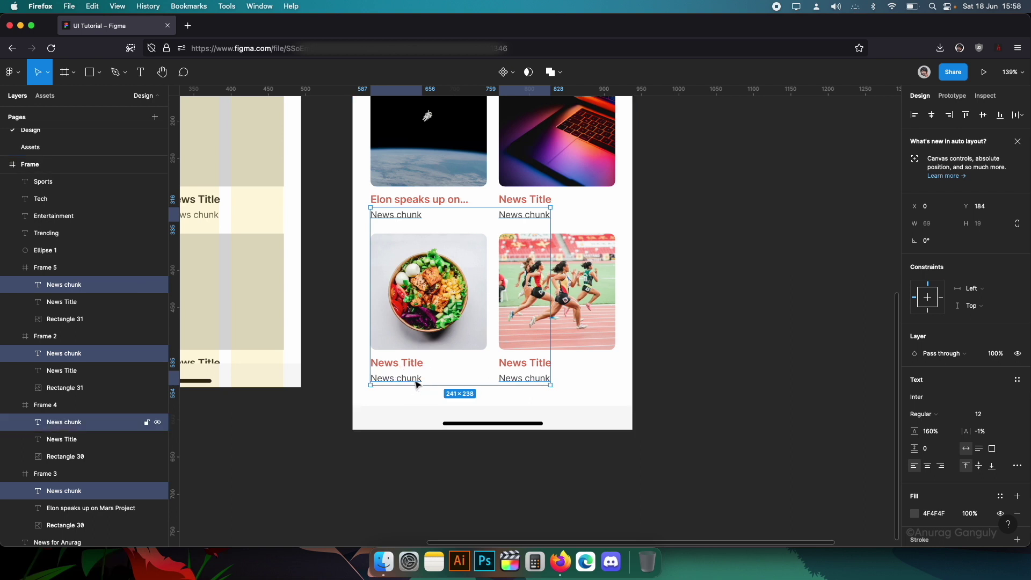
click(1017, 465)
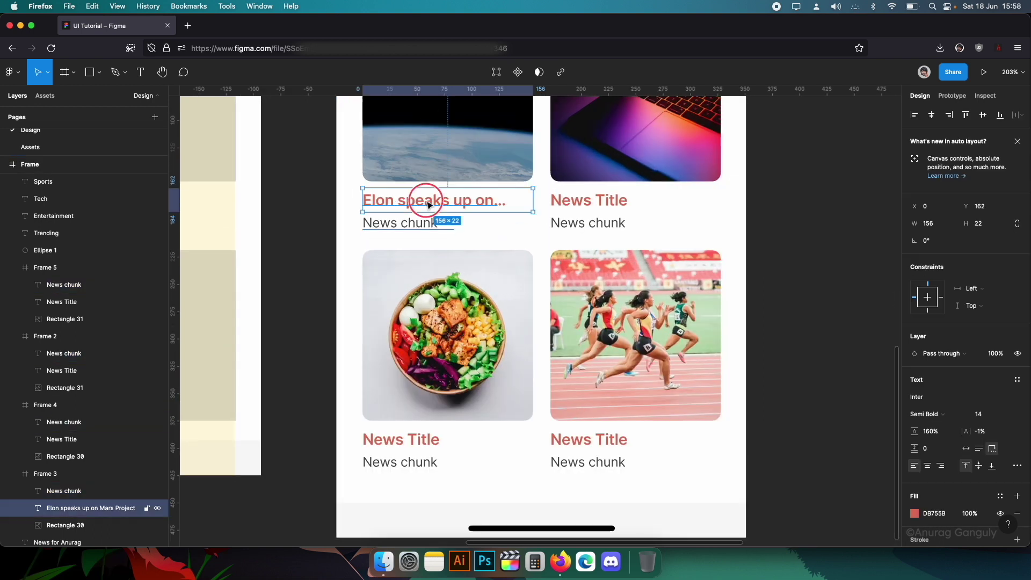
- Retitle the first news tile "Mars Project Update" and set its description to "Elon musk speaks up on his Mission Mars"
text(Marks)
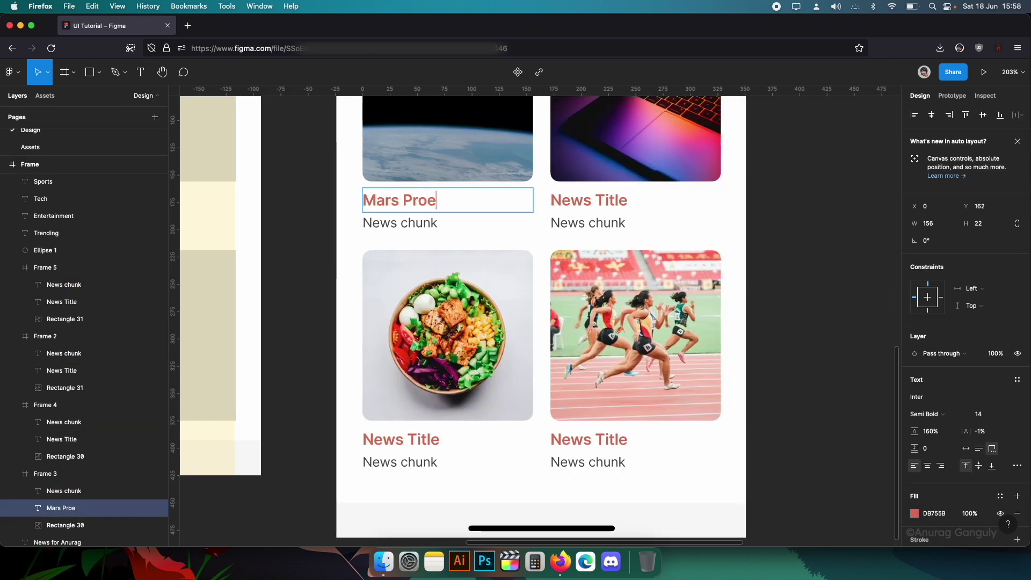
text( Project Update)
double_click(401, 225)
text(Elon musk speaks up o)
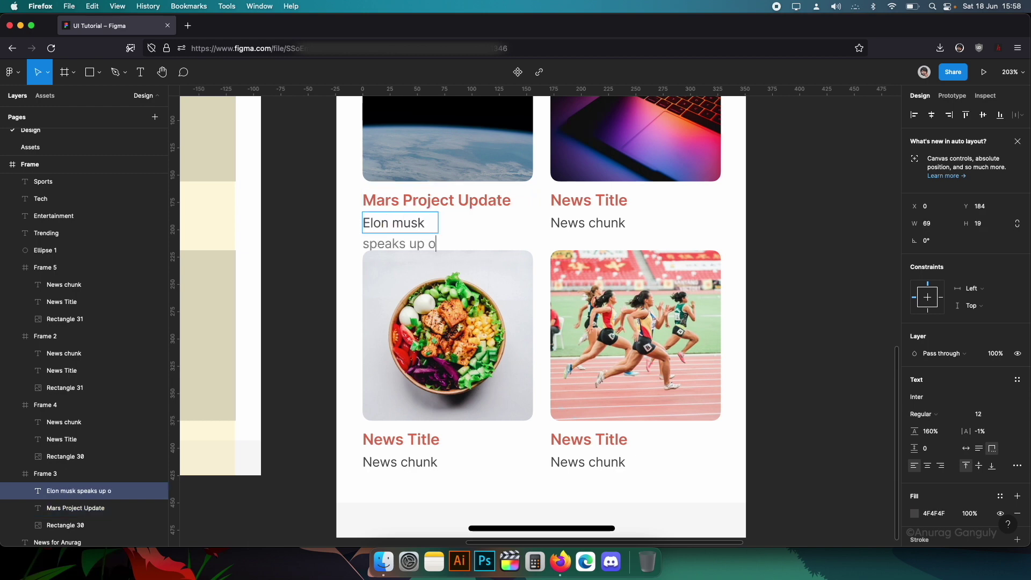
text(n his)
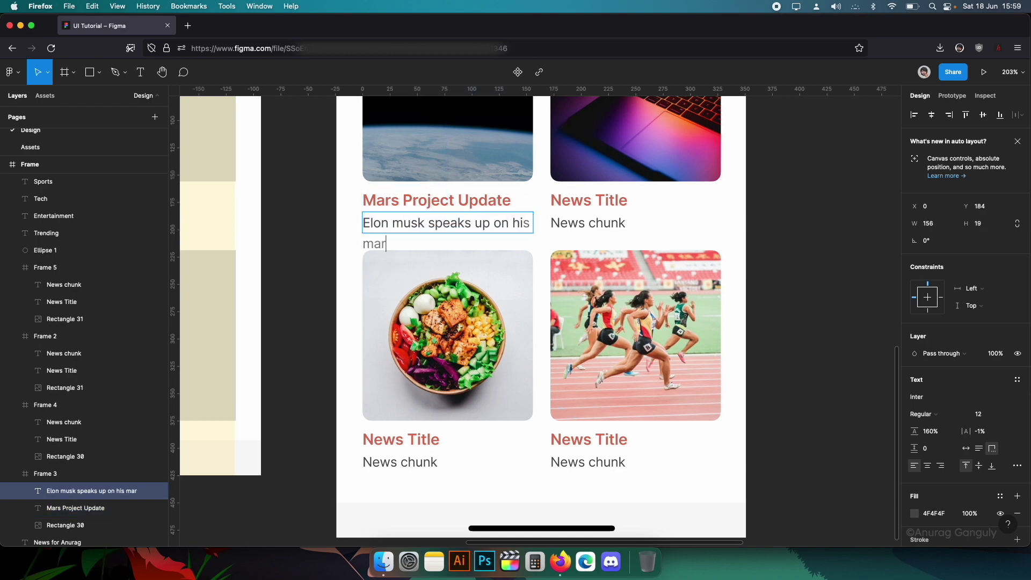
text( Mission Mars)
key(Escape)
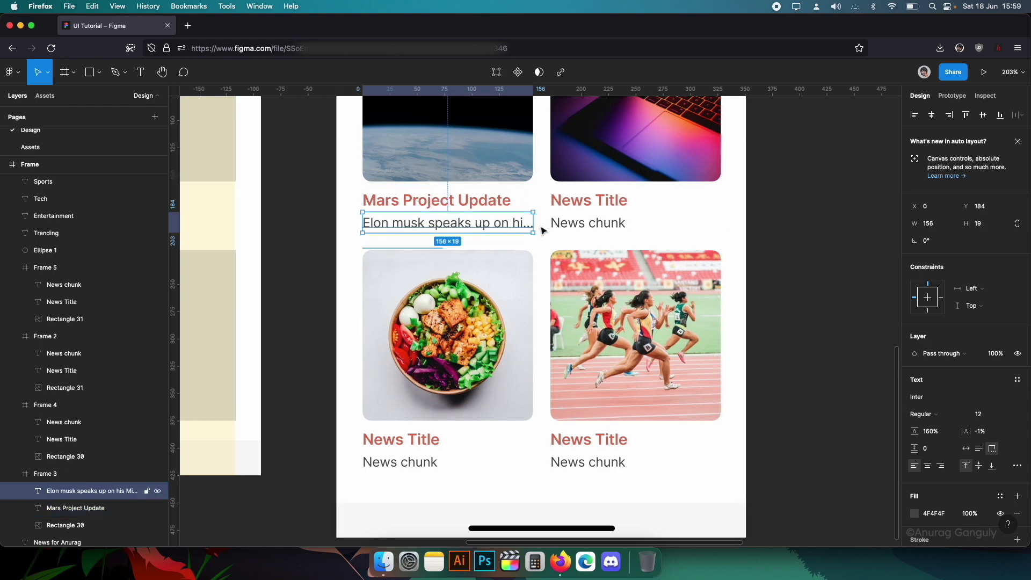
click(781, 279)
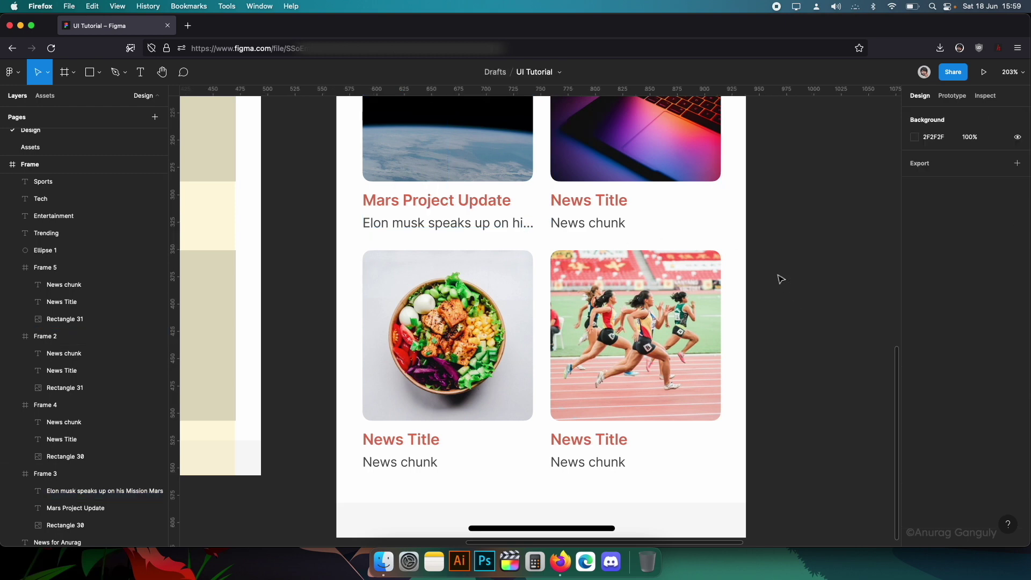
- Widen the second news tile's title box to 156 and retitle it "Apple’s new Macs!"
scroll(784, 277, down, 2)
scroll(786, 267, right, 2)
double_click(468, 237)
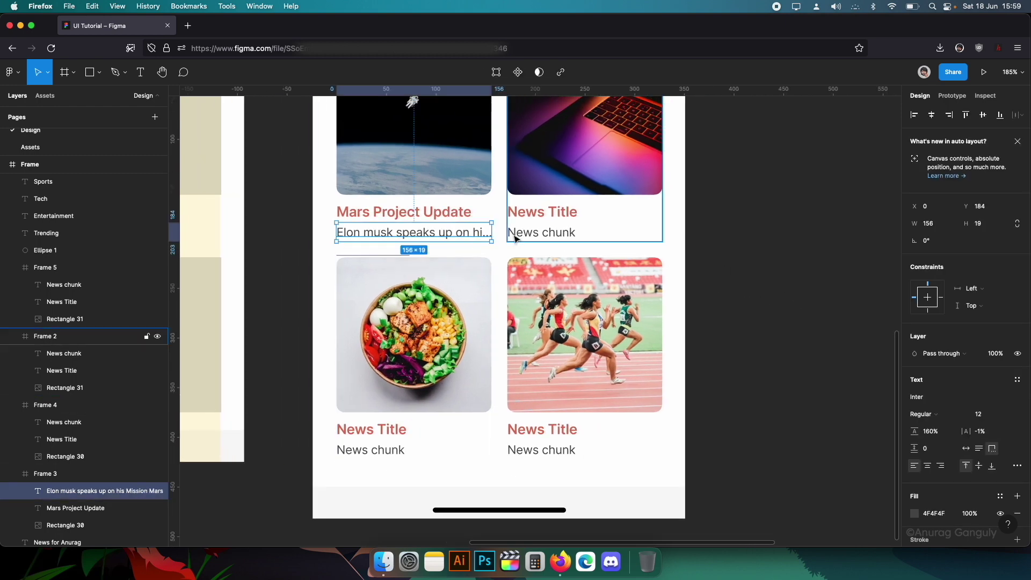
click(537, 211)
scroll(744, 256, up, 3)
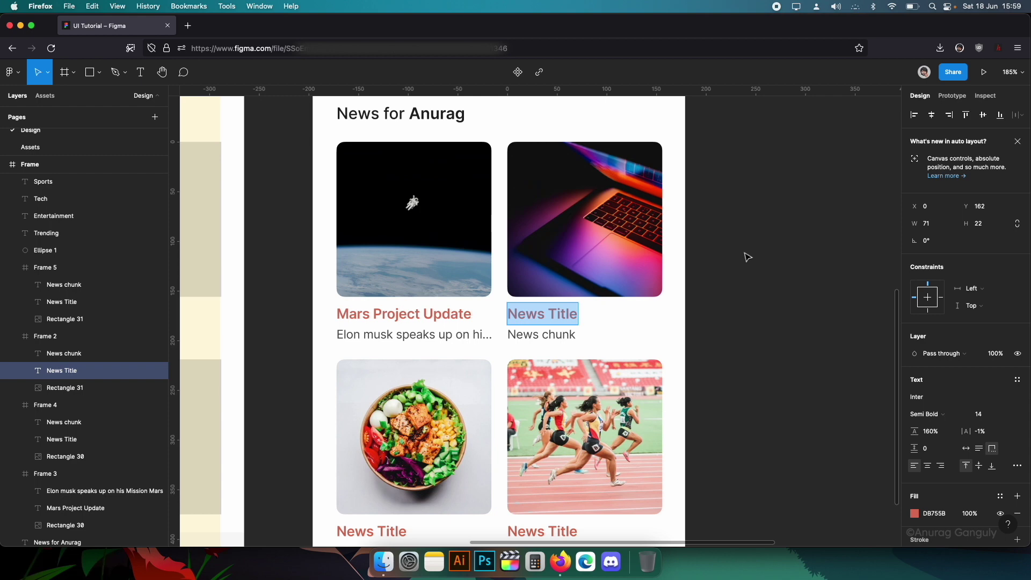
text(New)
drag(578, 315, 663, 317)
double_click(524, 315)
text(Apple’s new macs!)
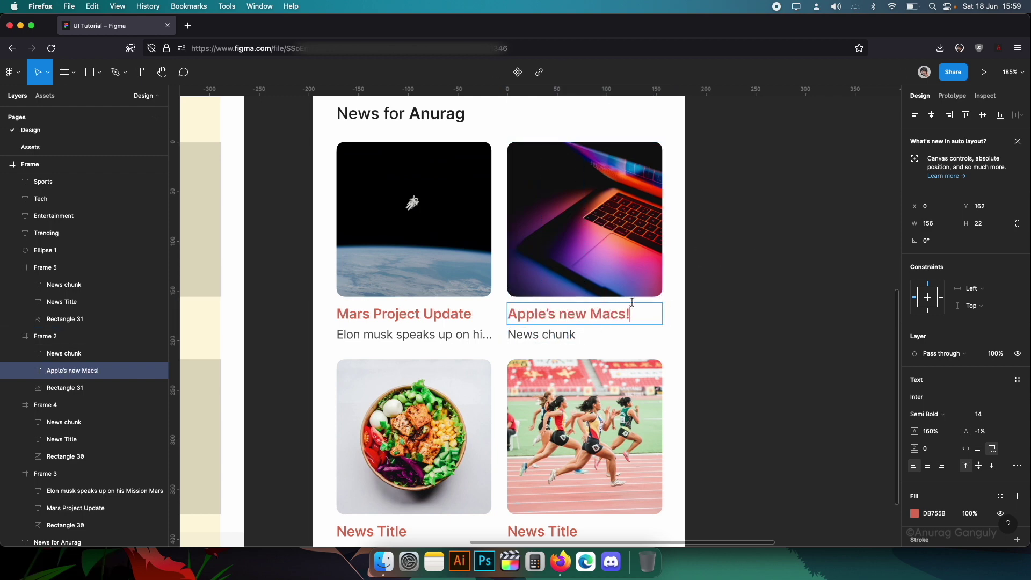
- Widen the second tile's description to the image width and set its text to "New Macbooks surface online with the new M2"
double_click(542, 335)
drag(577, 335, 663, 336)
key(super+a)
text(New macbooks surface online with the new M1)
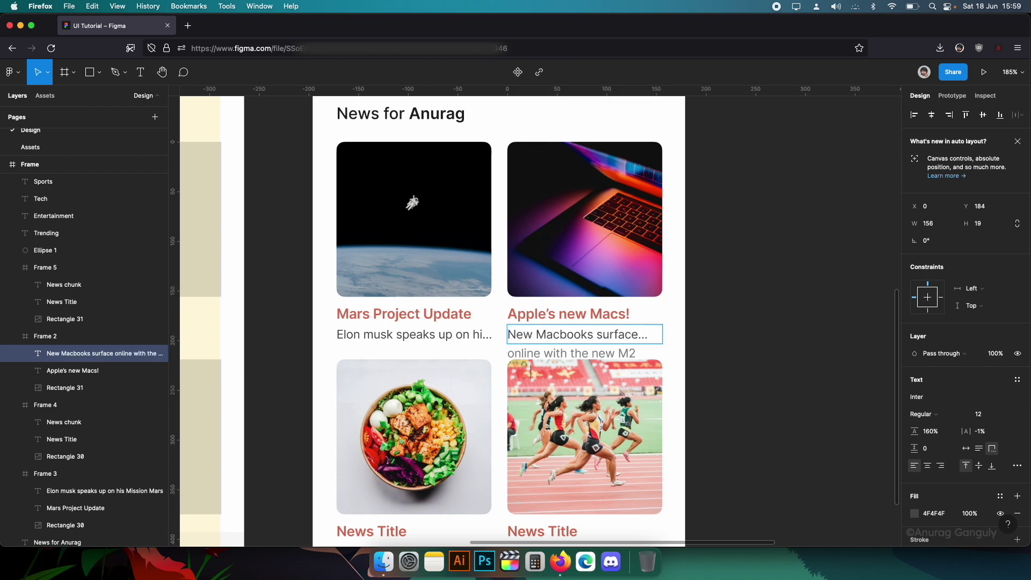
key(Escape)
key(Escape)
- Set the font size of the upper two news tiles' descriptions to 10
scroll(571, 264, down, 3)
drag(570, 254, 473, 234)
click(979, 415)
text(10)
key(Tab)
click(860, 344)
scroll(741, 301, down, 2)
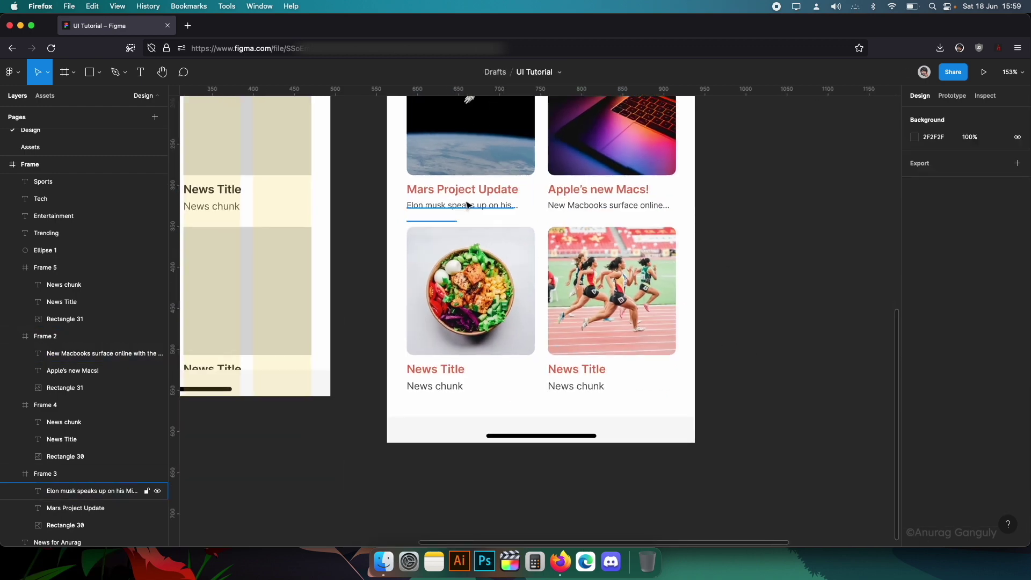
- Copy the Mars description's text properties onto the "News chunk" descriptions of the two lower tiles
double_click(434, 386)
key(Escape)
key(Escape)
super+click(465, 206)
key(super+alt+c)
super+click(445, 386)
shift+super+click(571, 387)
key(super+alt+v)
key(Escape)
- Widen the title boxes of the two lower news tiles to 156, matching their images
super+click(465, 191)
super+click(446, 370)
drag(465, 371, 537, 373)
super+click(577, 370)
drag(606, 371, 669, 372)
- Retitle the salad tile "Healthy Recipes to Try!" and set its description to "Get fit this summer with 5 new recipes"
super+double_click(446, 370)
text(4)
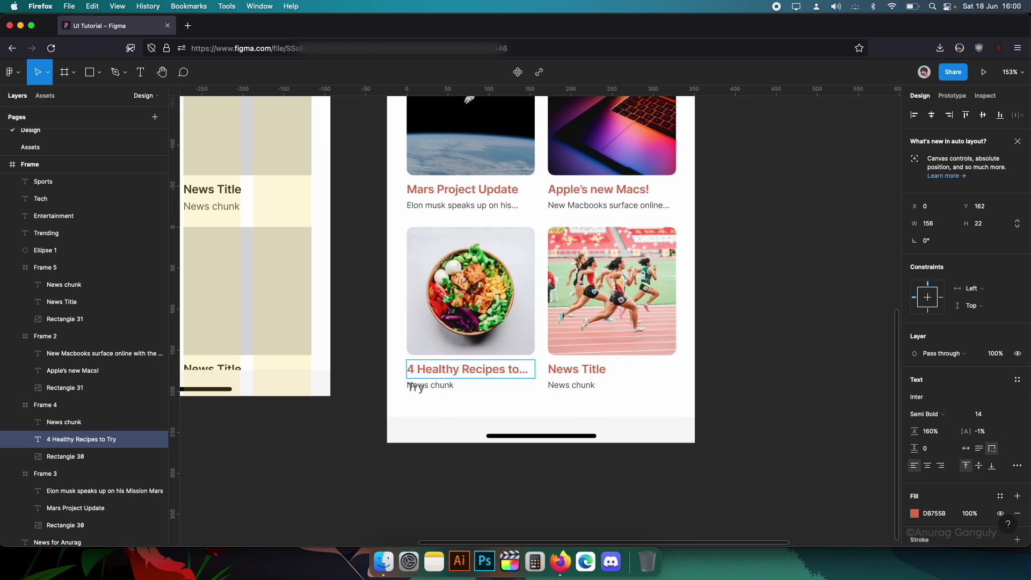
key(BackSpace)
key(BackSpace)
double_click(452, 395)
text(Get fit this summer with 5 new recipes)
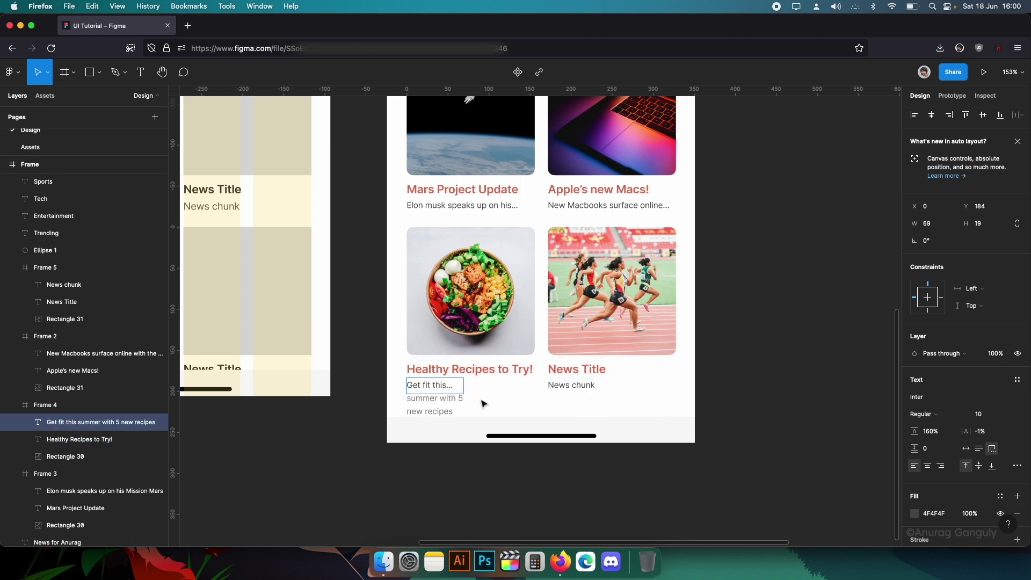
key(Escape)
- Retitle the runners tile "Women in Sports!" and begin its description with "Sports is getting on the next level with women acing the"
click(569, 384)
click(593, 371)
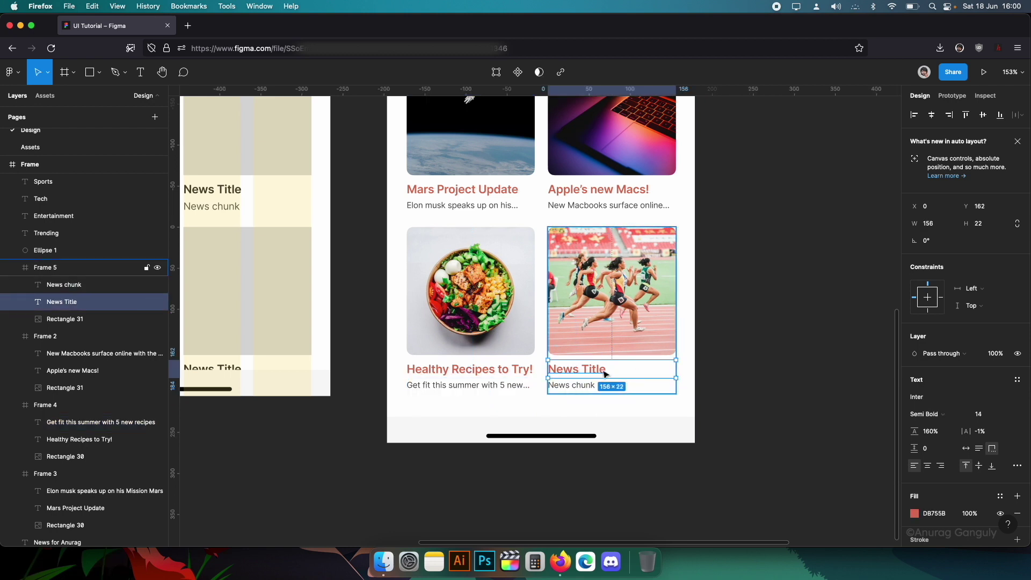
double_click(593, 371)
text(Women in Sports!)
double_click(589, 386)
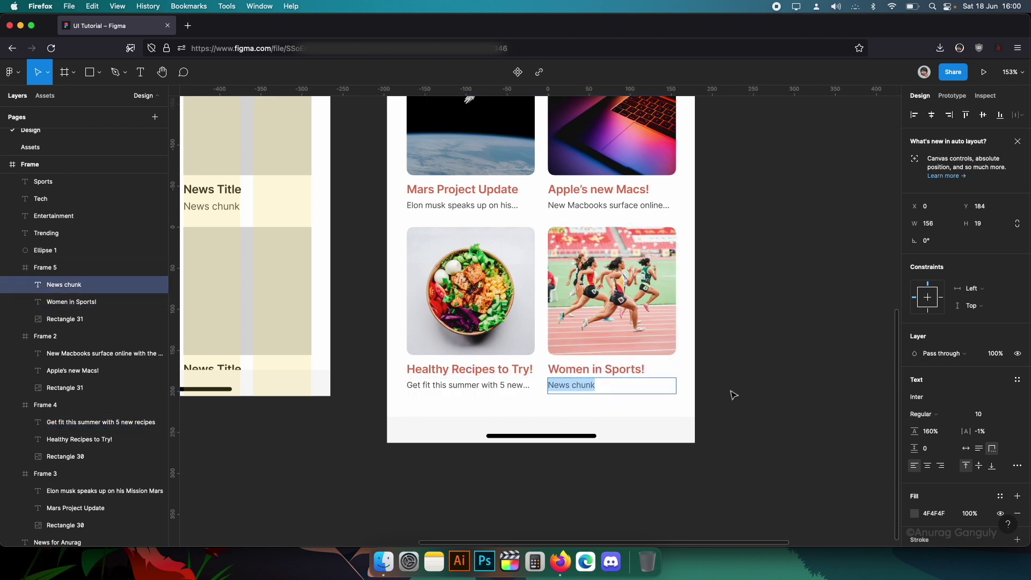
text(Sports is getting on the next level with women acing the)
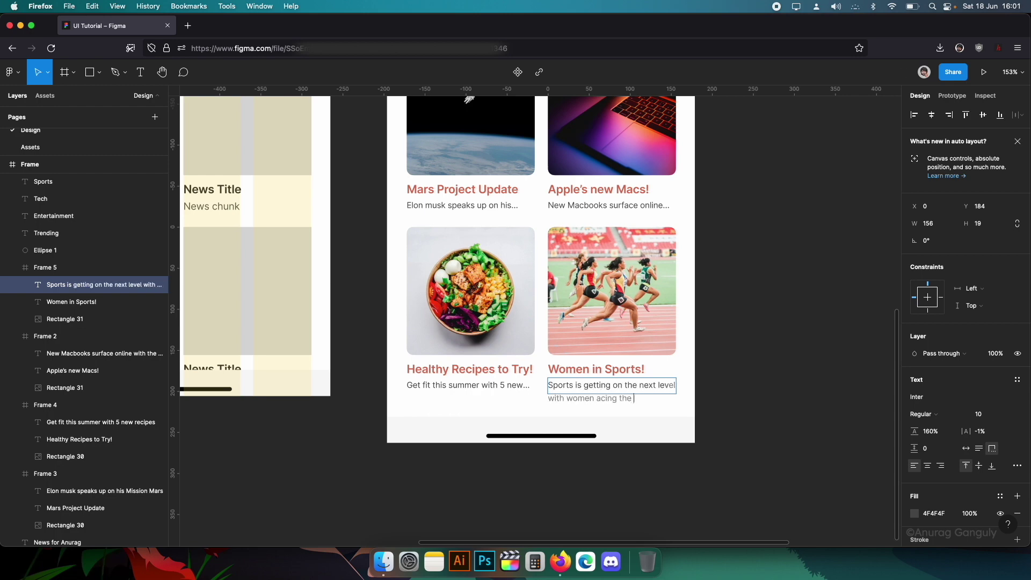
click(774, 398)
- Save the trending news card's drop shadow as an effect style named "Card Shadow"
scroll(774, 398, down, 5)
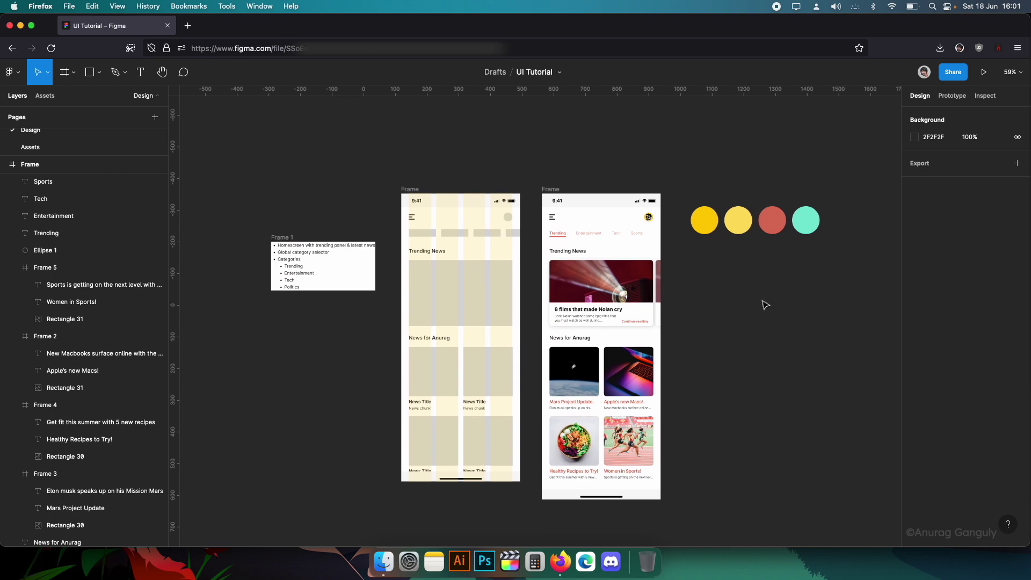
scroll(705, 317, up, 5)
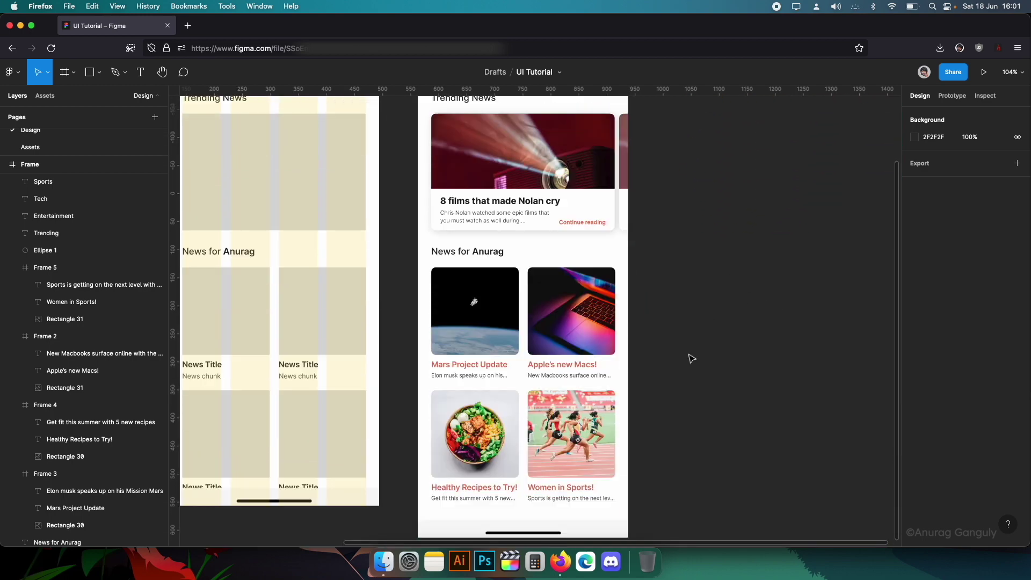
scroll(665, 322, up, 3)
scroll(660, 322, down, 3)
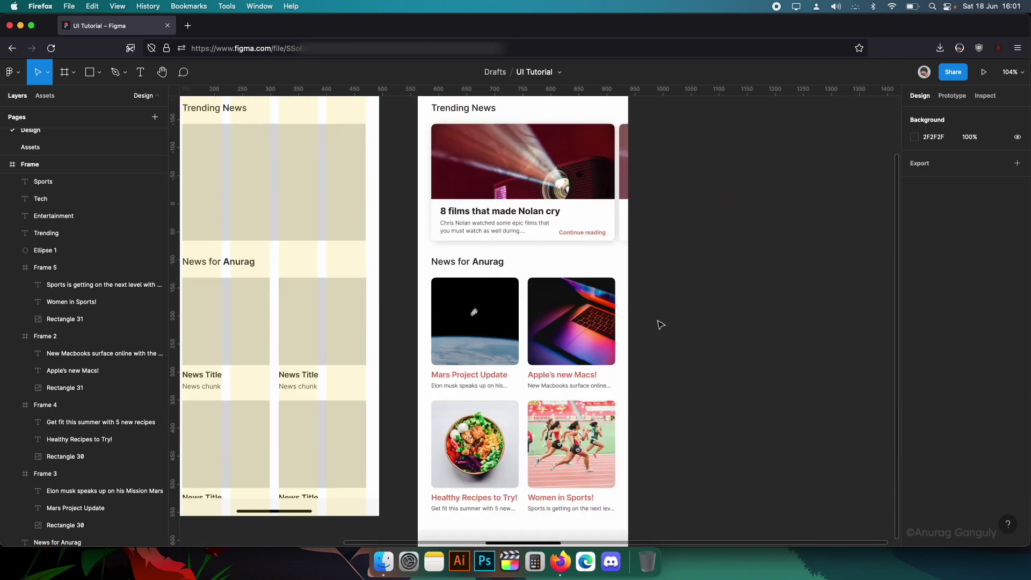
click(609, 213)
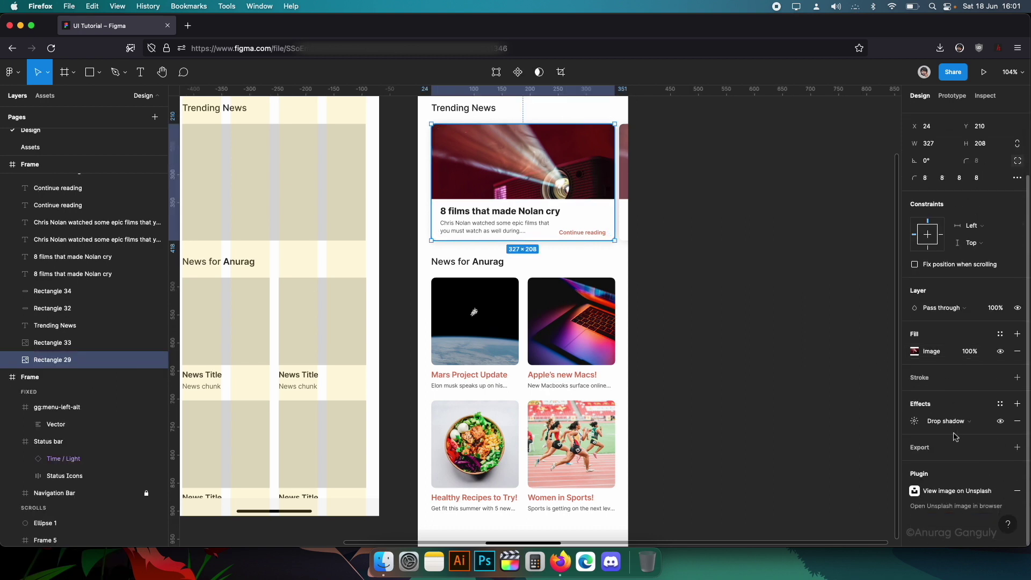
click(1000, 403)
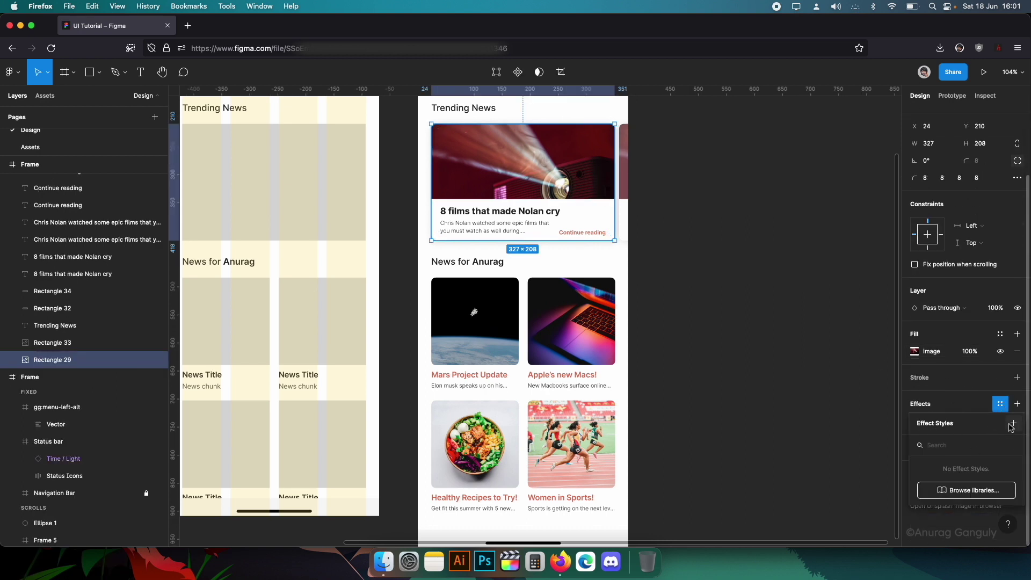
click(1012, 425)
text(Card Shadow)
key(Return)
- Apply the Card Shadow effect style to the images of all four news tiles
click(488, 306)
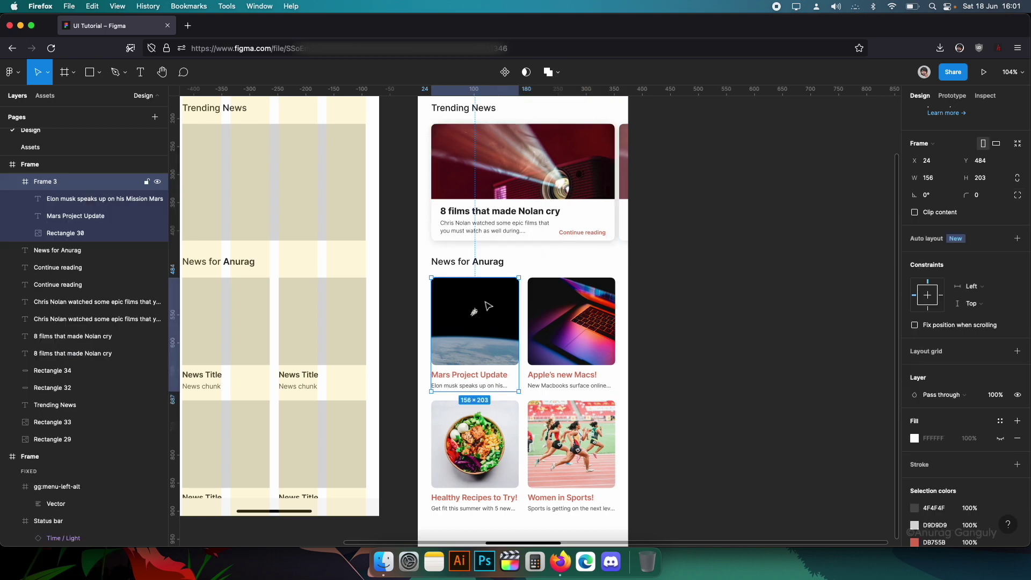
shift+click(571, 321)
shift+click(475, 443)
shift+click(572, 444)
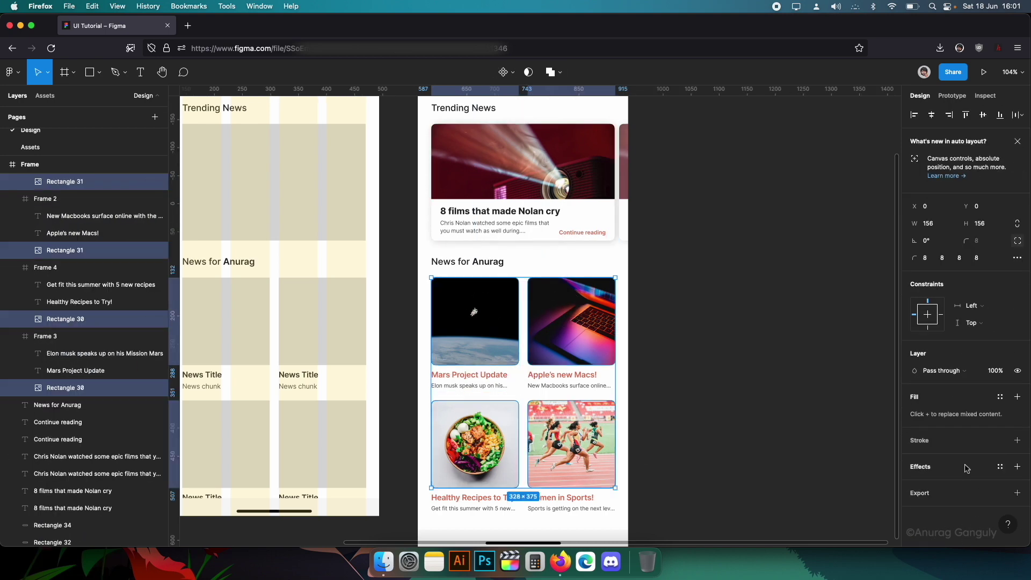
click(1000, 466)
click(948, 510)
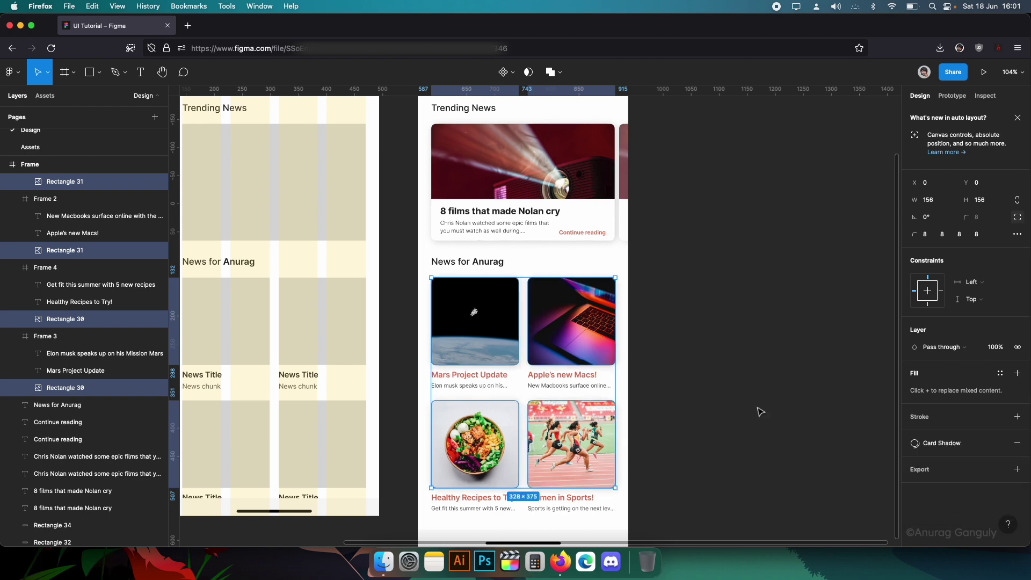
click(661, 417)
- Check the tile shadows, then run the detailed newsfeed frame as a prototype and scroll through the screen
scroll(639, 418, up, 5)
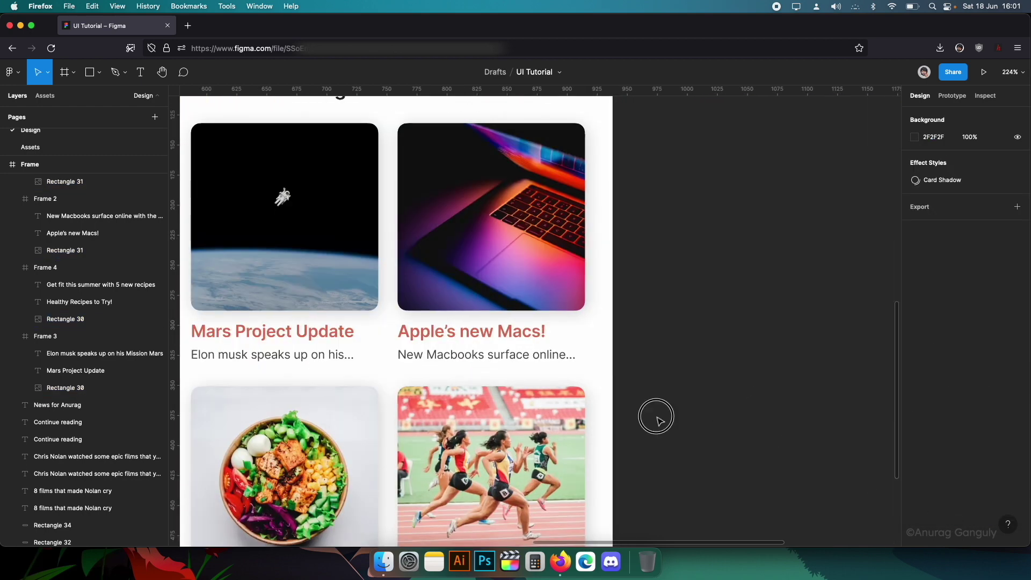
drag(656, 419, 778, 405)
scroll(778, 406, up, 3)
scroll(774, 360, down, 5)
scroll(720, 189, right, 2)
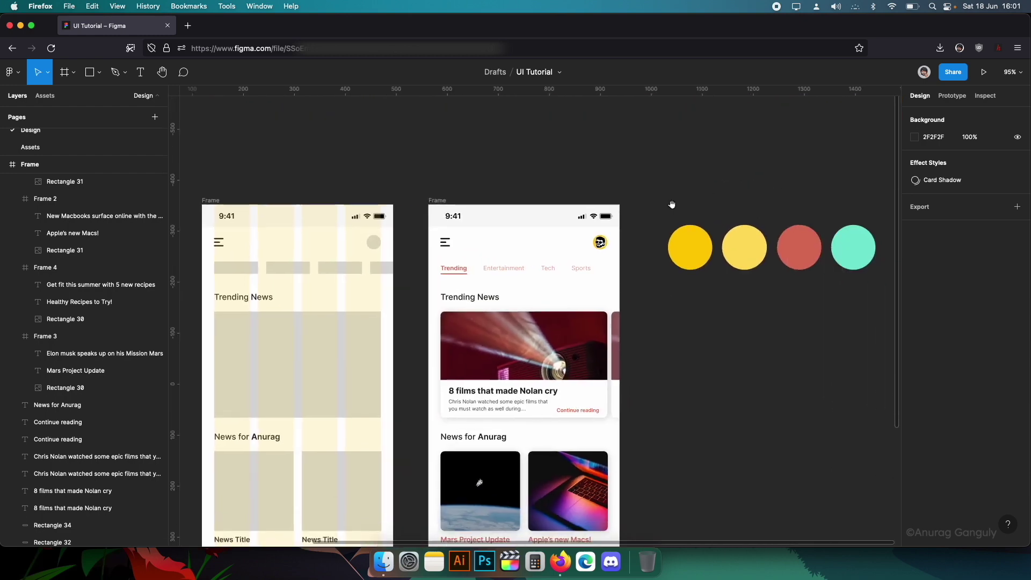
click(439, 203)
scroll(528, 265, down, 1)
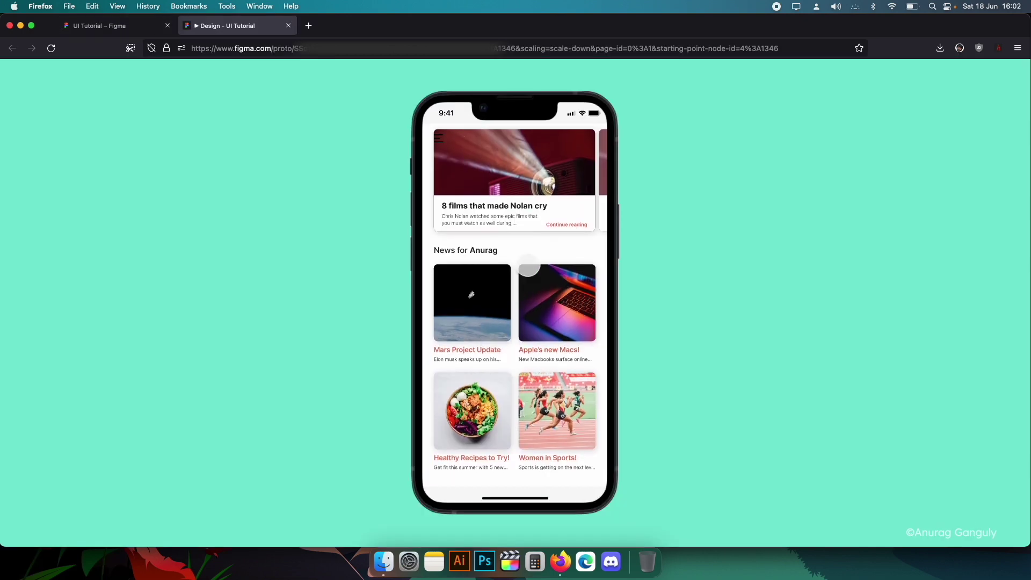
scroll(529, 266, up, 3)
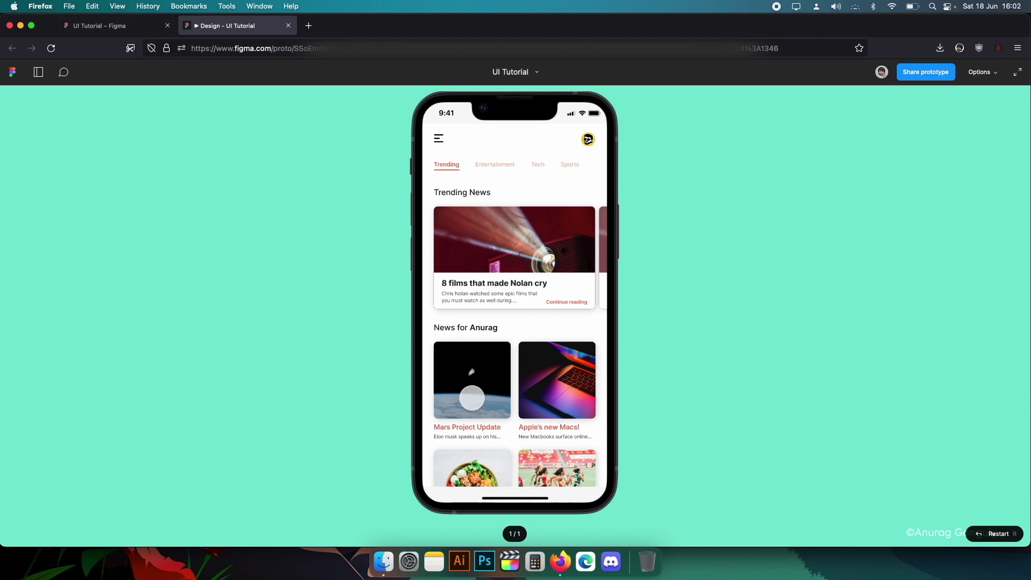
scroll(475, 402, down, 3)
scroll(431, 257, up, 3)
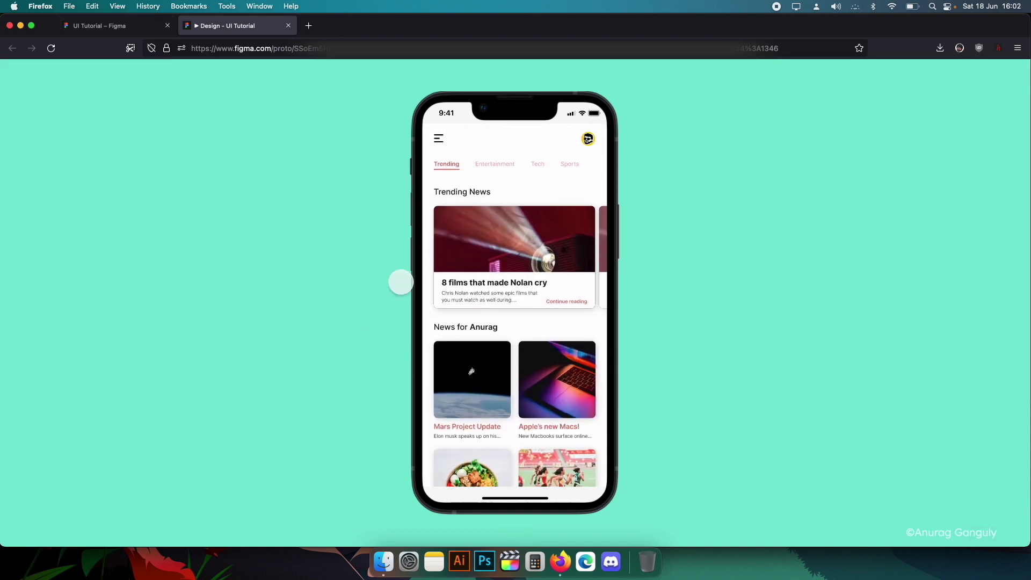